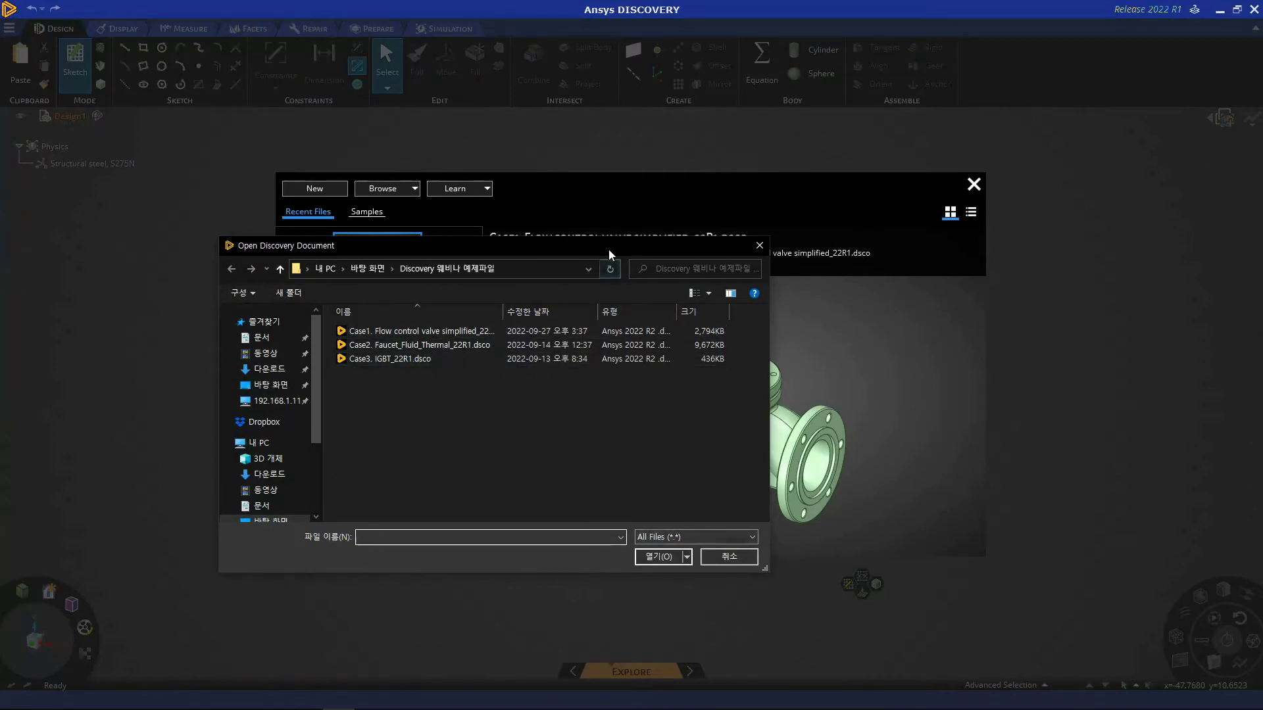
# Step: Open the document "Case1. Flow control valve simplified_22R1.dsco" with the file type filter set to All Files
pyautogui.moveTo(609, 250); pyautogui.dragTo(607, 218)
pyautogui.click(691, 506)
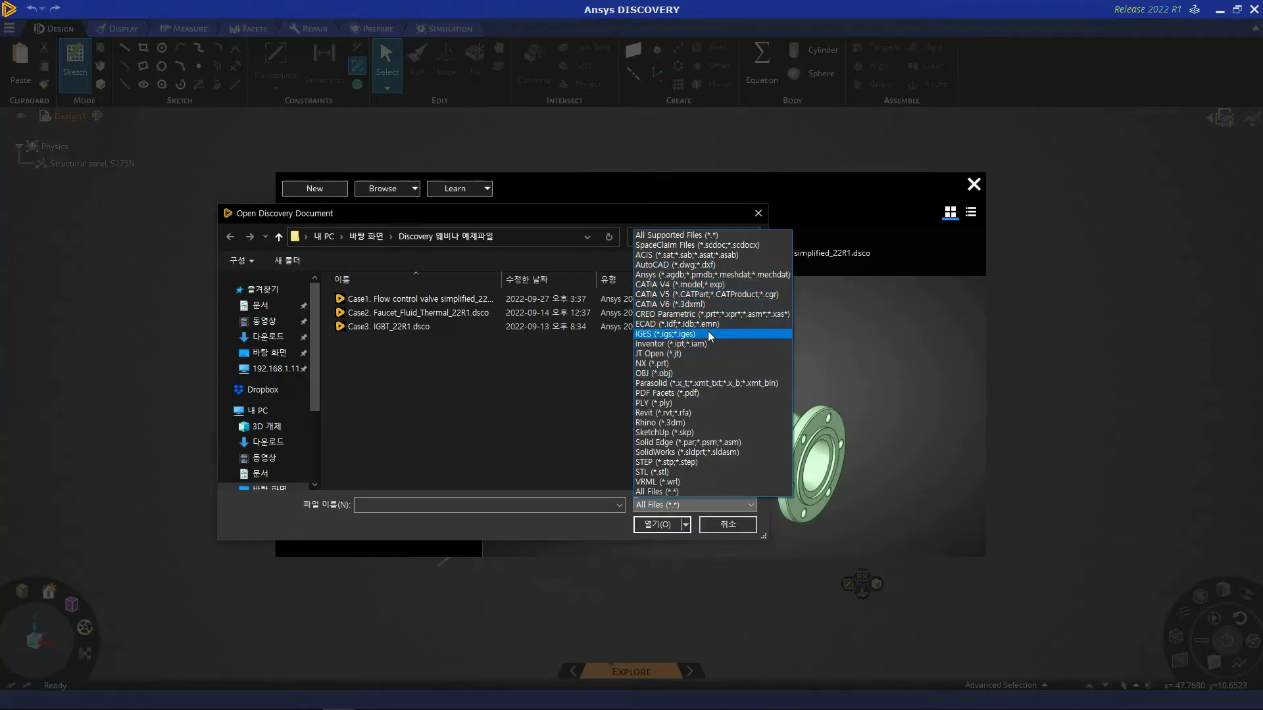
pyautogui.click(677, 492)
pyautogui.click(420, 298)
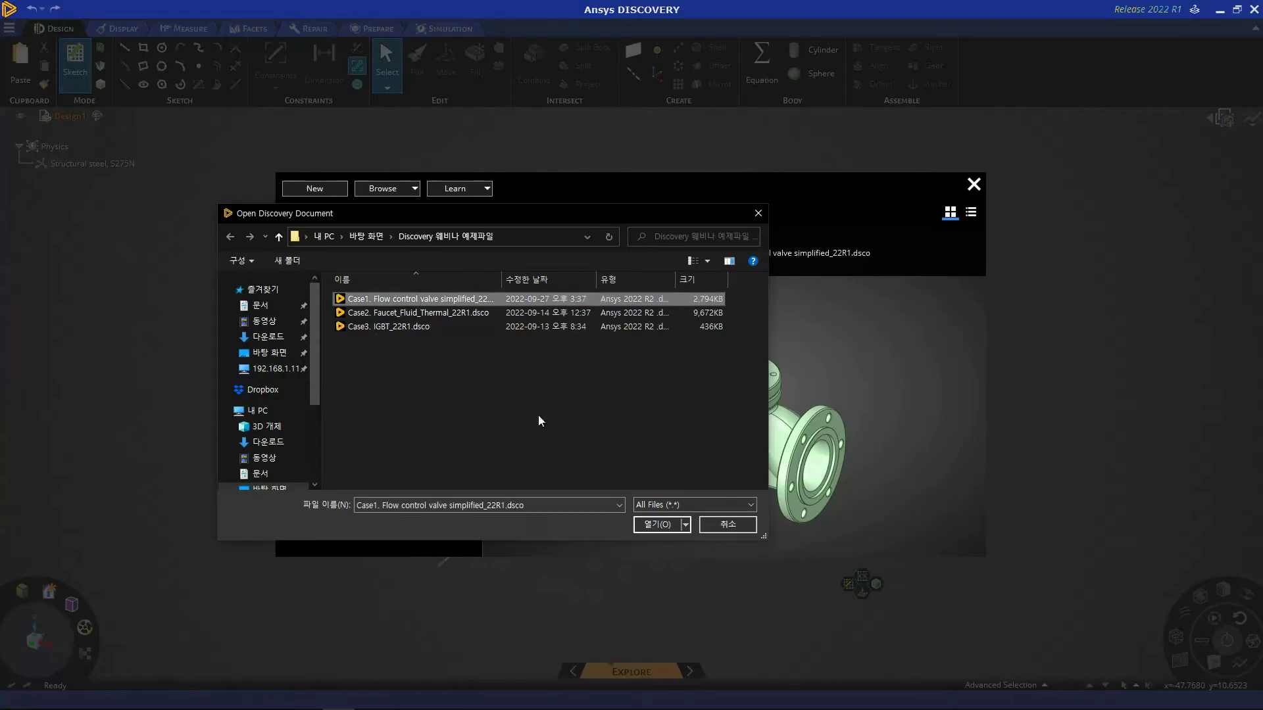
pyautogui.click(663, 527)
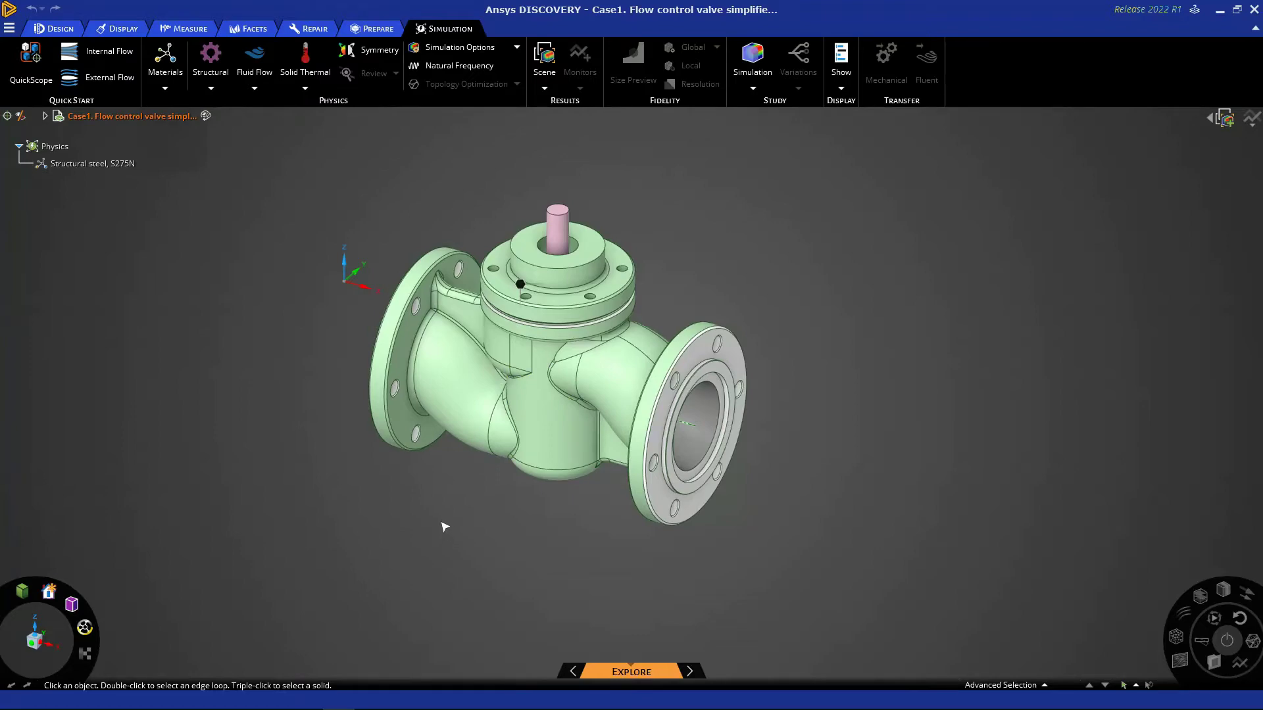
pyautogui.moveTo(445, 534)
pyautogui.mouseDown(button='middle')
pyautogui.moveTo(502, 507)
pyautogui.moveTo(648, 498)
pyautogui.moveTo(428, 516)
pyautogui.moveTo(451, 521)
pyautogui.mouseUp(button='middle')
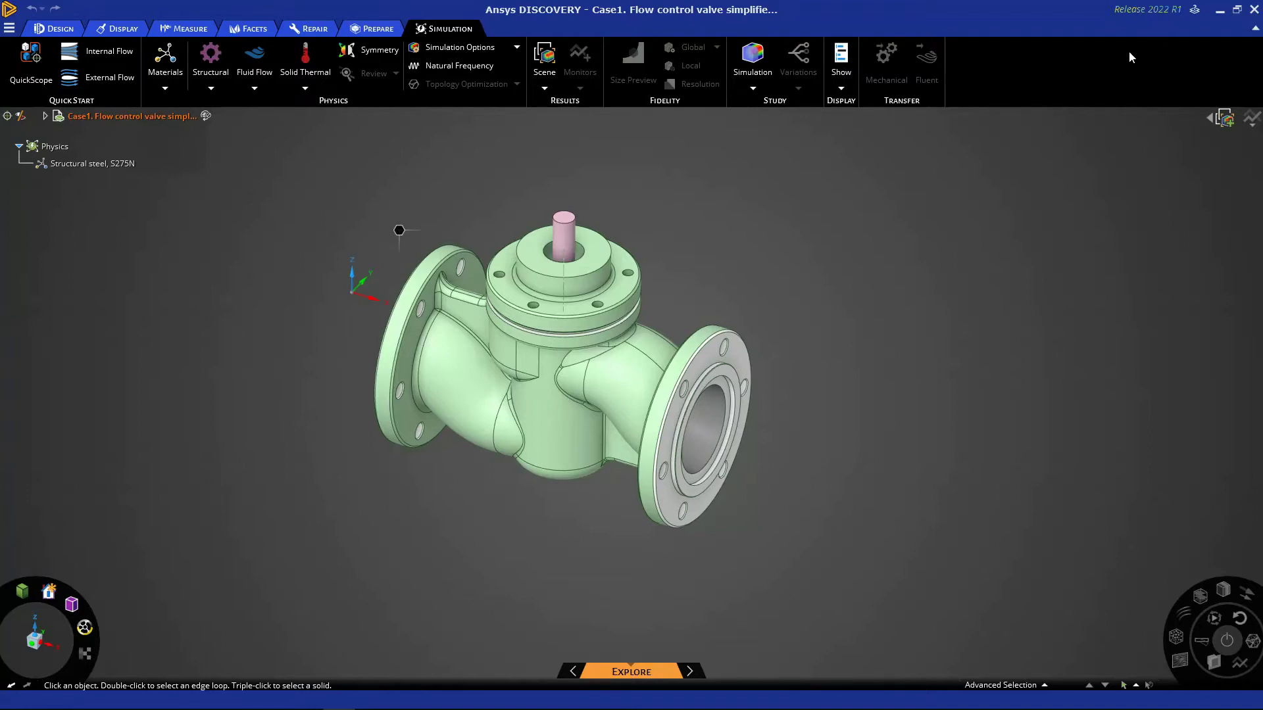
# Step: Read the interactive help on Fluid Flow conditions, covering how to set up inlets and outlets, and close it
pyautogui.click(1195, 14)
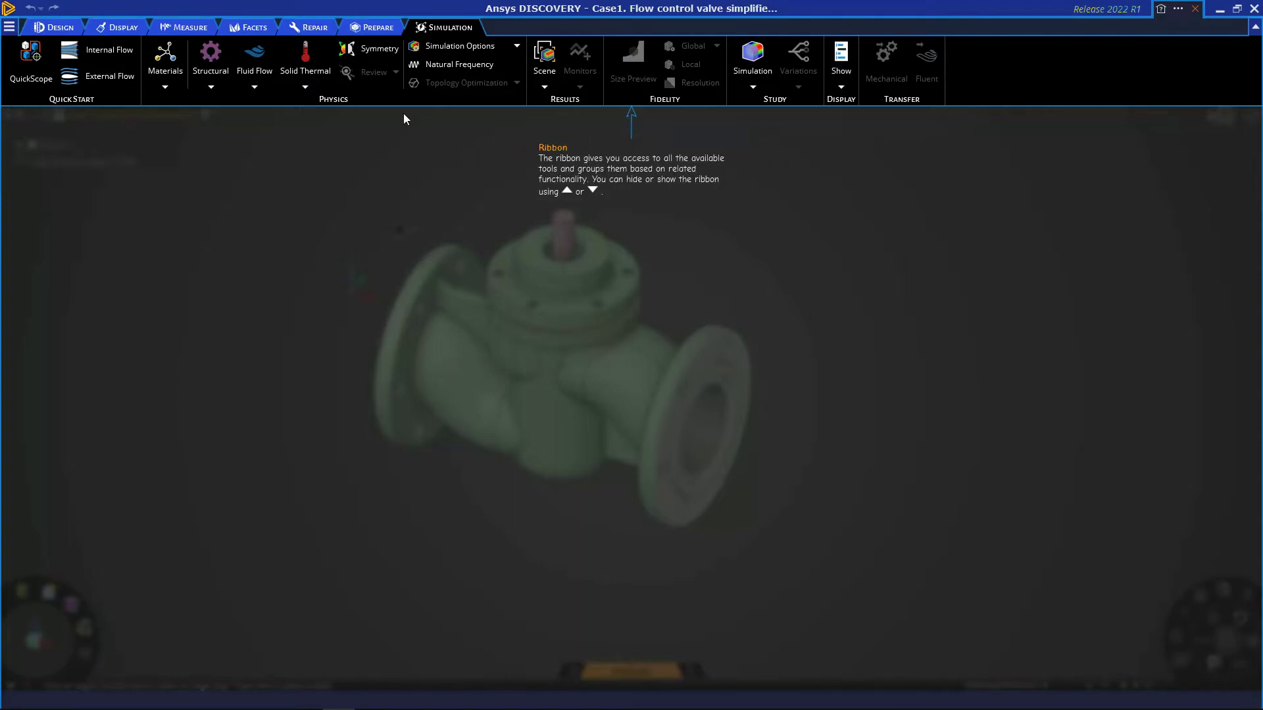
pyautogui.moveTo(256, 77)
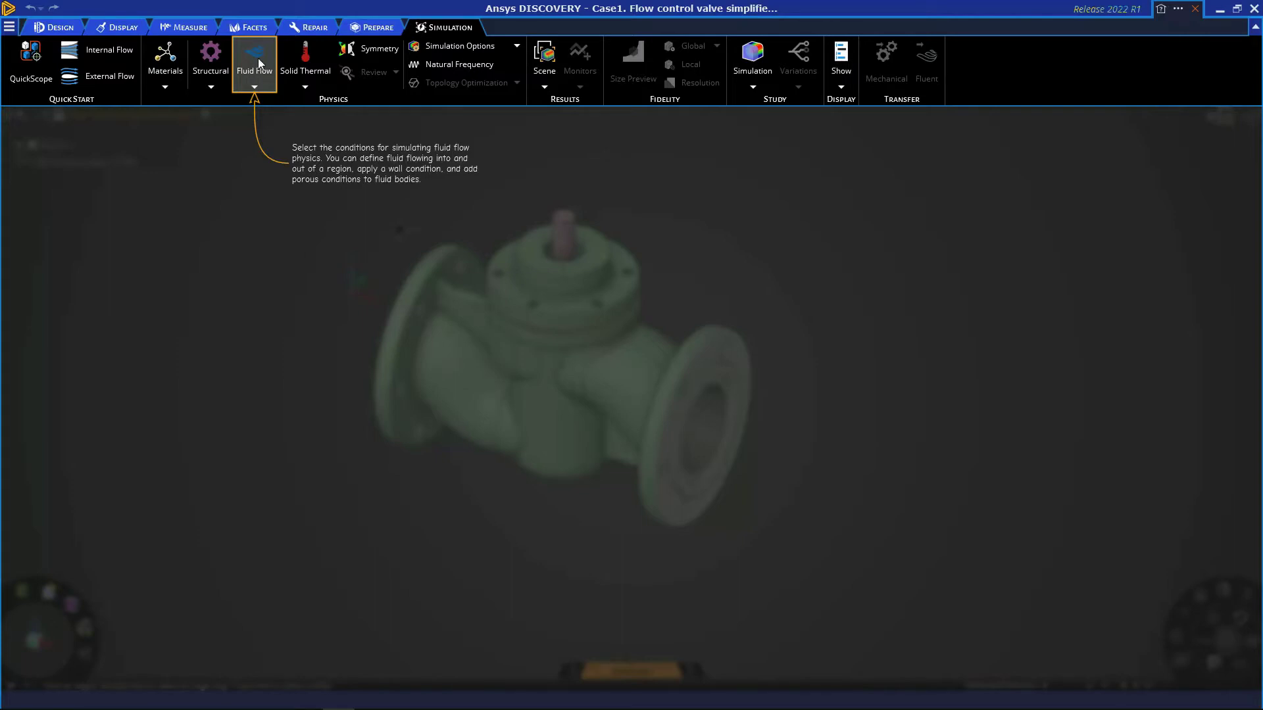
pyautogui.click(254, 63)
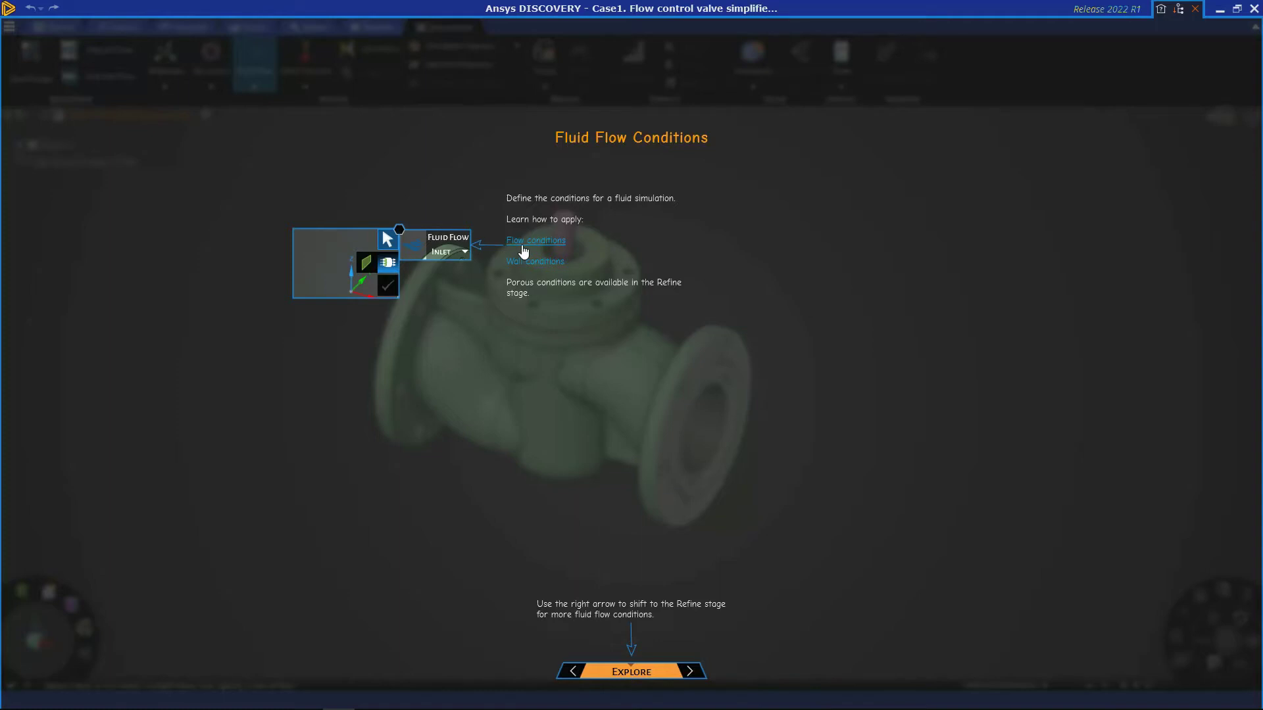
pyautogui.click(523, 244)
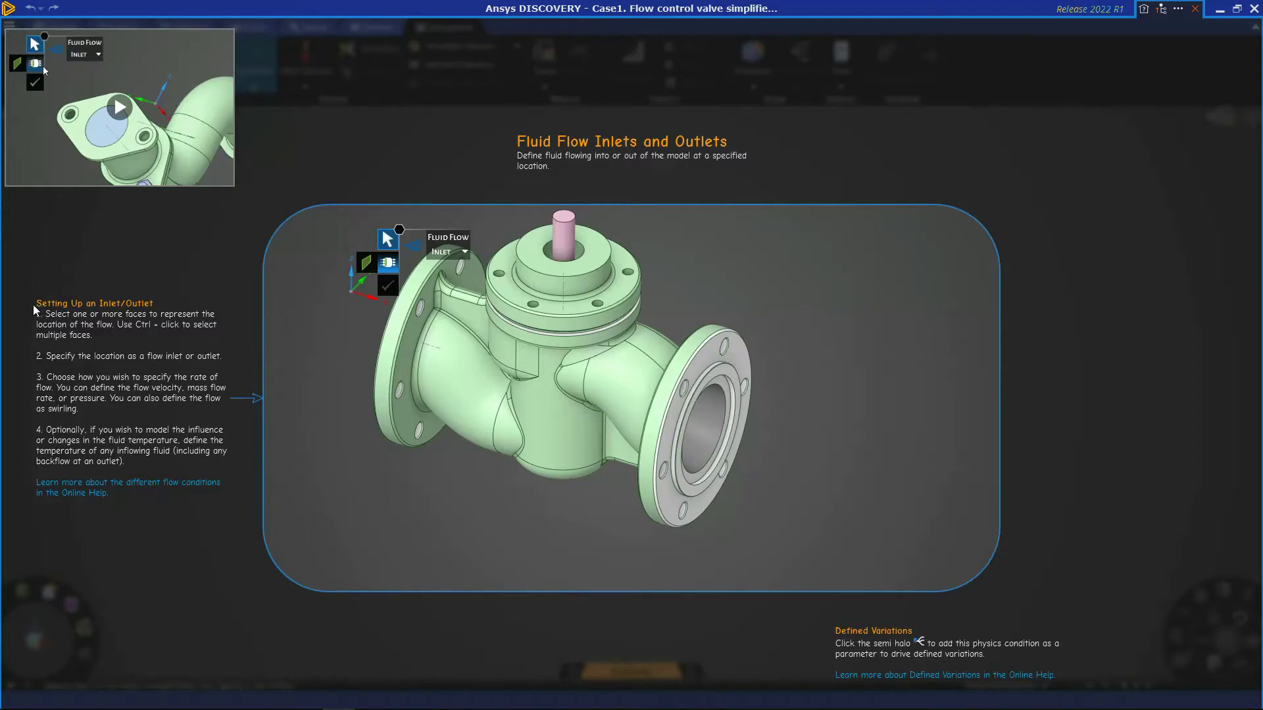
pyautogui.click(239, 325)
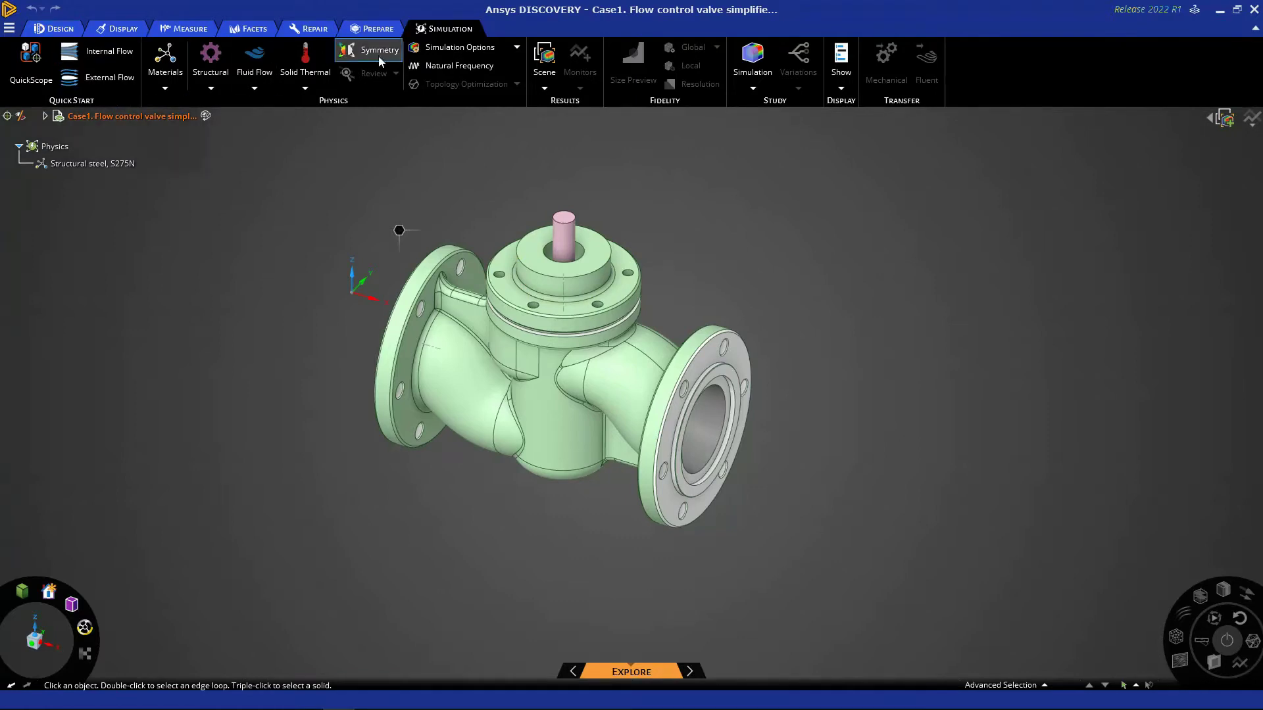
pyautogui.click(58, 31)
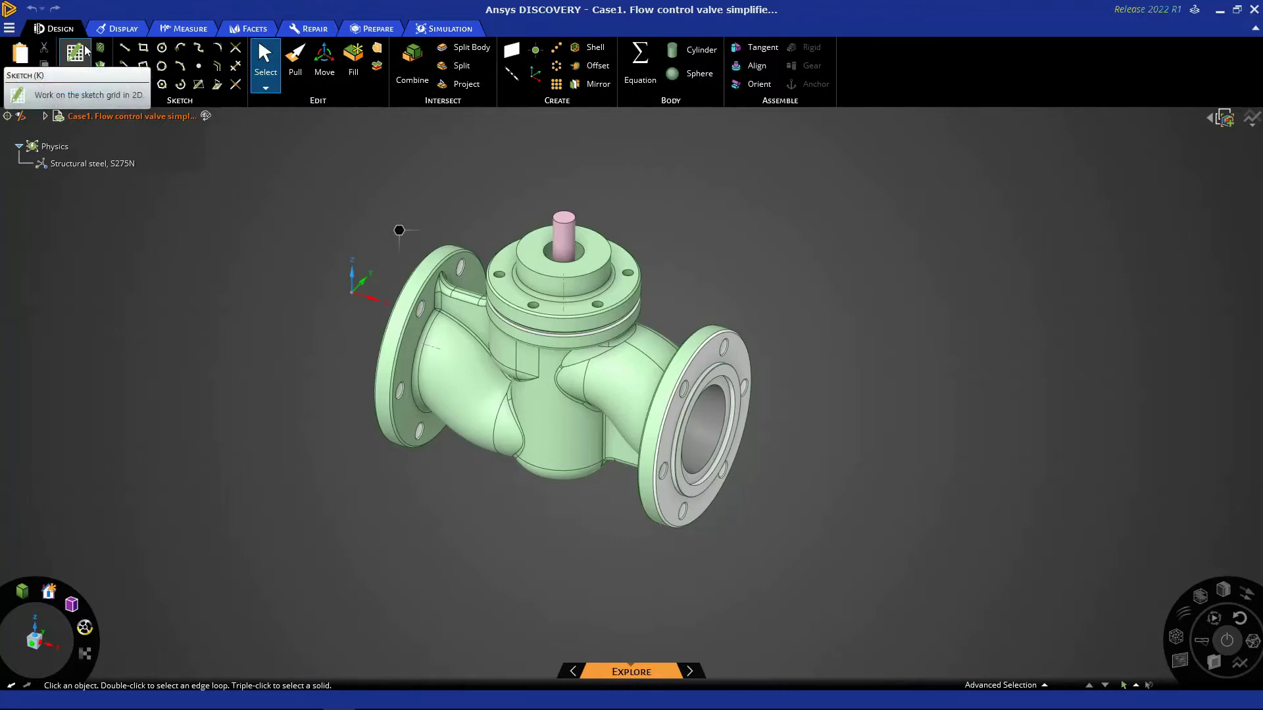
pyautogui.click(108, 30)
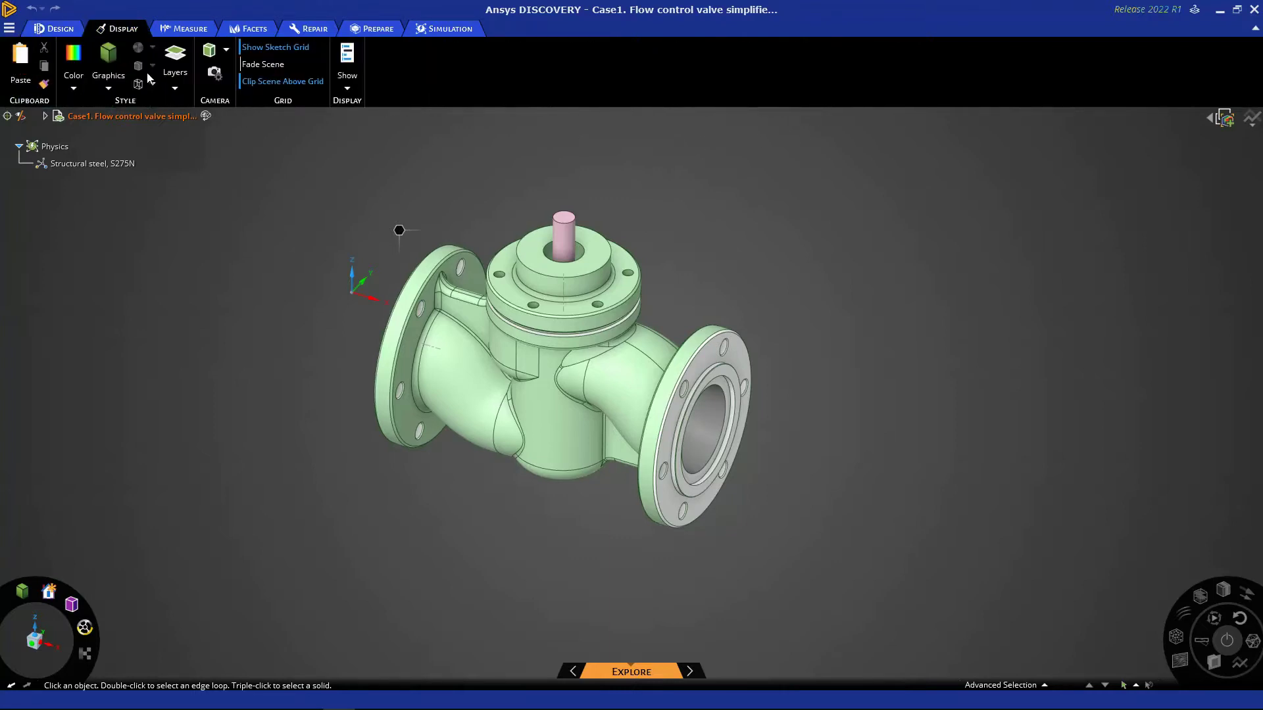
pyautogui.click(179, 30)
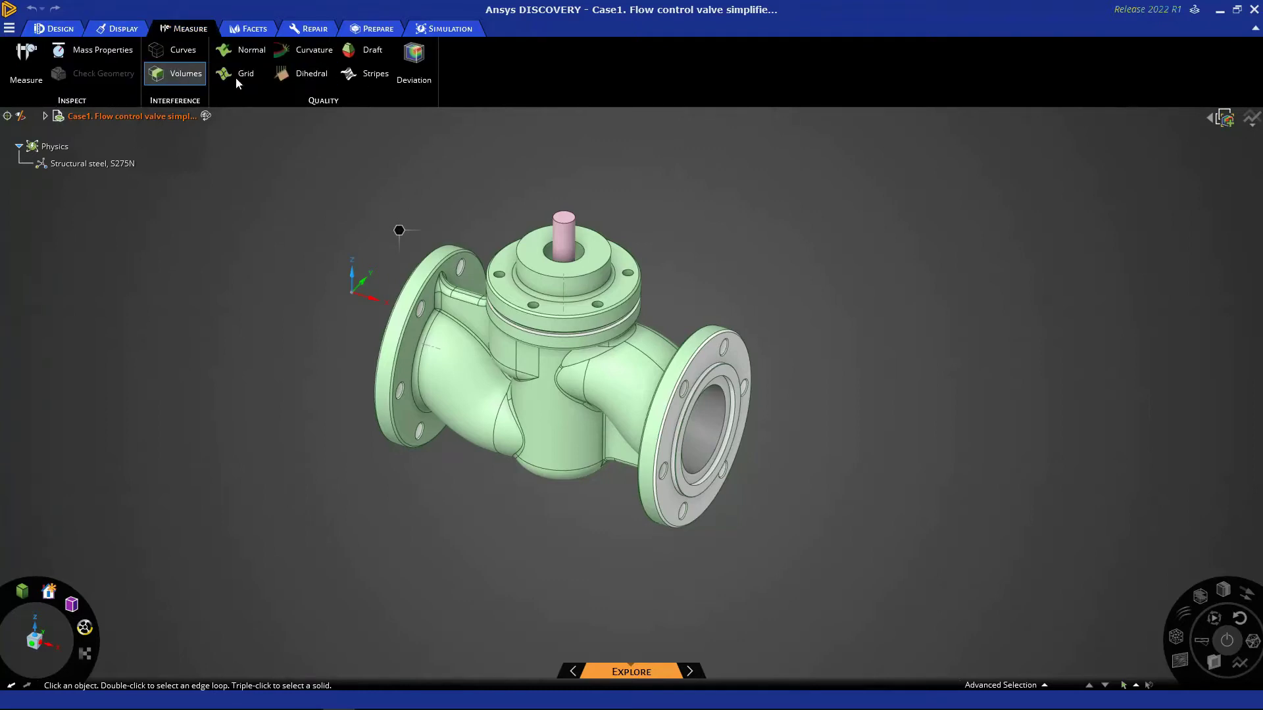
pyautogui.click(426, 33)
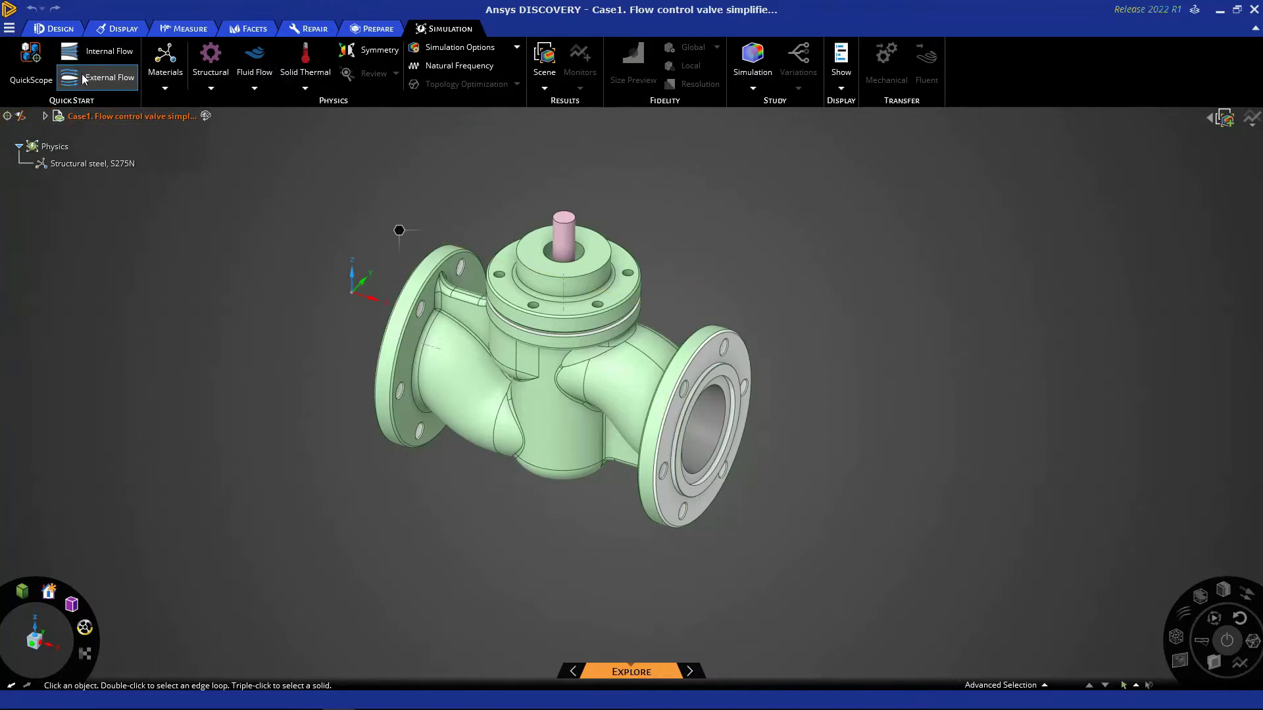
# Step: Expand the valve model's structure tree to list its components and return the model to the home view
pyautogui.click(94, 118)
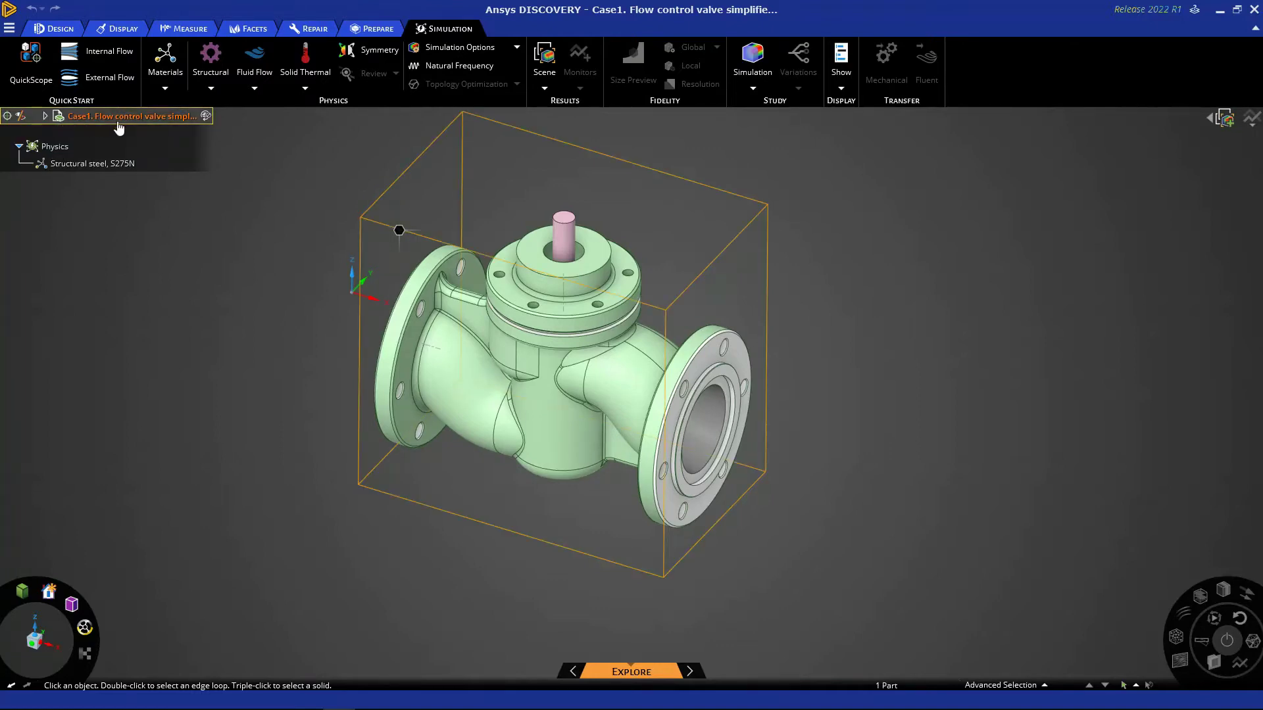
pyautogui.click(44, 116)
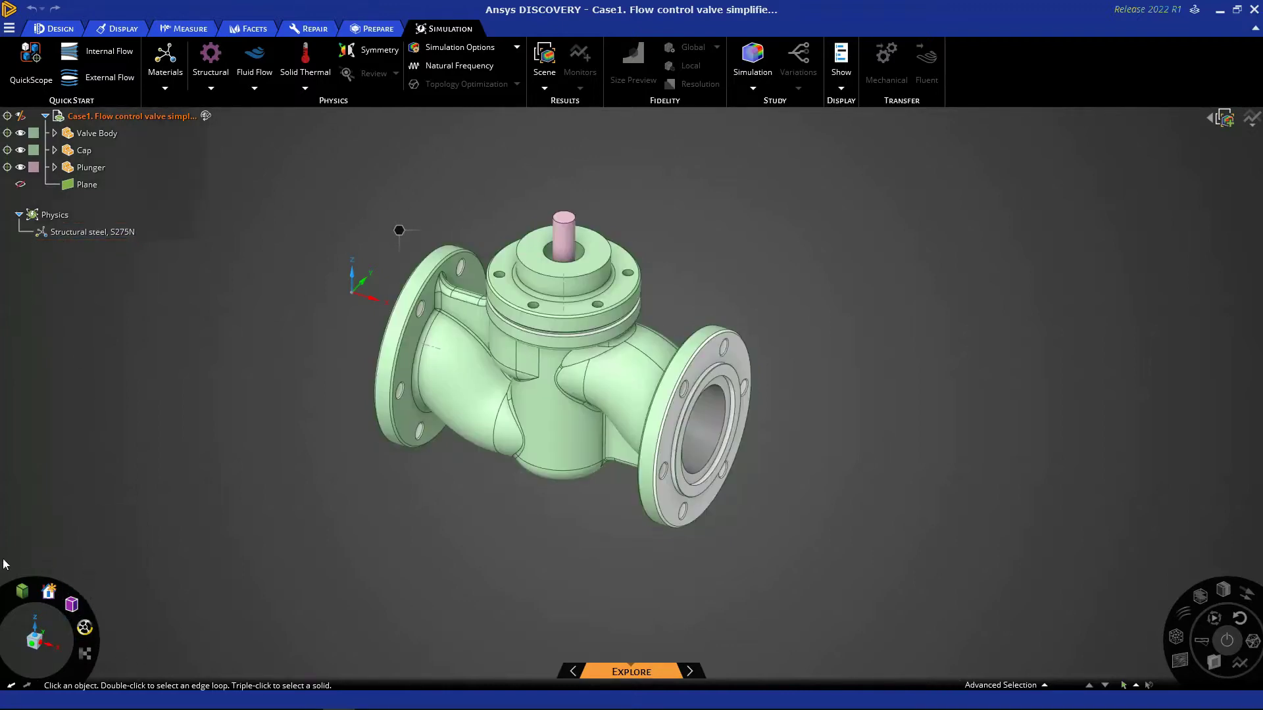
pyautogui.moveTo(71, 604)
pyautogui.moveTo(20, 590)
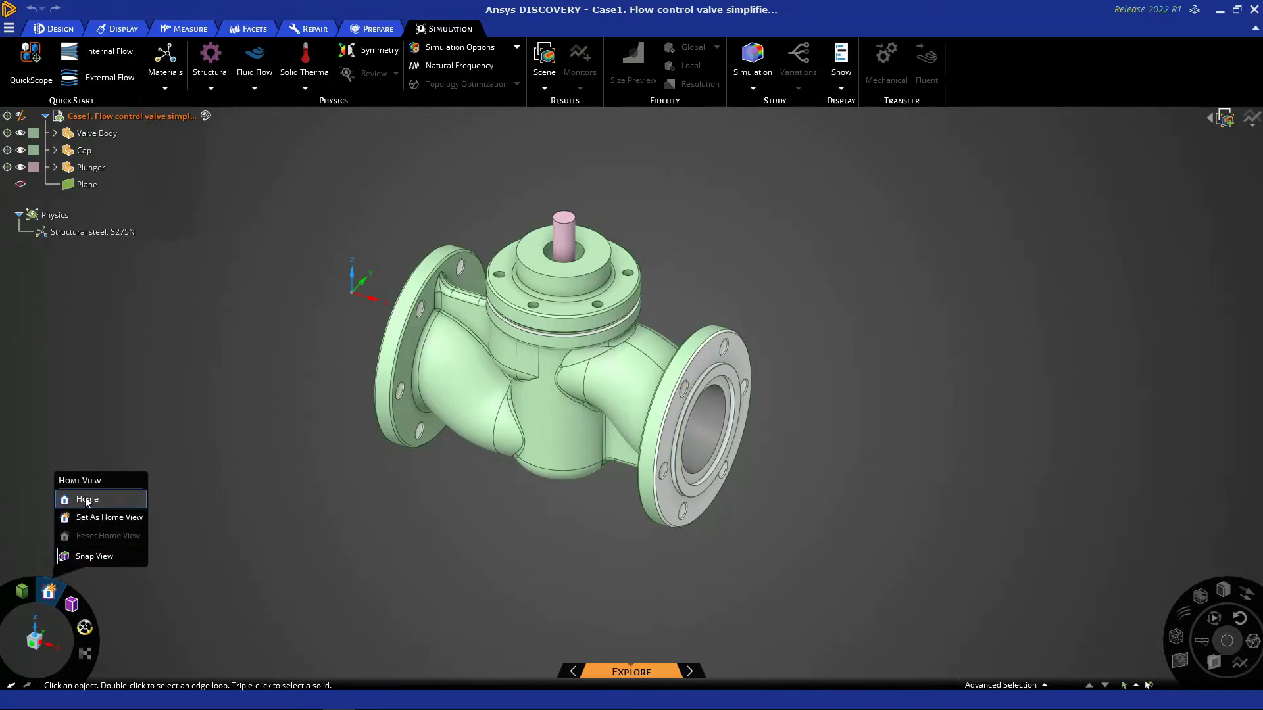
pyautogui.click(84, 500)
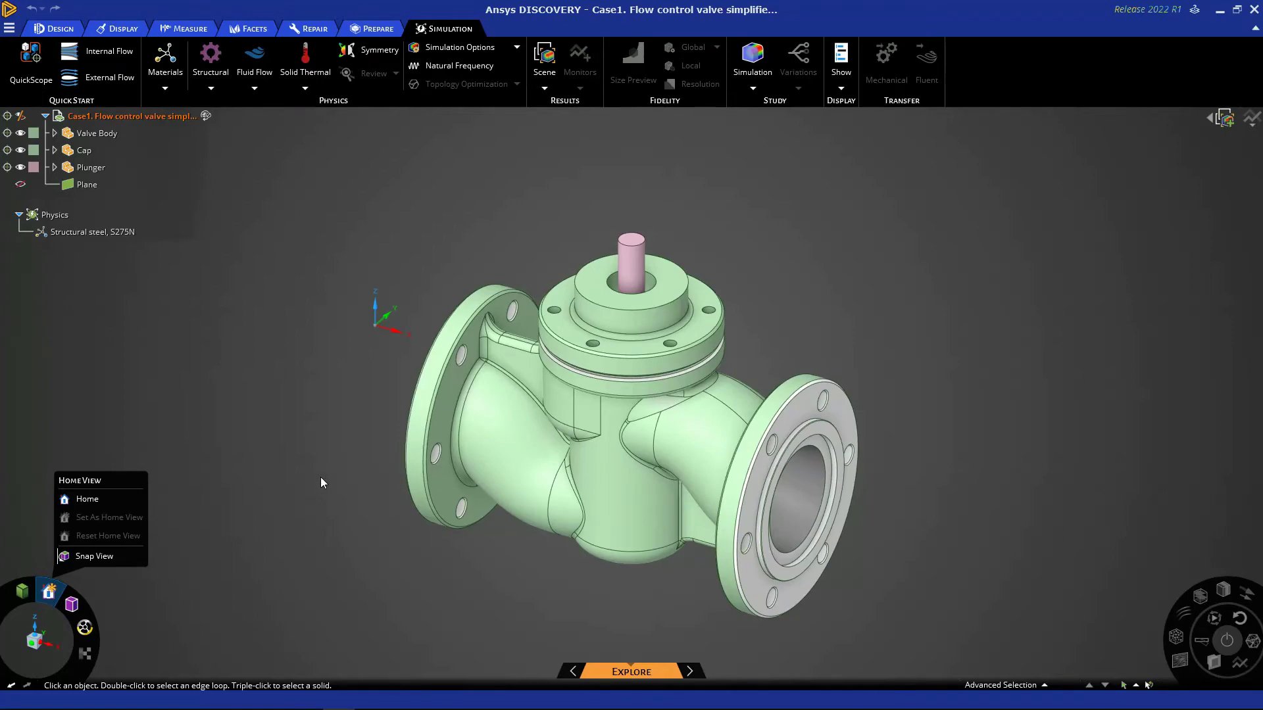
# Step: Orbit the valve to a steeper view from above and set that orientation as the home view
pyautogui.moveTo(386, 428)
pyautogui.mouseDown(button='middle')
pyautogui.moveTo(386, 480)
pyautogui.moveTo(333, 375)
pyautogui.moveTo(315, 415)
pyautogui.moveTo(324, 530)
pyautogui.mouseUp(button='middle')
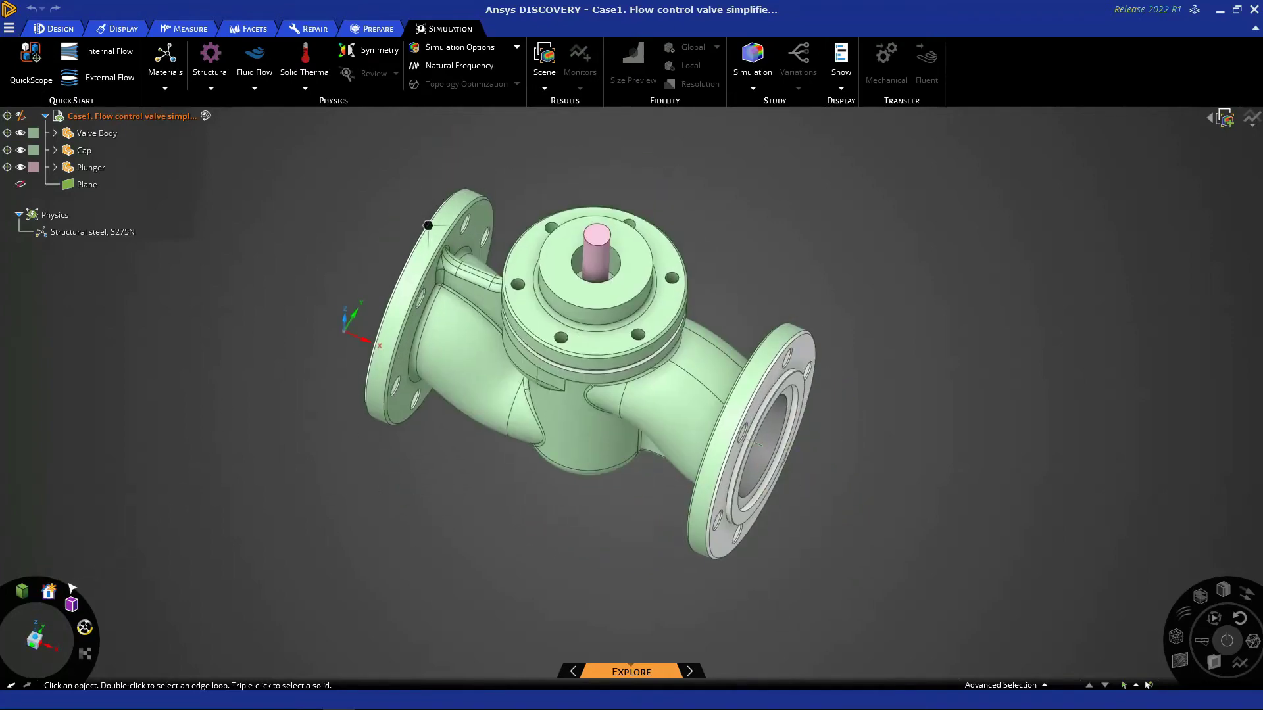
pyautogui.moveTo(50, 590)
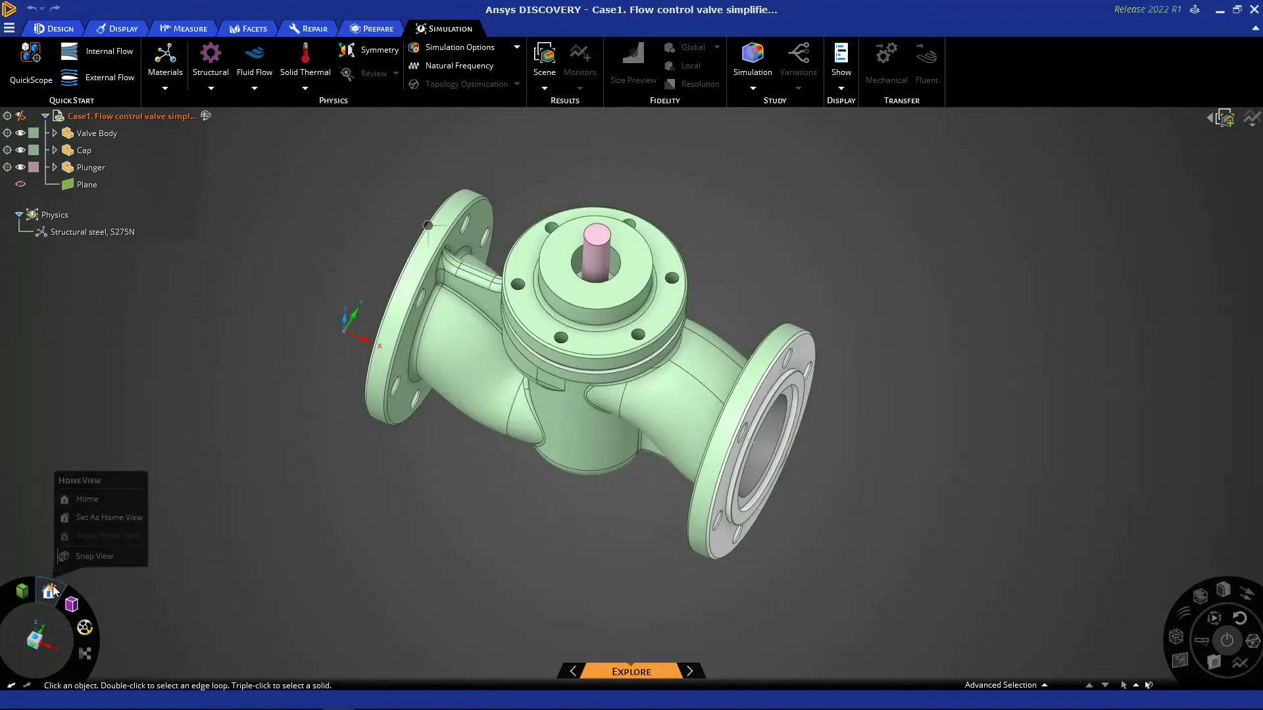
pyautogui.click(117, 523)
pyautogui.moveTo(369, 527); pyautogui.dragTo(417, 451, button='middle')
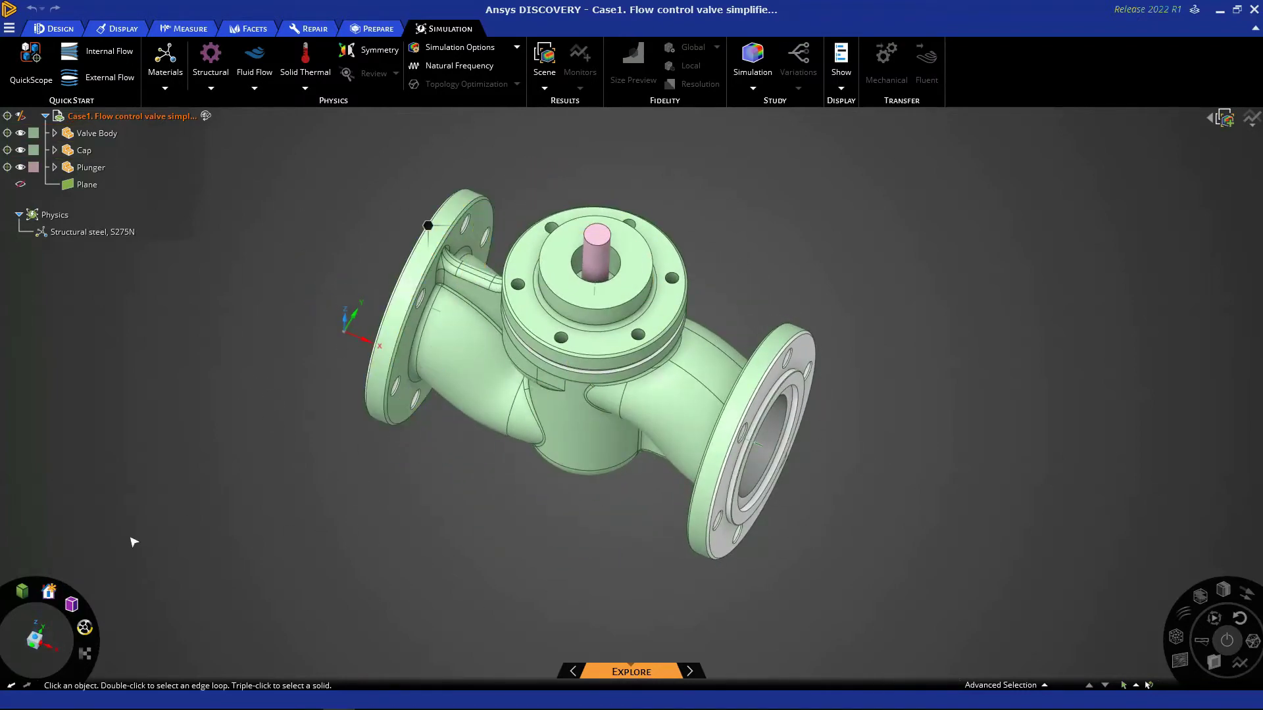
# Step: Switch the valve to the first preset in the standard views, an angled three-dimensional orientation
pyautogui.moveTo(57, 596)
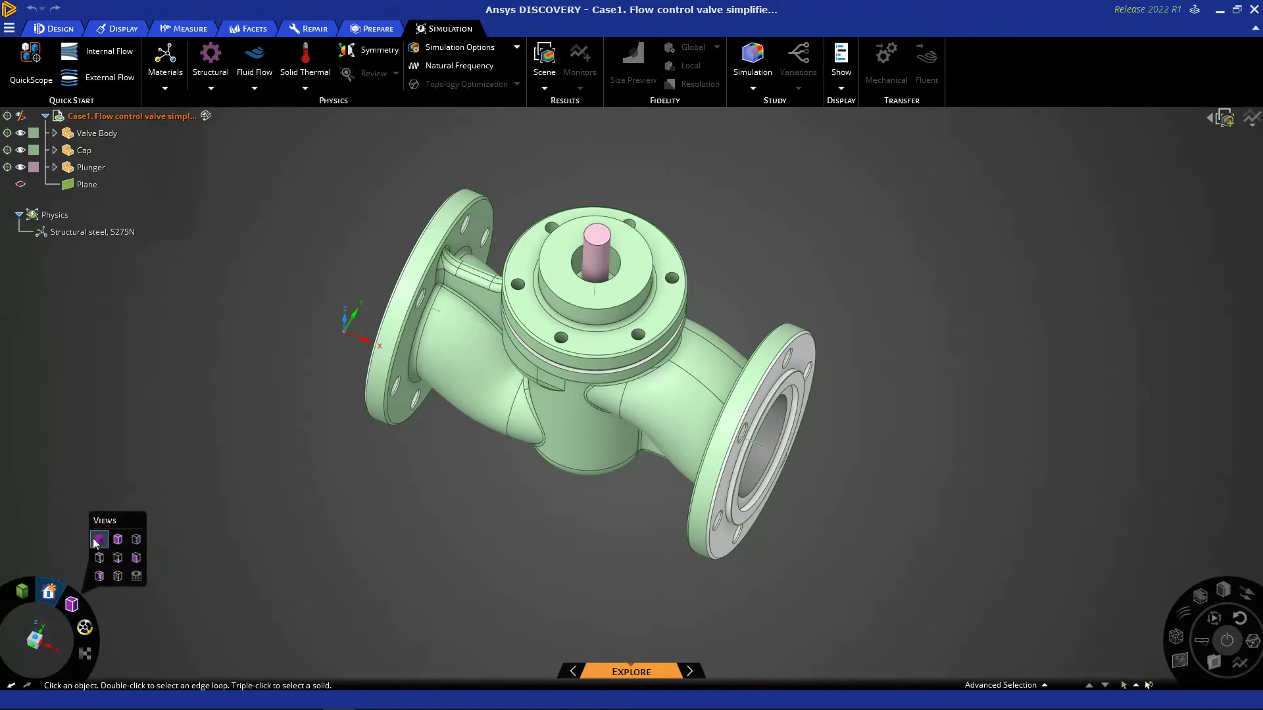
pyautogui.click(92, 536)
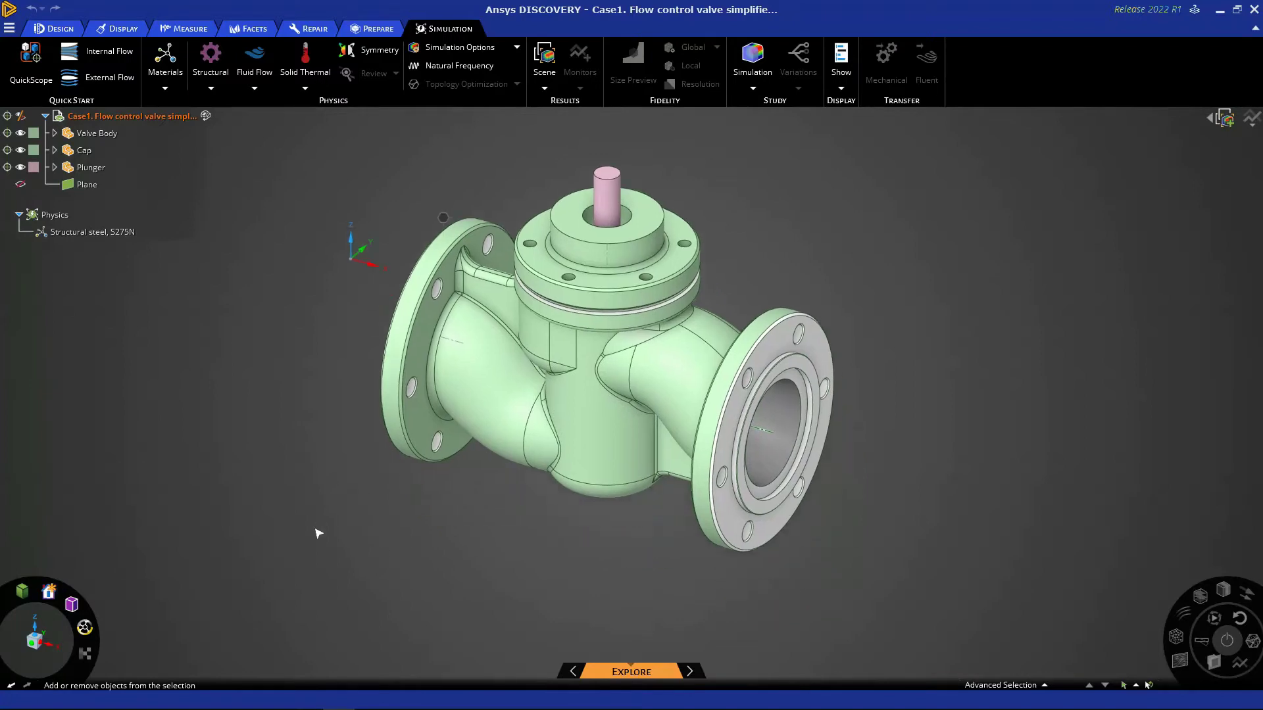
pyautogui.moveTo(72, 604)
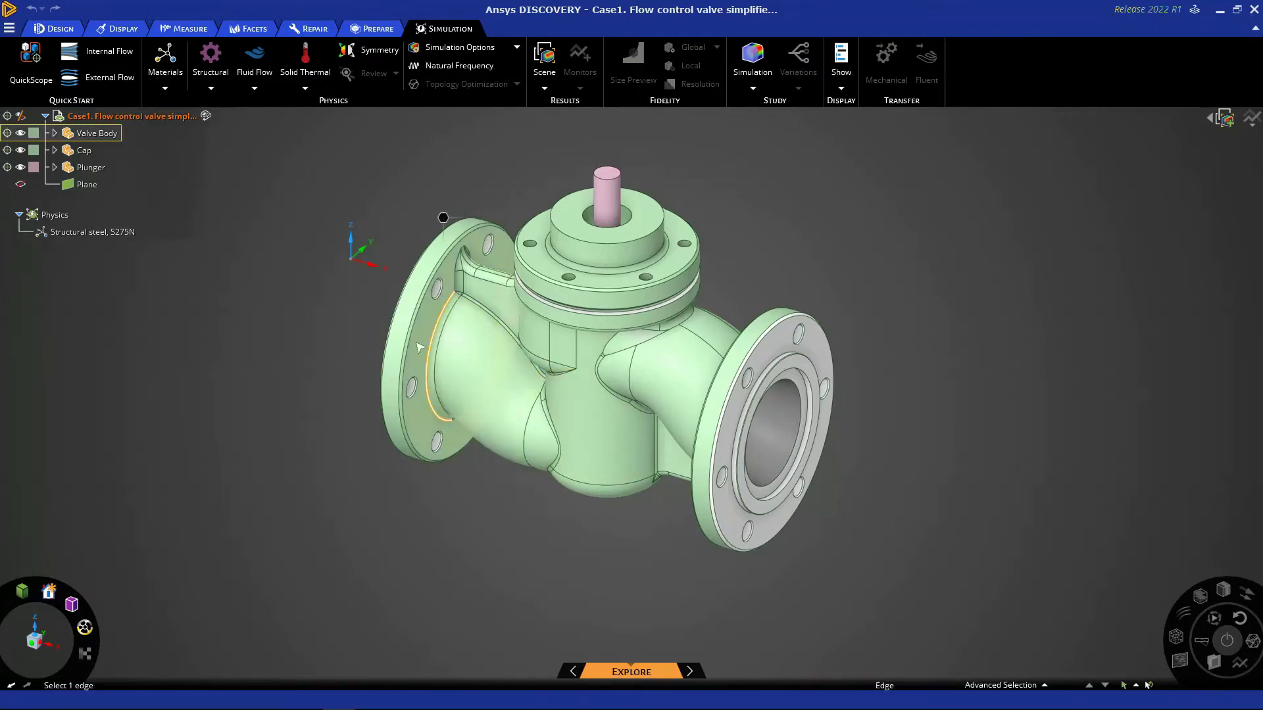
# Step: Make the valve body transparent via one of its curved pipe faces to inspect the interior, and make it opaque again
pyautogui.click(487, 408)
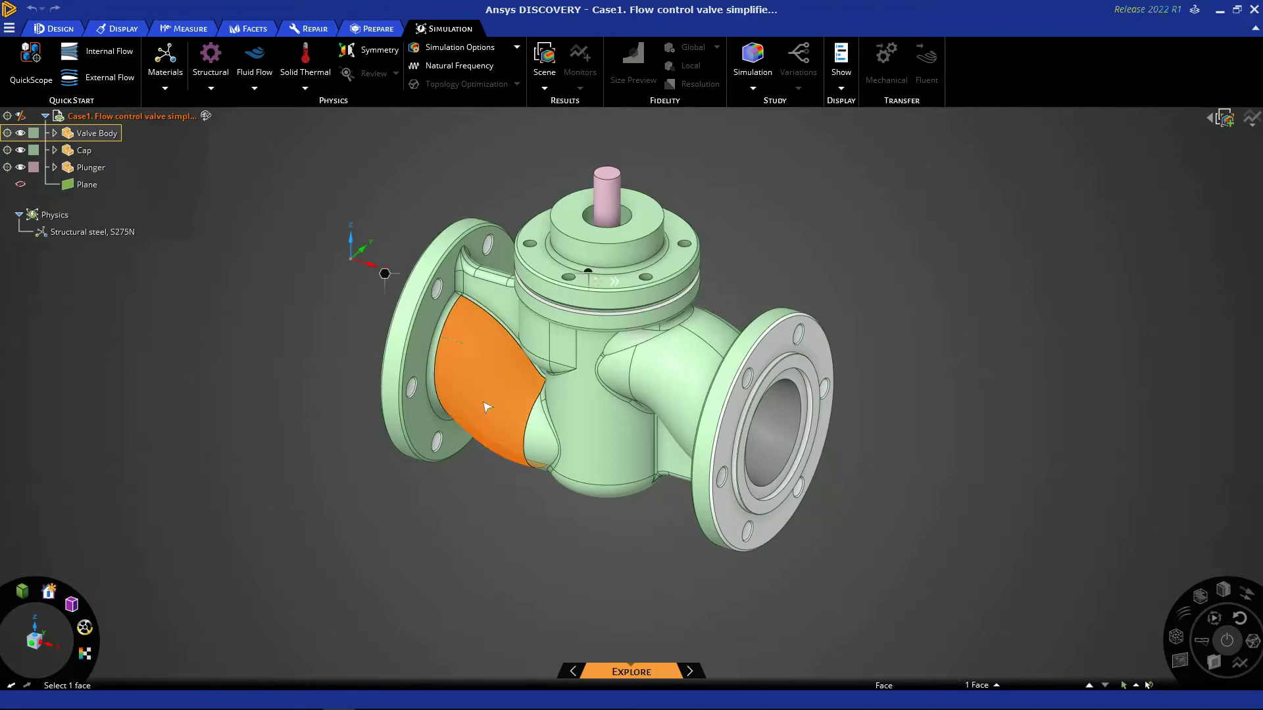
pyautogui.click(86, 654)
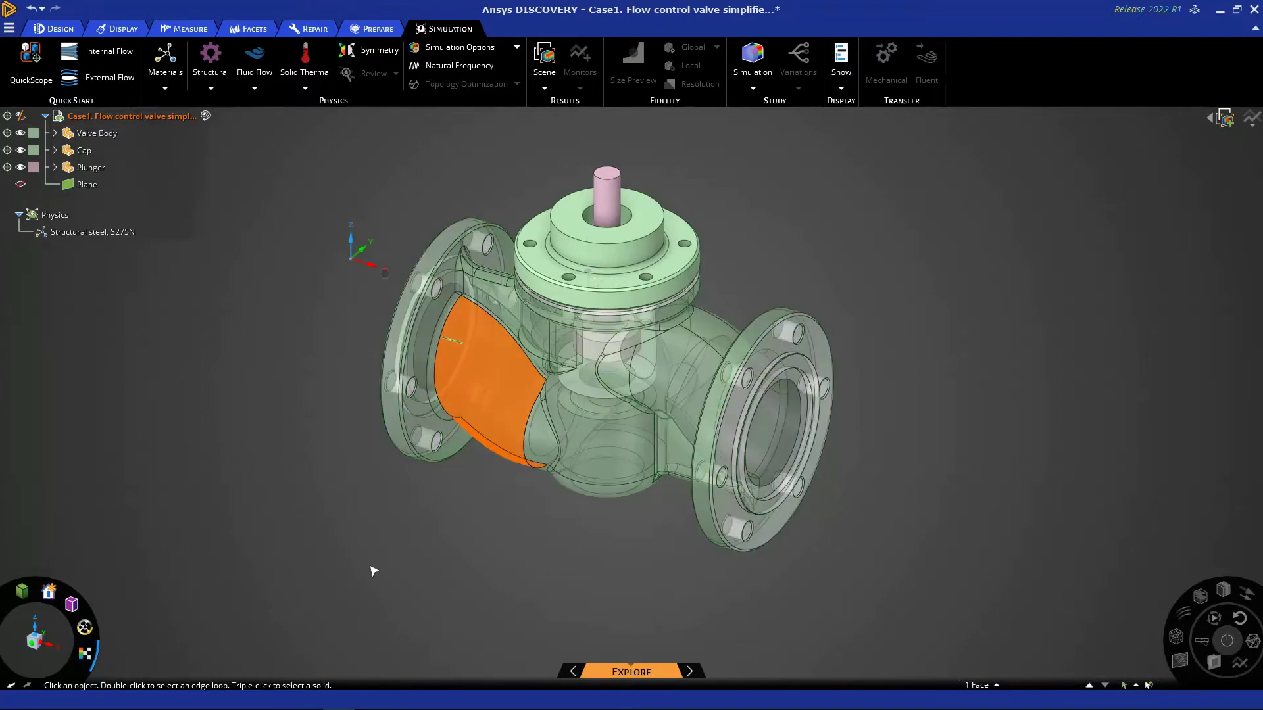
pyautogui.moveTo(393, 529); pyautogui.dragTo(403, 498, button='middle')
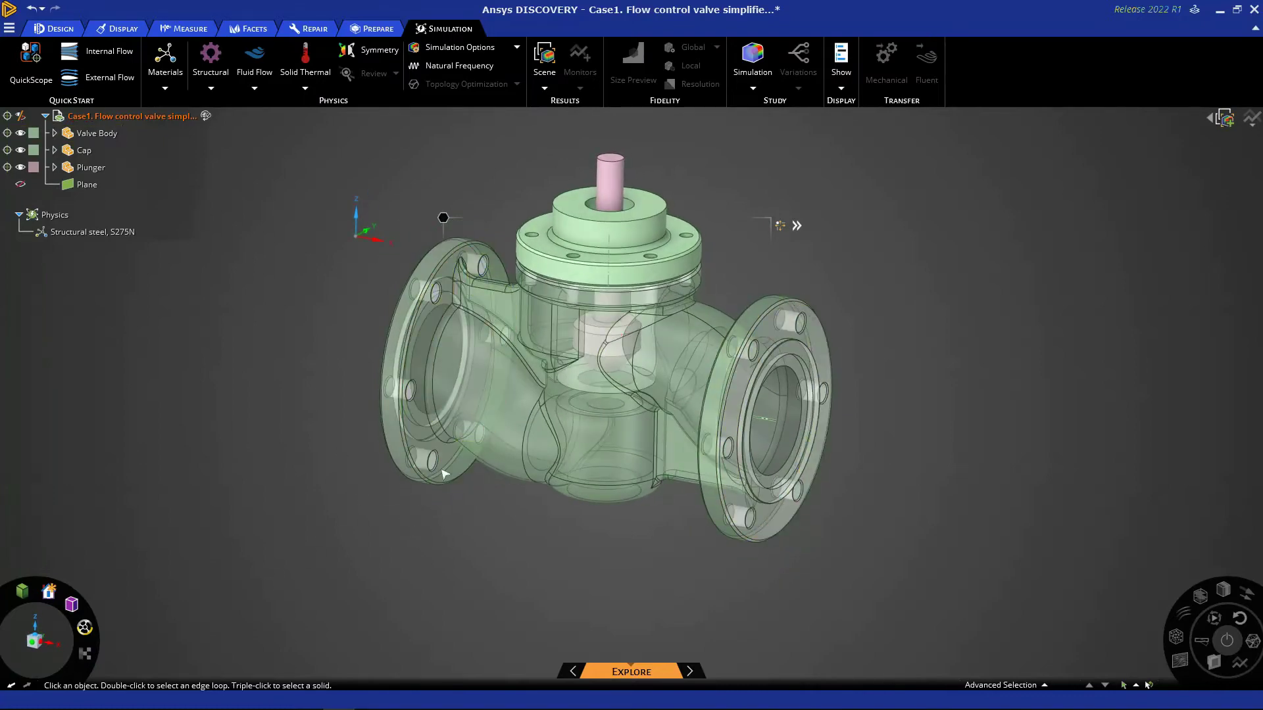
pyautogui.click(507, 434)
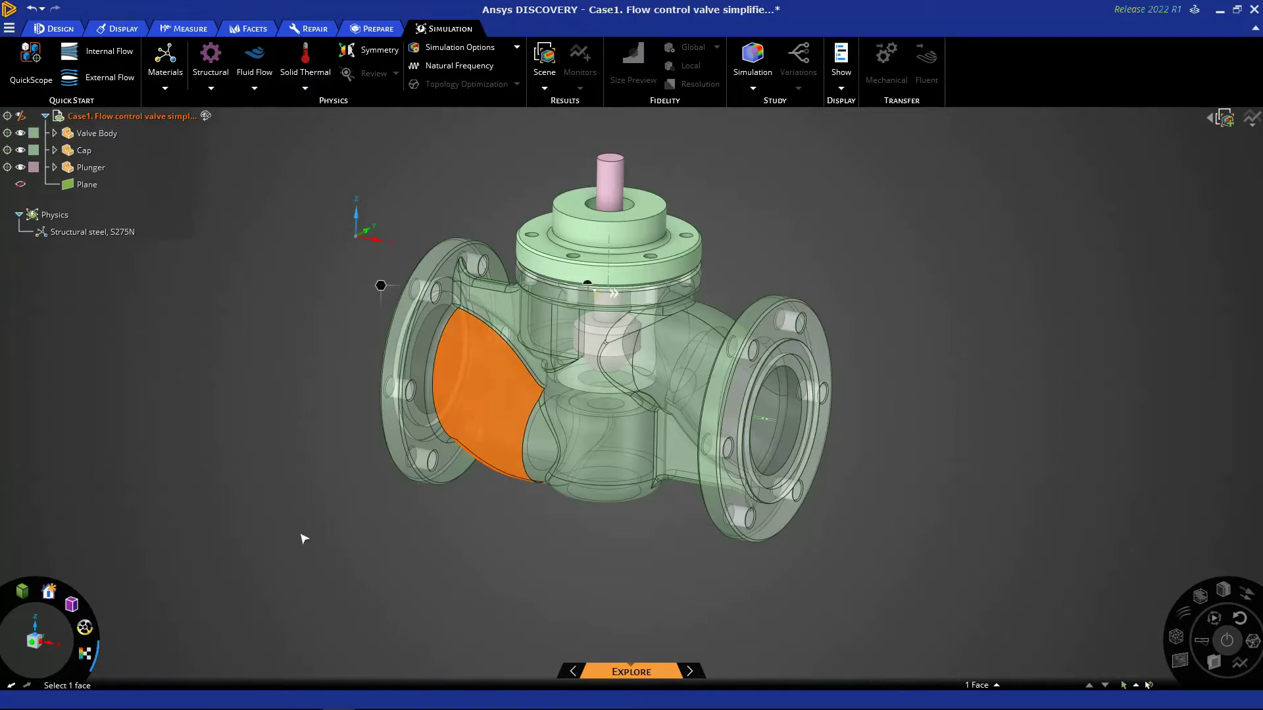
pyautogui.click(81, 663)
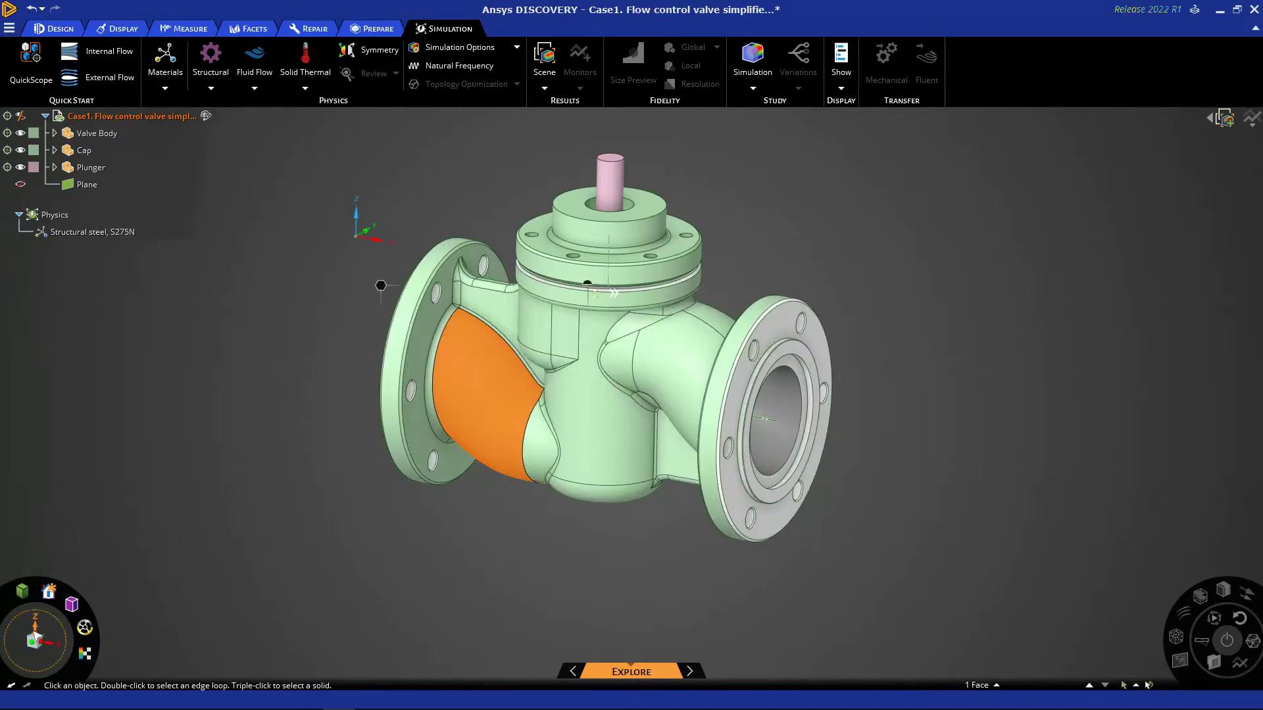
# Step: Examine the valve end-on along the X axis with no face selected, and from several sides at different zoom levels
pyautogui.click(50, 647)
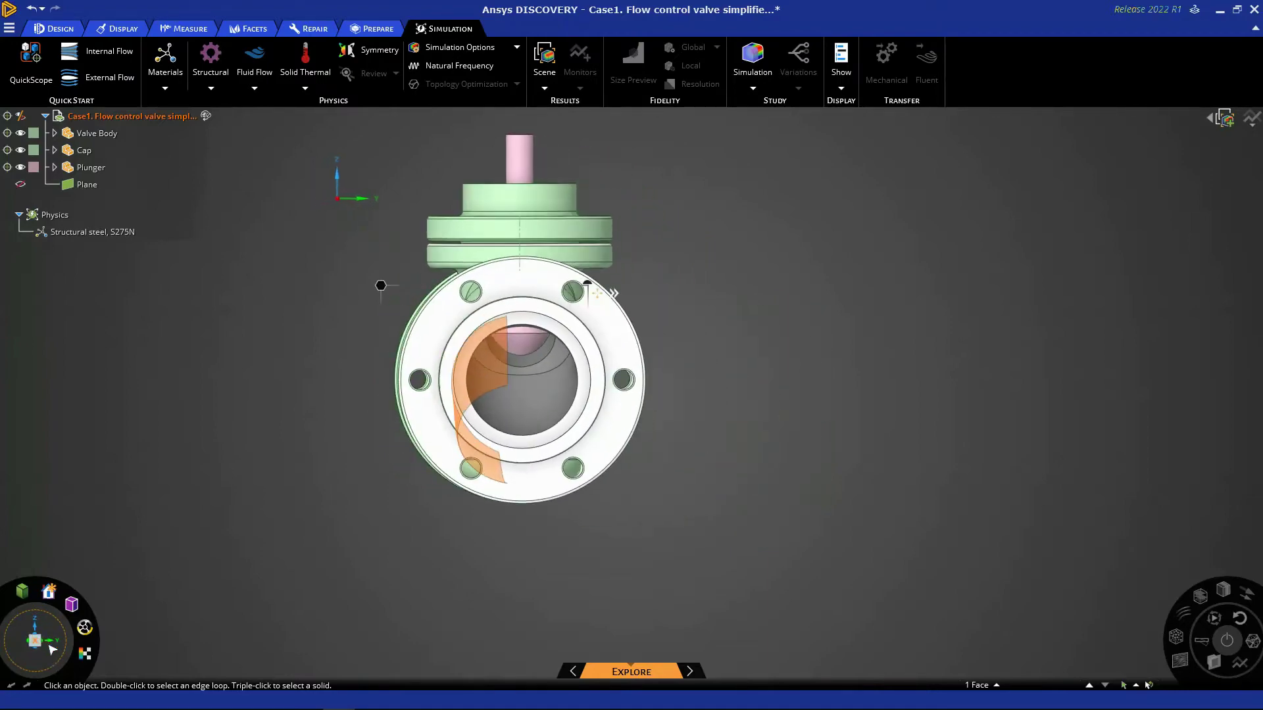
pyautogui.click(189, 367)
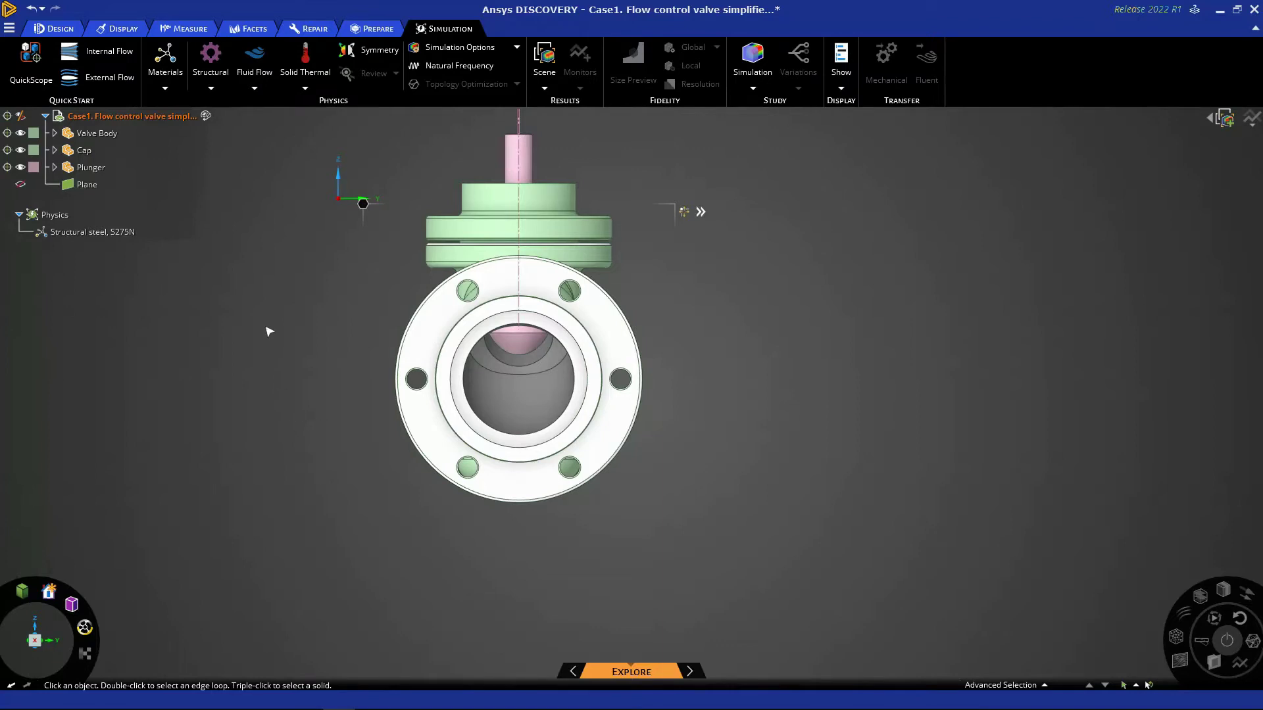
pyautogui.moveTo(272, 333); pyautogui.dragTo(428, 428, button='middle')
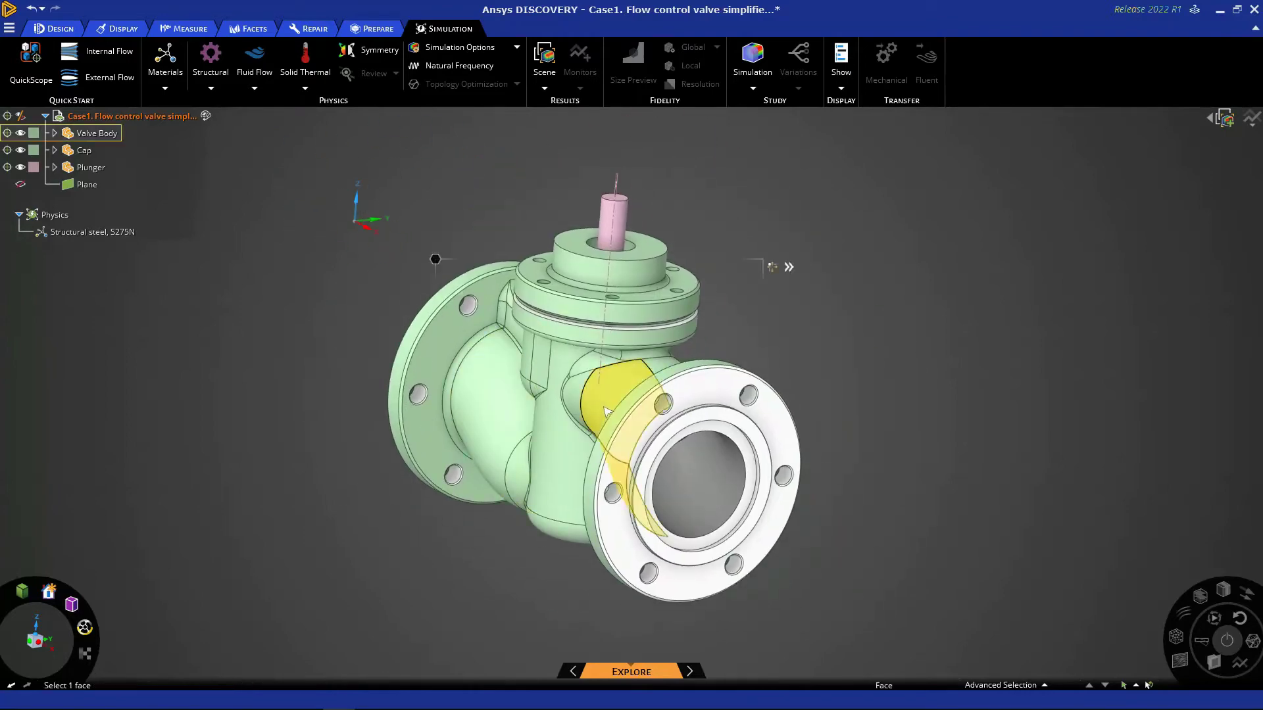
pyautogui.scroll(-2, 596, 403)
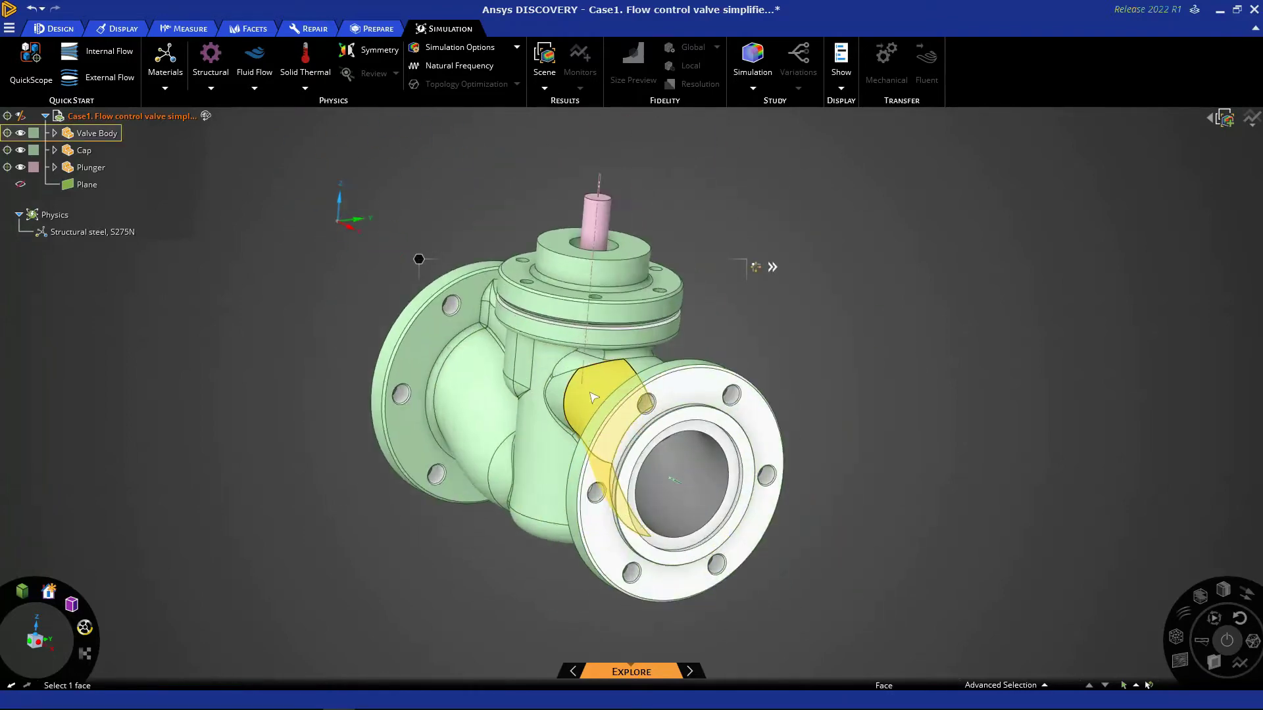
pyautogui.scroll(5, 596, 403)
pyautogui.scroll(-4, 594, 398)
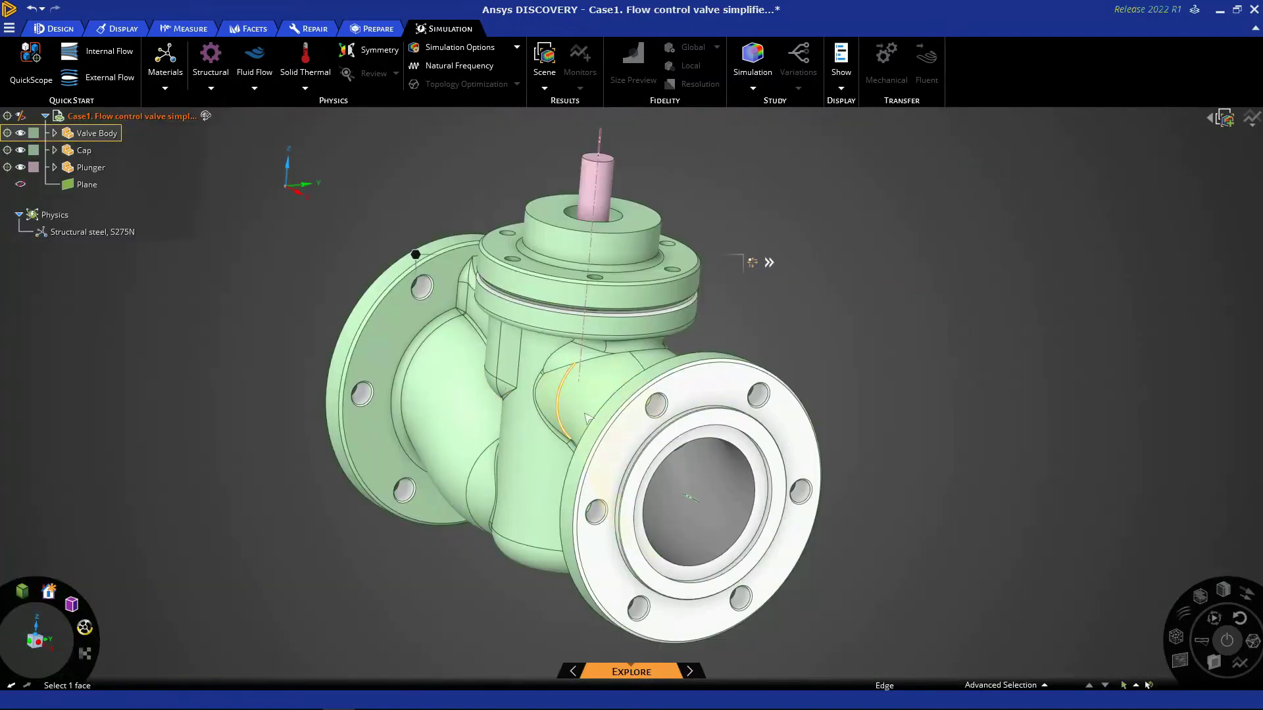
pyautogui.moveTo(832, 544); pyautogui.dragTo(724, 533, button='middle')
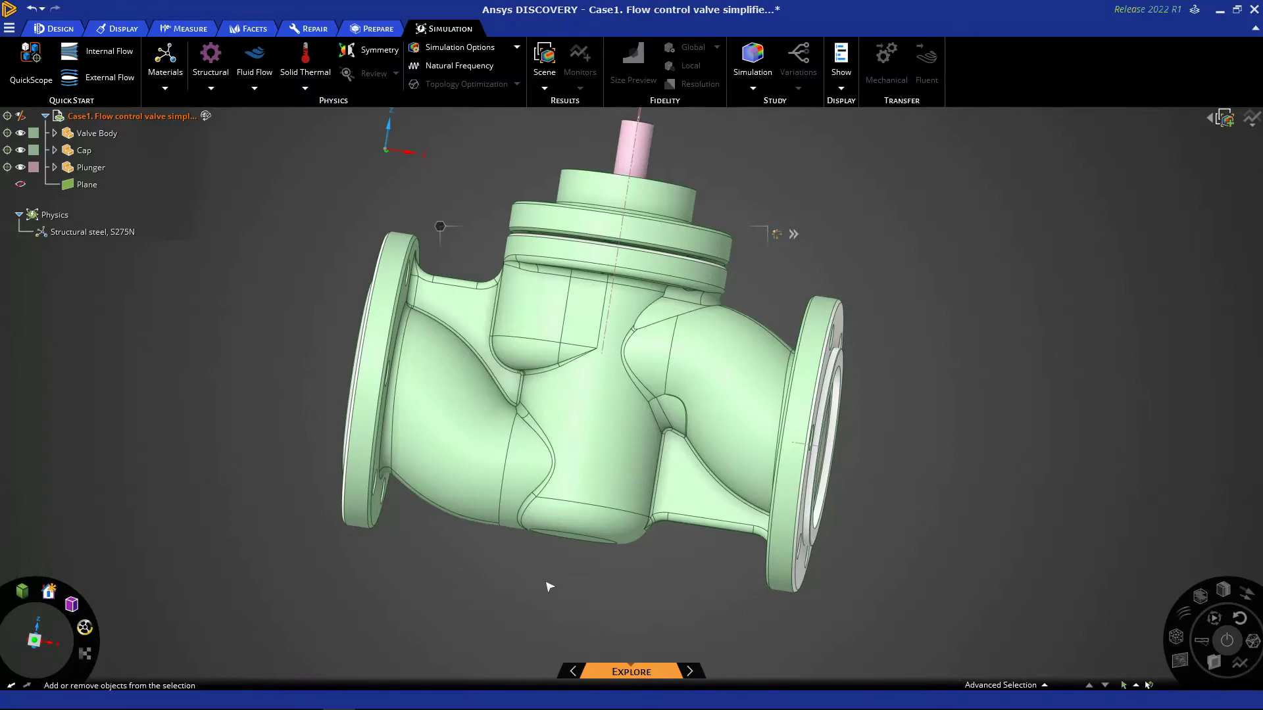
pyautogui.keyDown('ctrl'); pyautogui.moveTo(565, 589); pyautogui.dragTo(582, 589, button='middle'); pyautogui.keyUp('ctrl')
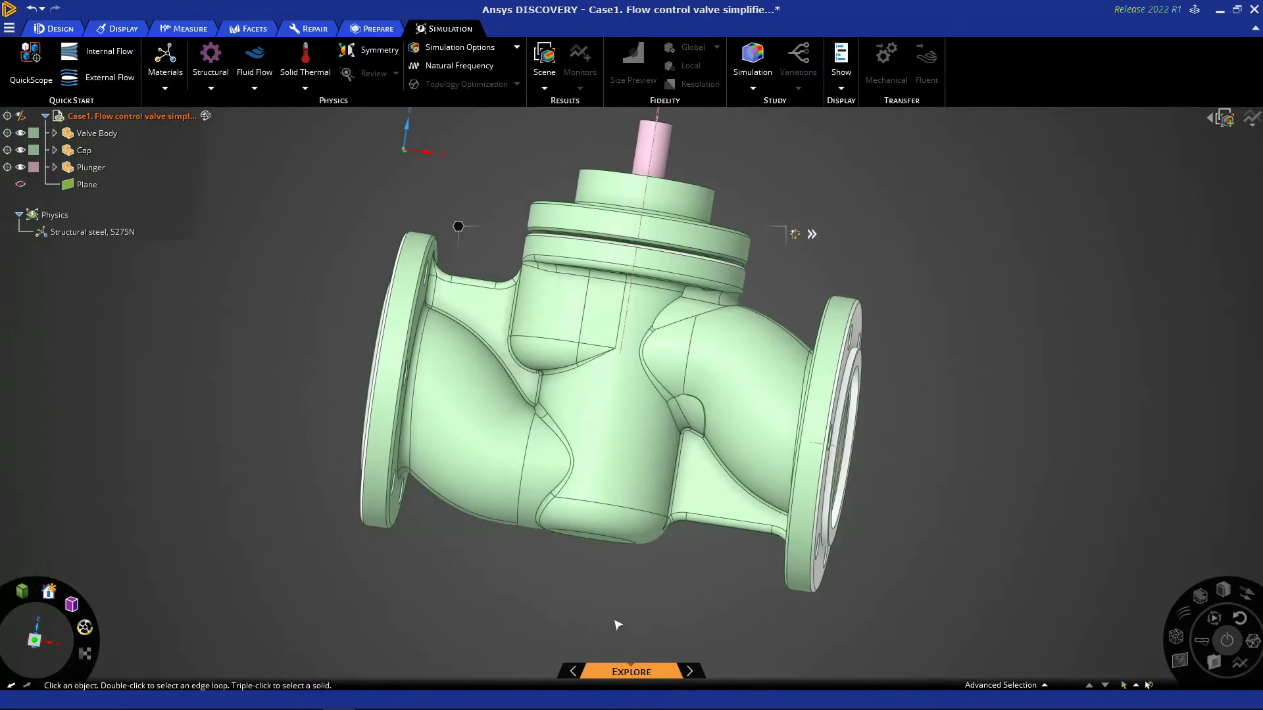
# Step: Look at the Model and Refine stages and return to the Explore stage
pyautogui.click(574, 672)
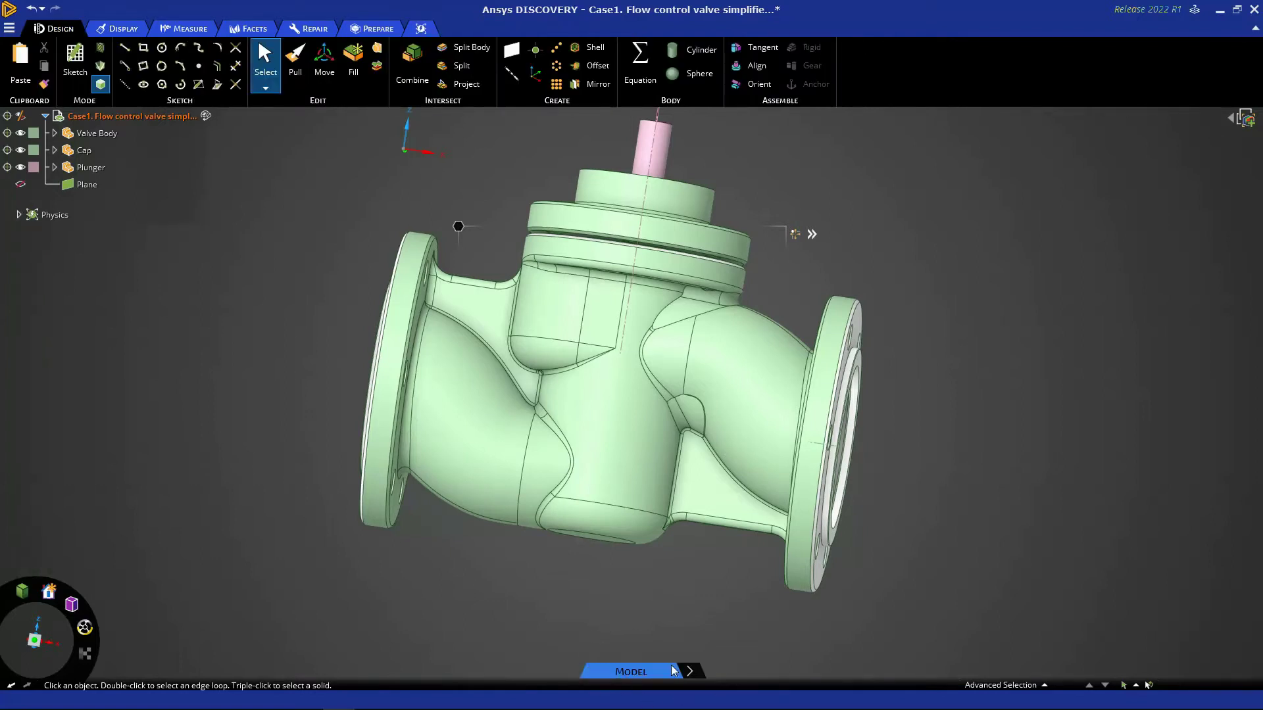
pyautogui.click(695, 678)
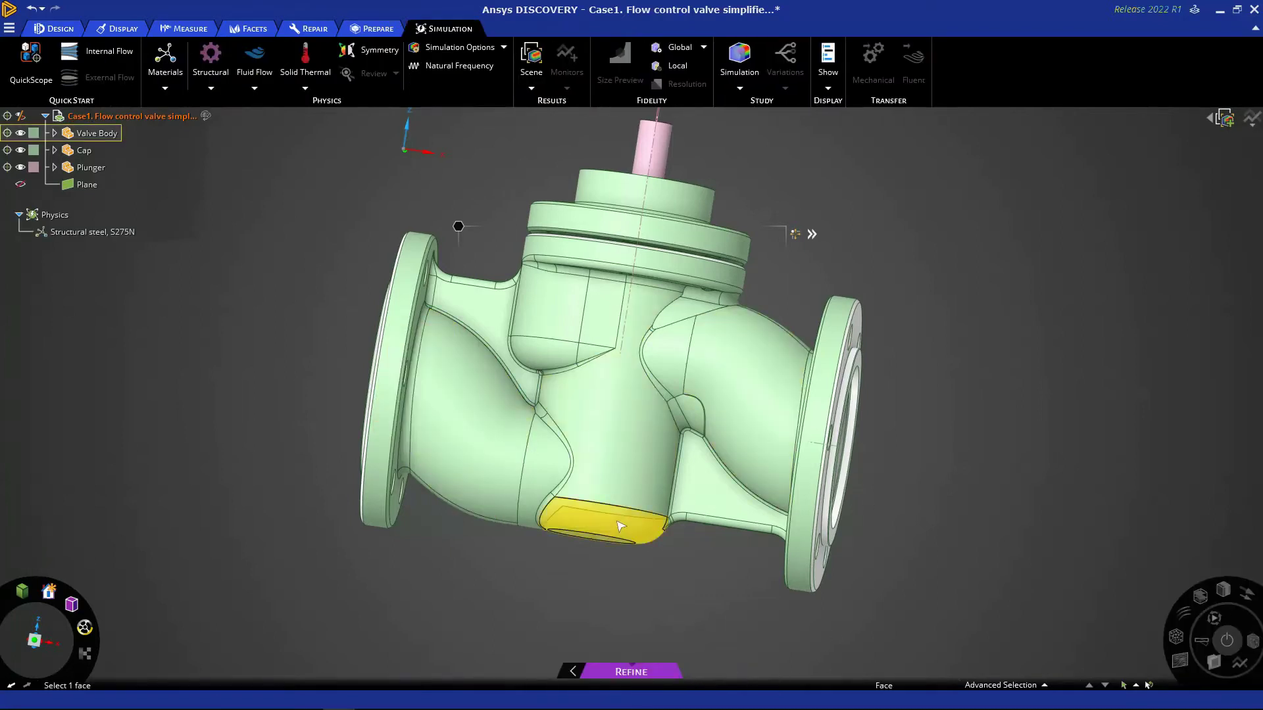
pyautogui.click(576, 672)
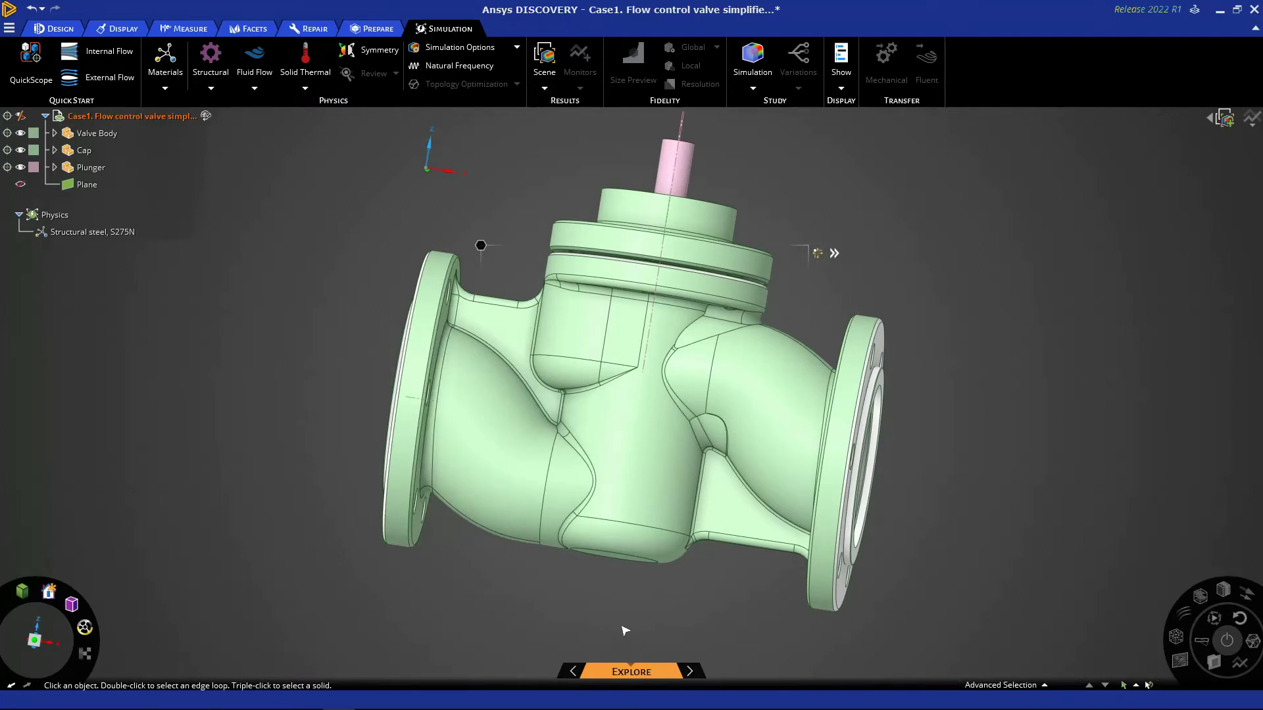
# Step: Try lower and higher fidelity settings for the Explore stage, and leave the fidelity slightly below the middle of its range
pyautogui.moveTo(628, 674)
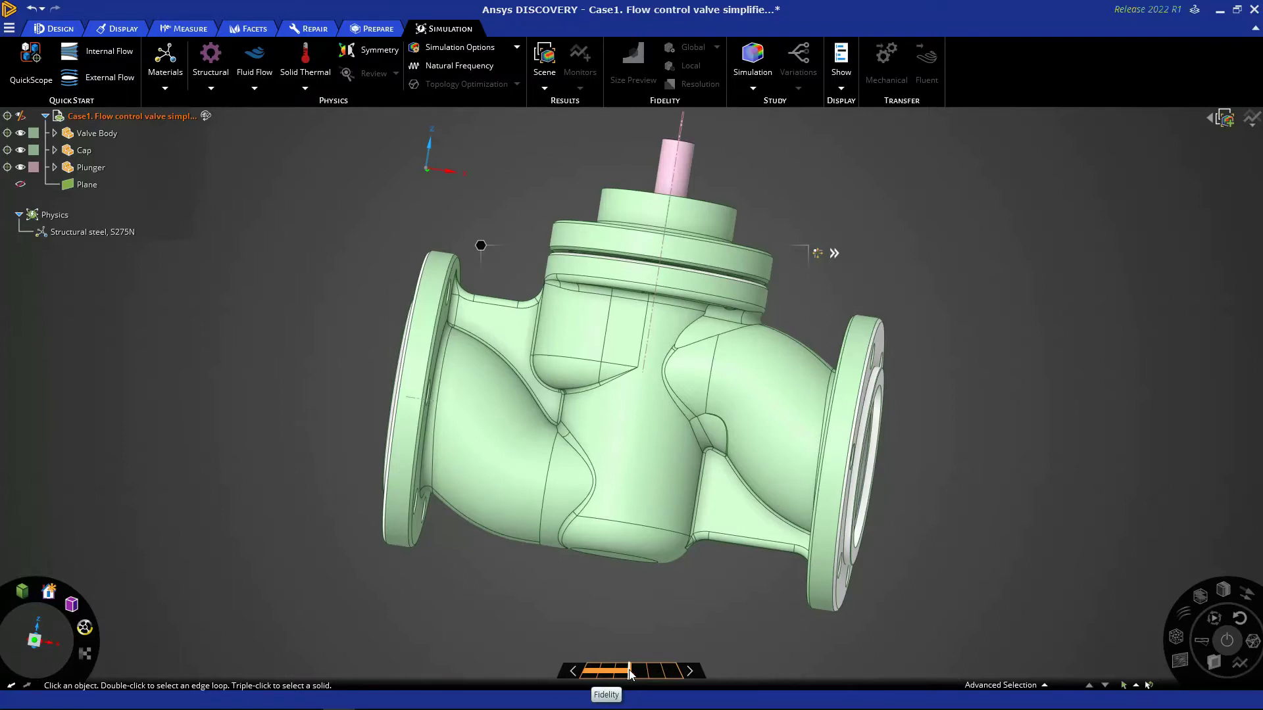
pyautogui.moveTo(630, 672)
pyautogui.mouseDown()
pyautogui.moveTo(595, 678)
pyautogui.moveTo(630, 677)
pyautogui.mouseUp()
pyautogui.moveTo(630, 677); pyautogui.dragTo(601, 677)
pyautogui.moveTo(601, 678); pyautogui.dragTo(676, 674)
pyautogui.moveTo(676, 675); pyautogui.dragTo(668, 676)
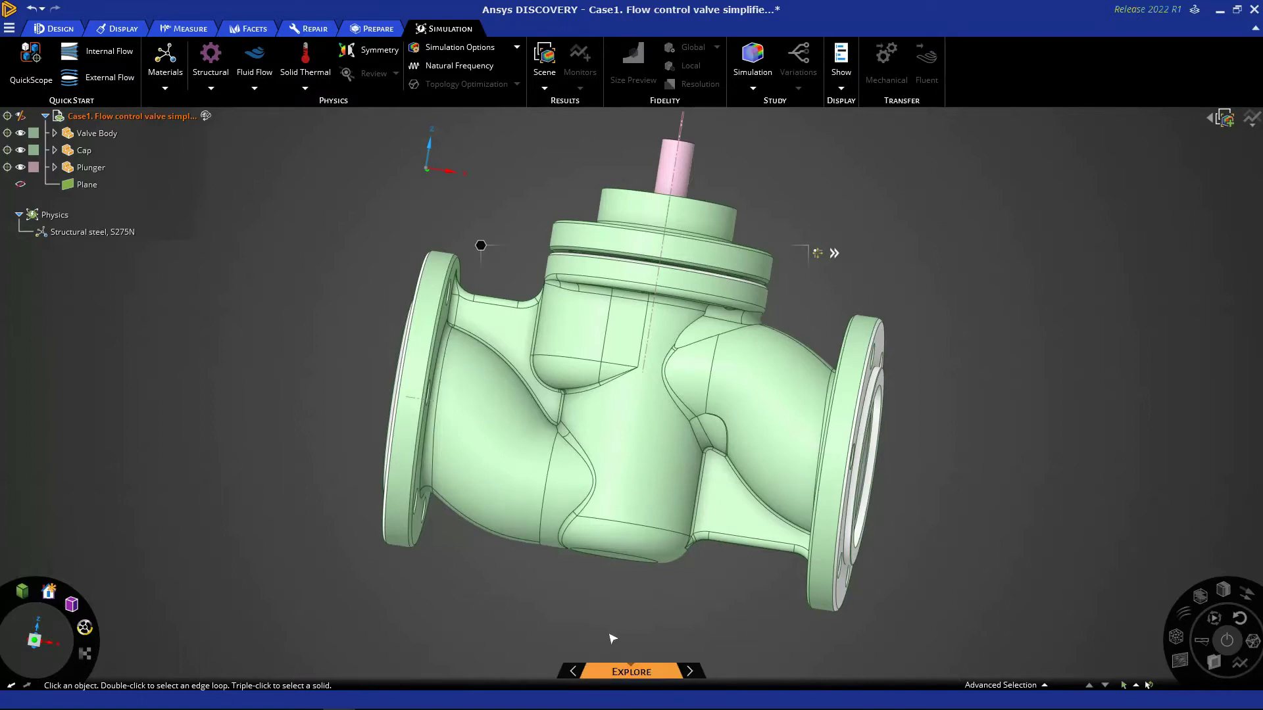
pyautogui.moveTo(615, 672)
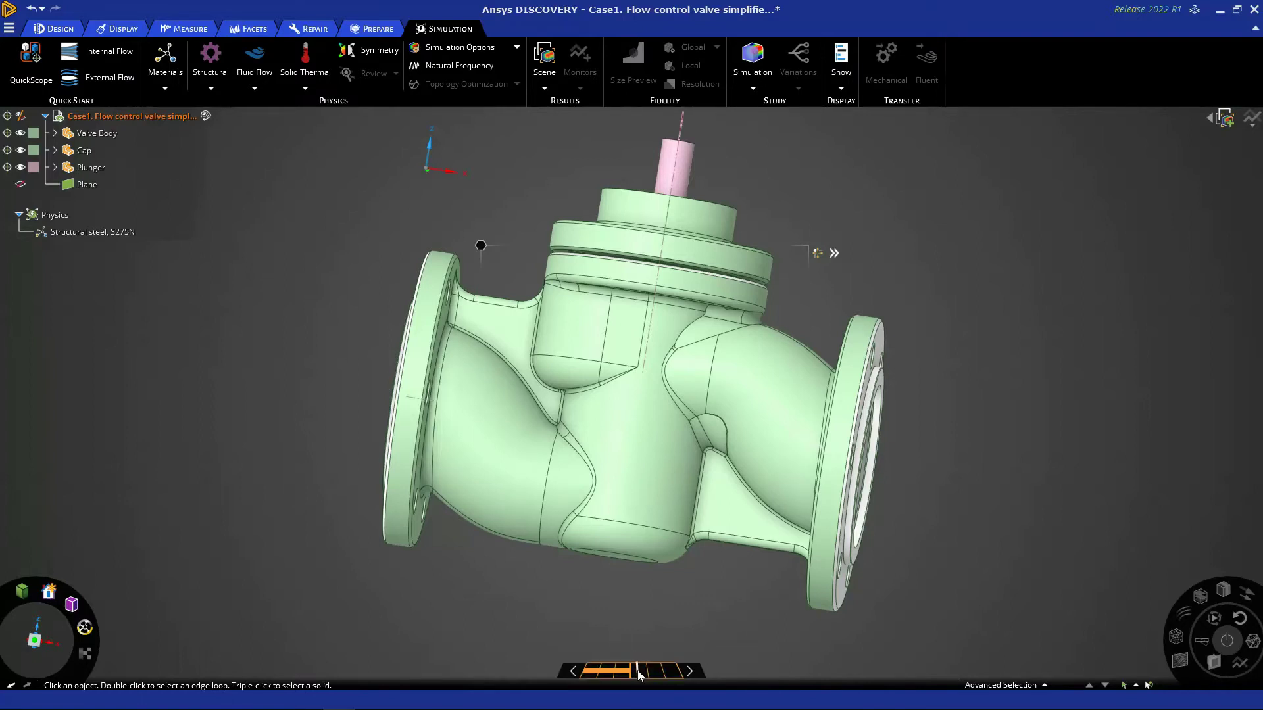
pyautogui.moveTo(616, 678); pyautogui.dragTo(610, 678)
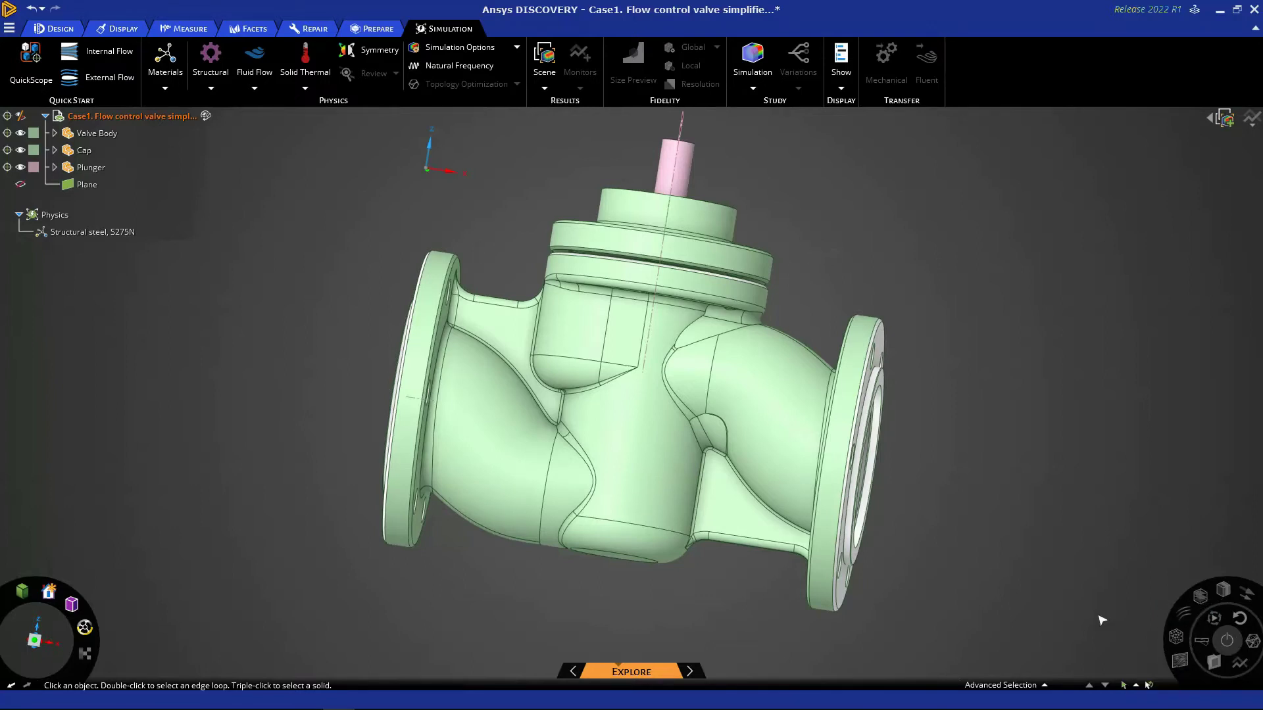
# Step: View the valve squarely from the front, and examine its flange openings from an angled orientation
pyautogui.click(1210, 663)
pyautogui.click(35, 640)
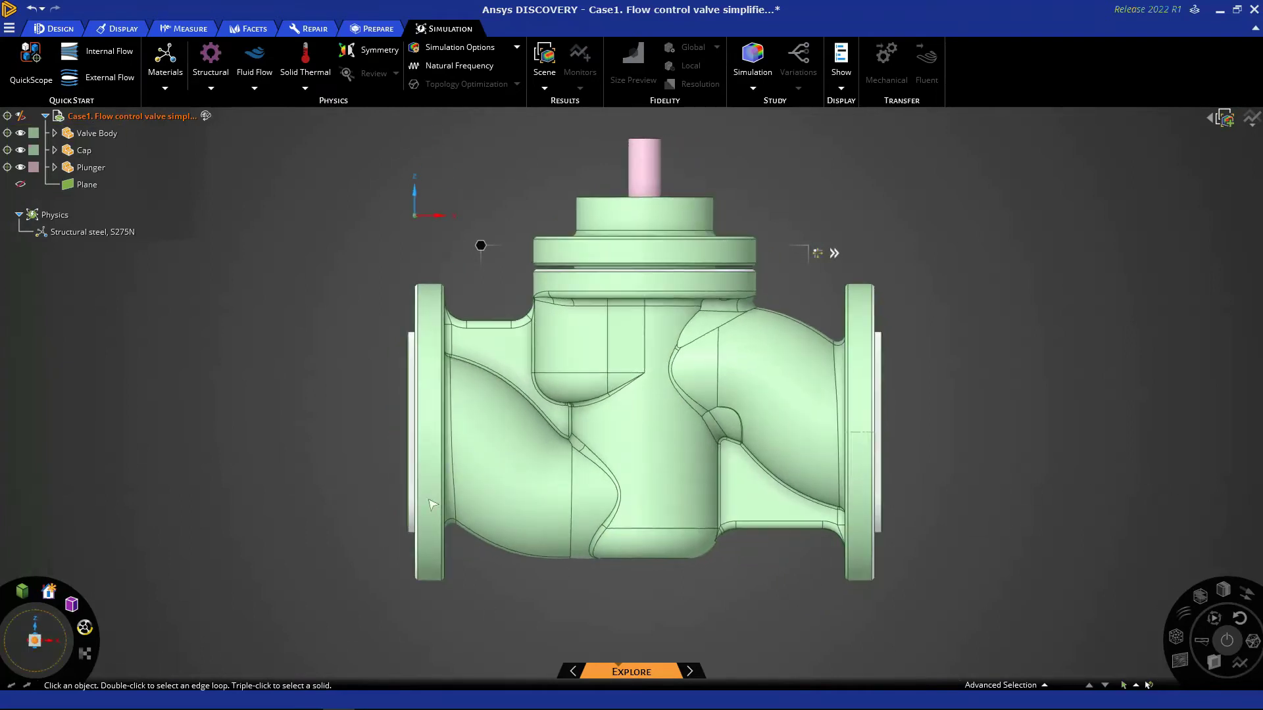
pyautogui.scroll(-2, 782, 450)
pyautogui.scroll(3, 781, 450)
pyautogui.scroll(-3, 781, 450)
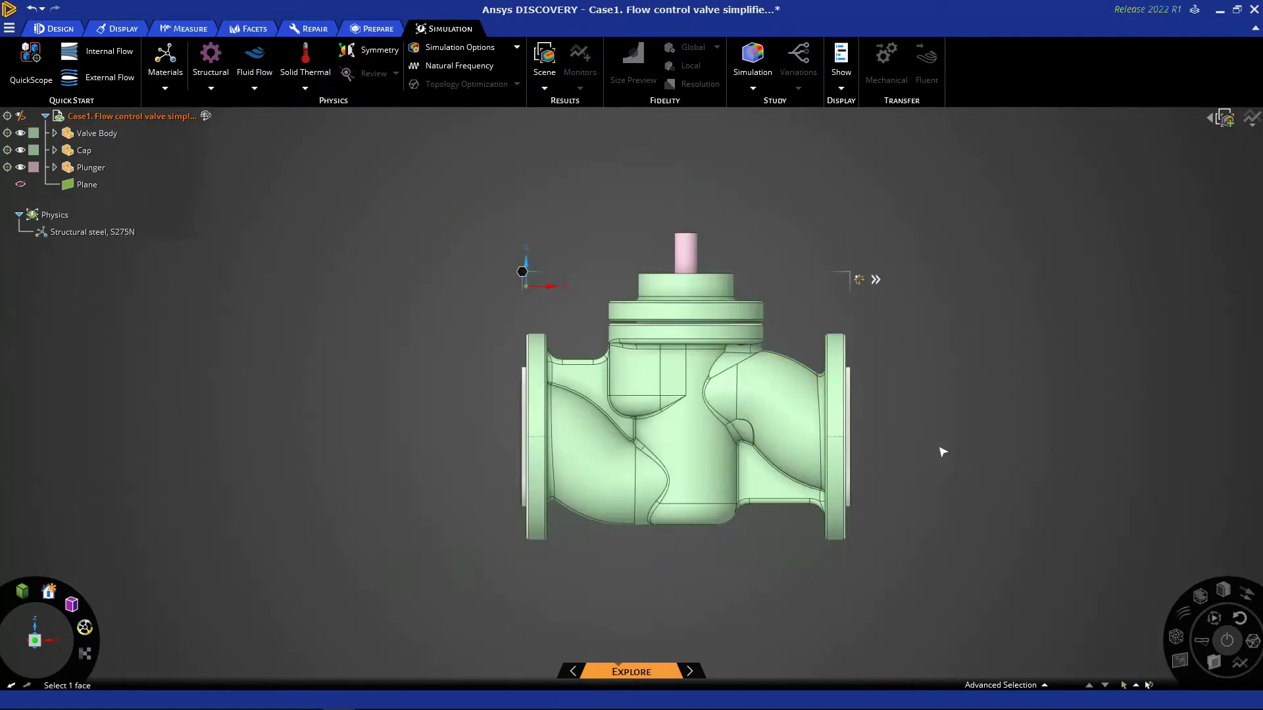
pyautogui.keyDown('shift'); pyautogui.moveTo(943, 452); pyautogui.dragTo(860, 445, button='middle'); pyautogui.keyUp('shift')
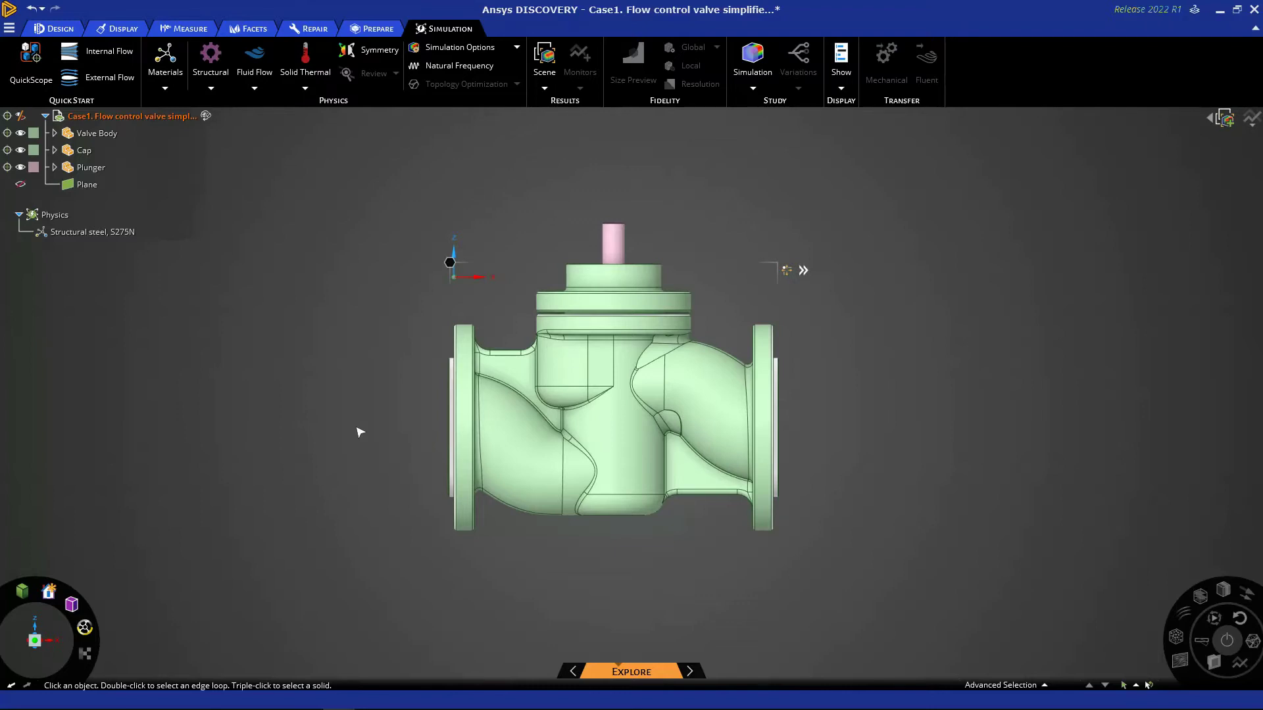
pyautogui.moveTo(362, 361); pyautogui.dragTo(417, 385, button='middle')
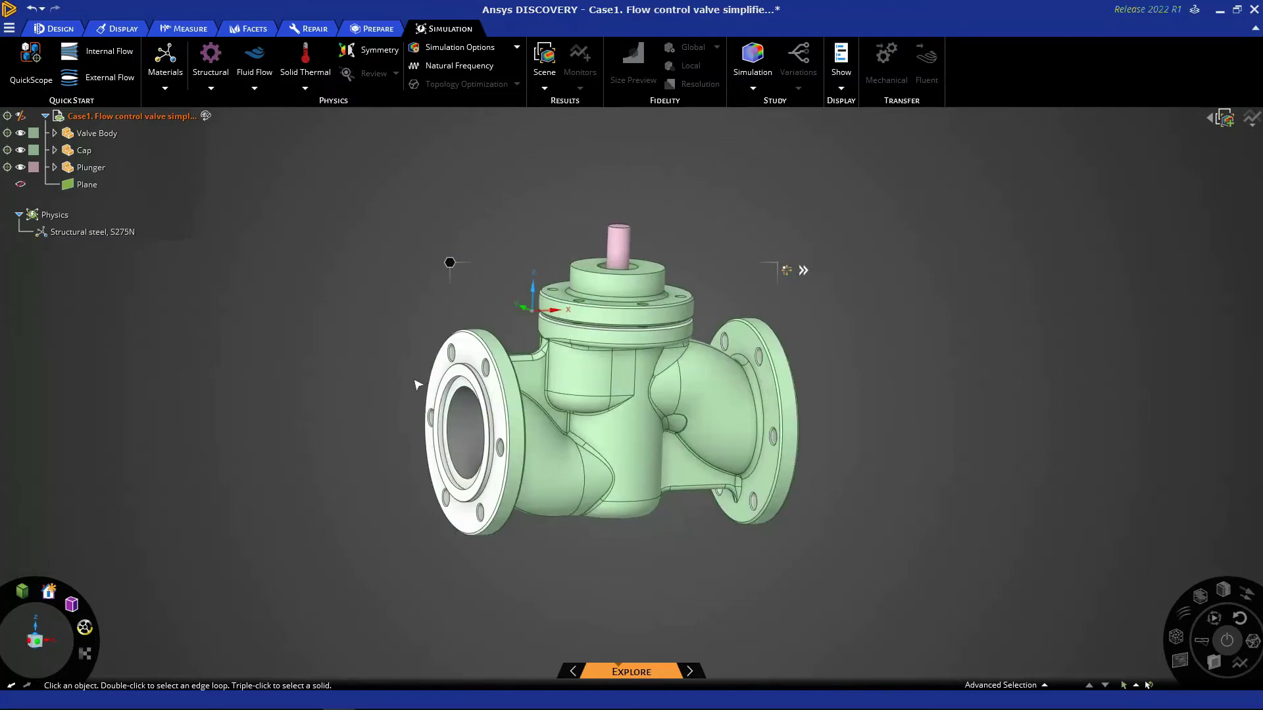
pyautogui.moveTo(424, 434); pyautogui.dragTo(490, 403, button='middle')
# Step: Inspect the inner bore faces of the valve's two flanged ports by selecting them
pyautogui.click(493, 401)
pyautogui.click(505, 396)
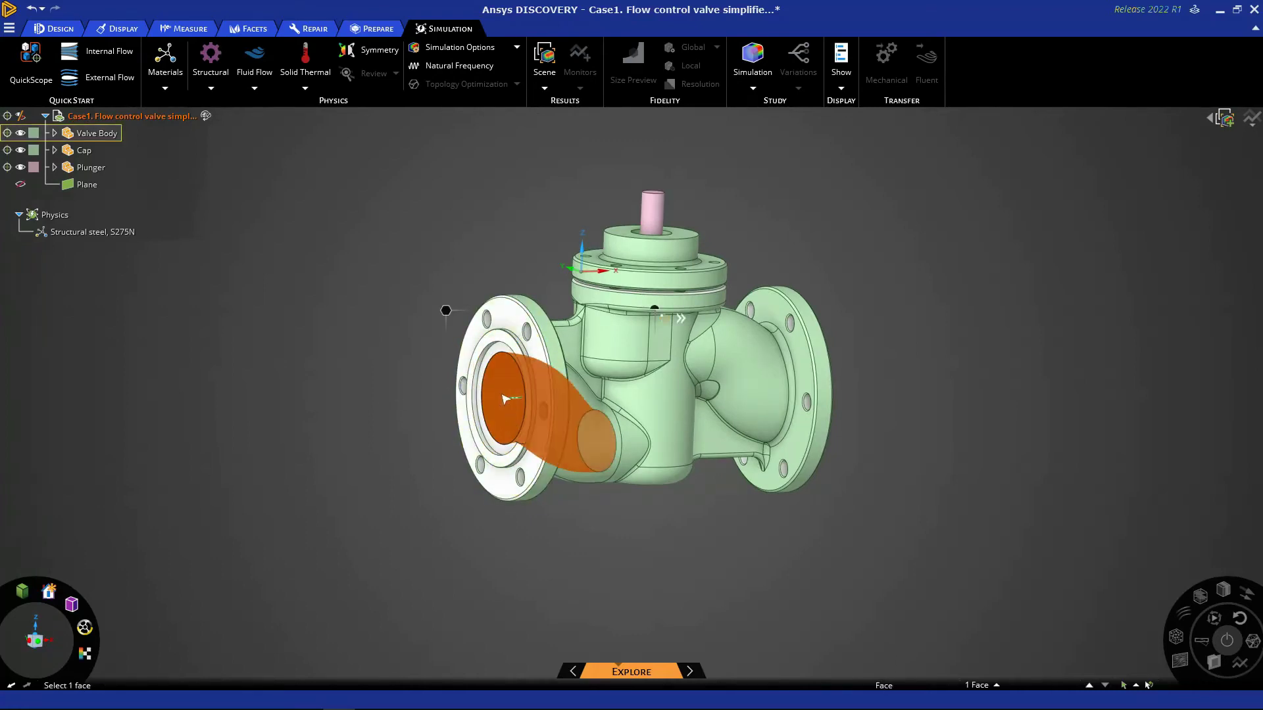
pyautogui.moveTo(696, 482); pyautogui.dragTo(853, 315, button='middle')
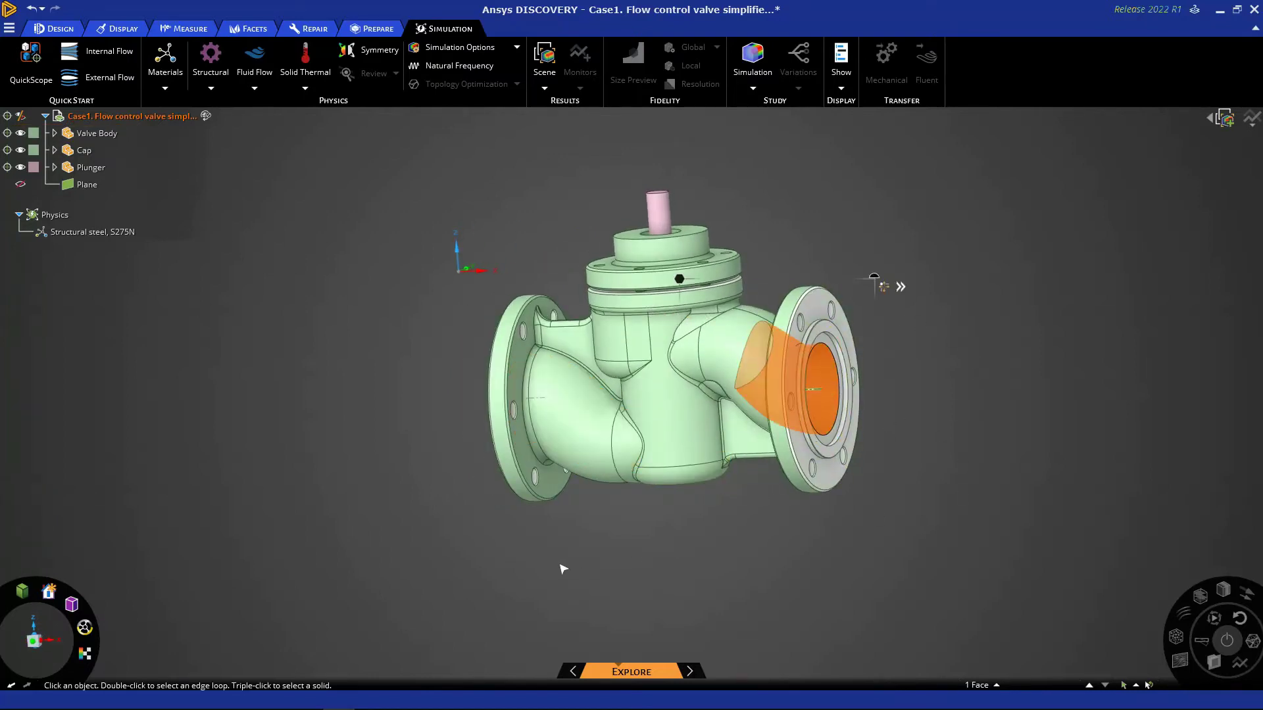
pyautogui.moveTo(564, 573)
pyautogui.mouseDown(button='middle')
pyautogui.moveTo(688, 575)
pyautogui.moveTo(573, 577)
pyautogui.mouseUp(button='middle')
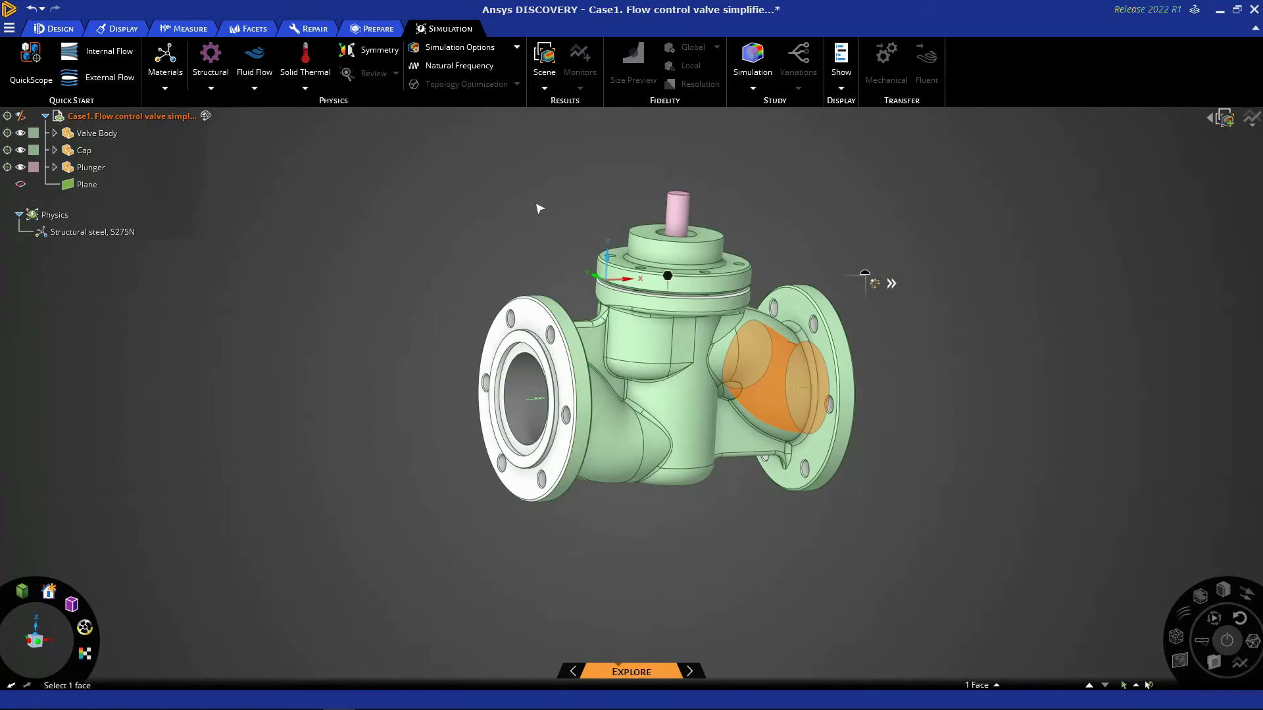
# Step: Clear the face selection and start a Volume Extract bounded by the inner ring faces around both port openings
pyautogui.click(379, 30)
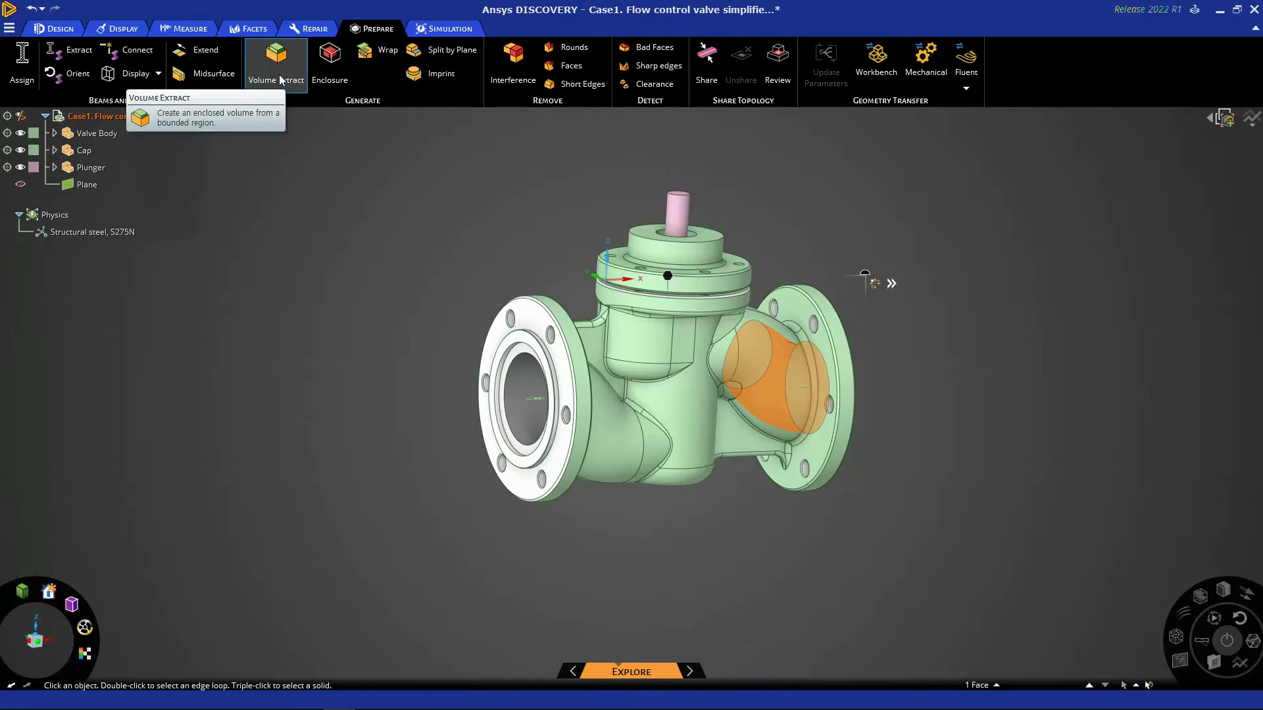
pyautogui.click(383, 279)
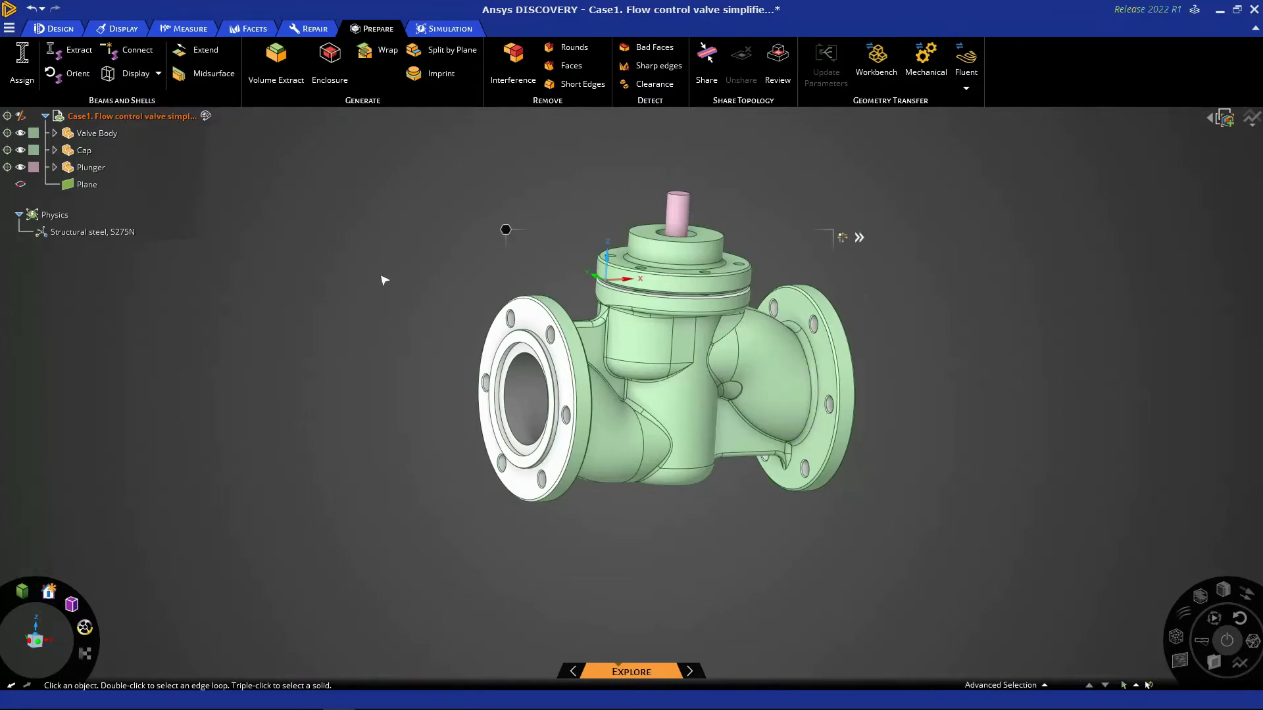
pyautogui.click(279, 63)
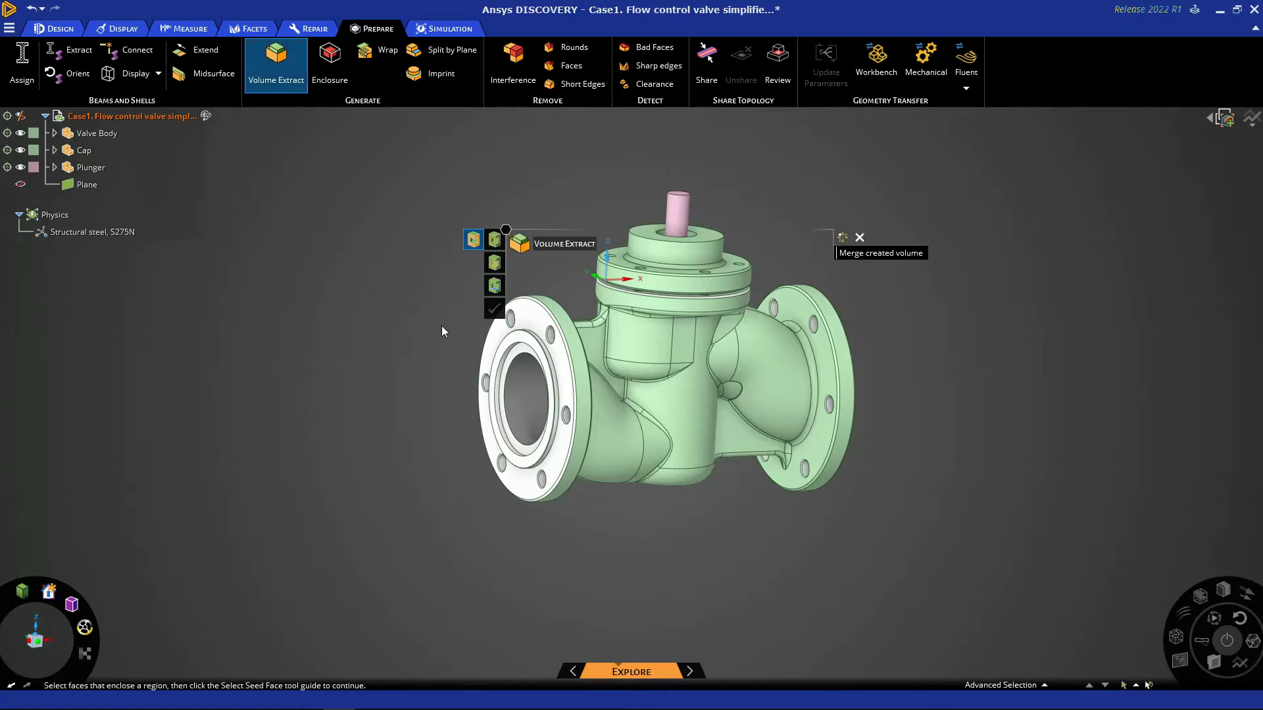
pyautogui.click(519, 351)
pyautogui.moveTo(948, 424); pyautogui.dragTo(785, 397, button='middle')
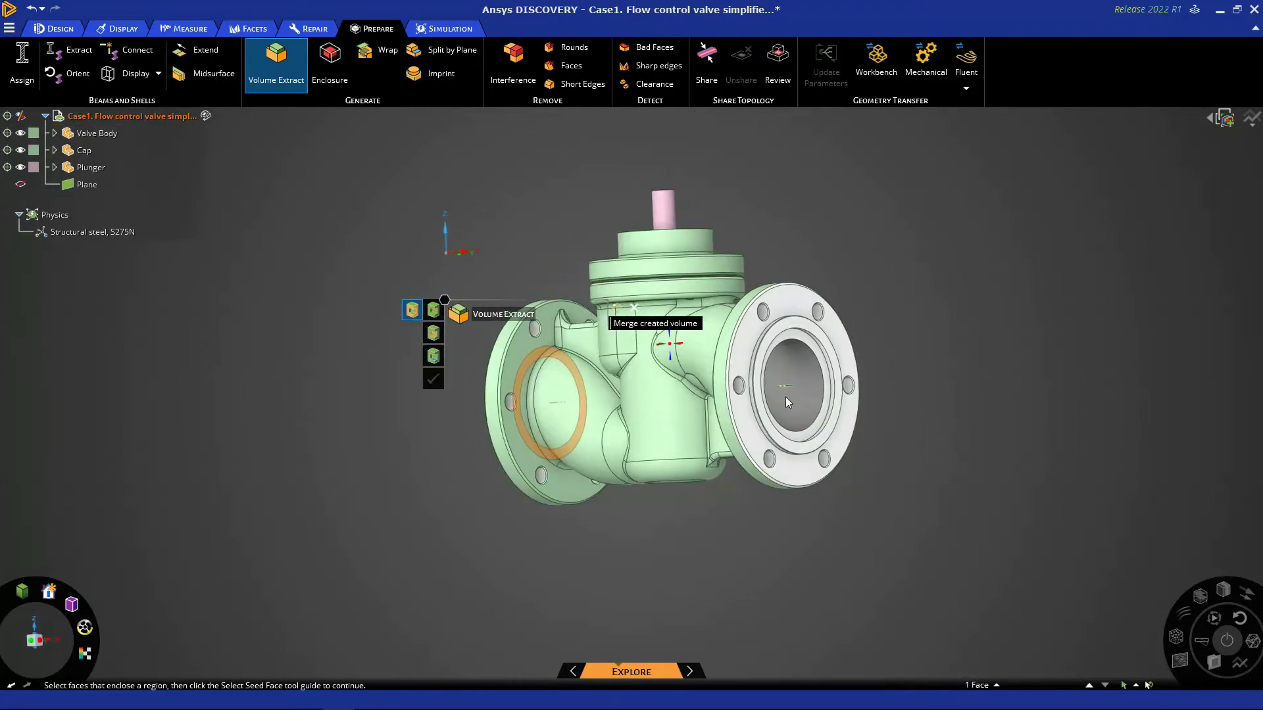
pyautogui.click(804, 341)
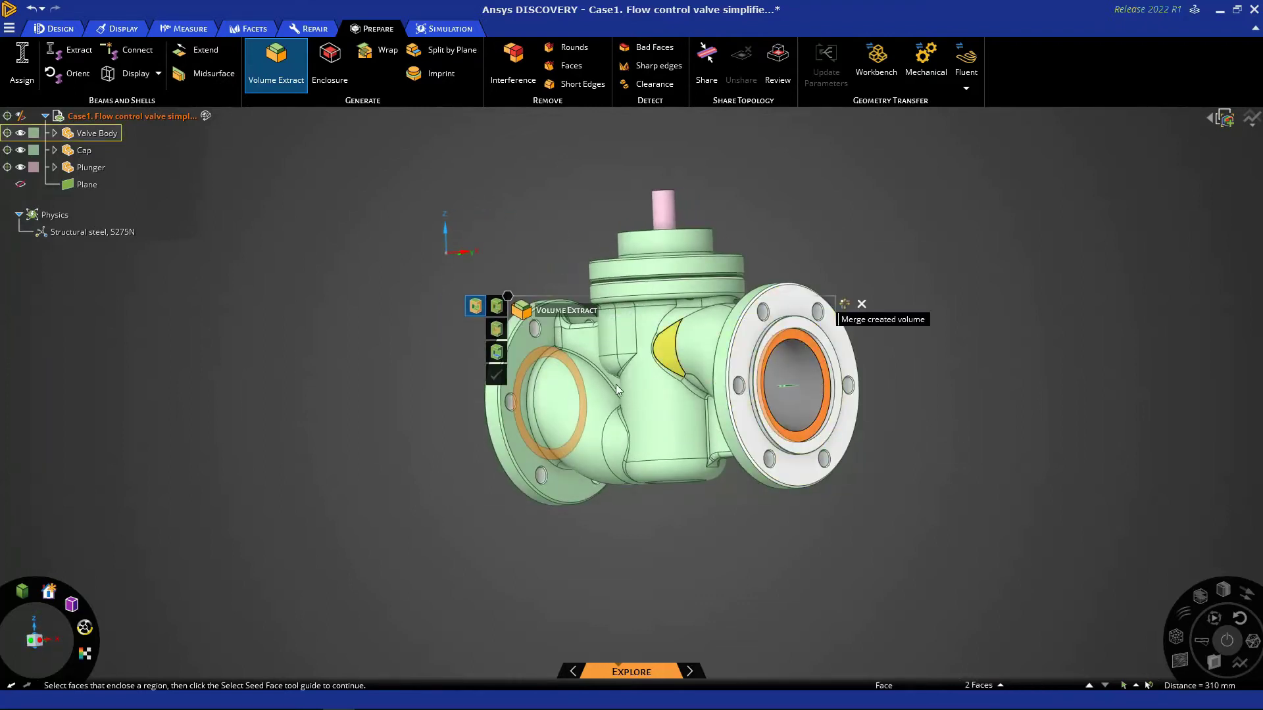
# Step: Pick the inner bore face of the +X port as the seed face, create the enclosed volume and leave Volume Extract
pyautogui.moveTo(339, 416); pyautogui.dragTo(509, 346, button='middle')
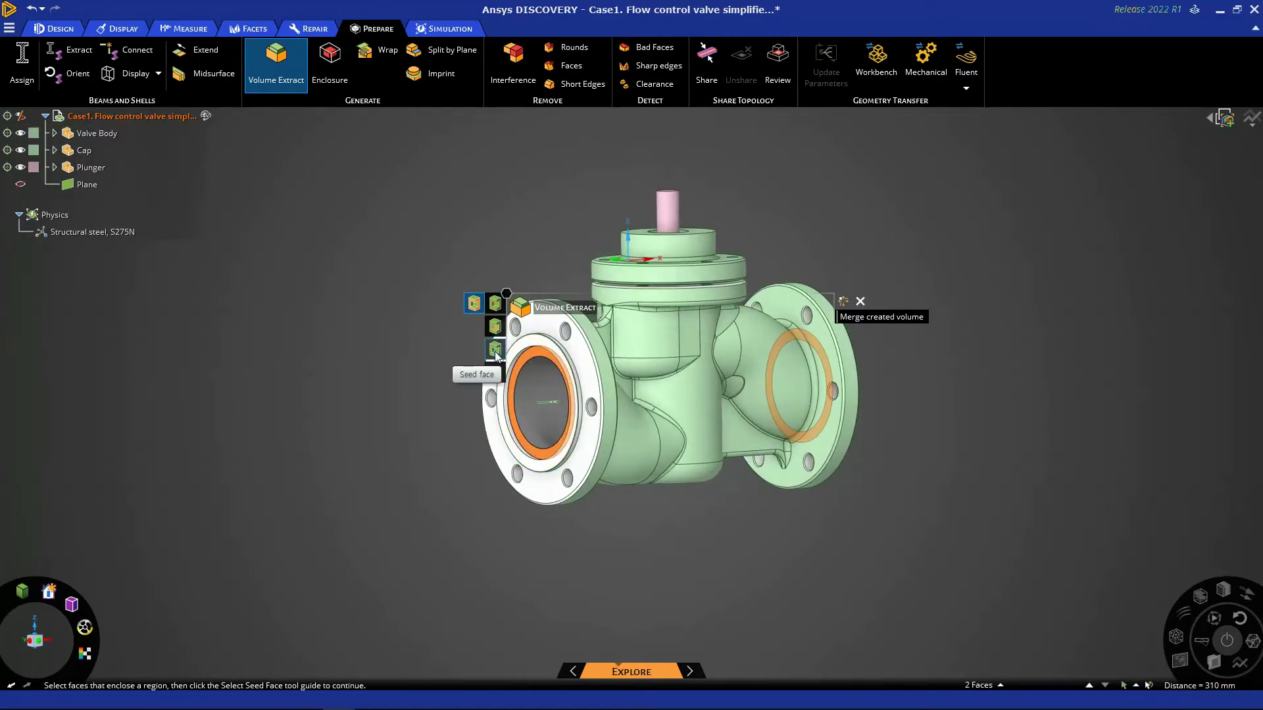
pyautogui.click(496, 352)
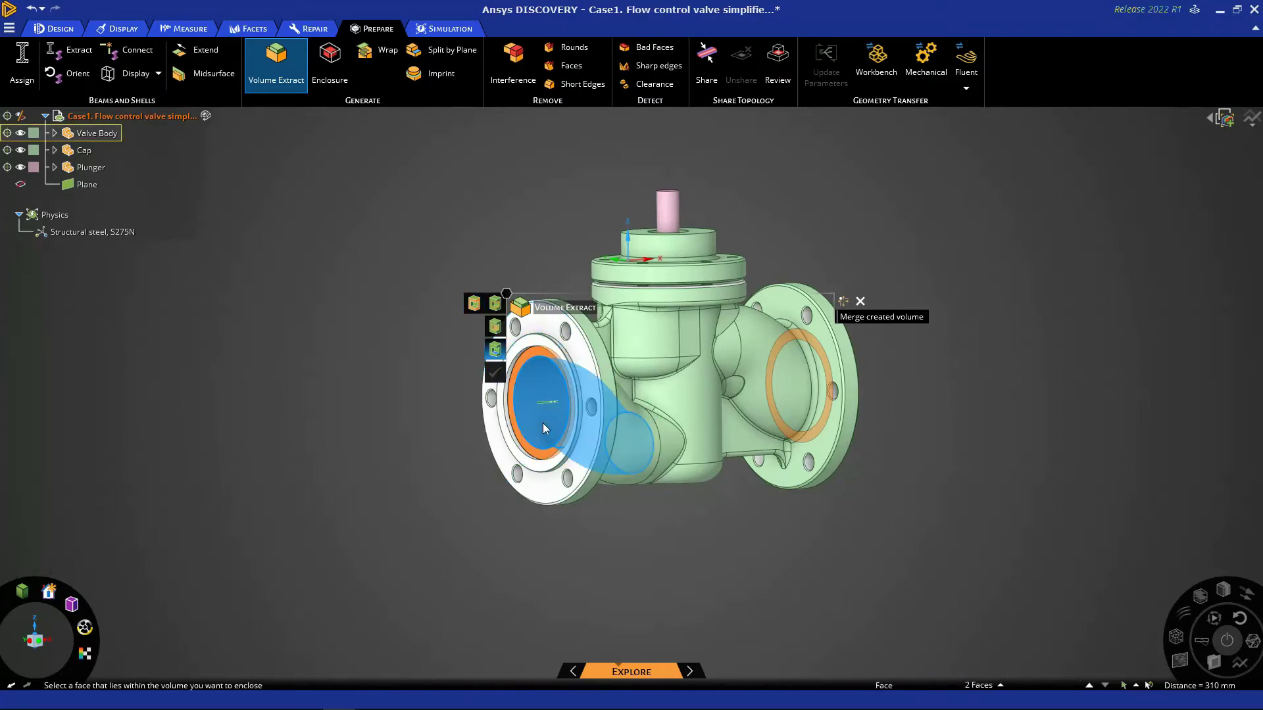
pyautogui.moveTo(930, 443); pyautogui.dragTo(889, 446, button='middle')
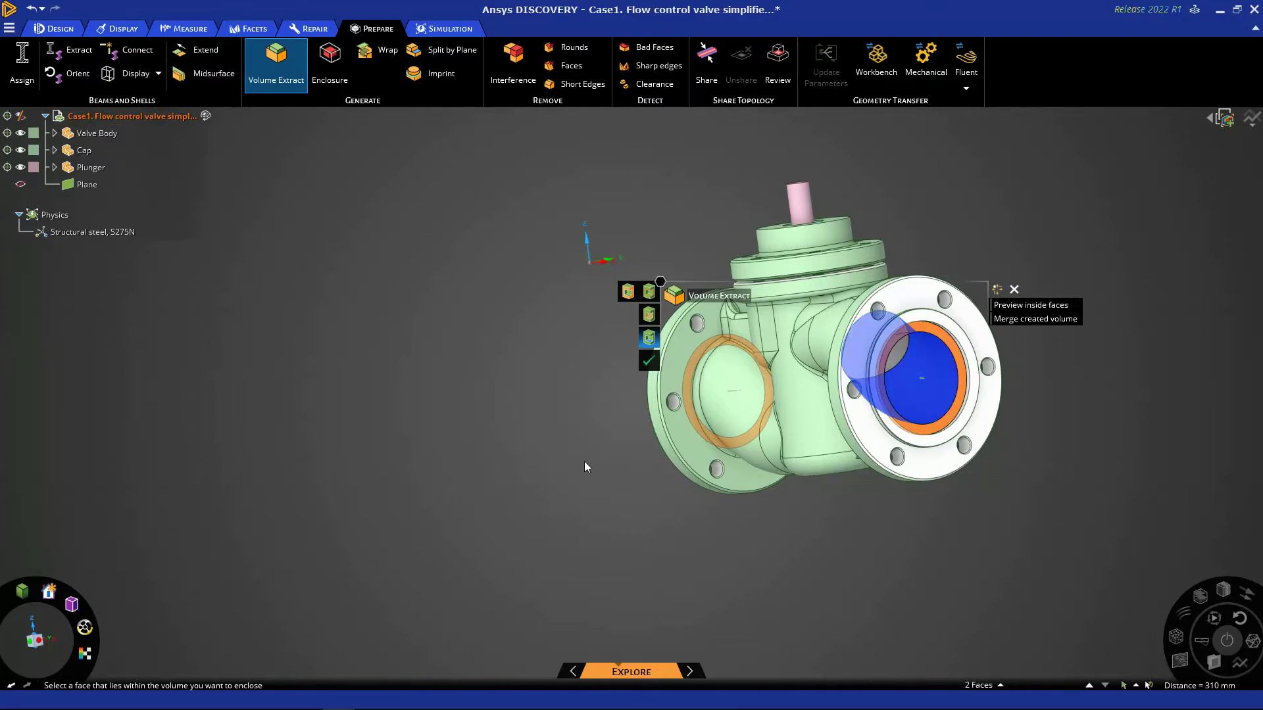
pyautogui.moveTo(584, 460); pyautogui.dragTo(720, 444, button='middle')
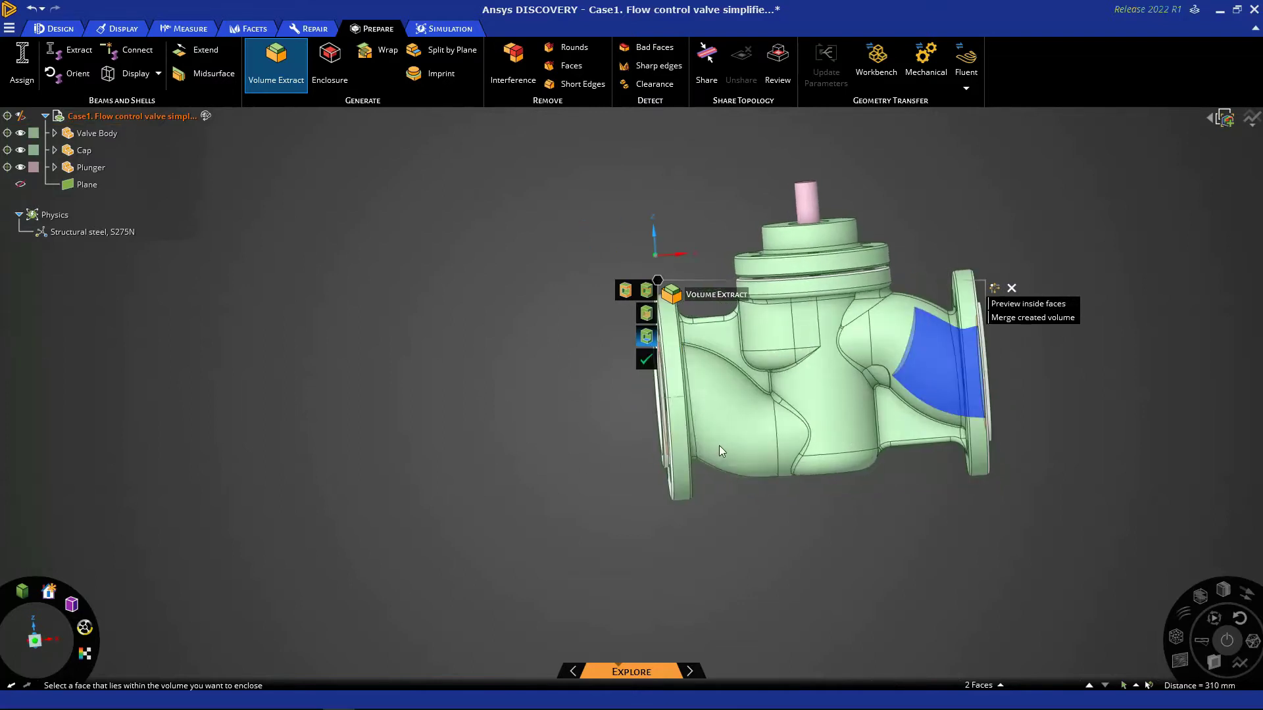
pyautogui.click(646, 362)
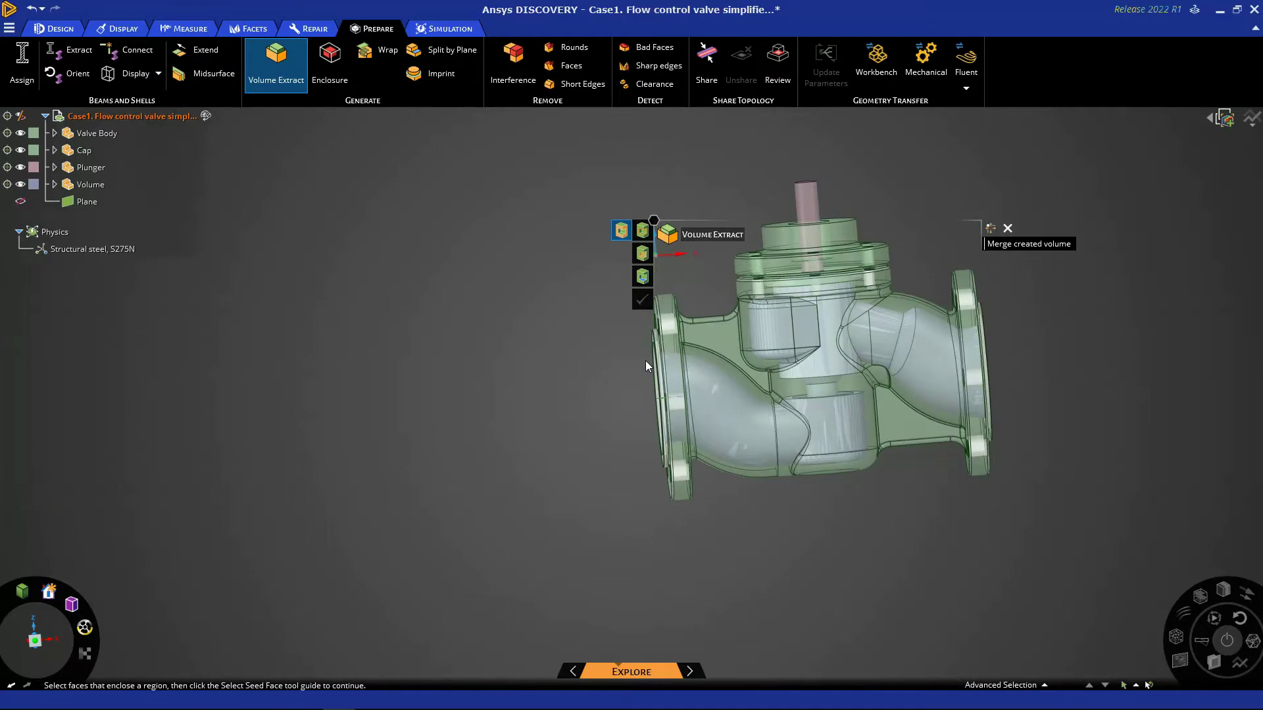
pyautogui.moveTo(541, 397)
pyautogui.mouseDown(button='middle')
pyautogui.moveTo(607, 405)
pyautogui.moveTo(469, 422)
pyautogui.moveTo(543, 409)
pyautogui.mouseUp(button='middle')
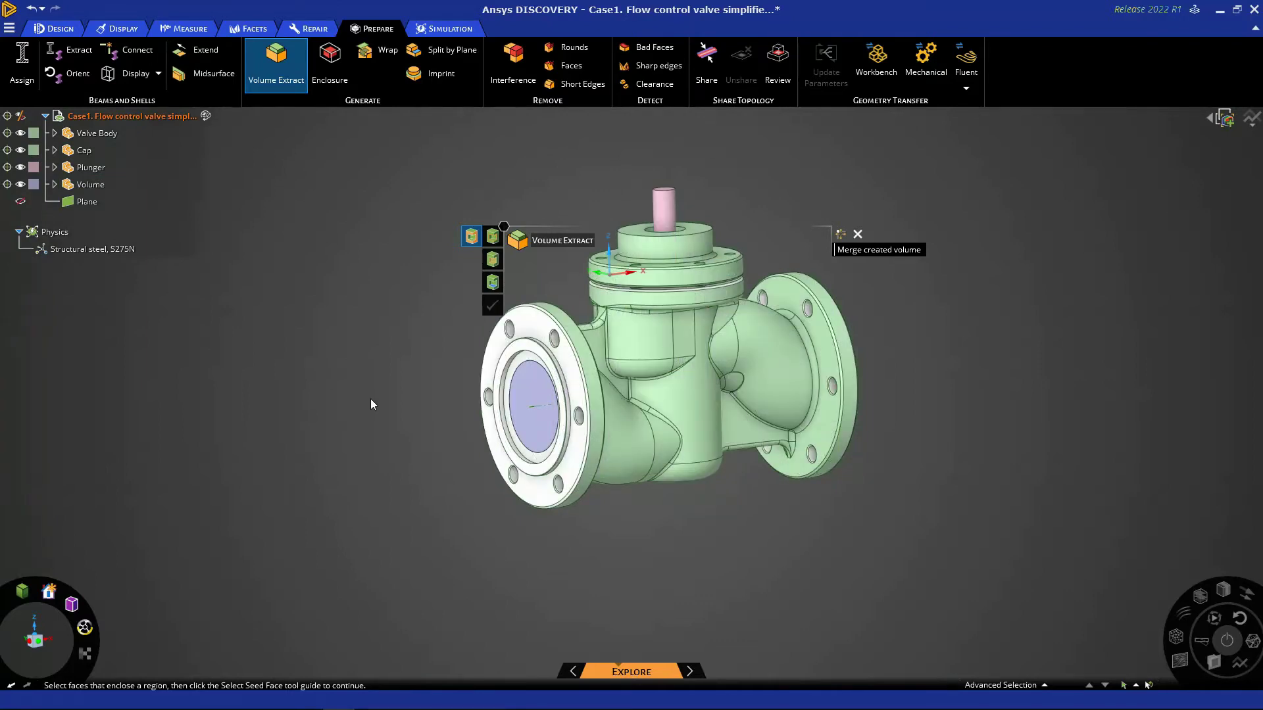
pyautogui.press('Escape')
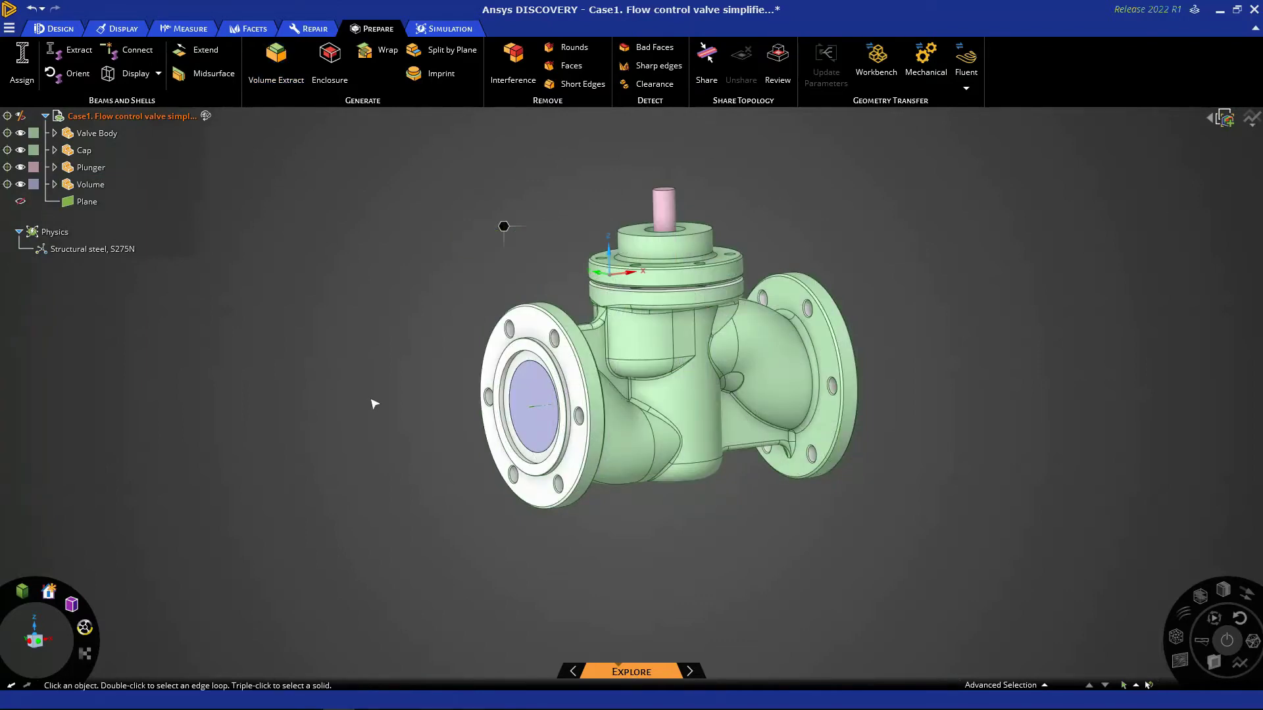
# Step: Add a fluid flow inlet with a velocity of 5 m/s on the extracted volume's end face at the -X port
pyautogui.moveTo(811, 531); pyautogui.dragTo(749, 512, button='middle')
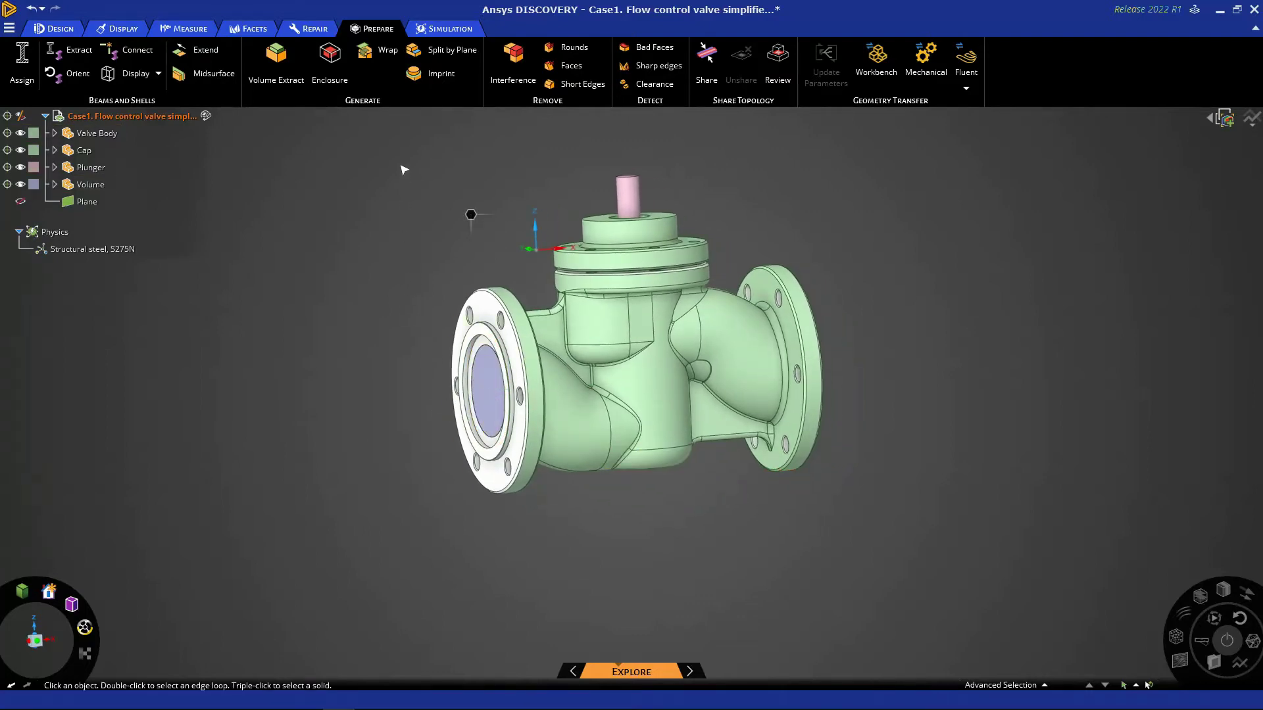
pyautogui.click(433, 29)
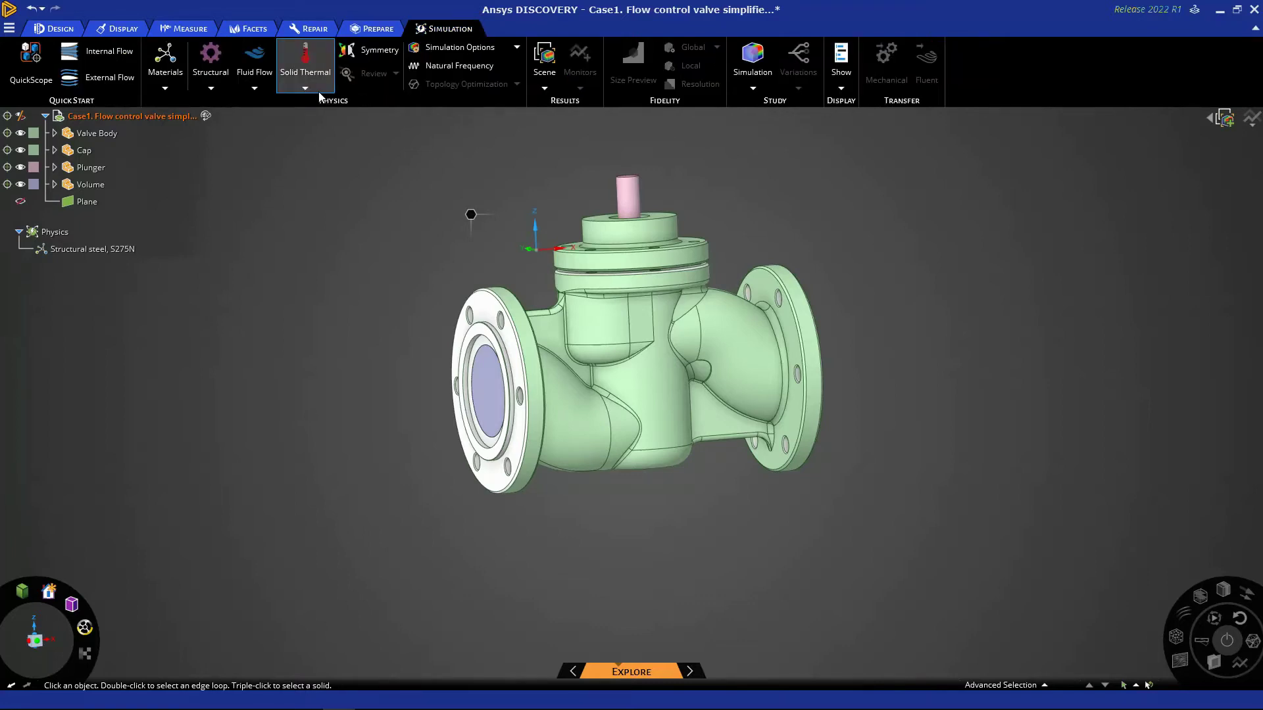
pyautogui.click(264, 74)
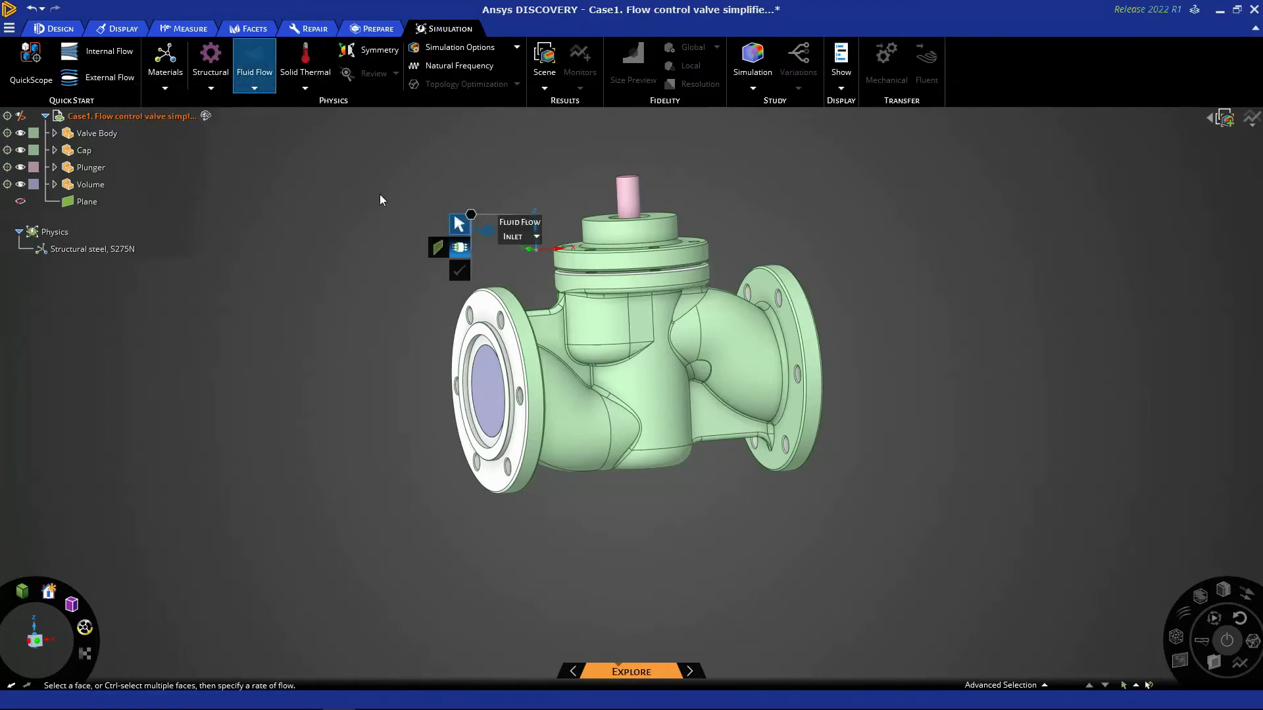
pyautogui.click(483, 390)
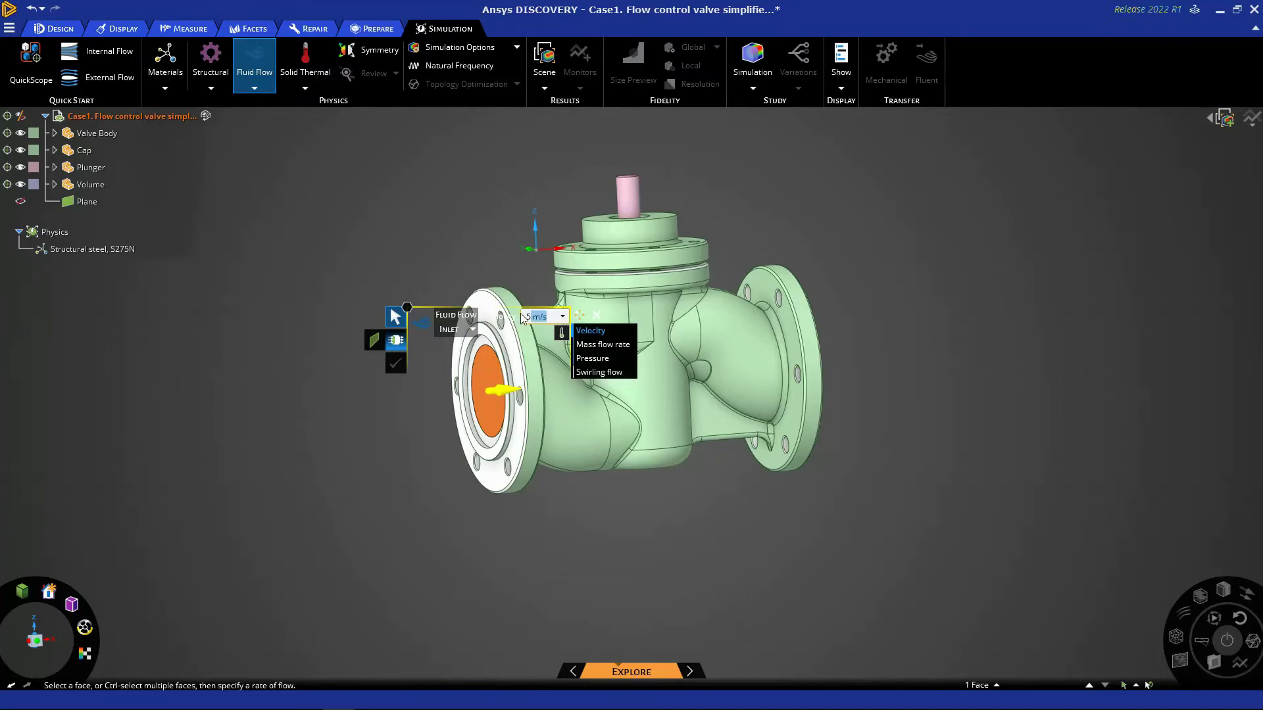
pyautogui.write('5')
pyautogui.click(562, 317)
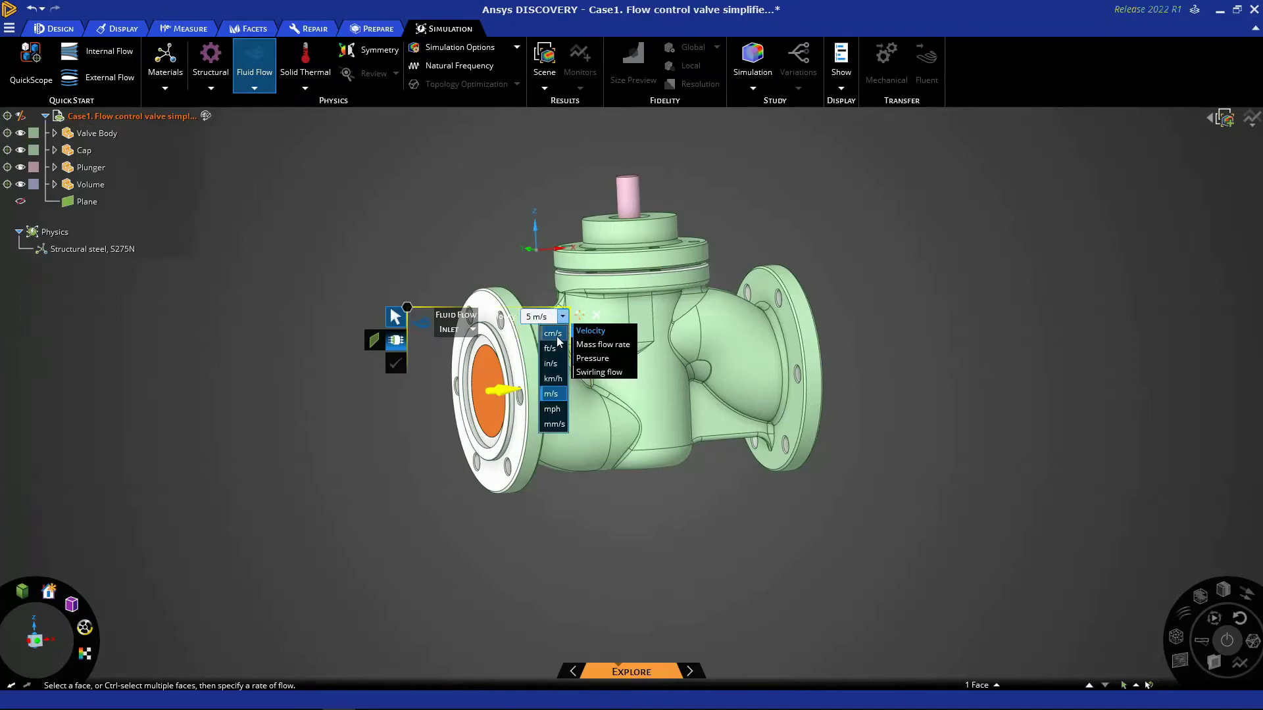
pyautogui.click(557, 398)
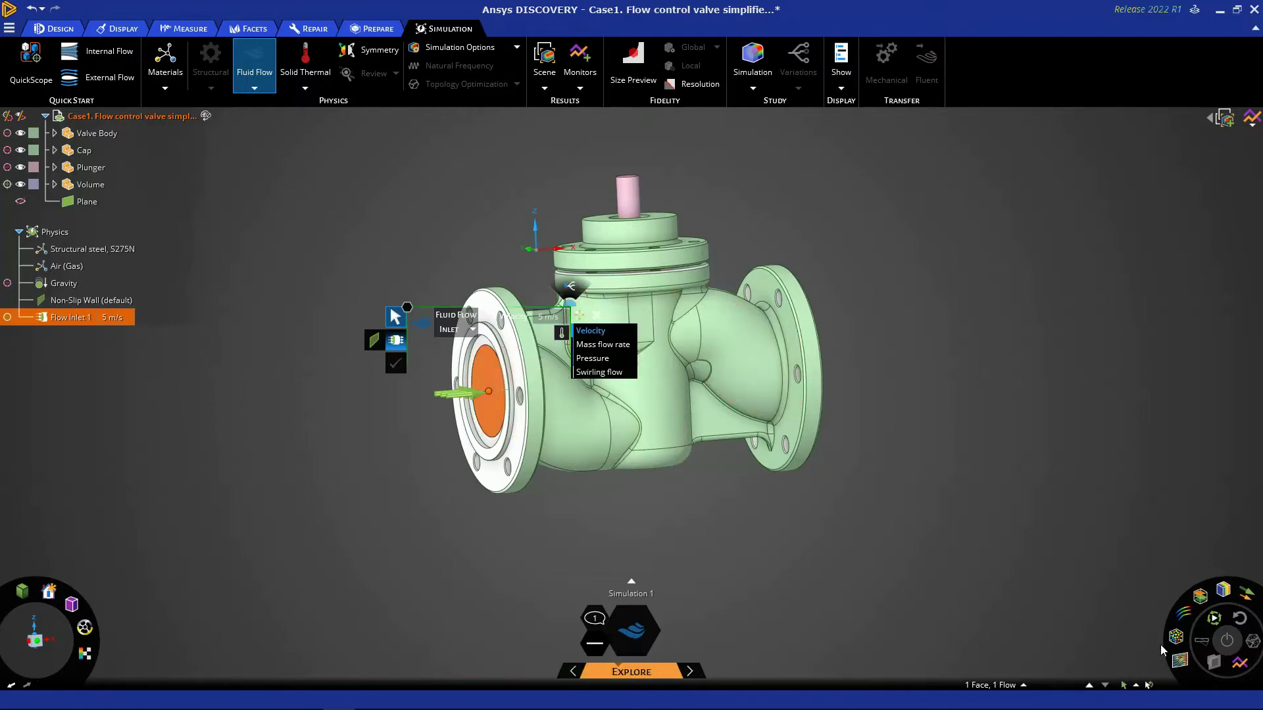
# Step: Examine the result display options, including Streamlines, Iso-Surface and Particles
pyautogui.click(1247, 603)
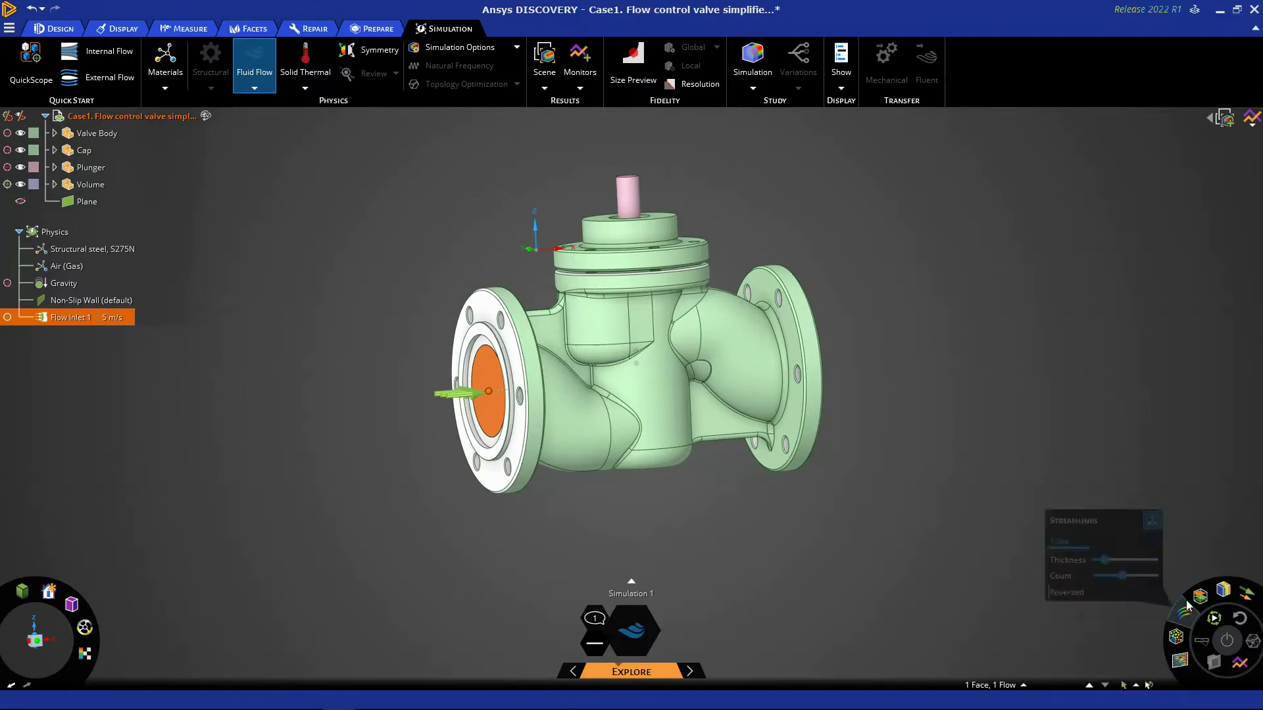
pyautogui.moveTo(1232, 591)
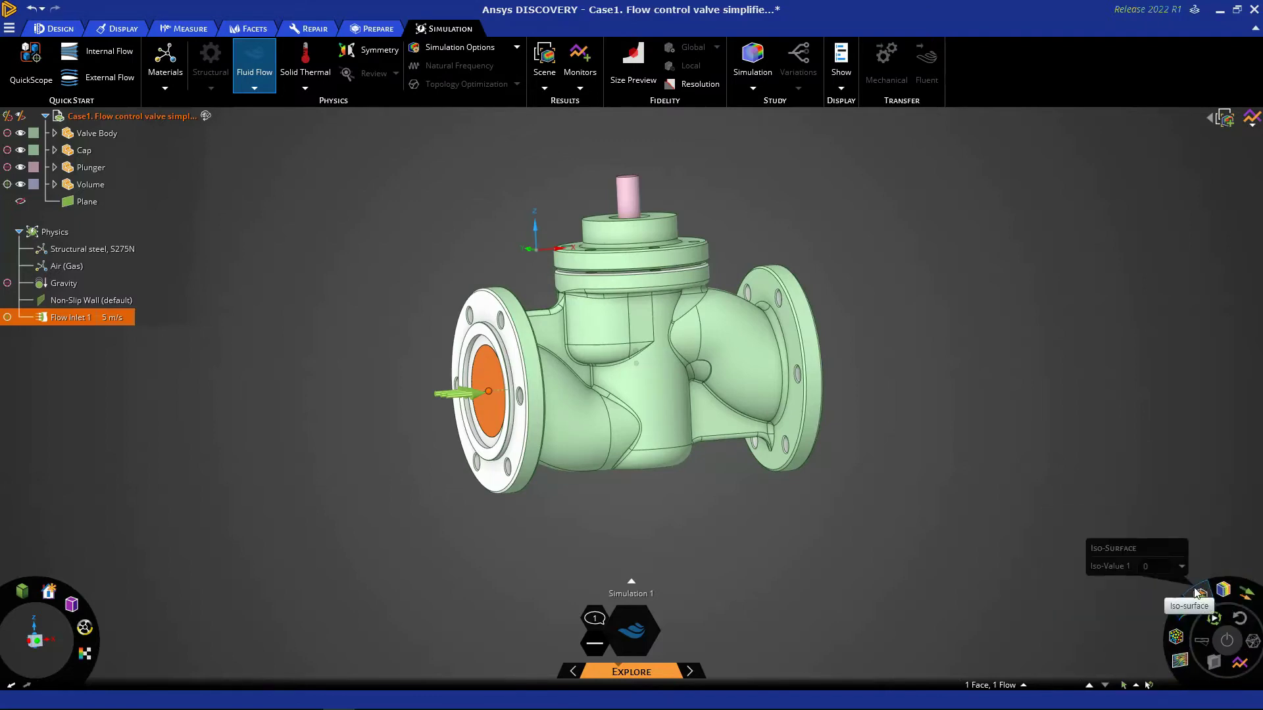
pyautogui.moveTo(1182, 607)
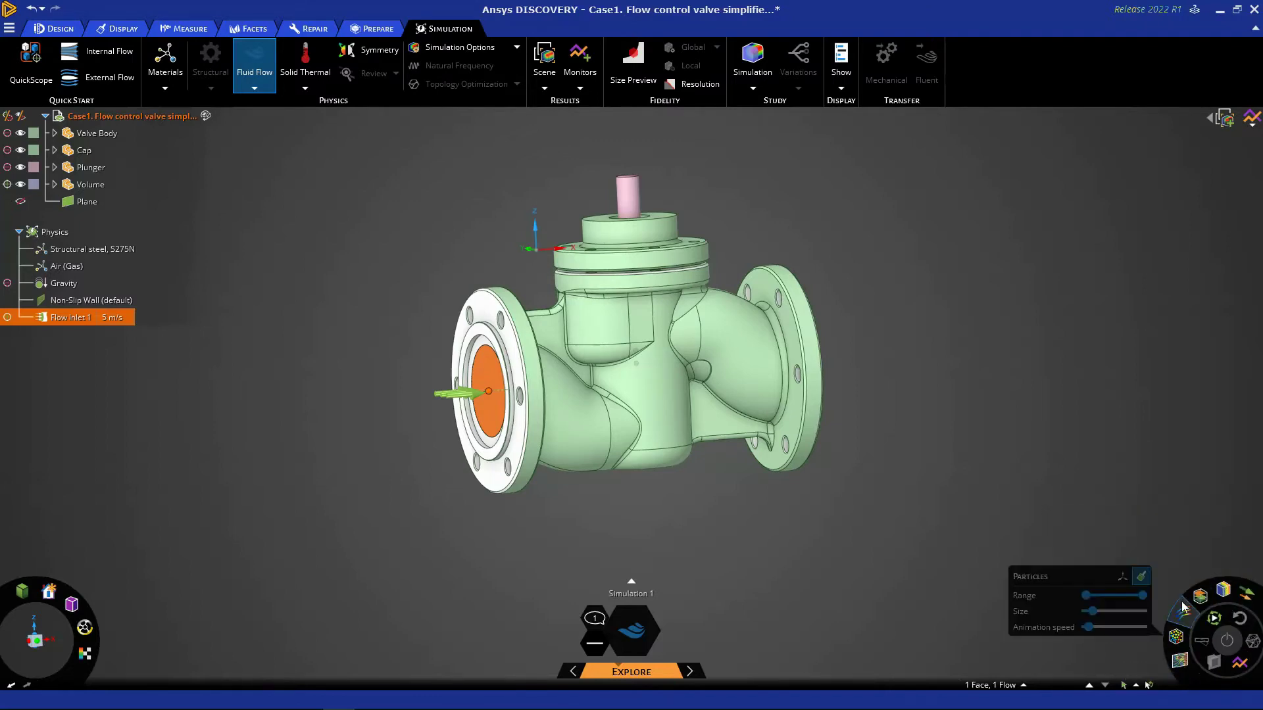
pyautogui.click(1241, 600)
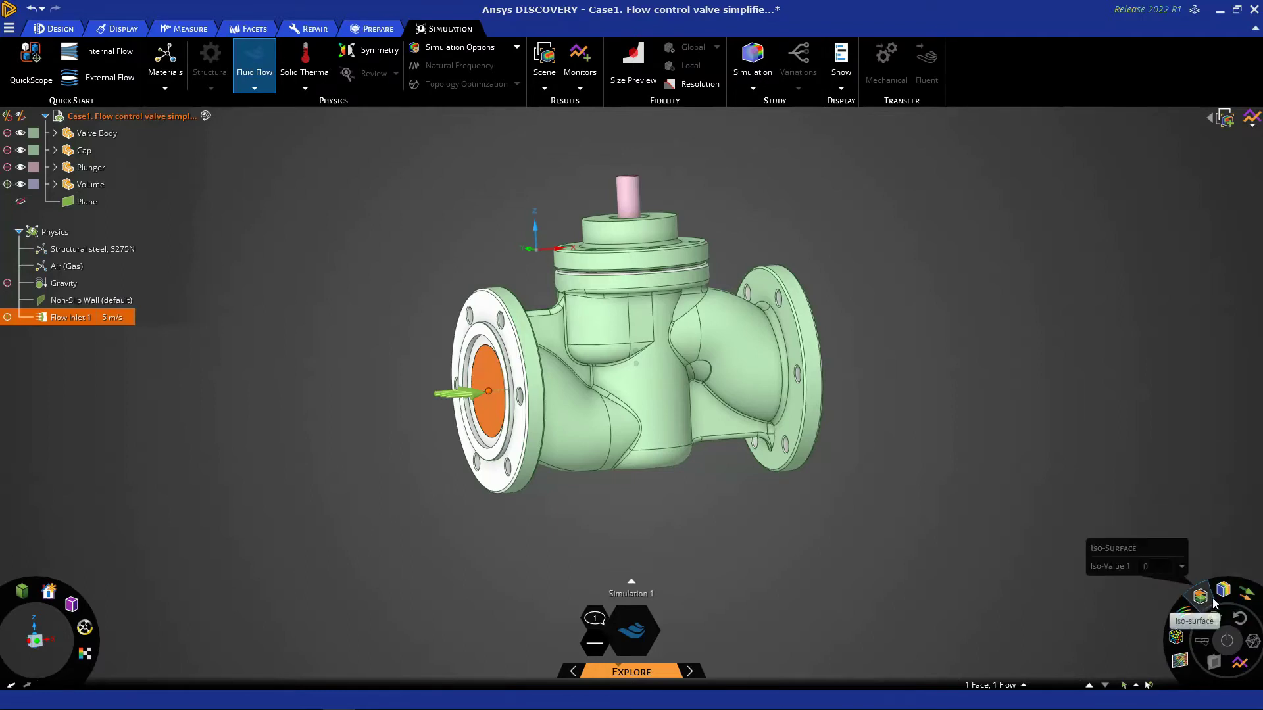
pyautogui.moveTo(1244, 601)
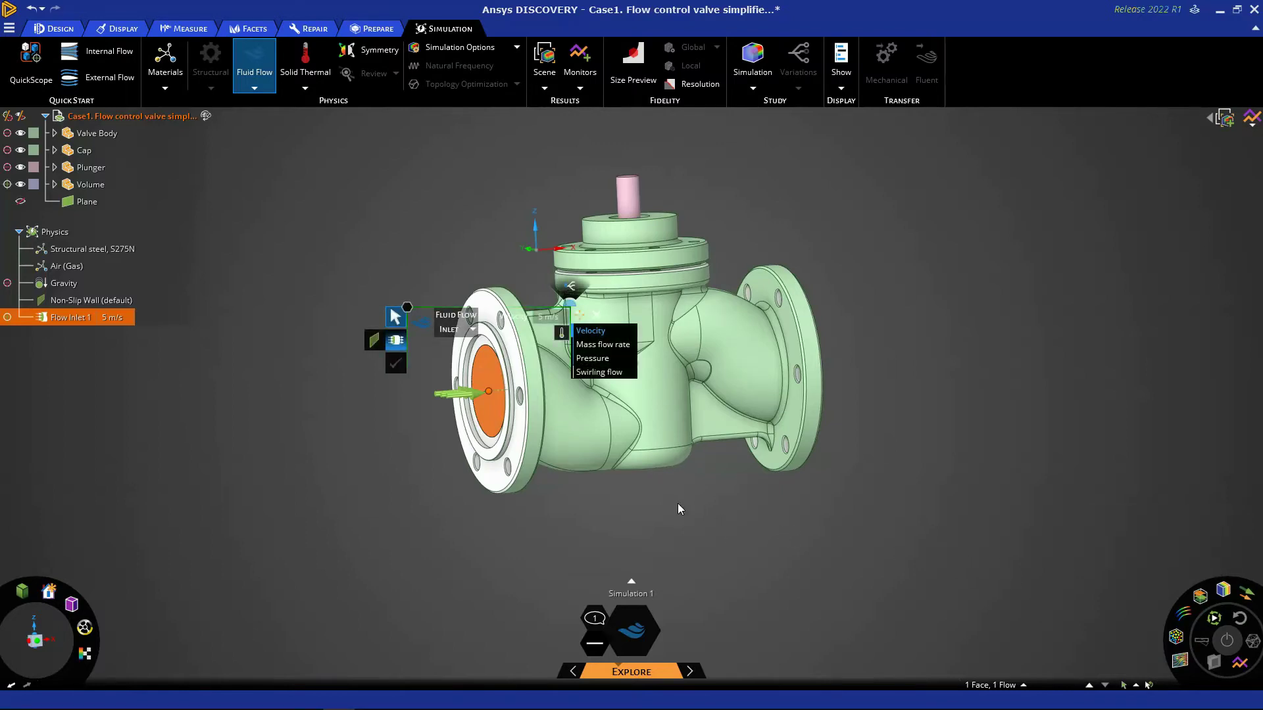
# Step: Add a fluid flow outlet with a pressure of 0 Pa on the extracted volume's end face at the +X port and leave Fluid Flow
pyautogui.click(799, 554)
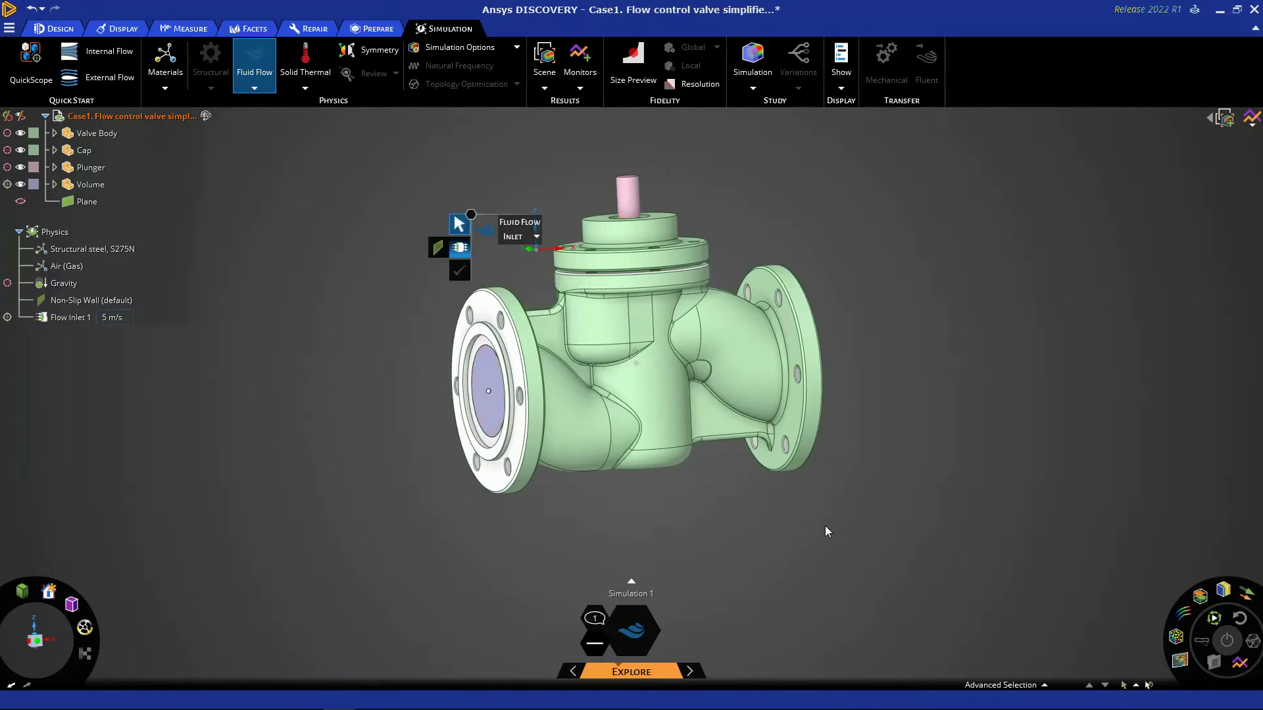
pyautogui.moveTo(385, 523); pyautogui.dragTo(555, 524, button='middle')
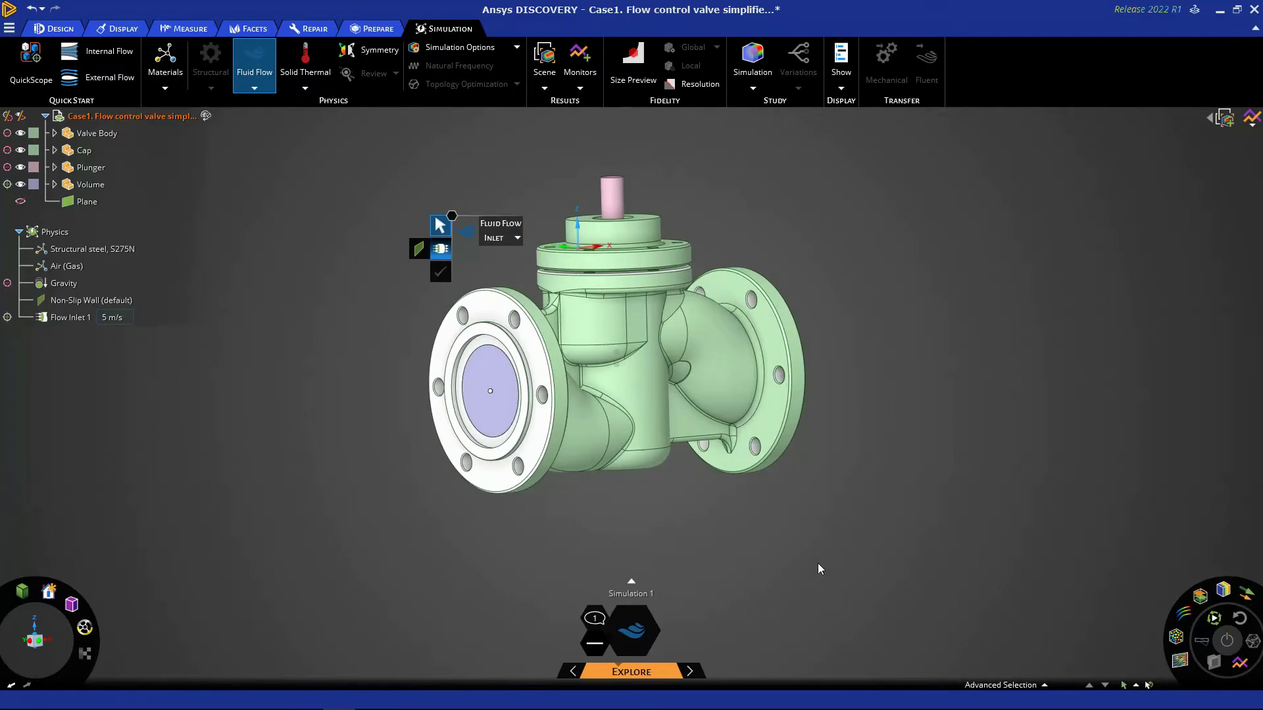
pyautogui.moveTo(818, 563); pyautogui.dragTo(658, 500, button='middle')
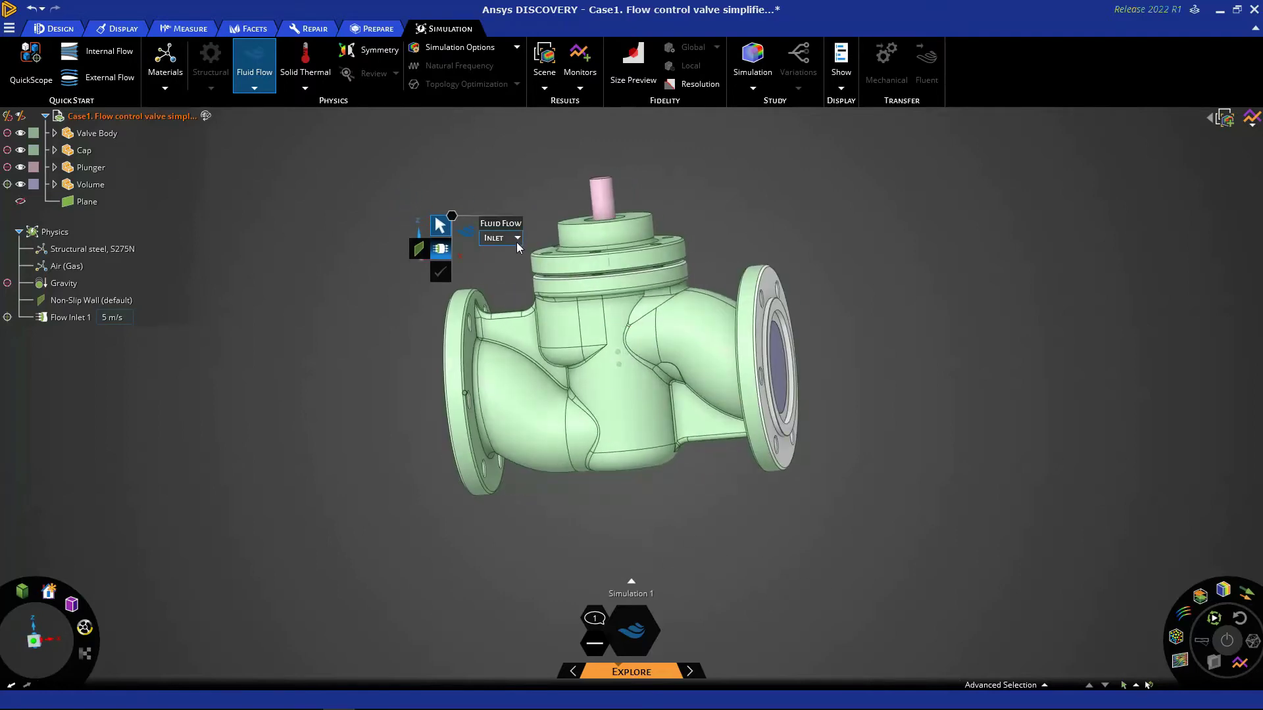
pyautogui.click(516, 239)
pyautogui.click(508, 269)
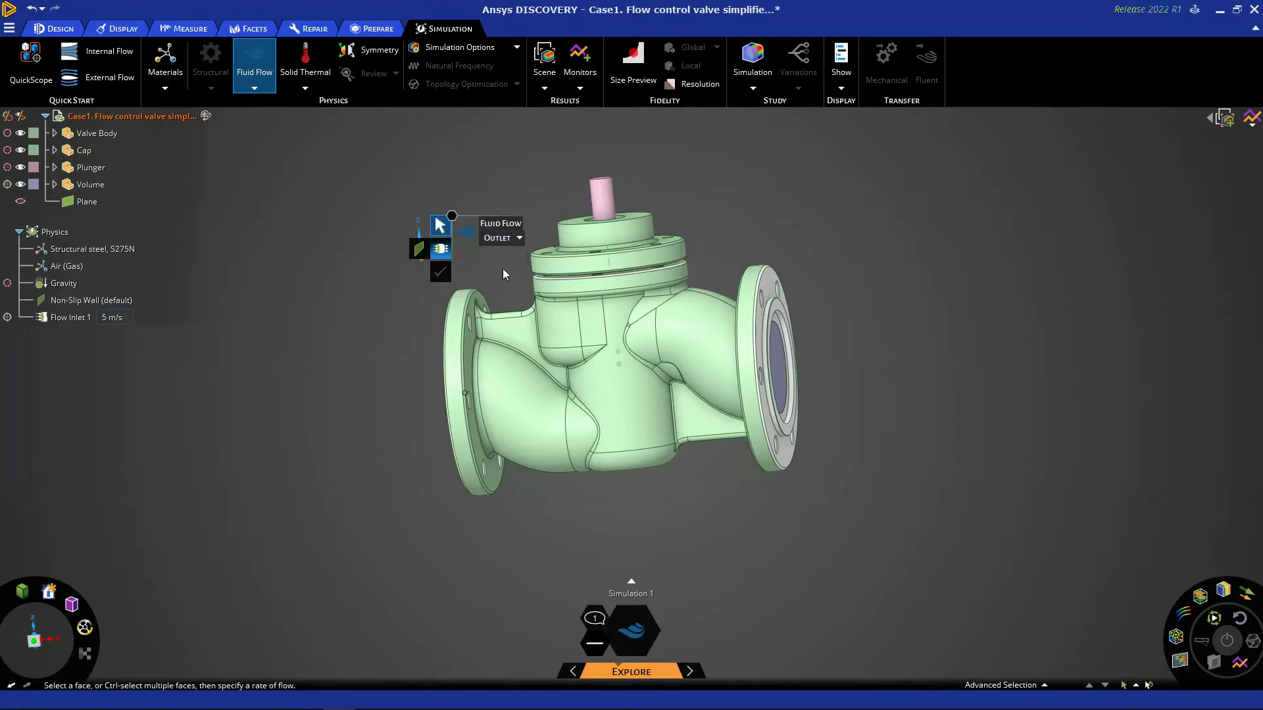
pyautogui.click(781, 386)
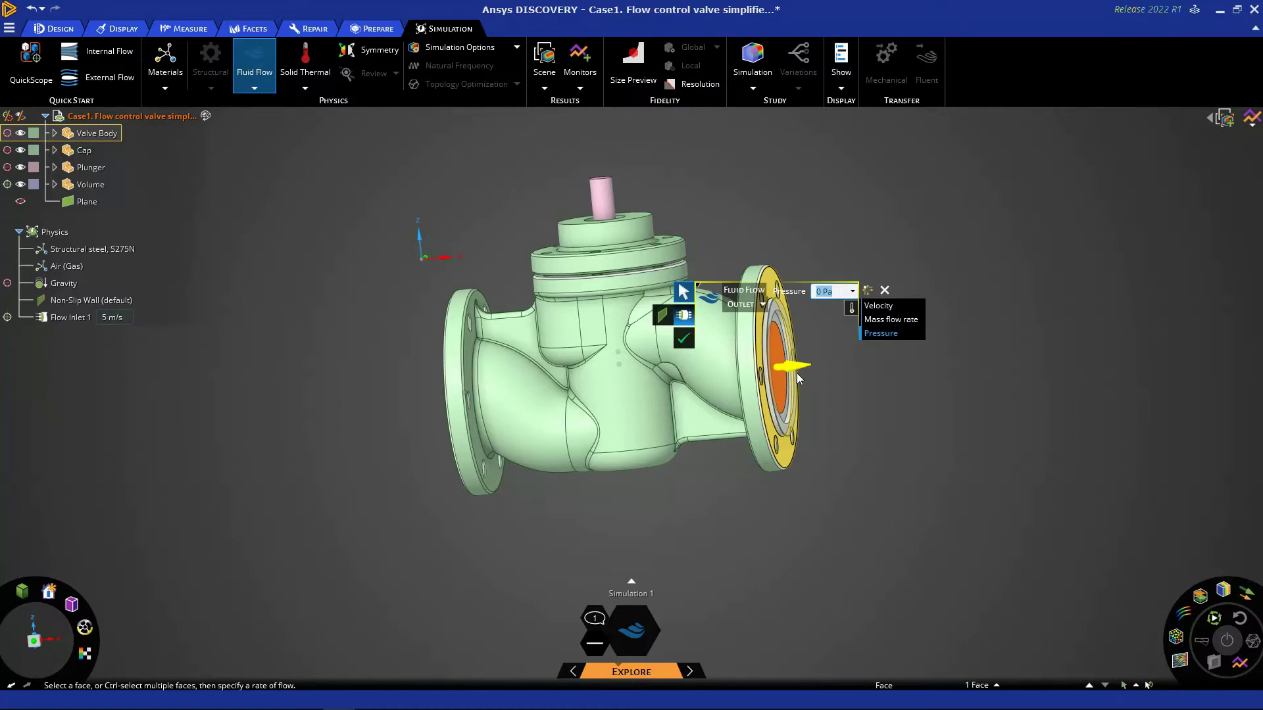
pyautogui.click(684, 338)
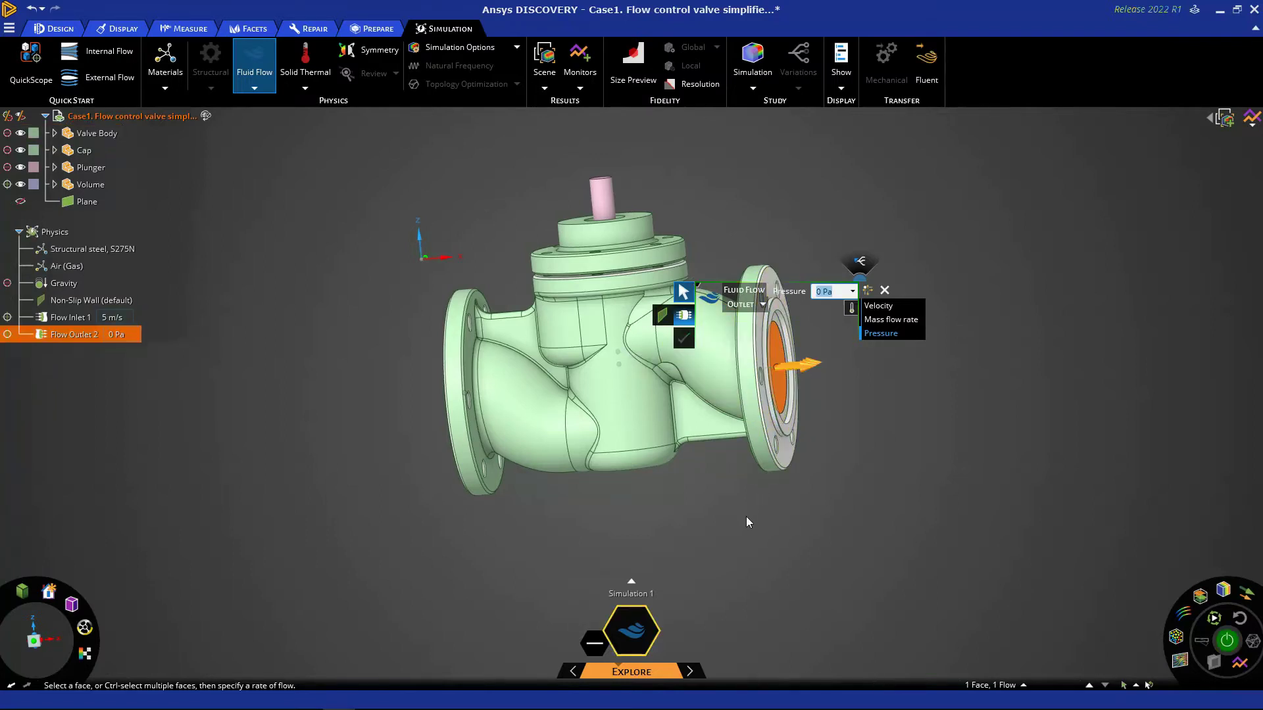
pyautogui.moveTo(732, 514); pyautogui.dragTo(780, 527, button='middle')
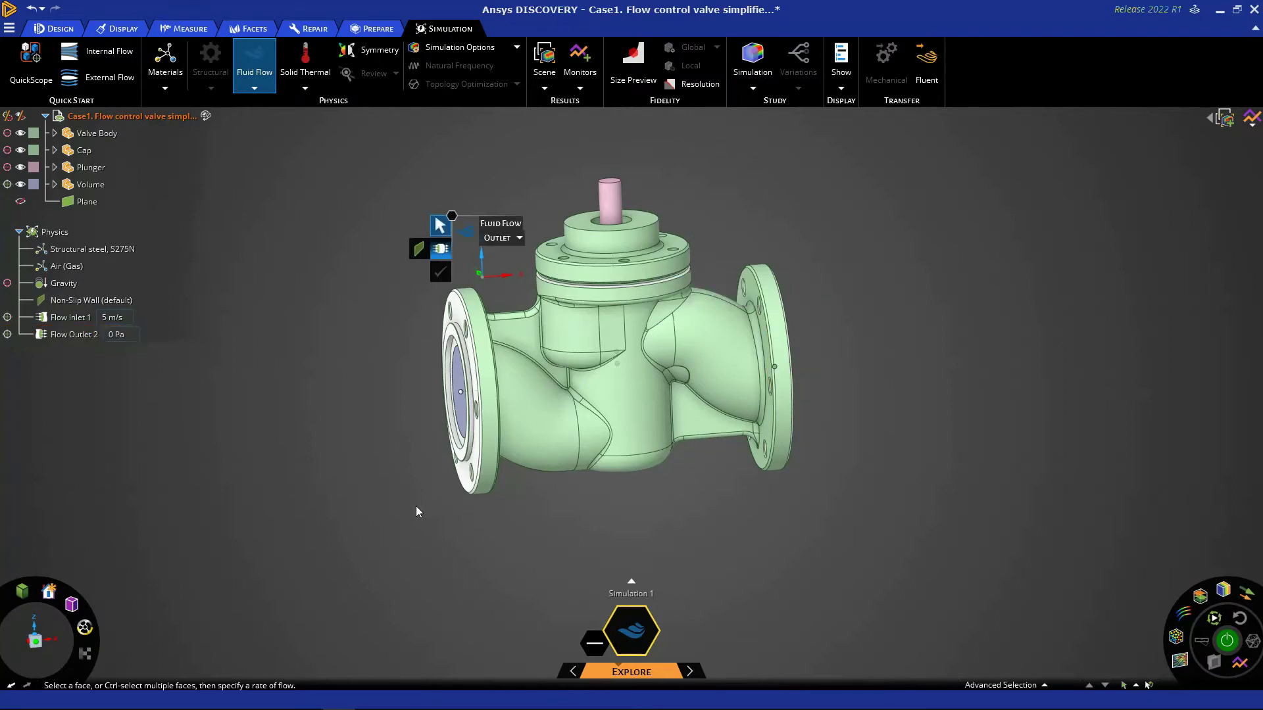
pyautogui.press('Escape')
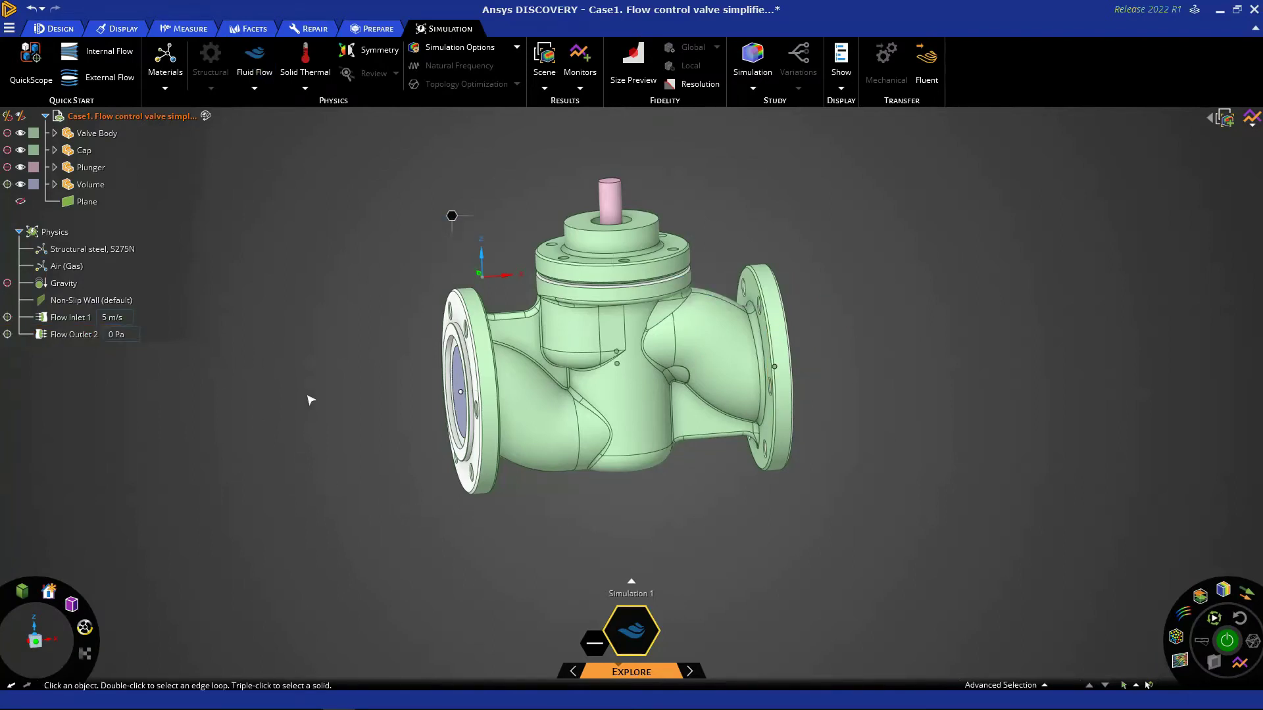
# Step: Change the fluid volume's material from air to liquid Water and leave the material assignment
pyautogui.click(70, 270)
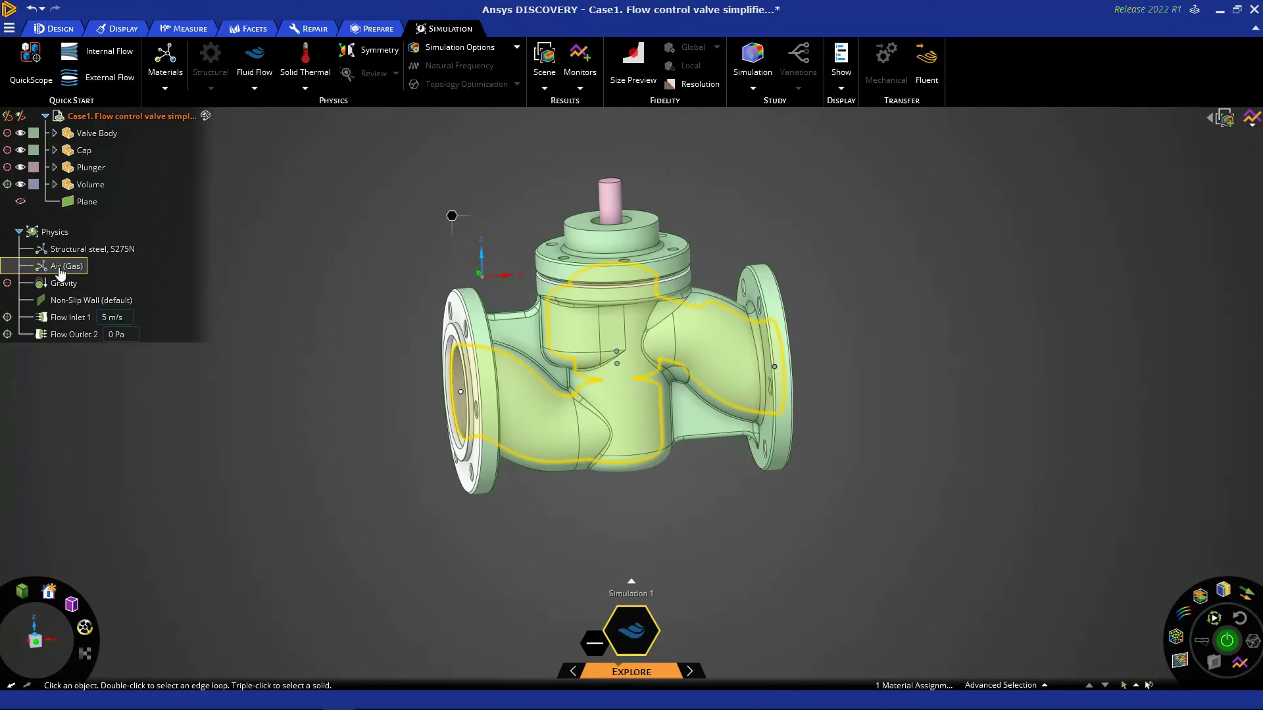
pyautogui.click(60, 272)
pyautogui.click(59, 272)
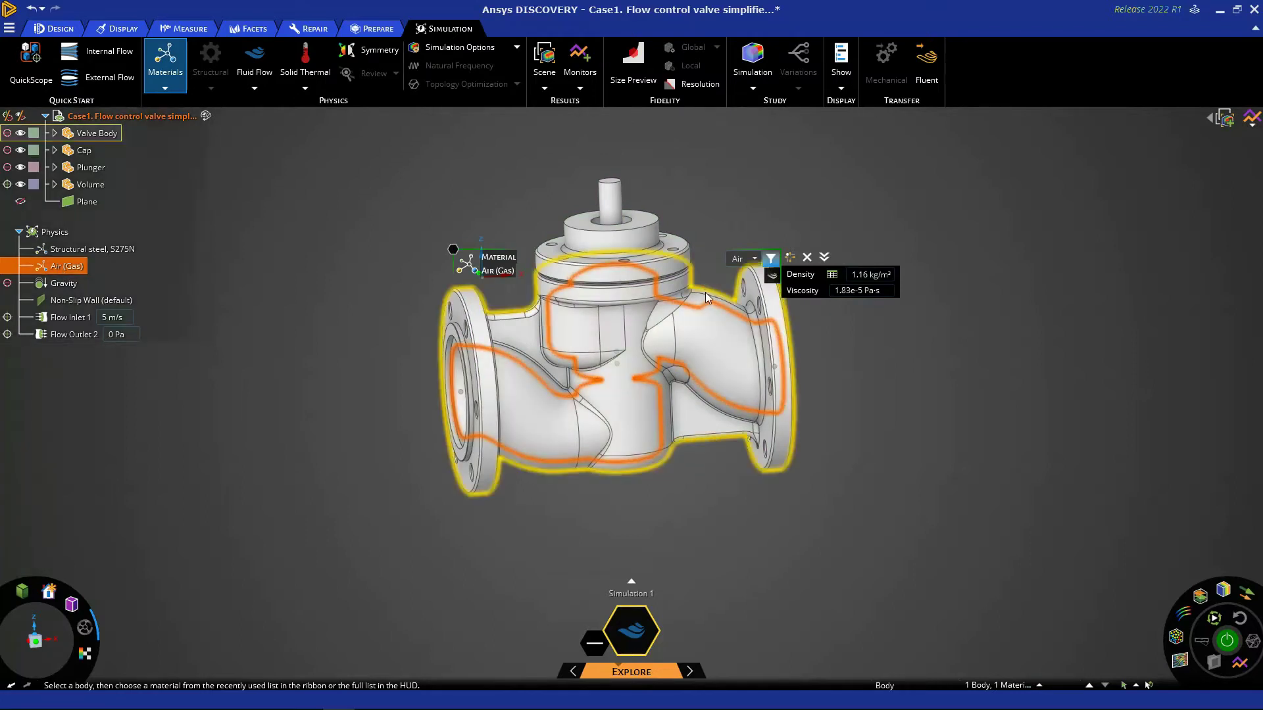
pyautogui.click(755, 258)
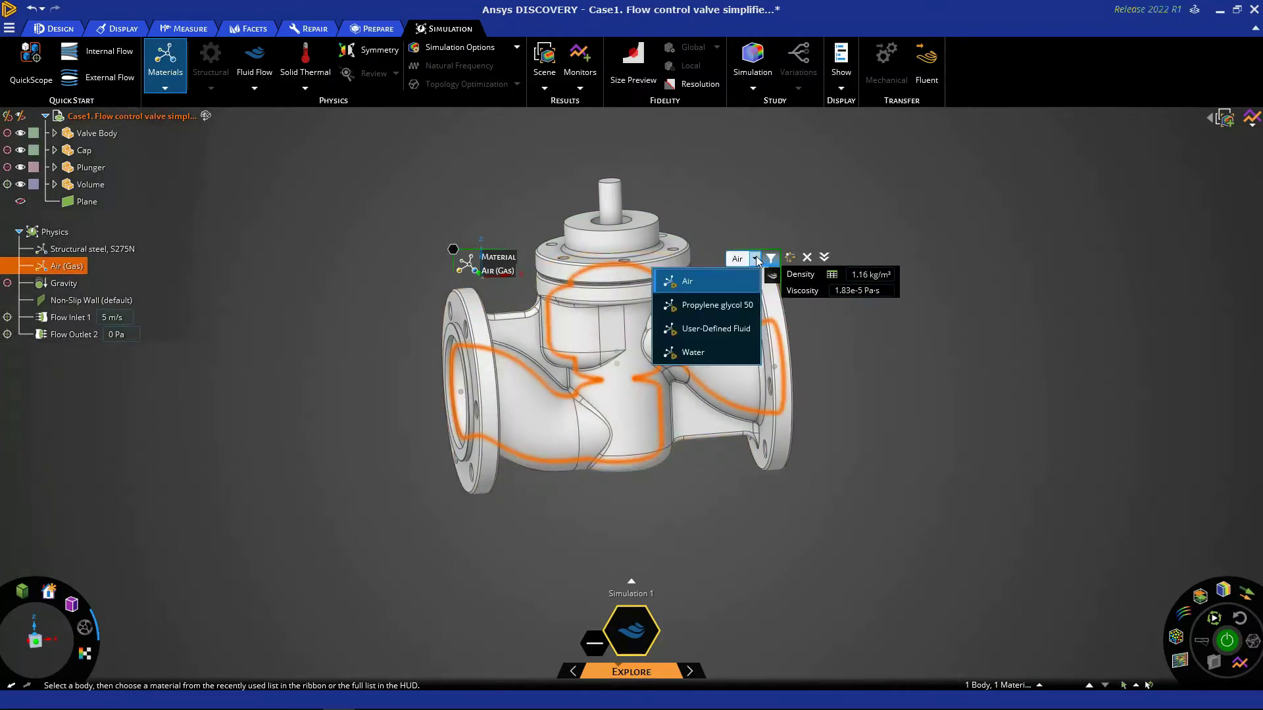
pyautogui.click(721, 348)
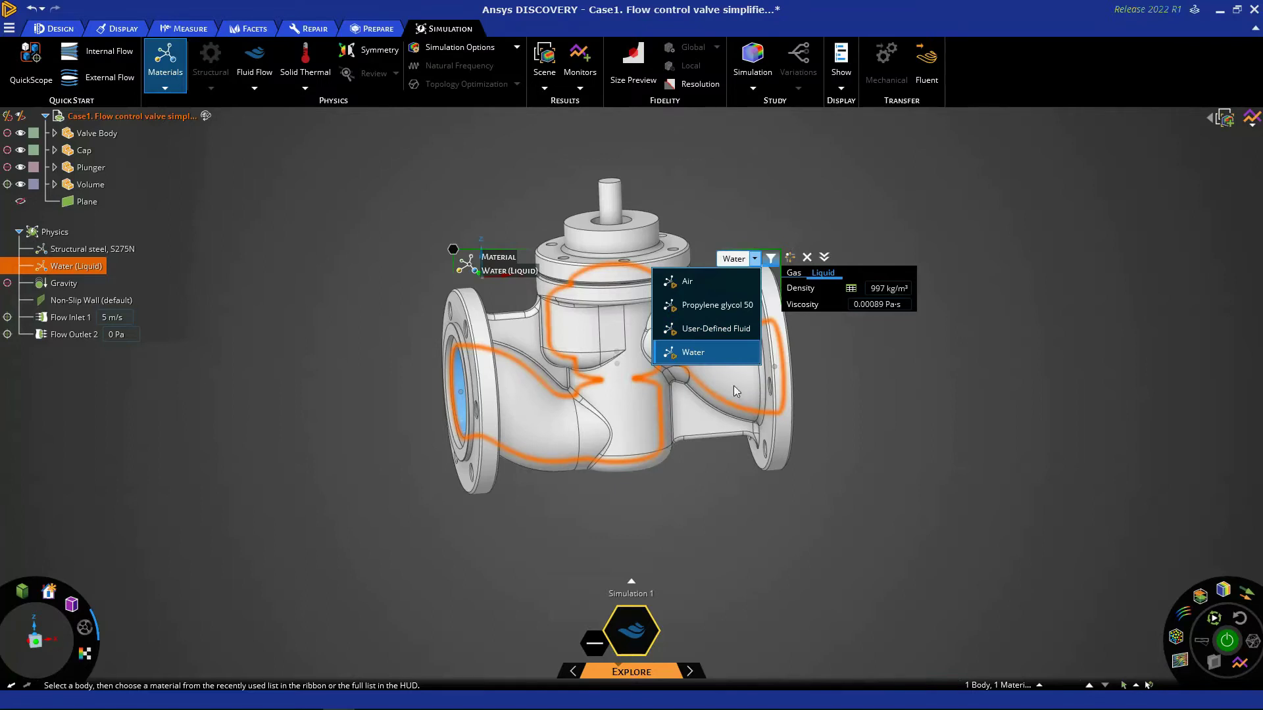
pyautogui.click(714, 358)
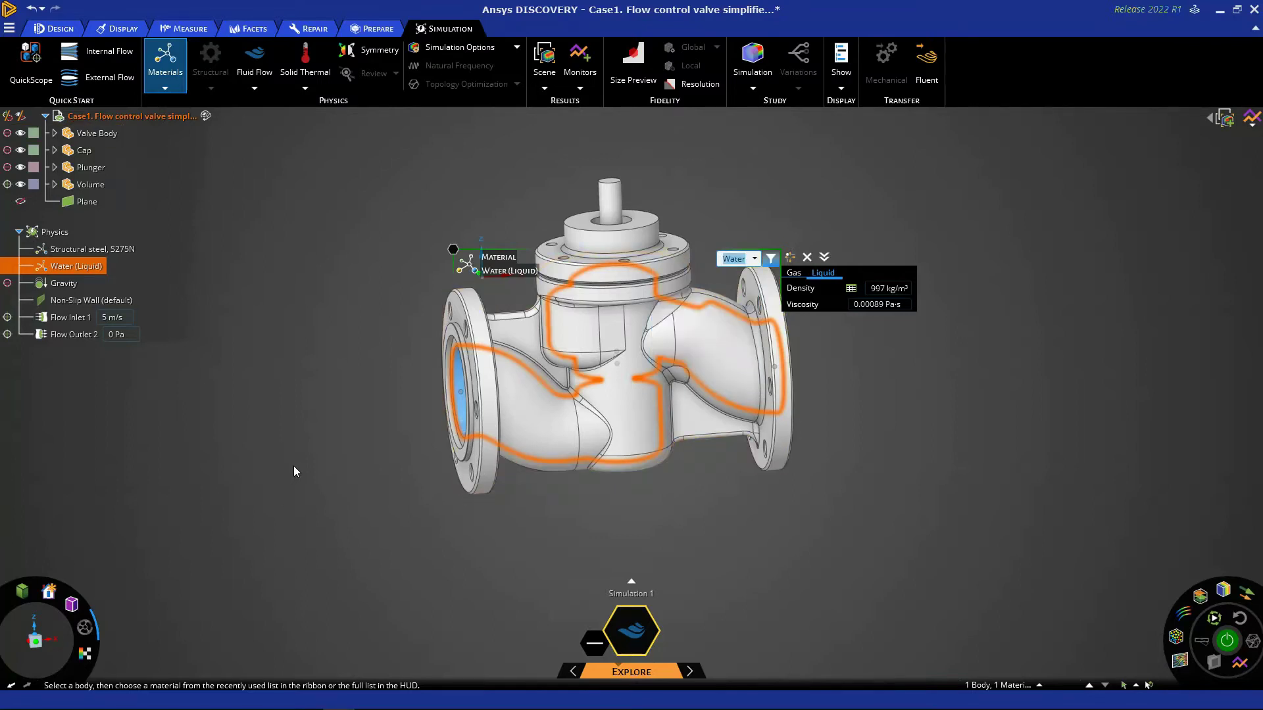
pyautogui.press('Escape')
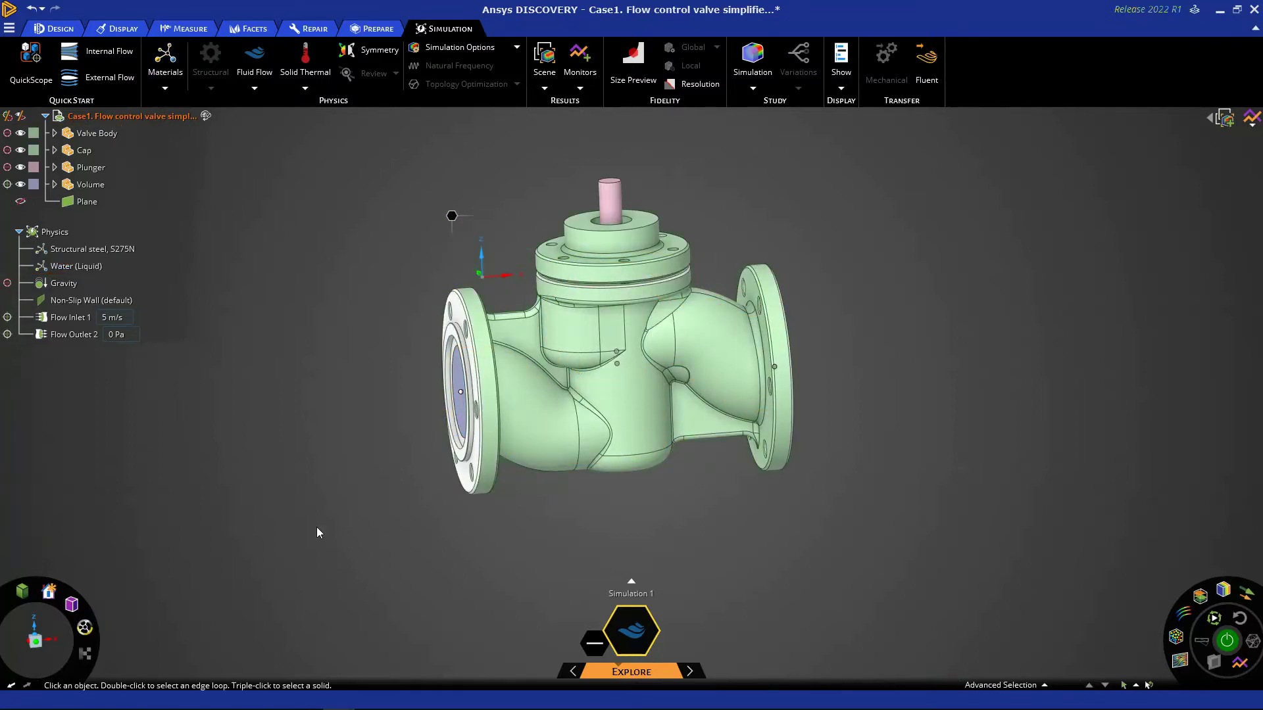
pyautogui.moveTo(410, 490); pyautogui.dragTo(466, 385, button='middle')
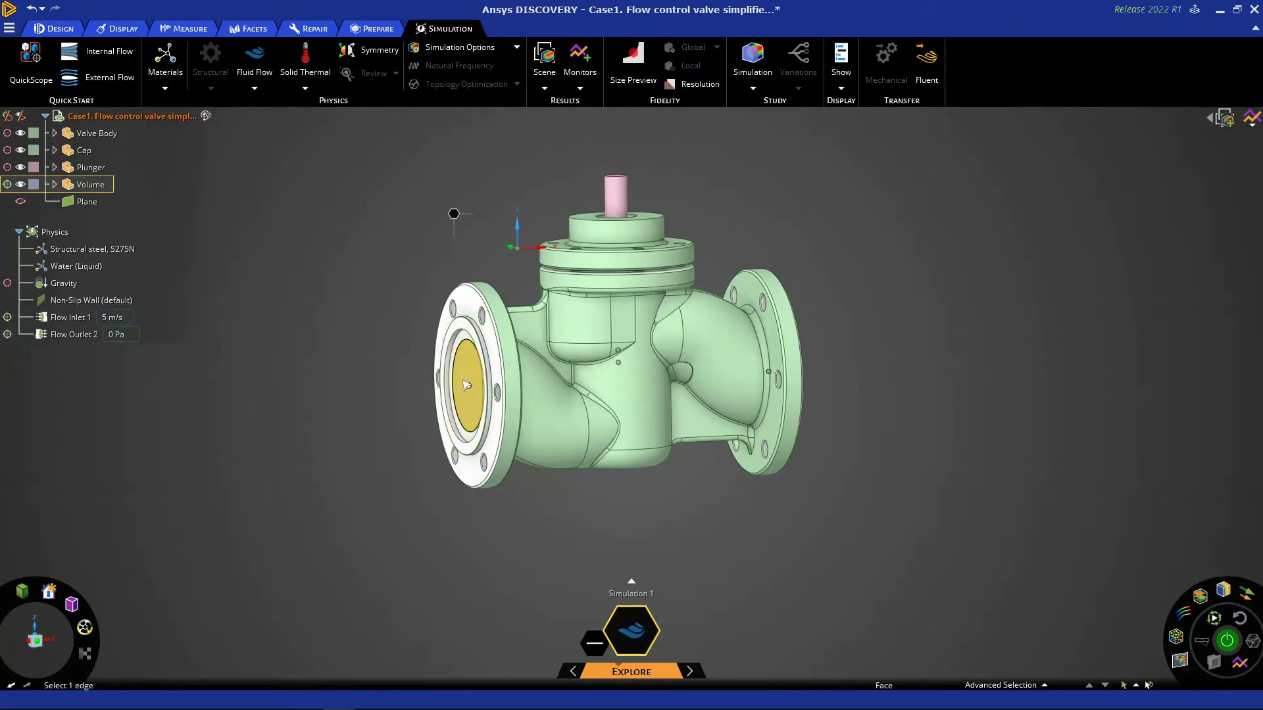
pyautogui.click(470, 403)
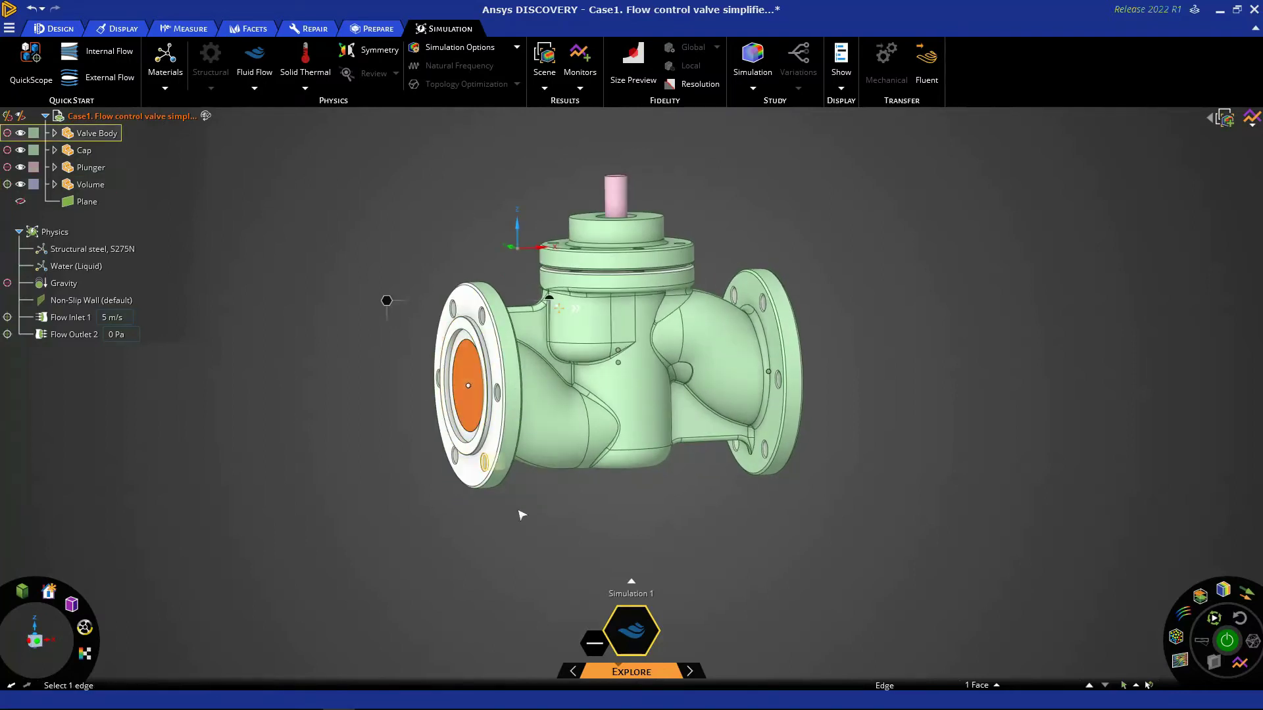
pyautogui.moveTo(460, 409); pyautogui.dragTo(775, 390, button='middle')
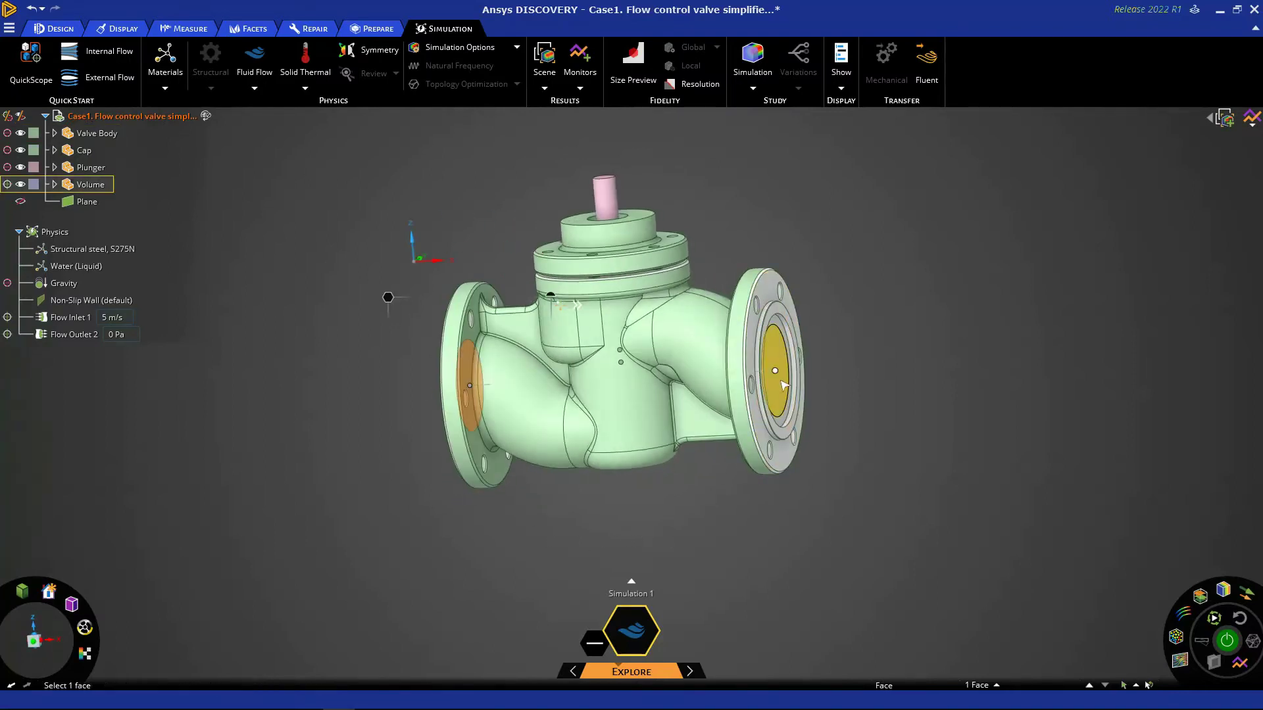
pyautogui.click(776, 388)
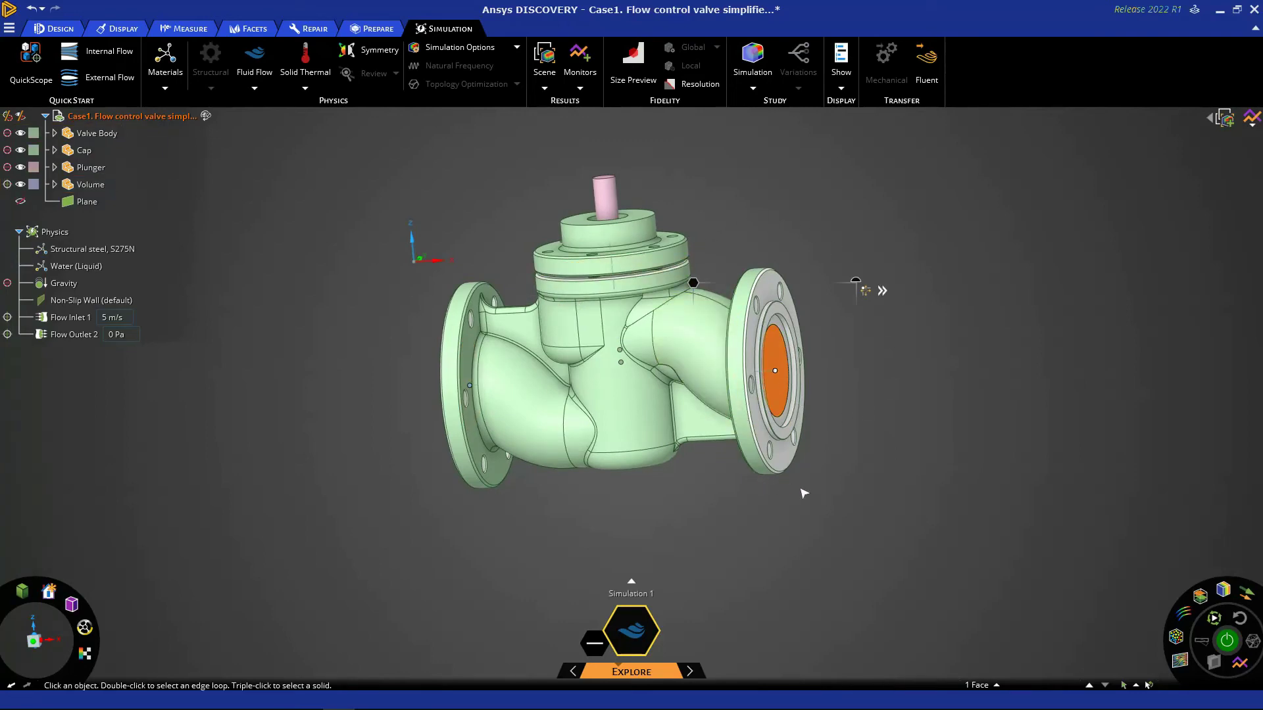
pyautogui.keyDown('shift'); pyautogui.moveTo(825, 509); pyautogui.dragTo(761, 512, button='middle'); pyautogui.keyUp('shift')
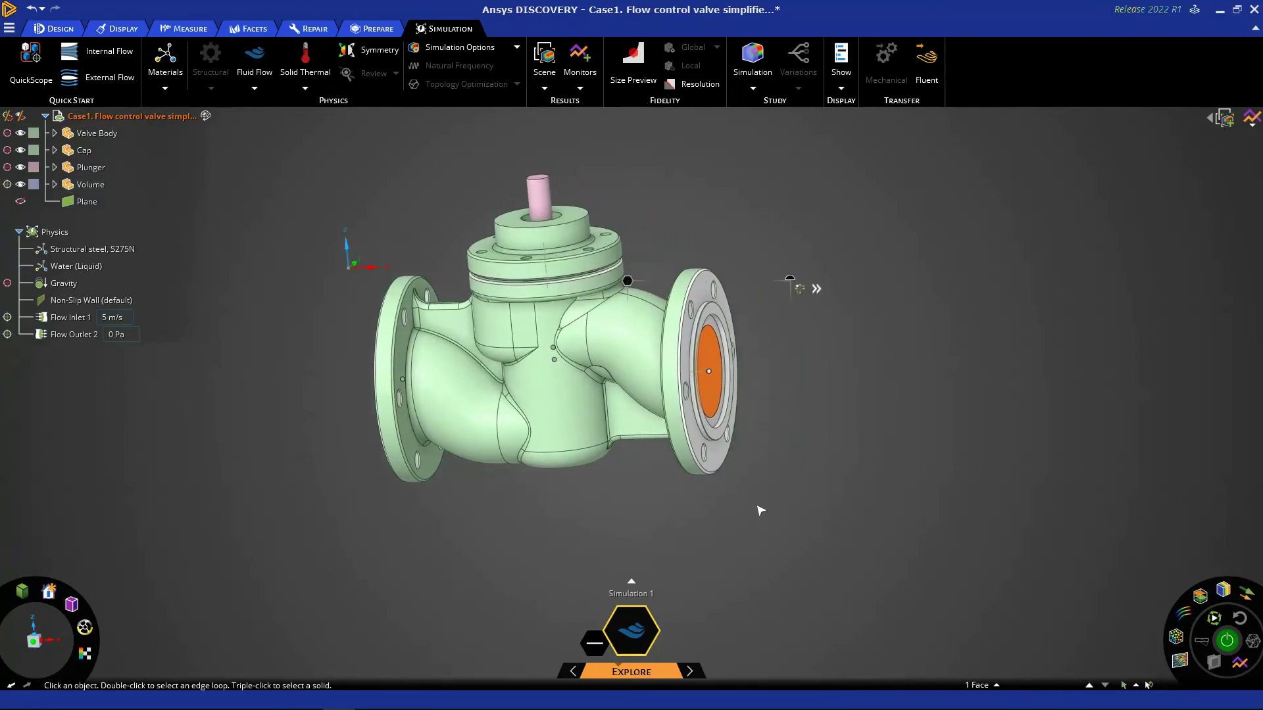
pyautogui.click(760, 511)
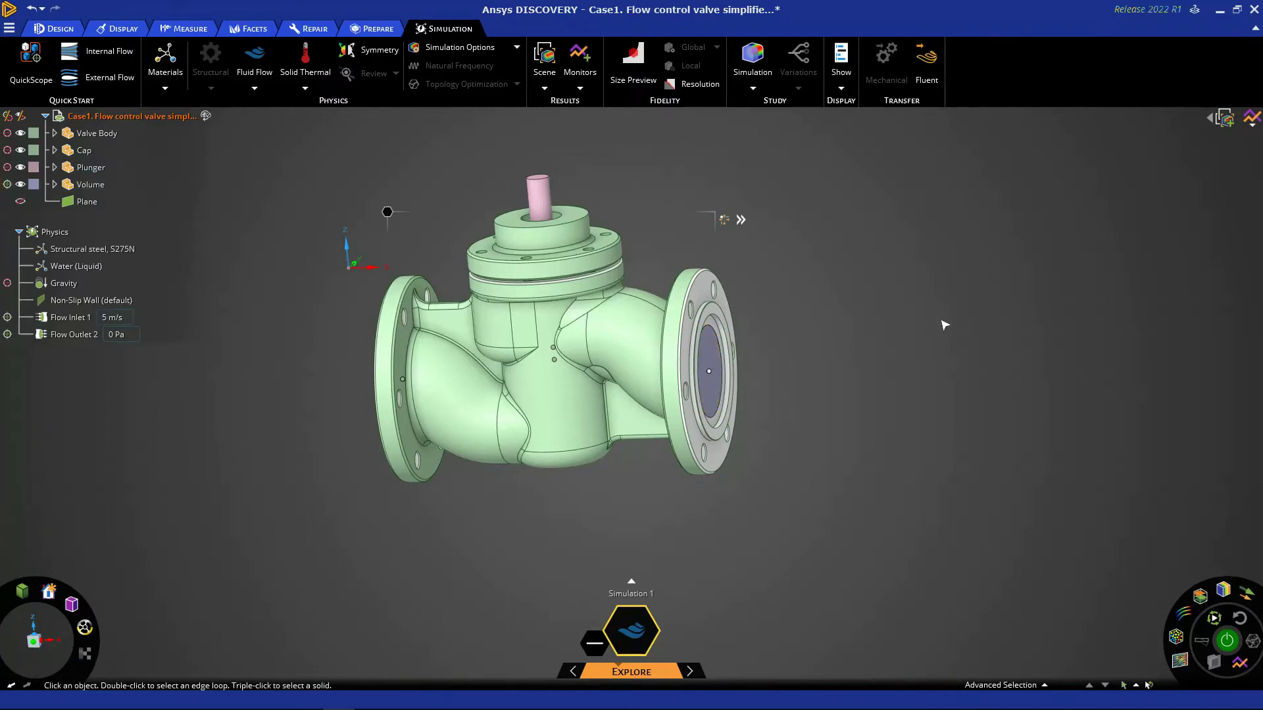
# Step: Create a velocity monitor on the outlet face at the +X port that tracks the maximum magnitude
pyautogui.click(585, 66)
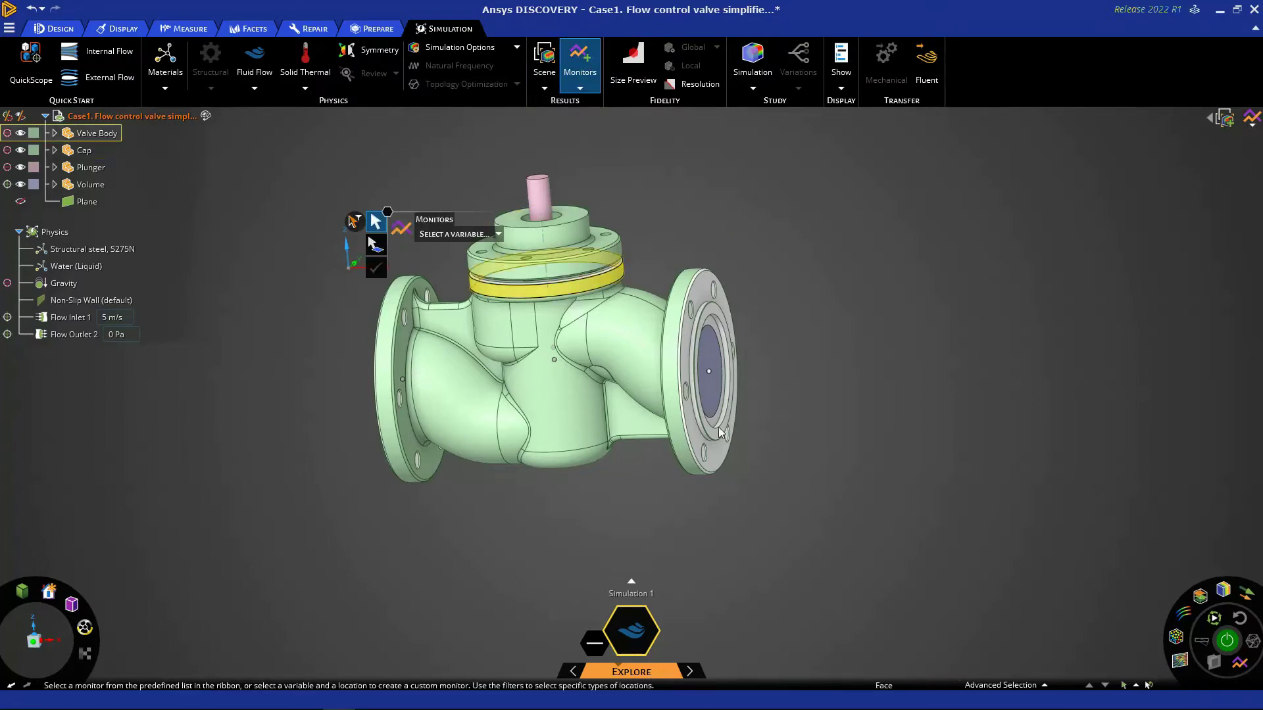
pyautogui.click(443, 235)
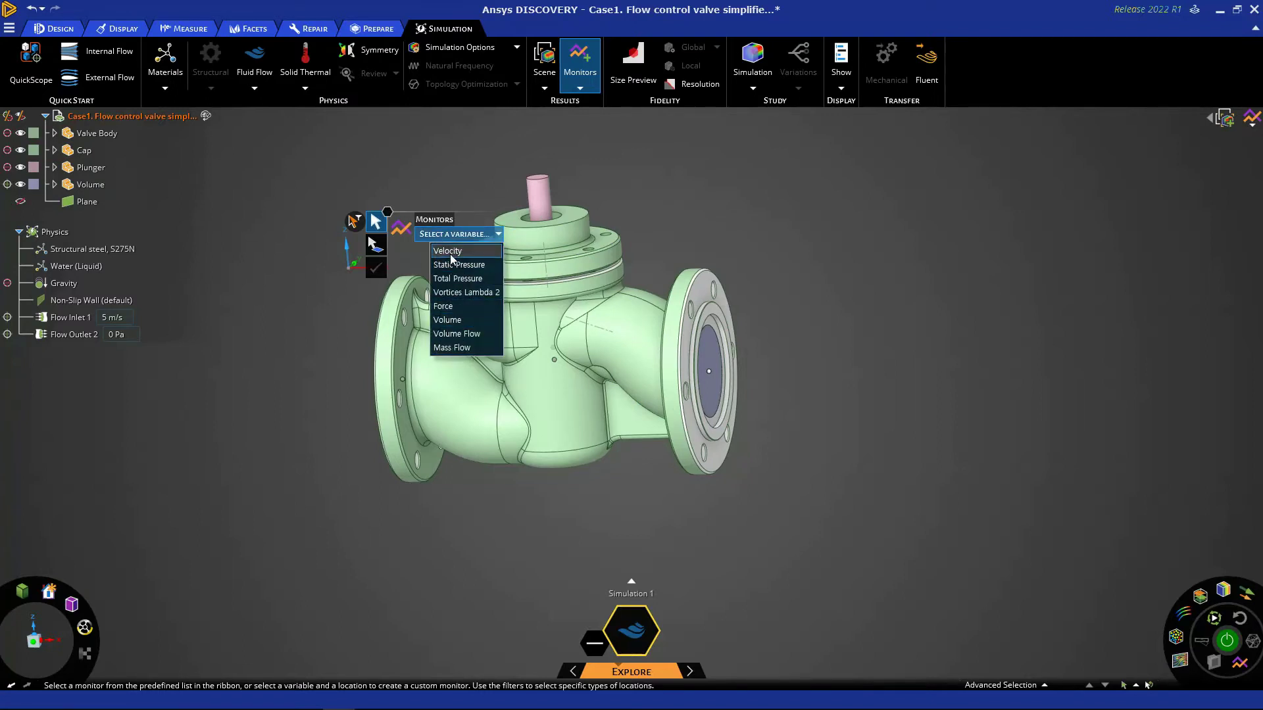
pyautogui.click(451, 258)
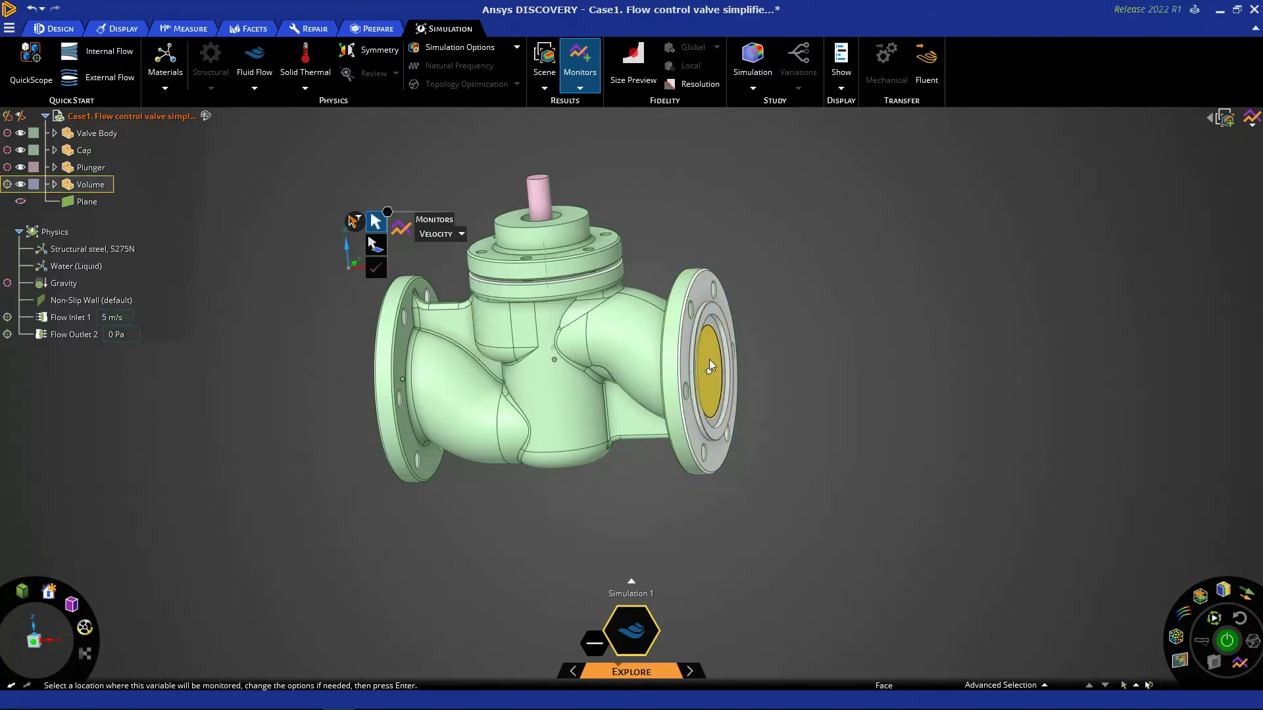
pyautogui.click(709, 366)
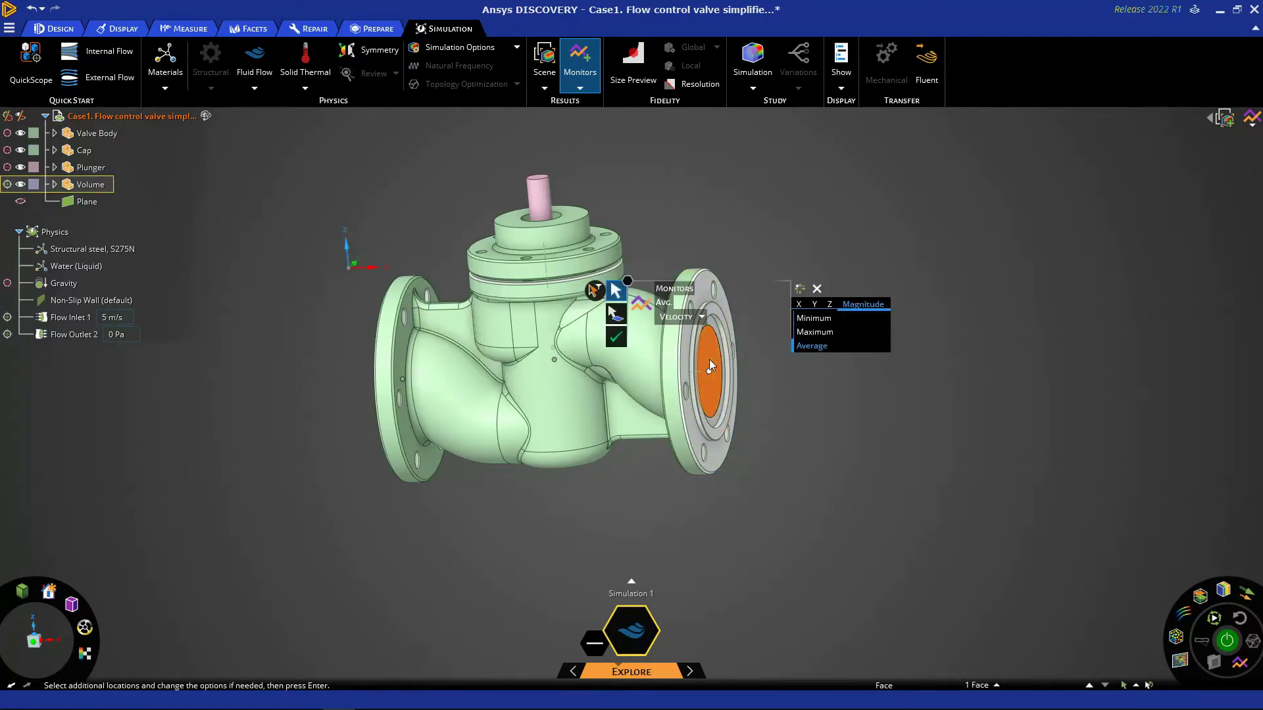
pyautogui.click(816, 331)
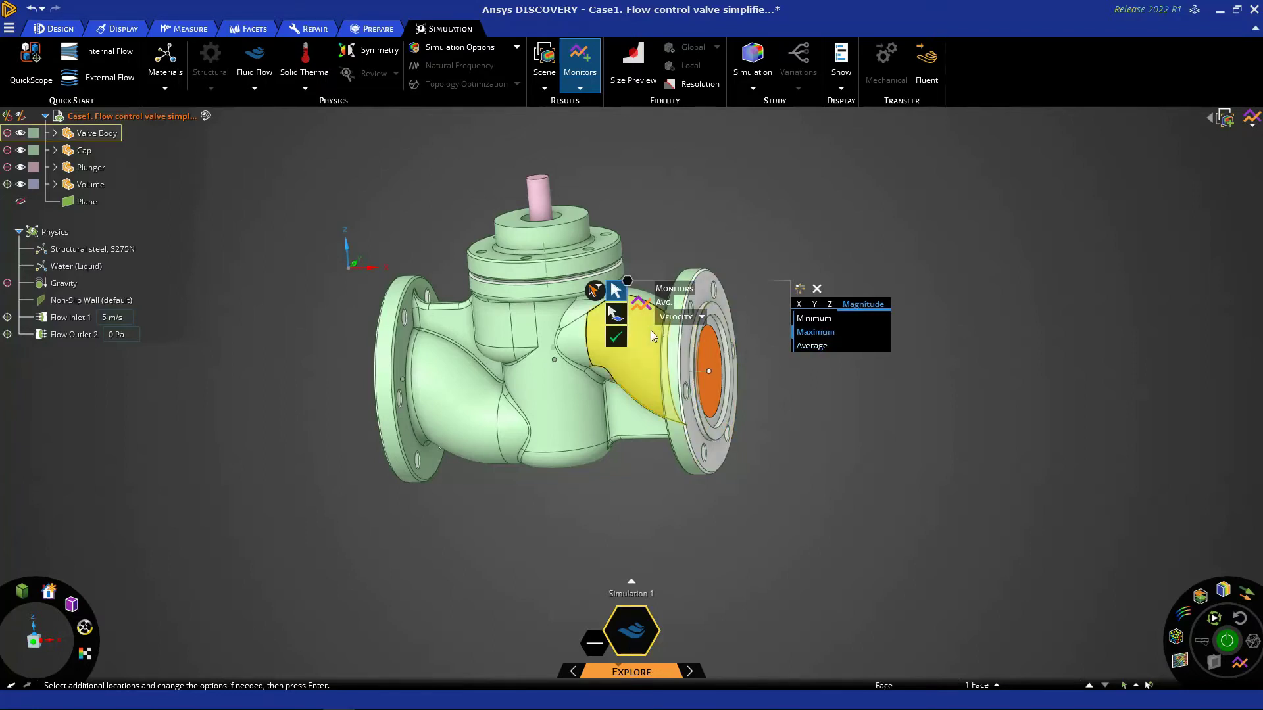
pyautogui.click(613, 339)
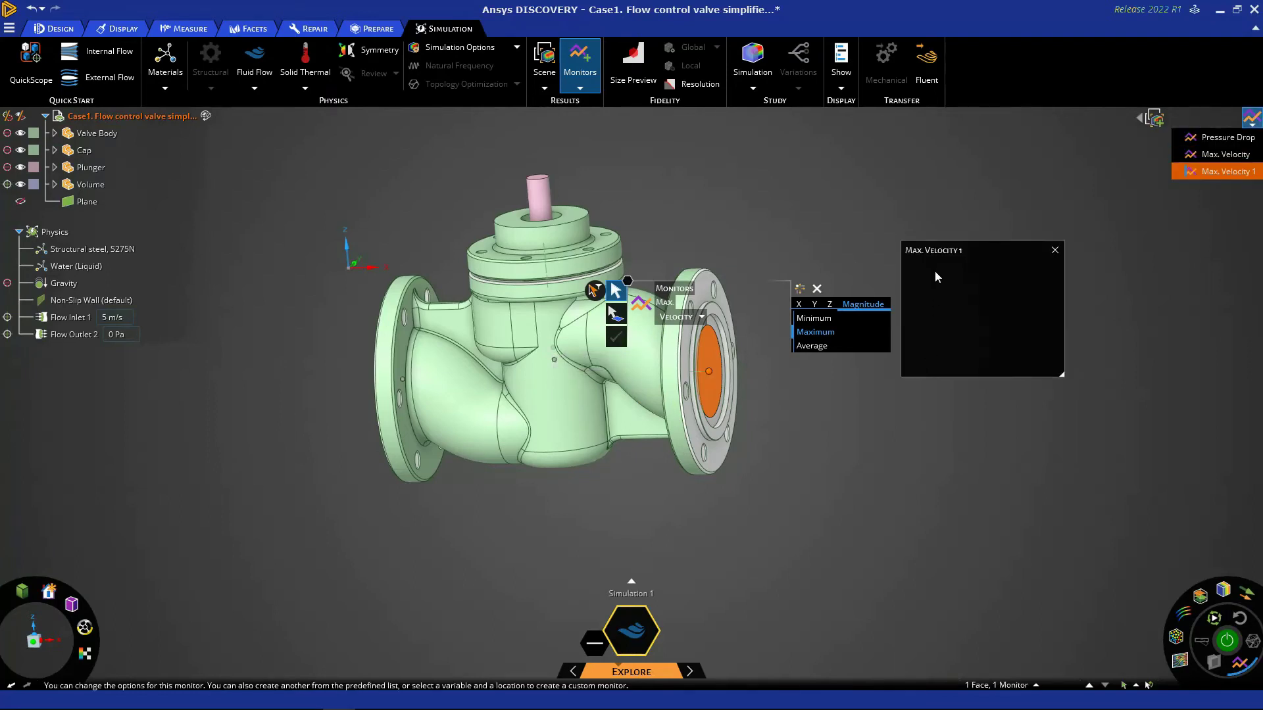
# Step: Move the outlet's maximum velocity chart to the free area above the outlet flange and clear the selection
pyautogui.moveTo(940, 250); pyautogui.dragTo(866, 125)
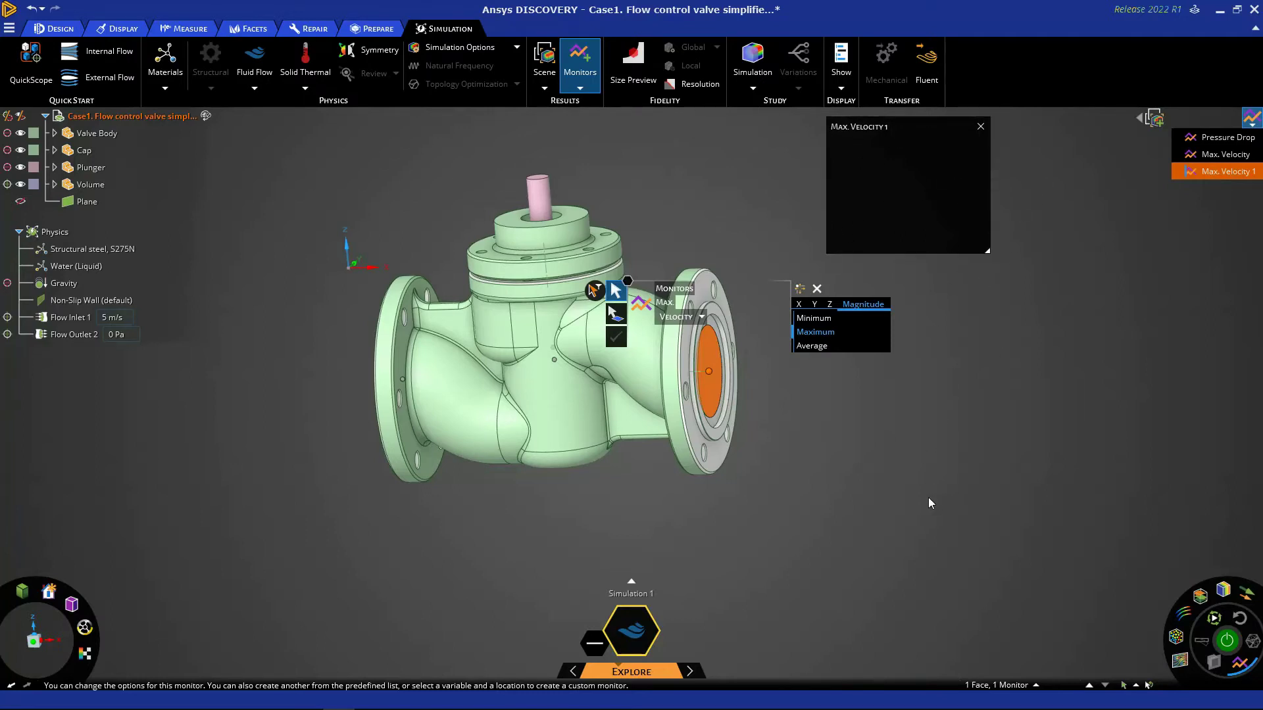
pyautogui.click(855, 498)
pyautogui.moveTo(879, 129); pyautogui.dragTo(866, 164)
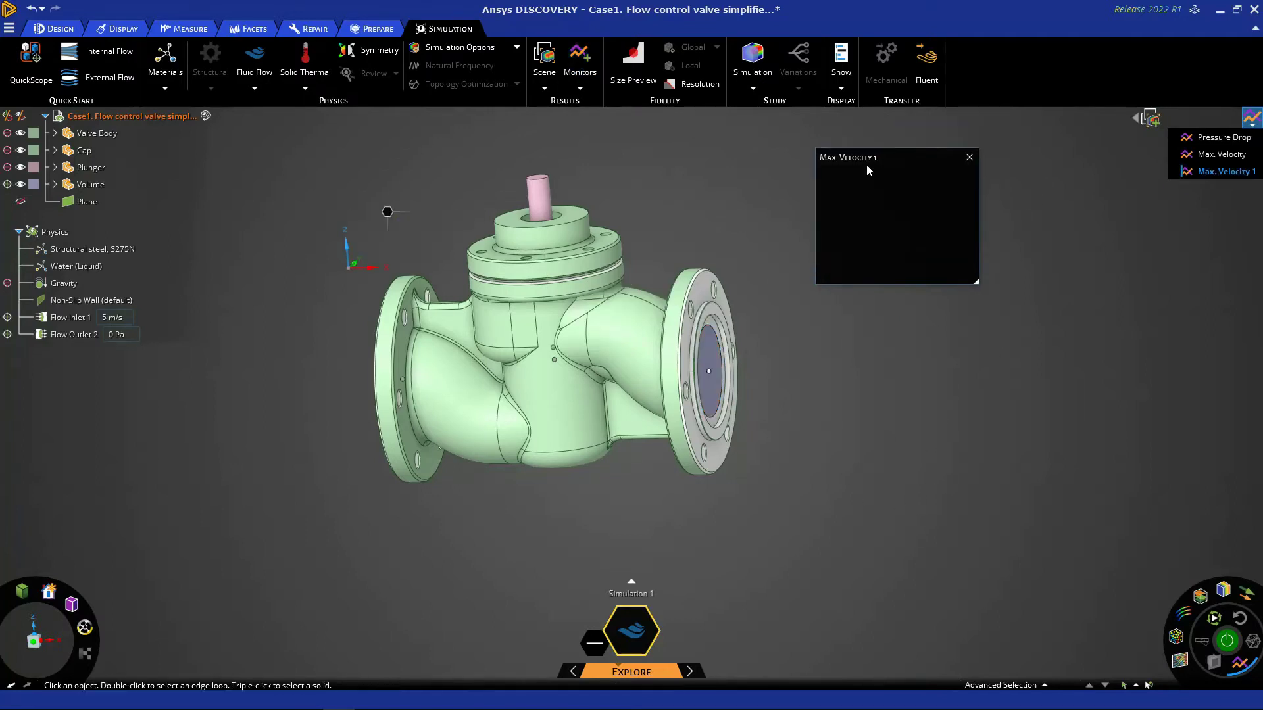
# Step: Run the flow simulation and open the Pressure Drop and Max. Velocity charts, shifting the overlapping outlet velocity chart aside
pyautogui.click(1226, 640)
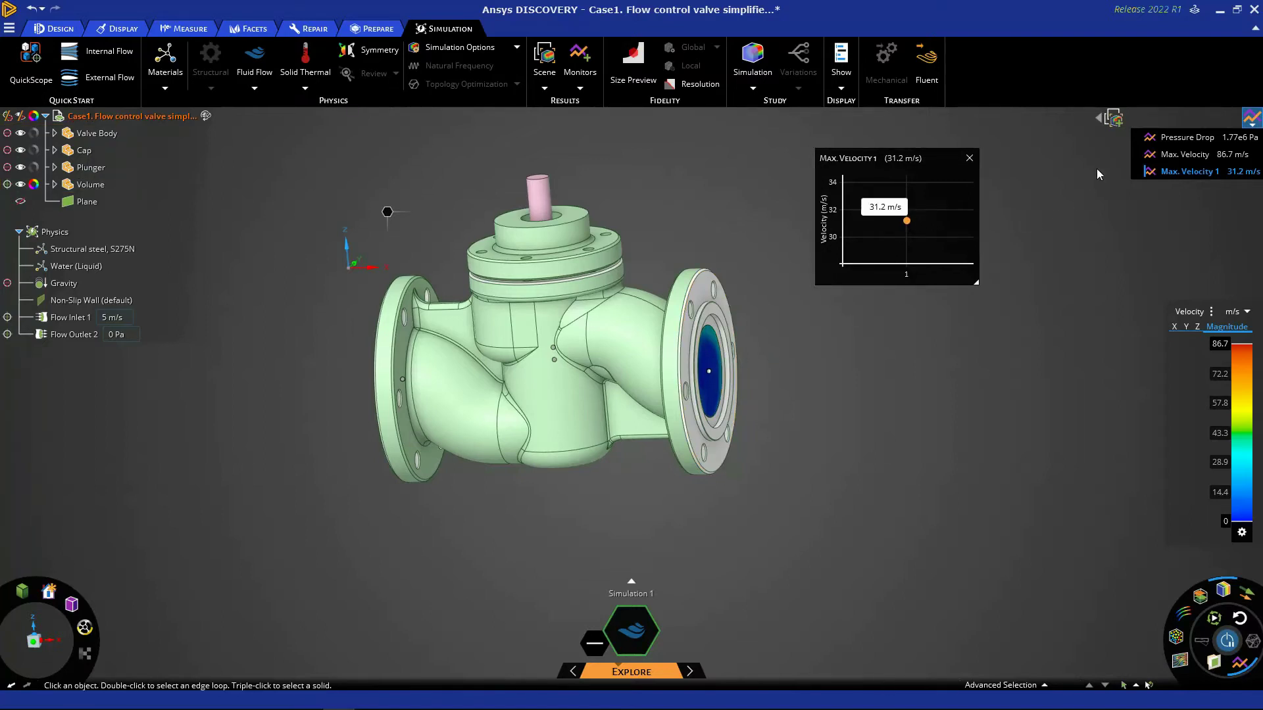
pyautogui.click(1181, 146)
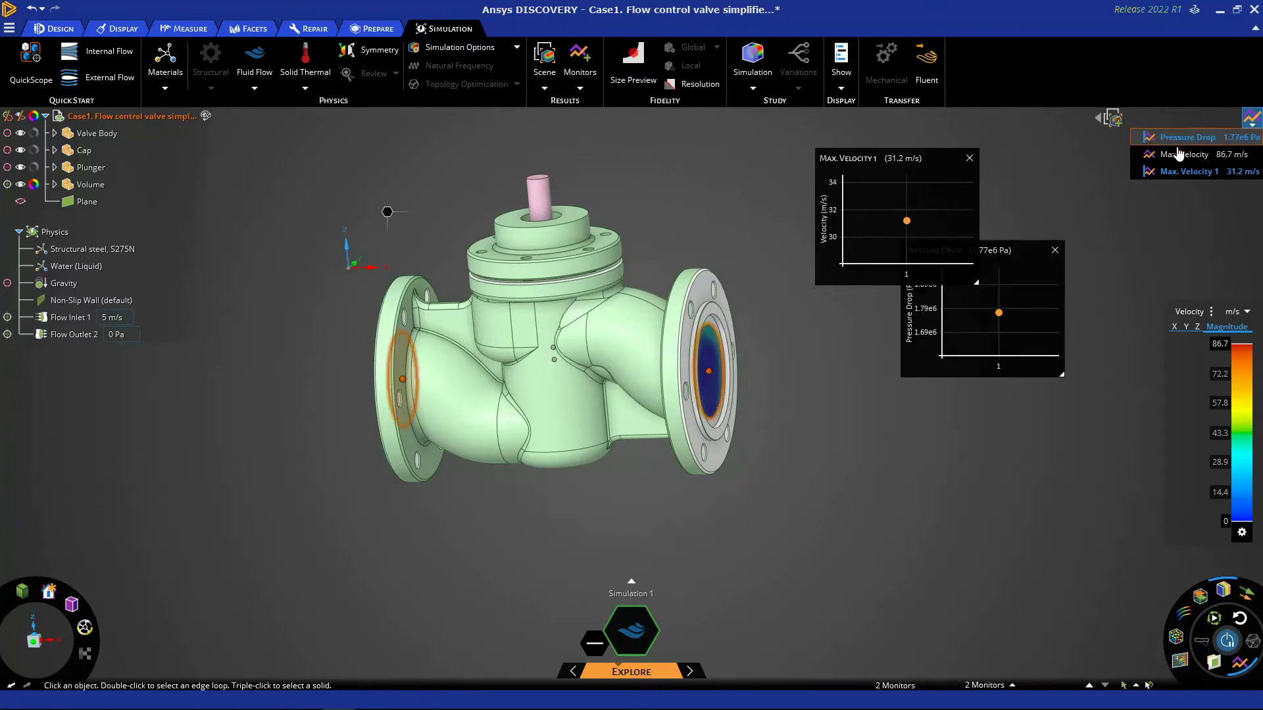
pyautogui.click(1174, 157)
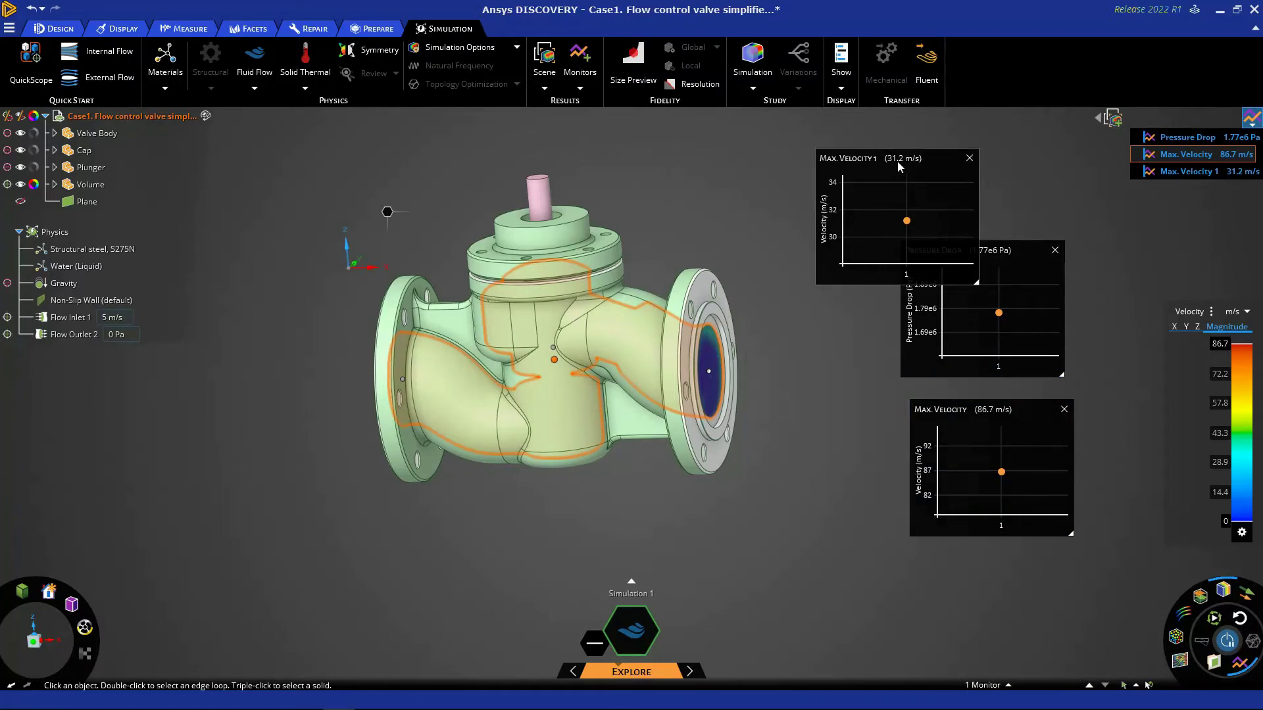
pyautogui.moveTo(899, 166); pyautogui.dragTo(870, 164)
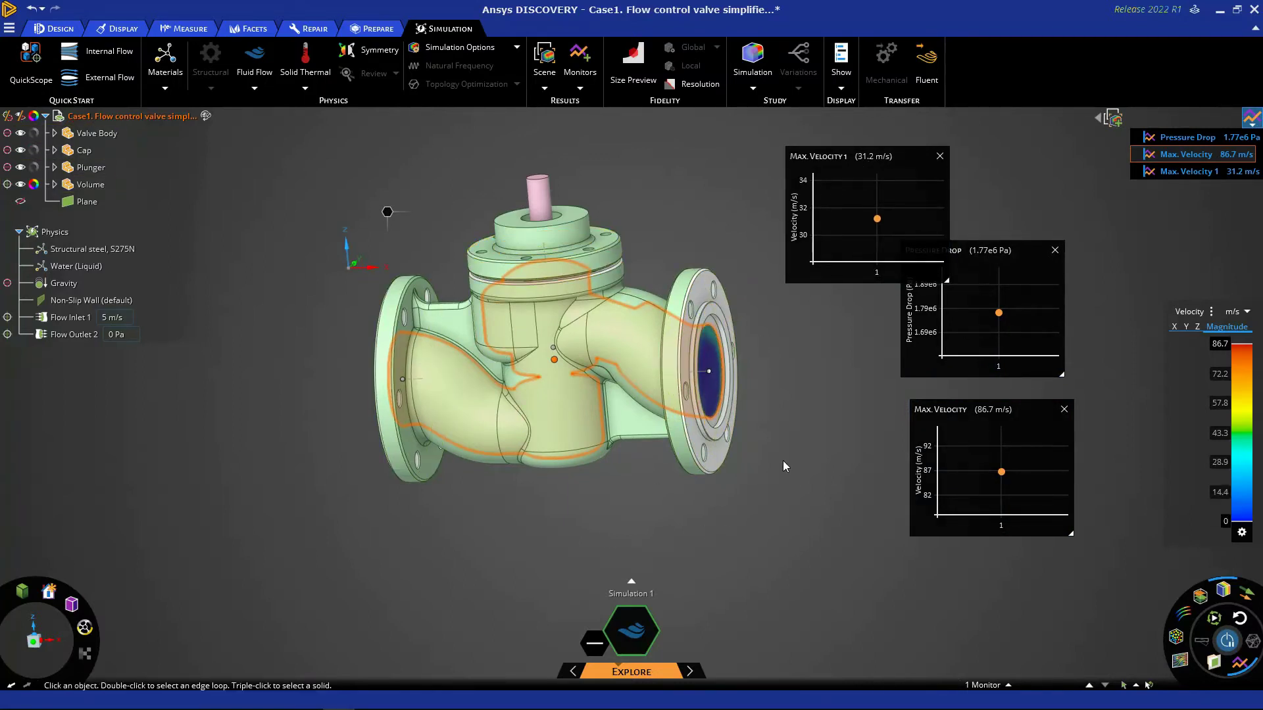
pyautogui.moveTo(990, 413); pyautogui.dragTo(991, 414)
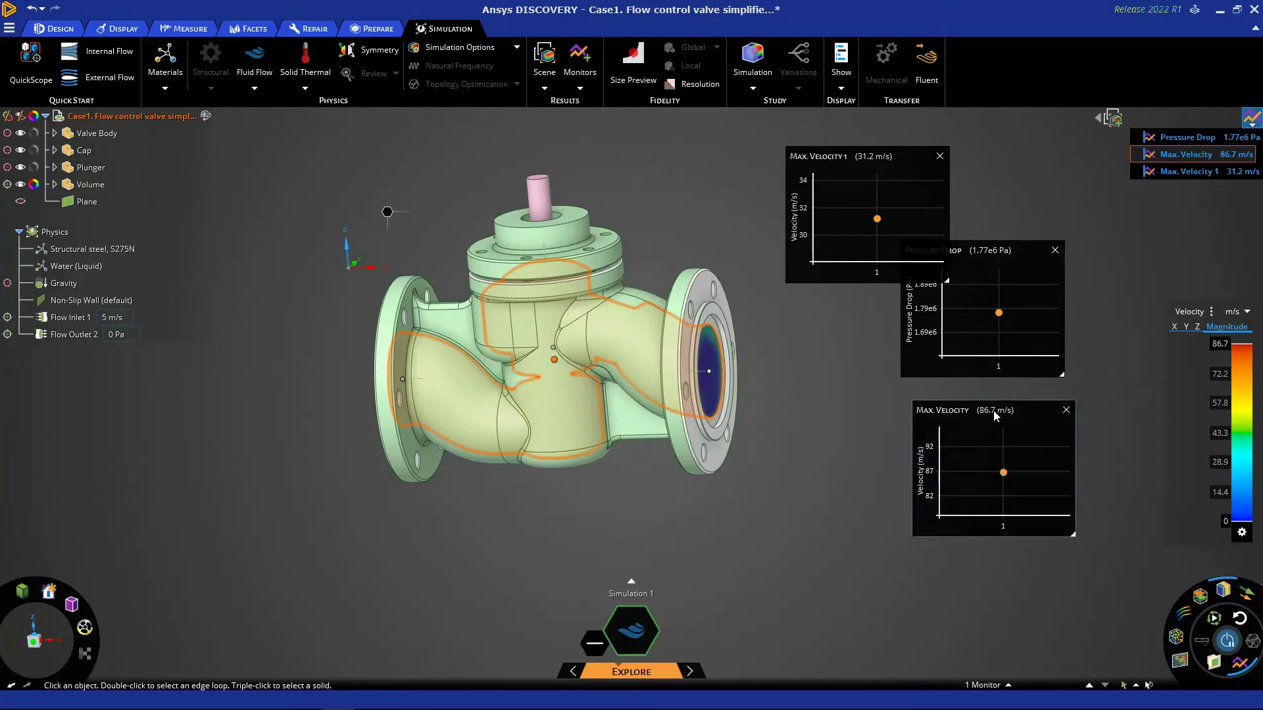
# Step: Move the Pressure Drop and overall Max. Velocity charts farther from the valve and separate them from the outlet velocity chart
pyautogui.moveTo(1005, 255); pyautogui.dragTo(1048, 249)
pyautogui.moveTo(1012, 410); pyautogui.dragTo(1037, 392)
pyautogui.moveTo(1030, 463)
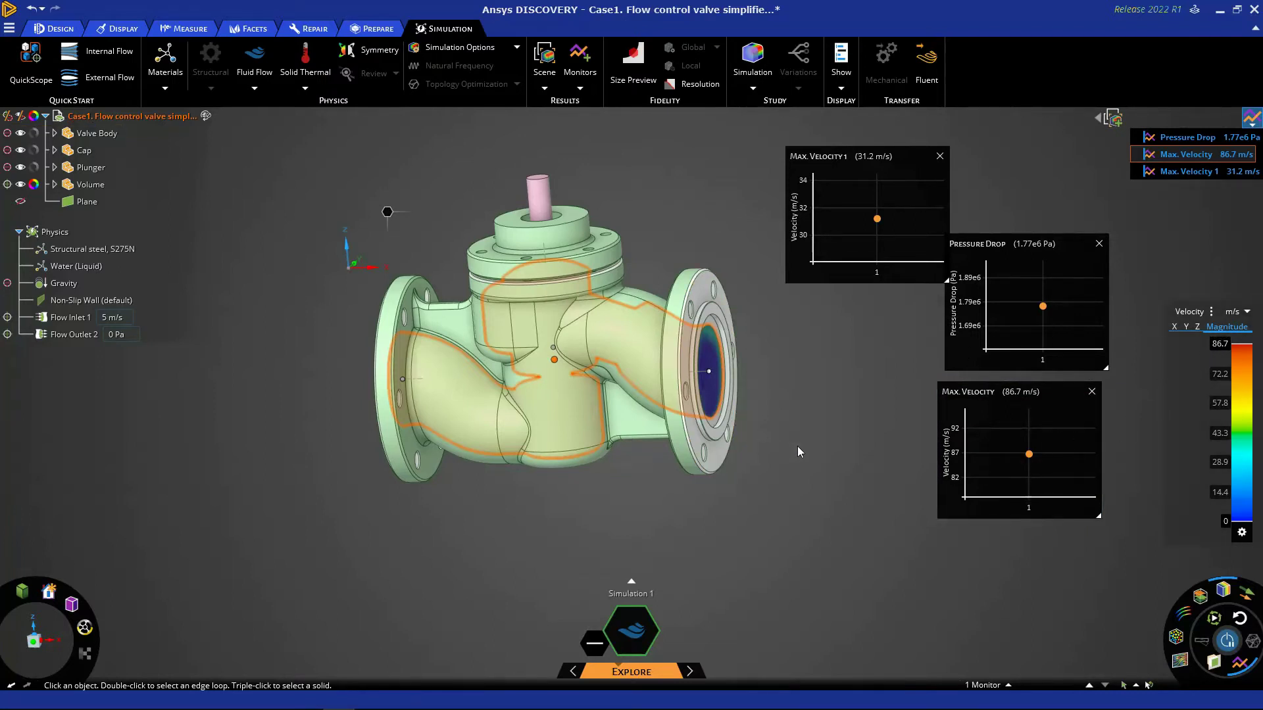
pyautogui.moveTo(808, 456); pyautogui.dragTo(840, 484, button='middle')
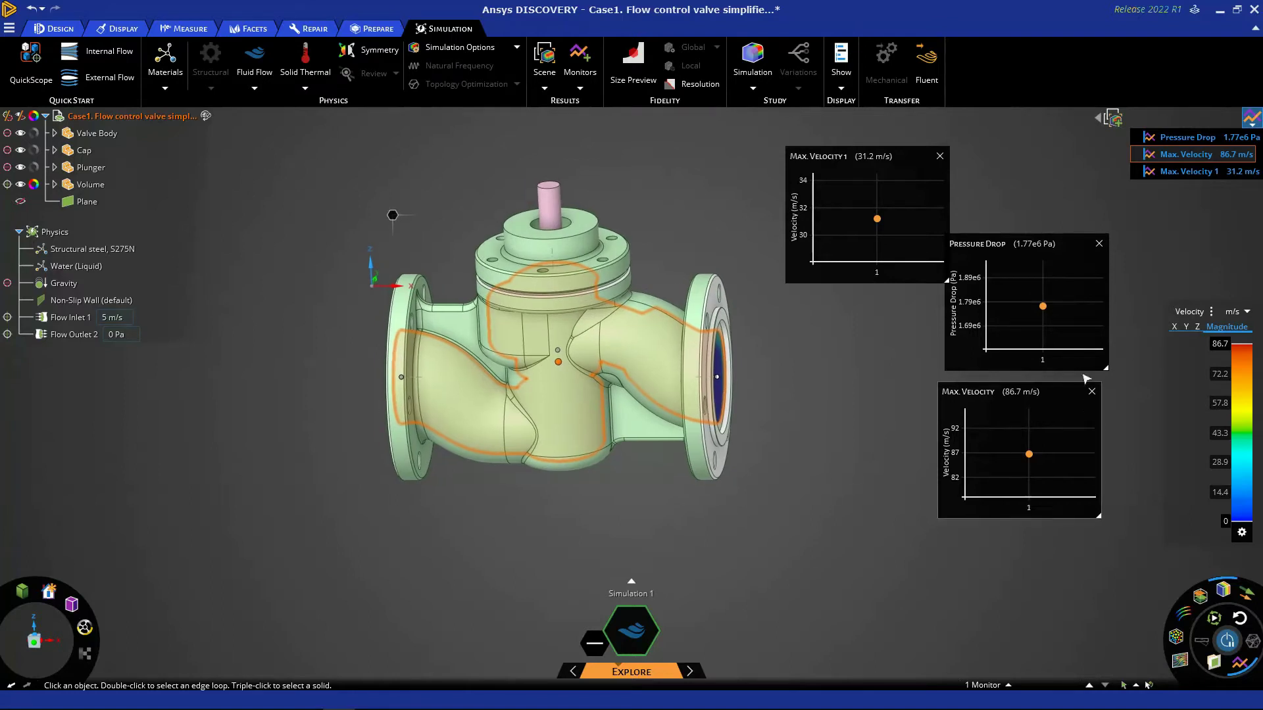
# Step: Review the available result variables and velocity units, keeping the legend on Velocity in m/s
pyautogui.click(1212, 312)
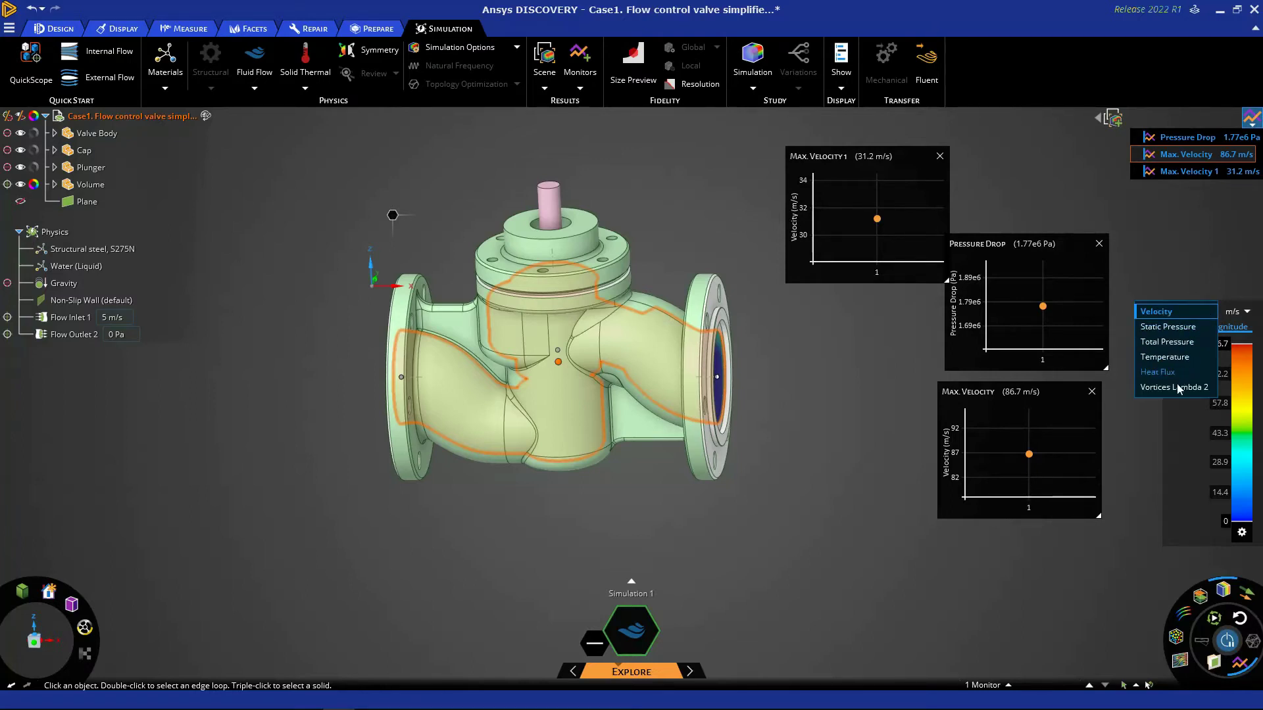
pyautogui.click(1164, 287)
pyautogui.click(1243, 317)
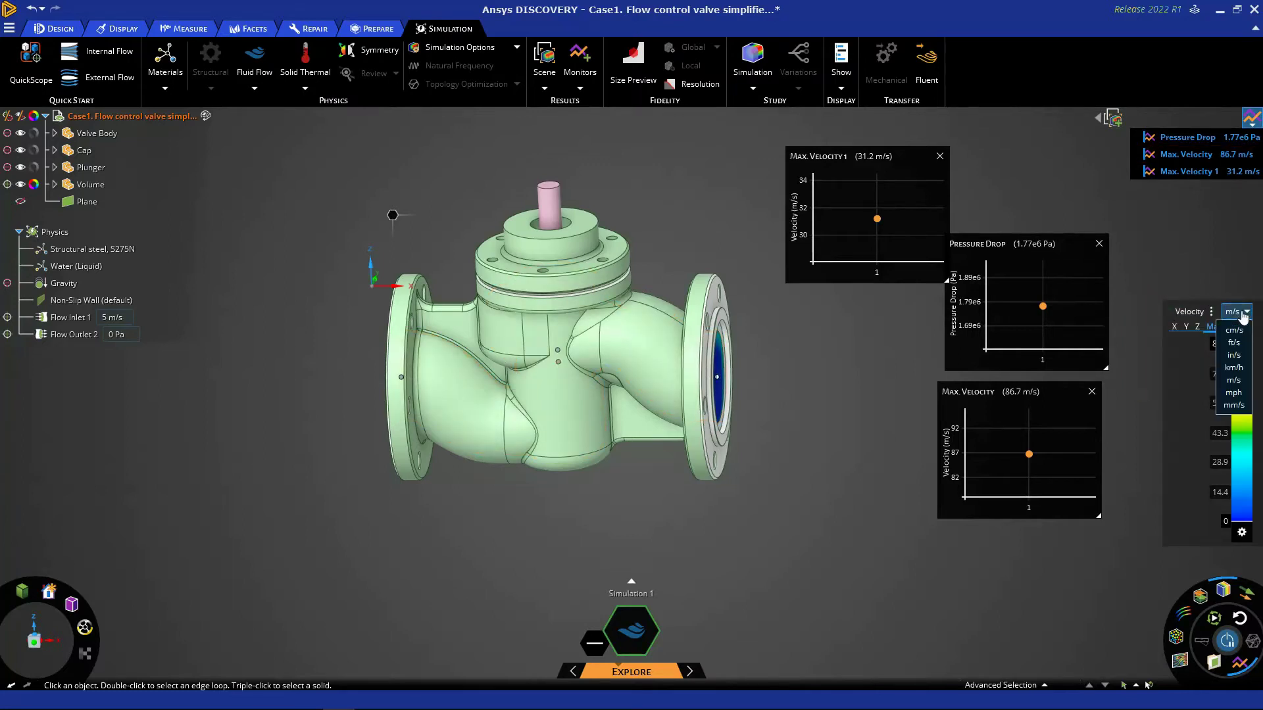
pyautogui.click(1241, 381)
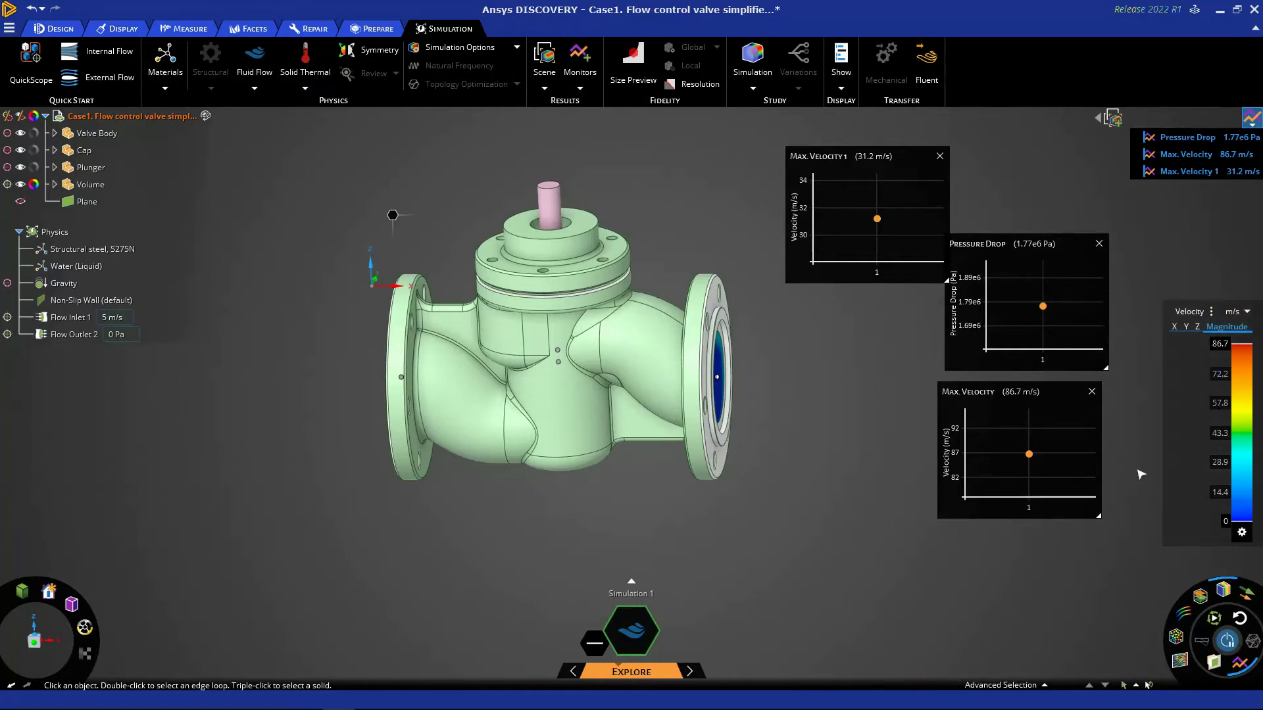
# Step: Make the valve body translucent and inspect the velocity contours on the fluid volume inside it
pyautogui.moveTo(625, 478); pyautogui.dragTo(668, 495, button='middle')
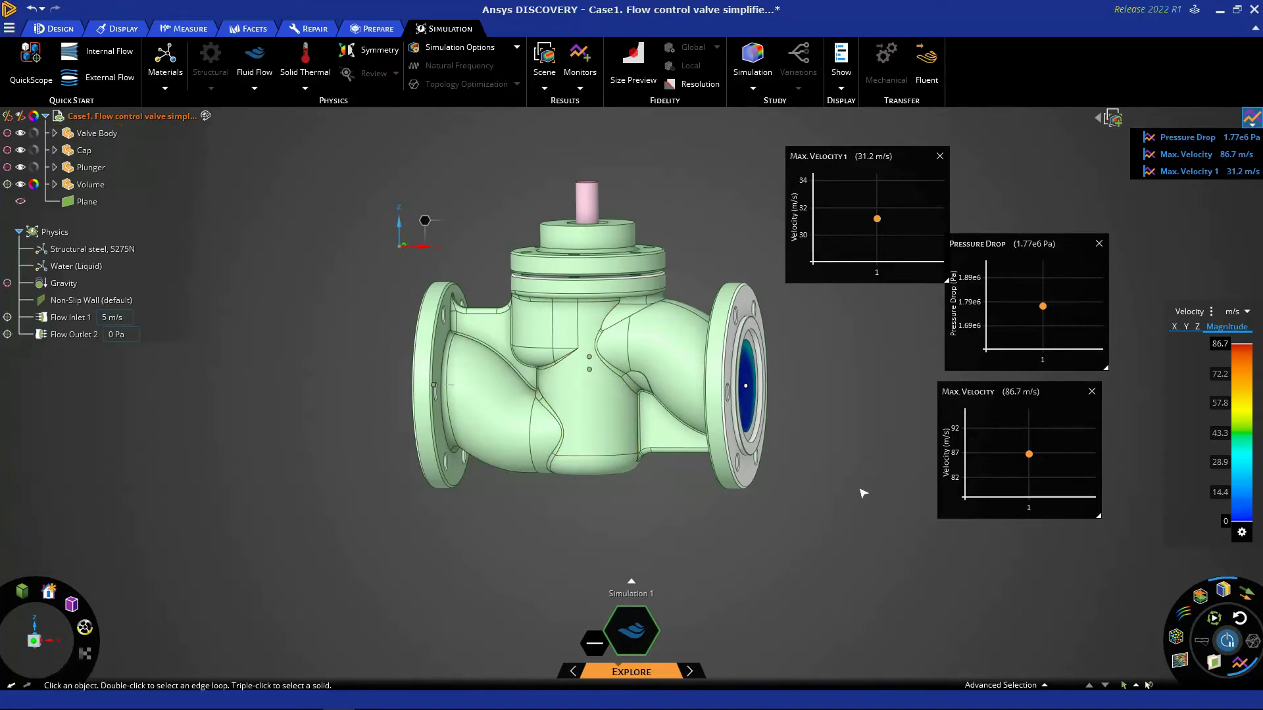
pyautogui.moveTo(592, 336); pyautogui.dragTo(606, 428, button='middle')
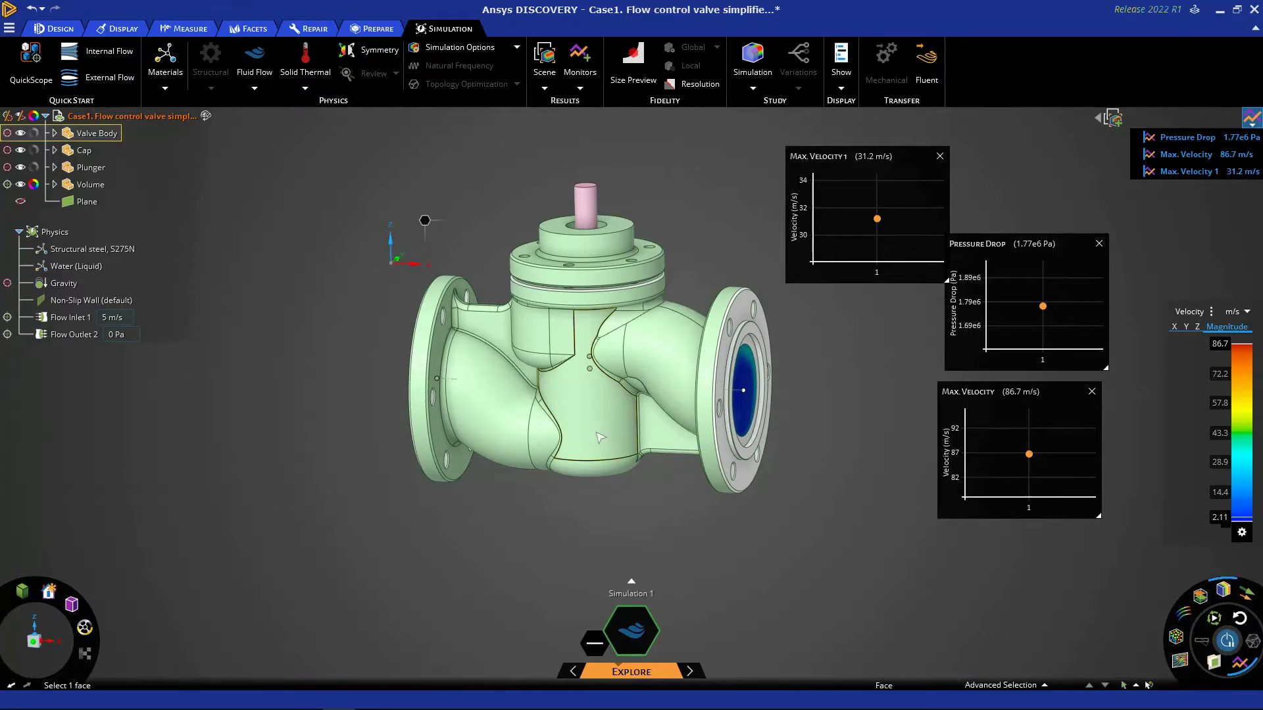
pyautogui.click(490, 394)
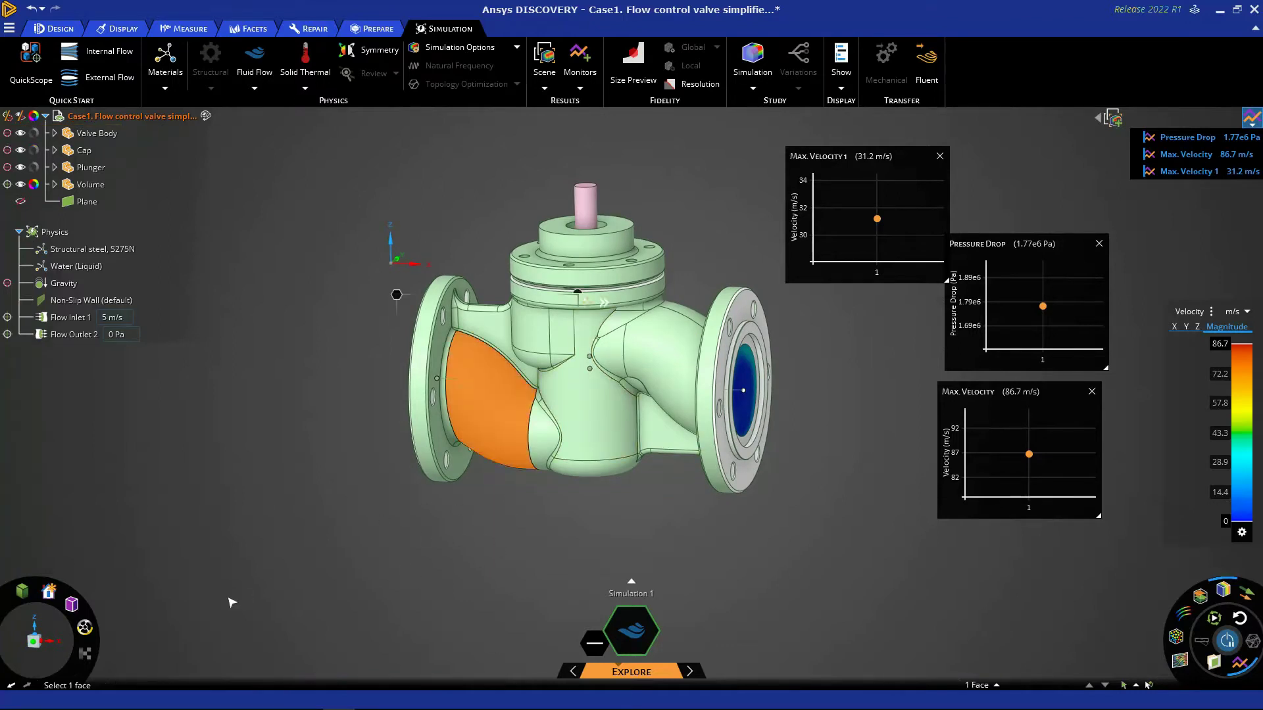
pyautogui.click(87, 656)
pyautogui.moveTo(648, 529); pyautogui.dragTo(661, 531, button='middle')
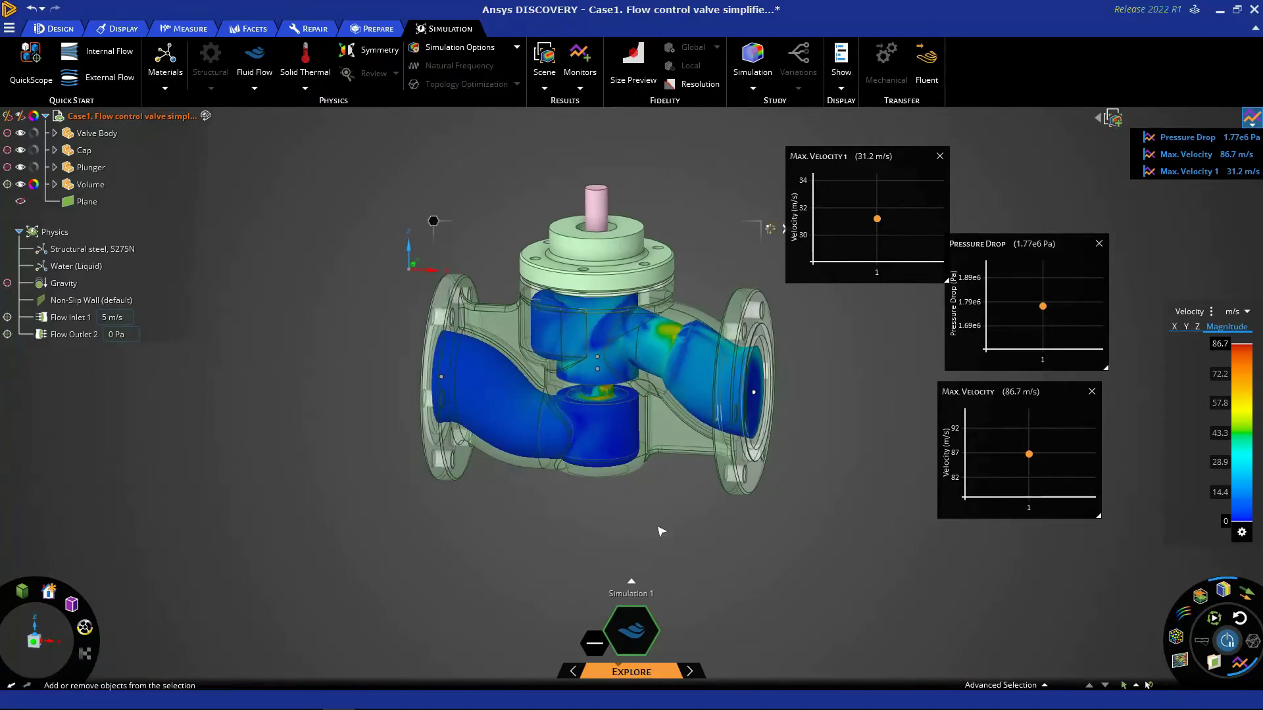
pyautogui.scroll(5, 626, 407)
pyautogui.scroll(-3, 627, 406)
pyautogui.scroll(-1, 627, 407)
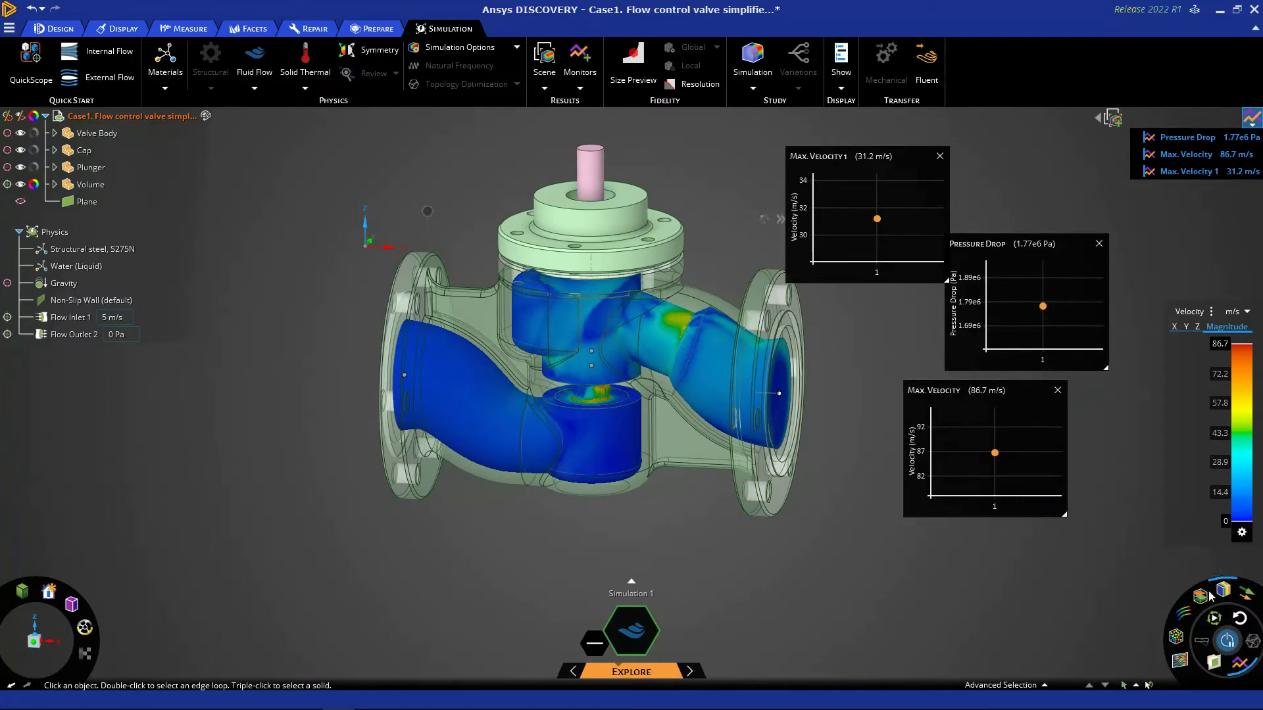
# Step: Replace the velocity contours with vectors, switch from vectors to particles, and slightly raise the particles' animation speed
pyautogui.click(1248, 596)
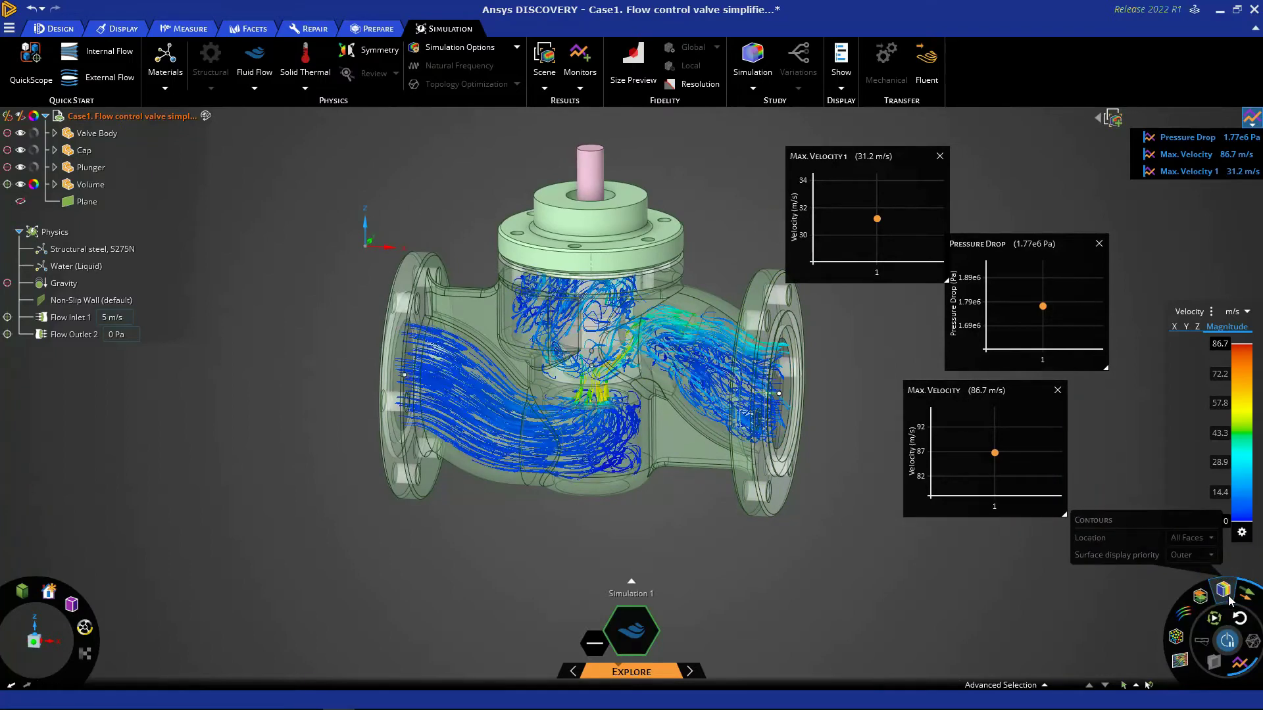
pyautogui.click(1178, 641)
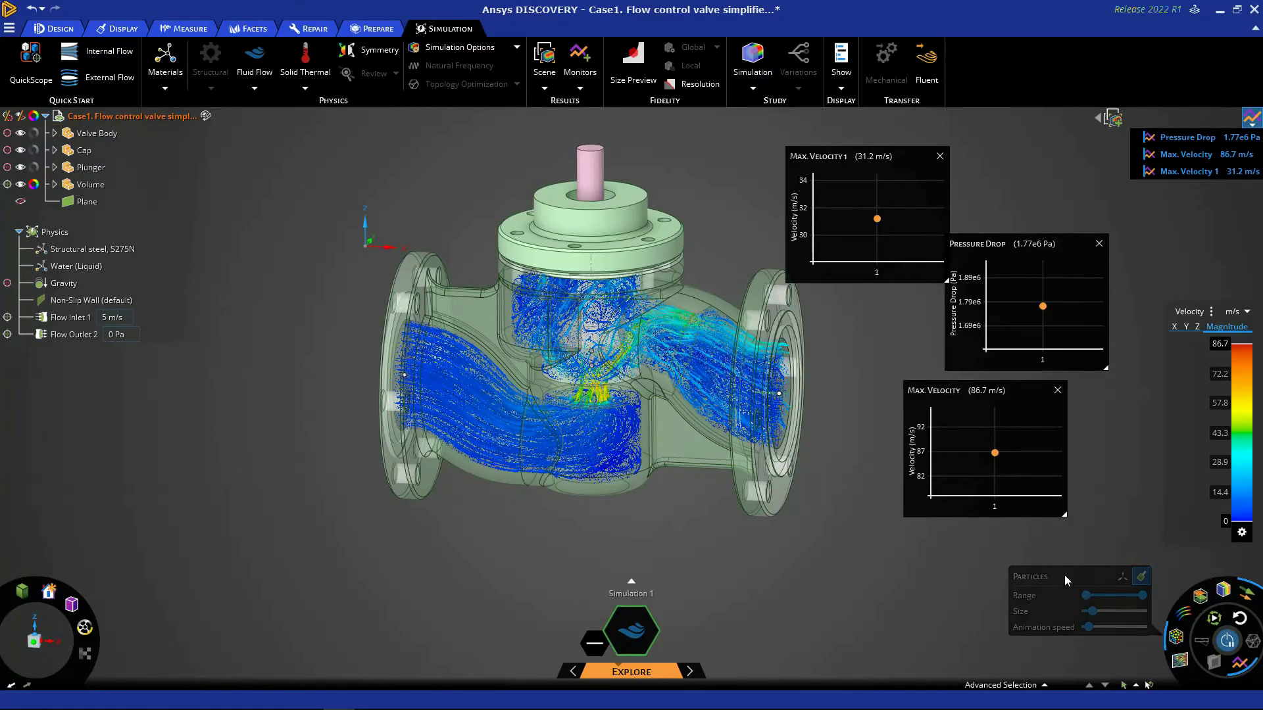
pyautogui.click(1247, 597)
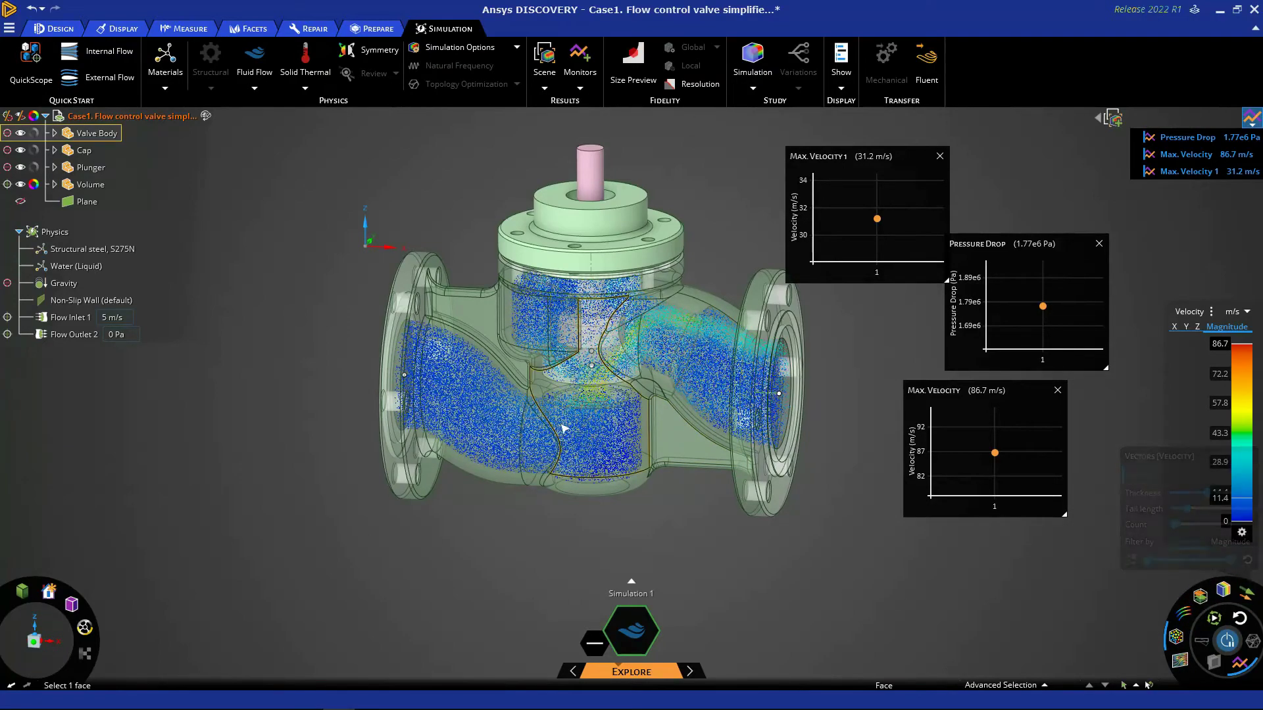
pyautogui.scroll(3, 592, 395)
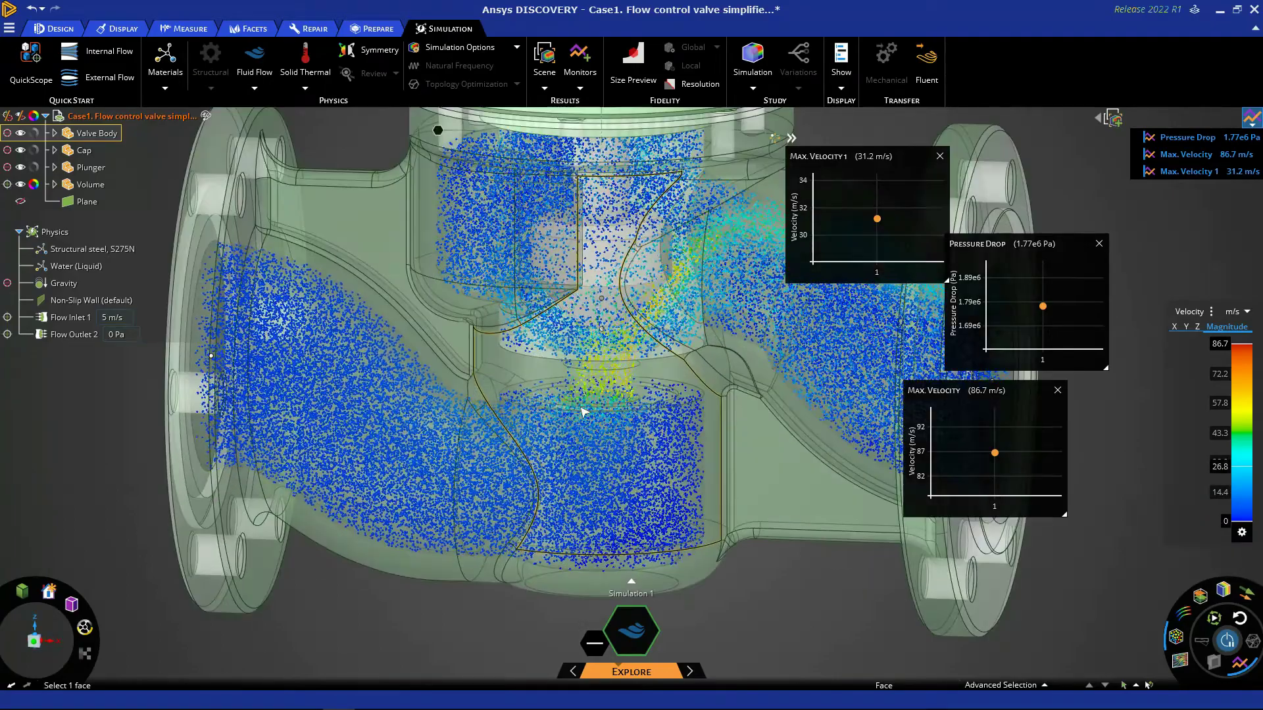
pyautogui.scroll(-3, 734, 465)
pyautogui.moveTo(1174, 640)
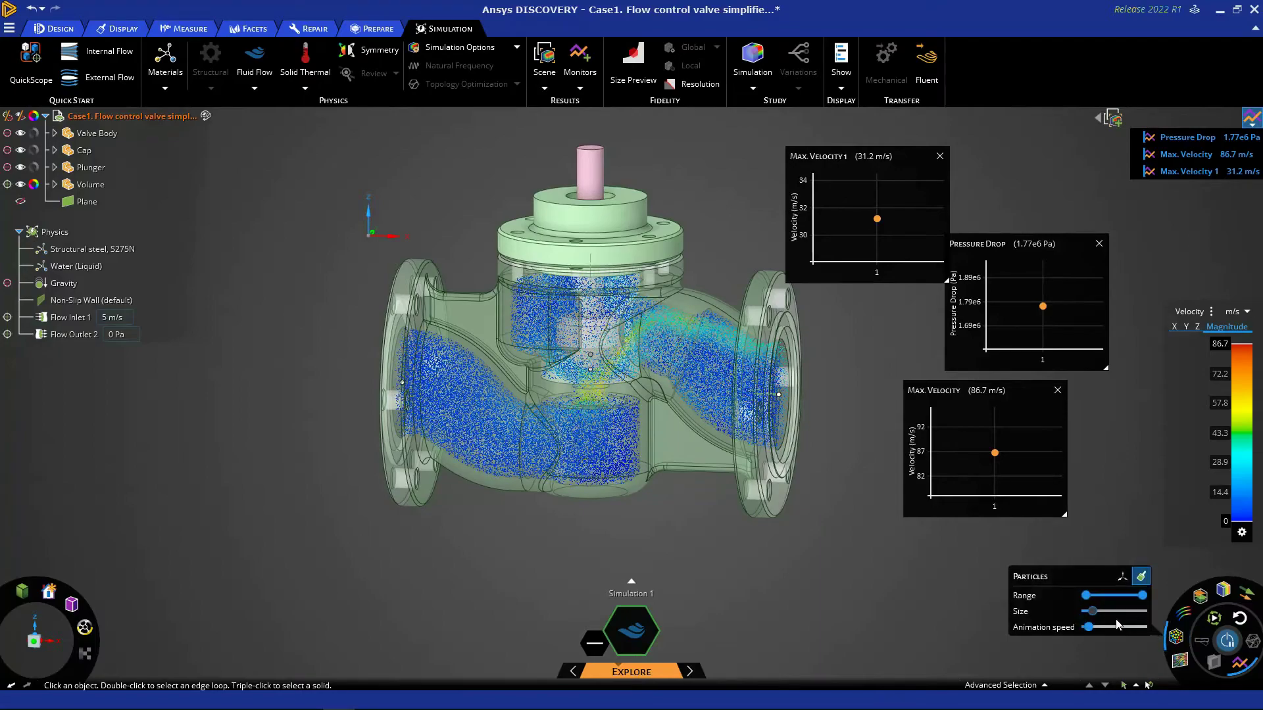
pyautogui.moveTo(1101, 612)
pyautogui.mouseDown()
pyautogui.moveTo(1128, 611)
pyautogui.moveTo(1095, 612)
pyautogui.mouseUp()
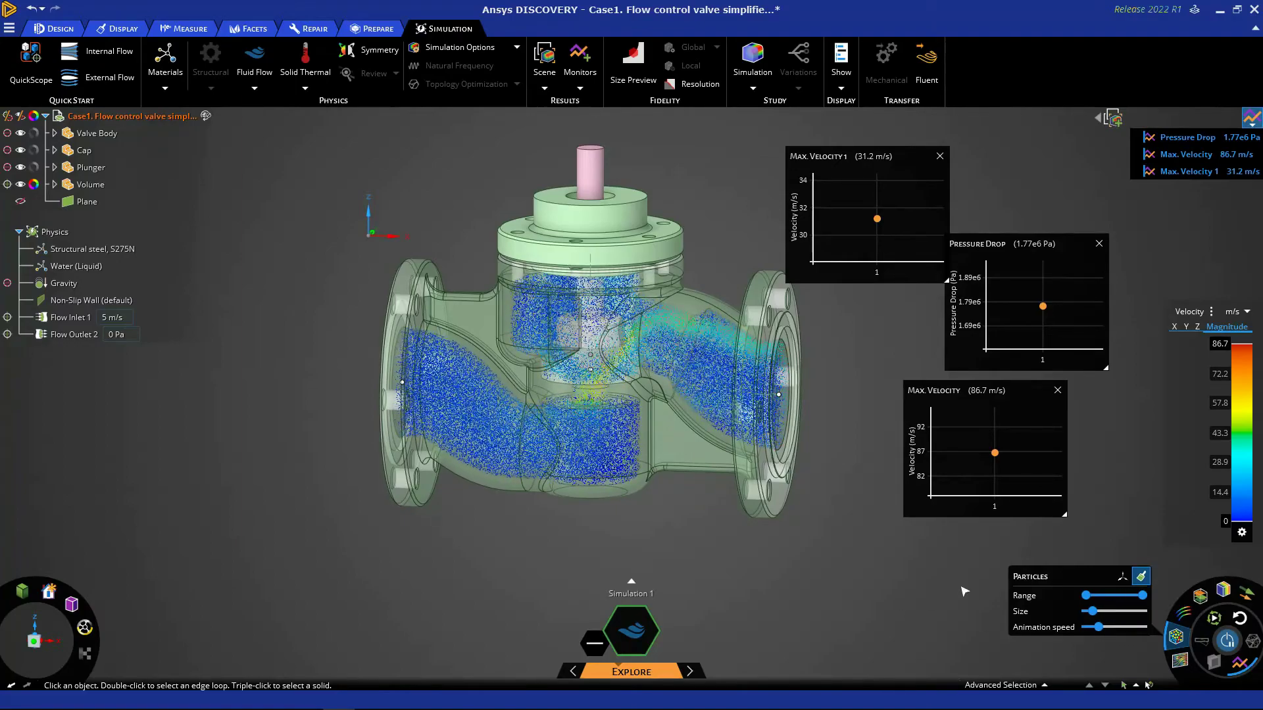
# Step: Replace the particles with streamlines, examine the flow through the valve seat up close, and switch the display back to vectors
pyautogui.click(1183, 613)
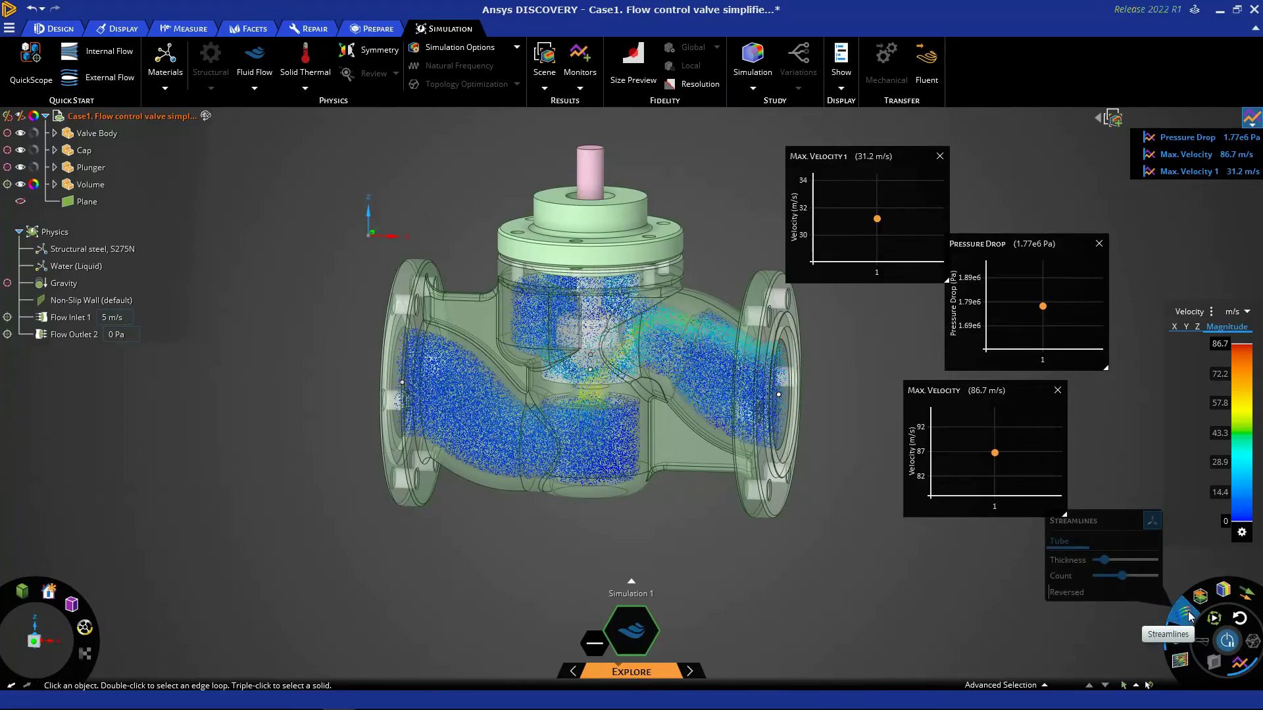
pyautogui.click(1176, 637)
pyautogui.moveTo(1184, 613)
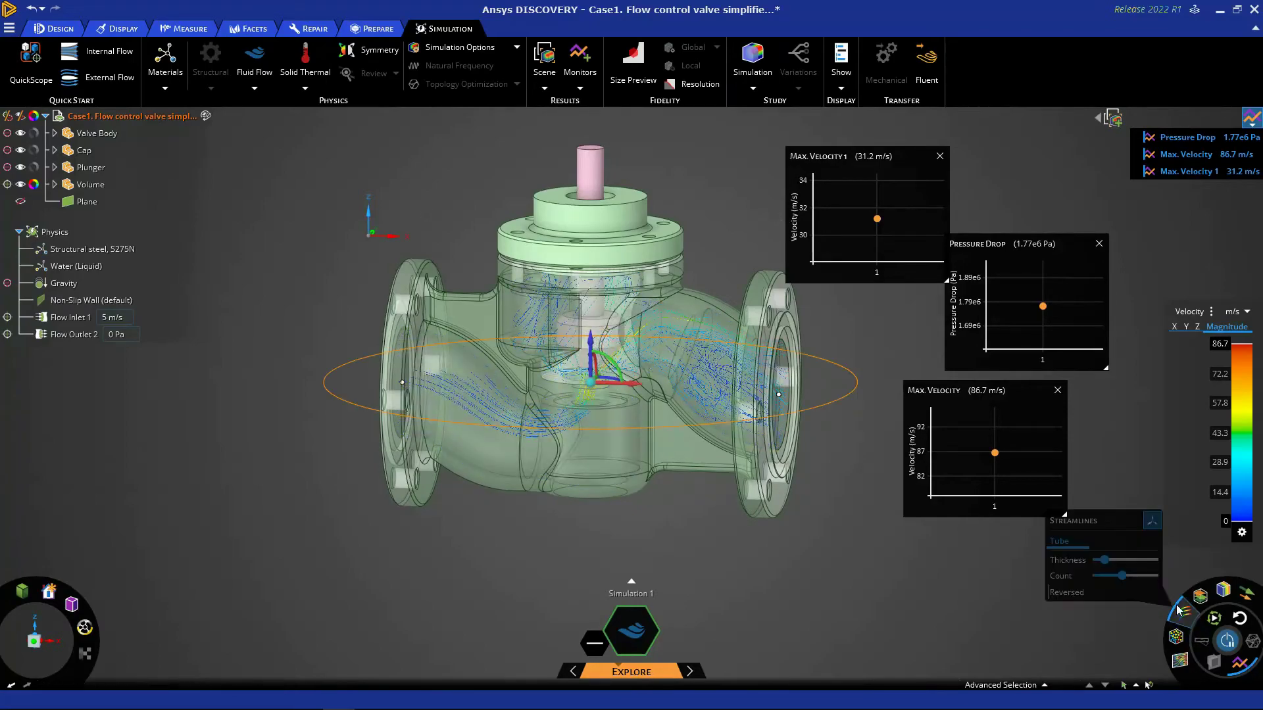
pyautogui.scroll(6, 622, 450)
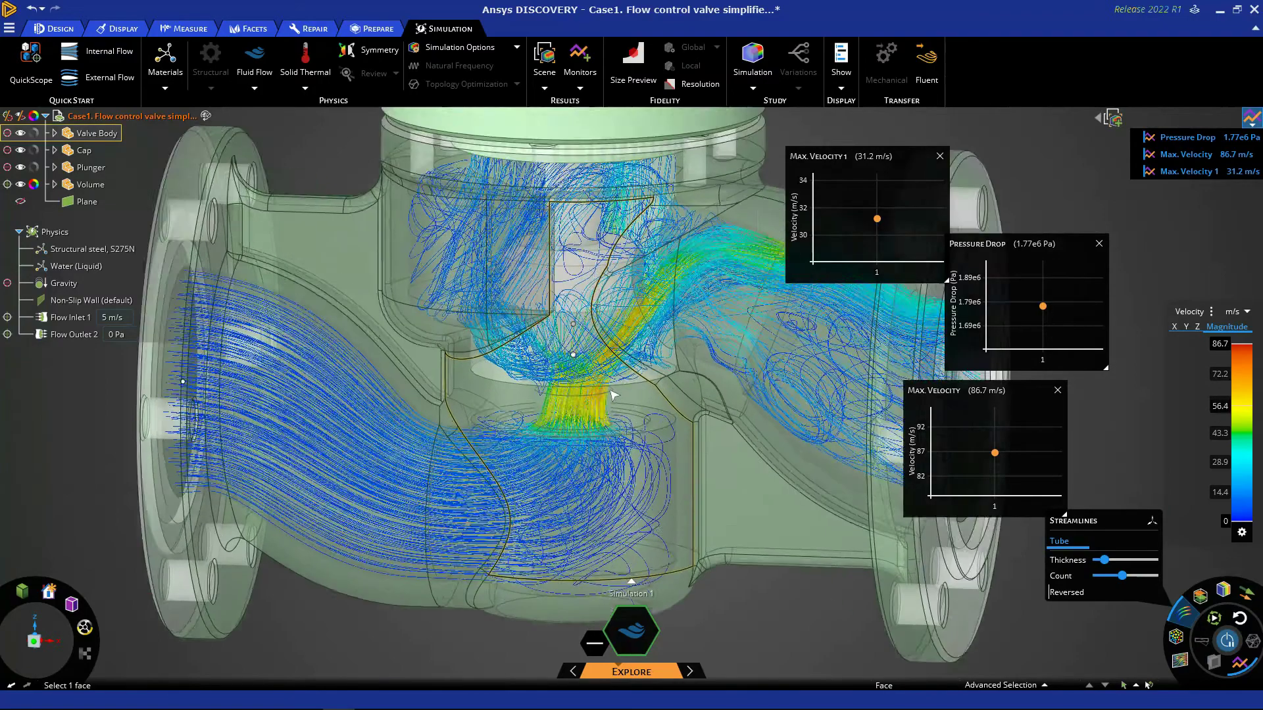
pyautogui.scroll(-4, 676, 458)
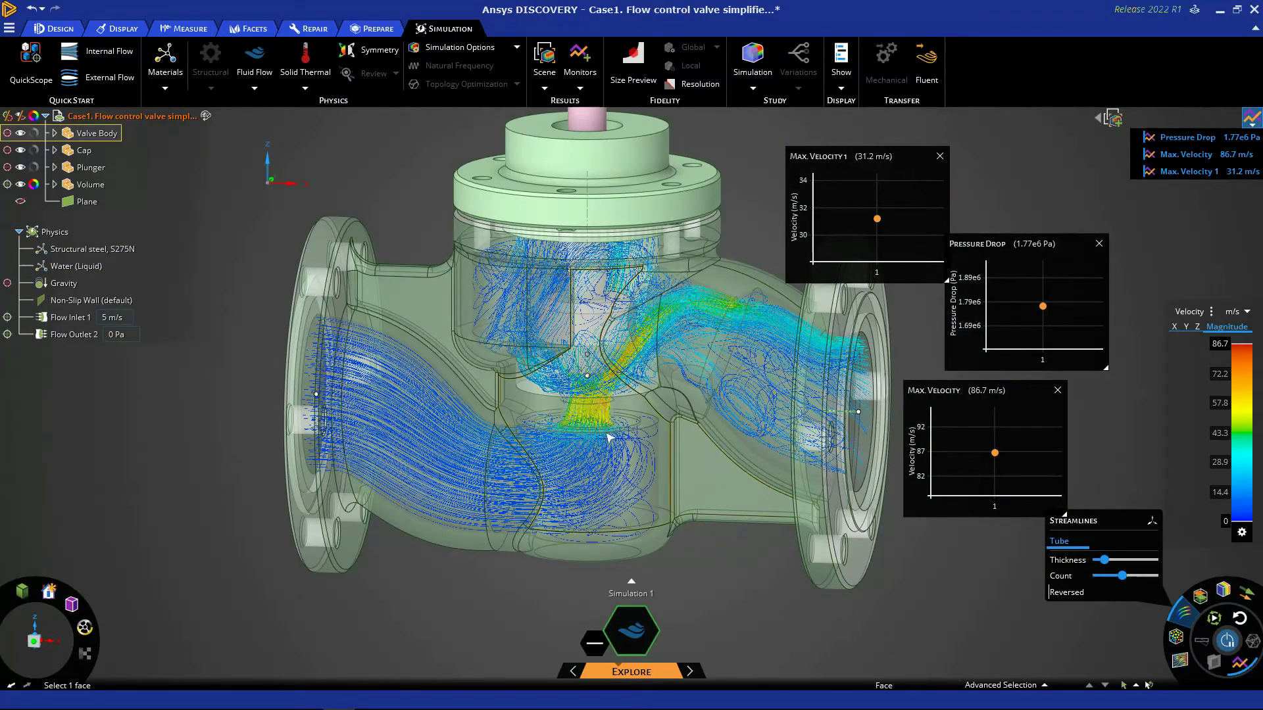
pyautogui.scroll(-3, 613, 440)
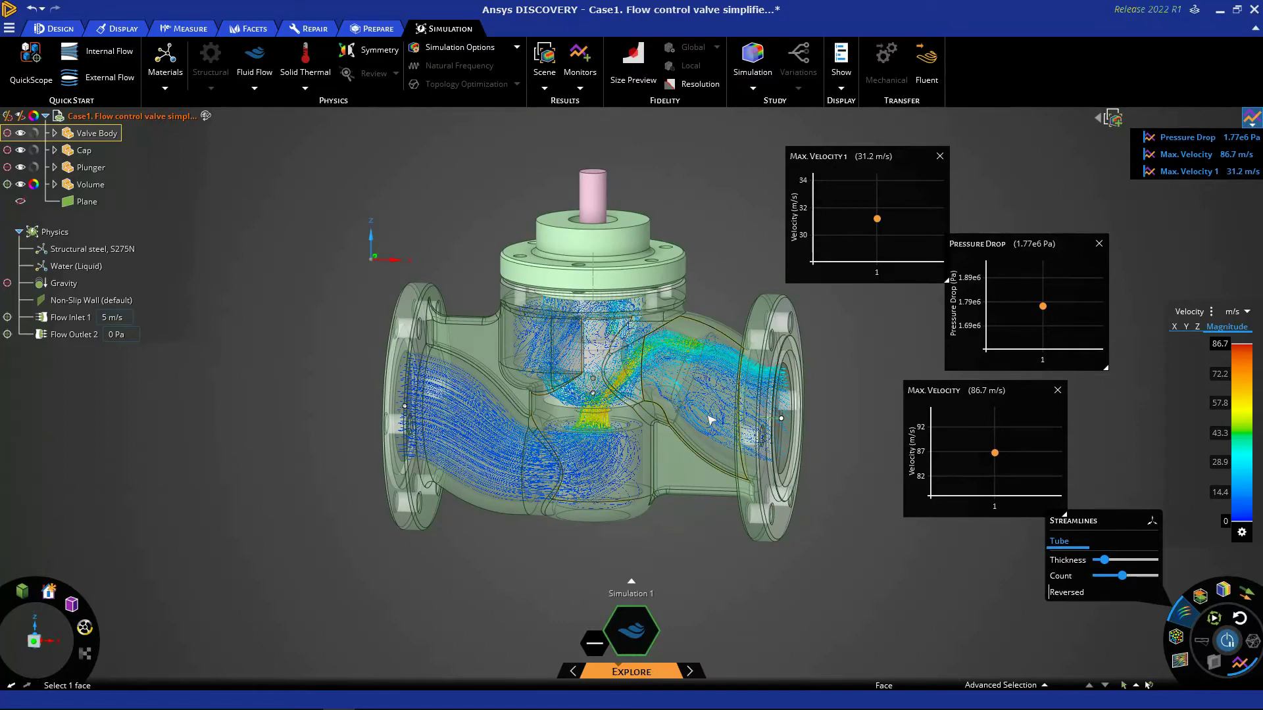
pyautogui.moveTo(1234, 596)
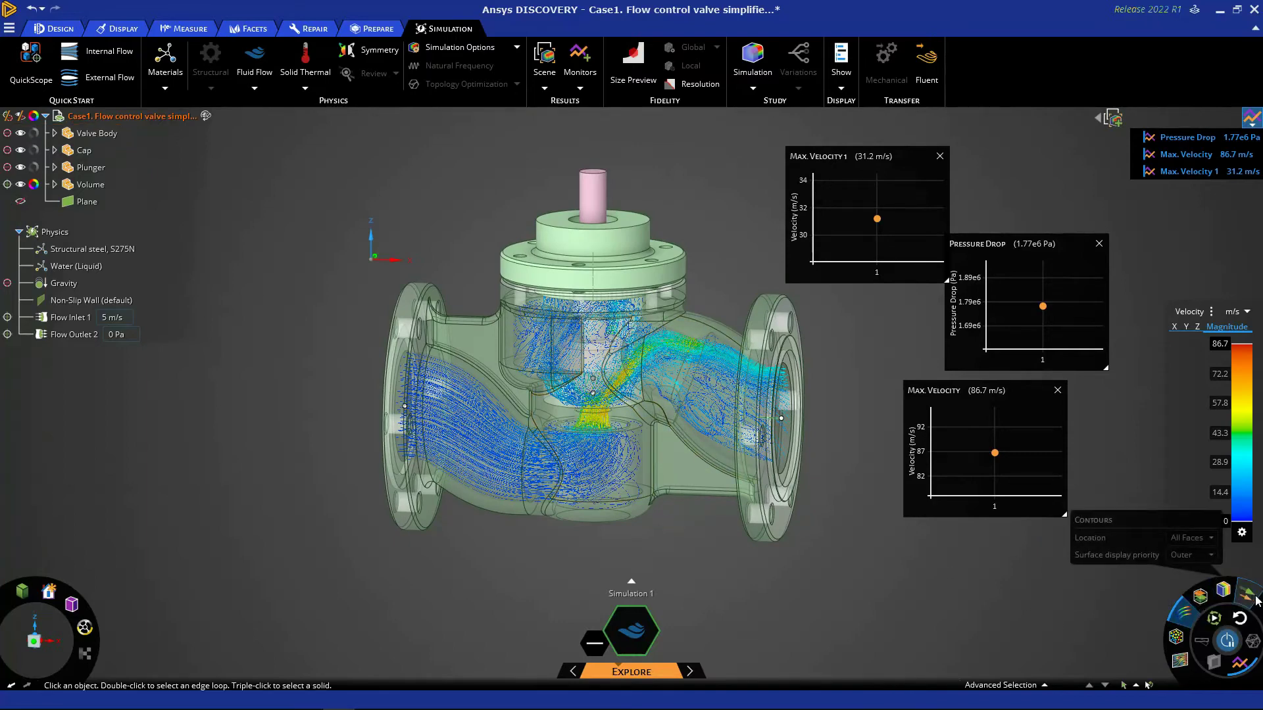
pyautogui.moveTo(1166, 610)
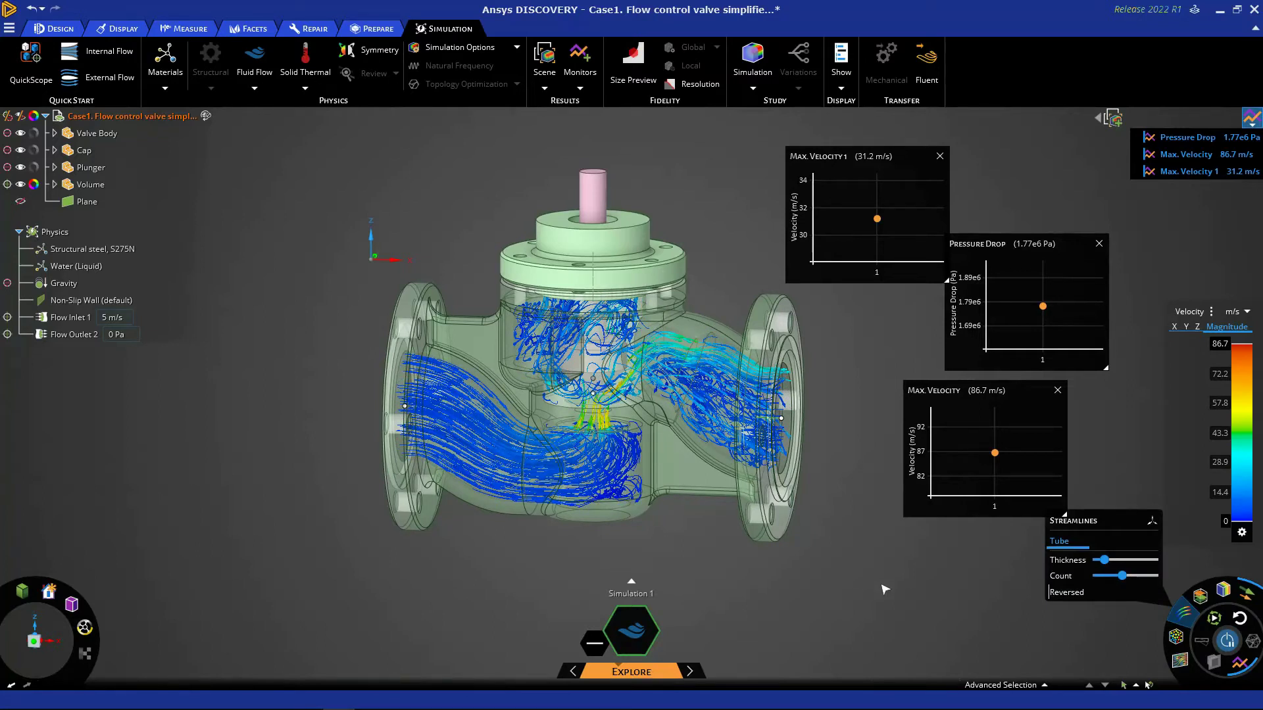
# Step: Close the Pressure Drop and overall Max. Velocity charts and place the outlet's velocity chart in the free area beside the valve
pyautogui.click(1098, 243)
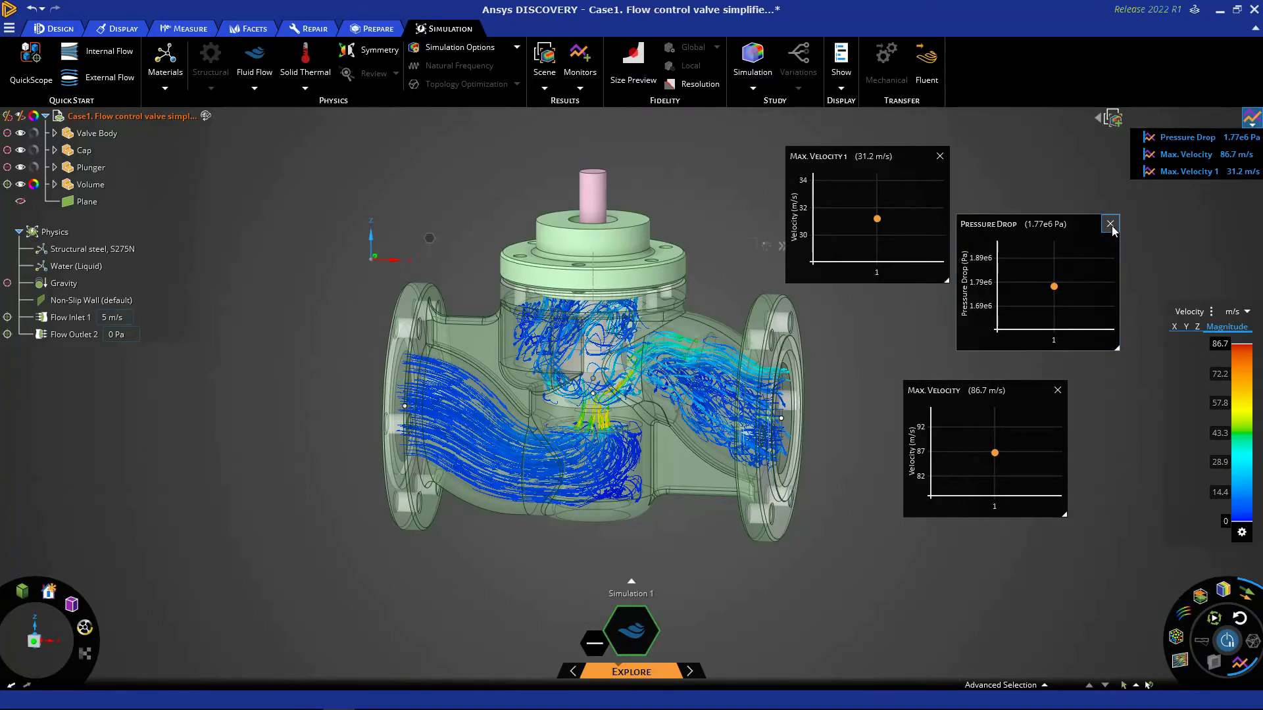
pyautogui.click(1058, 390)
pyautogui.moveTo(881, 160); pyautogui.dragTo(978, 196)
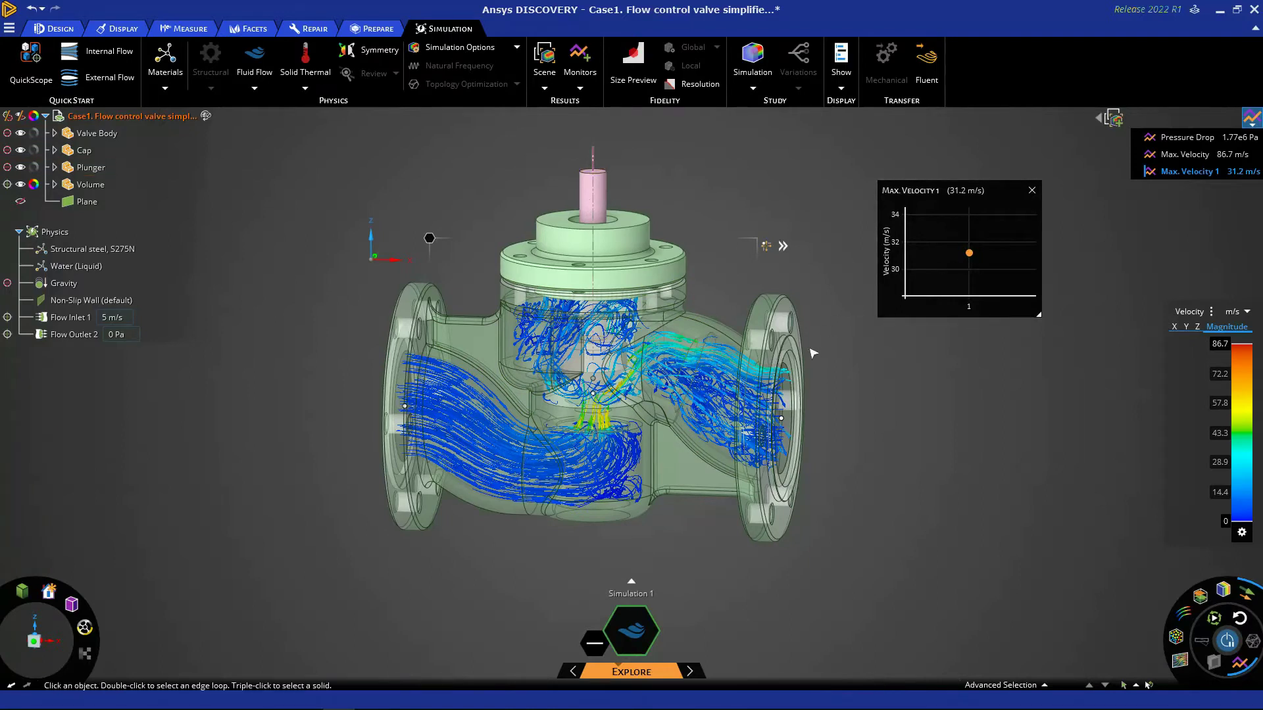
pyautogui.moveTo(969, 253)
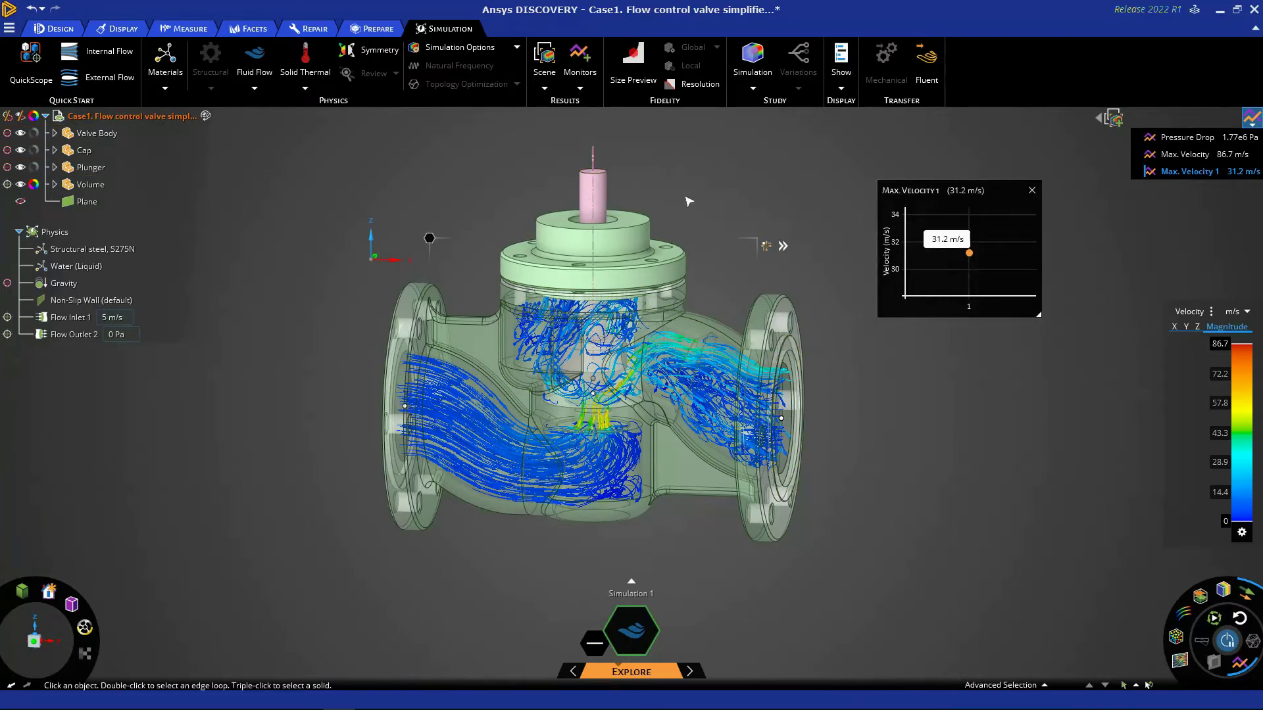
pyautogui.click(601, 200)
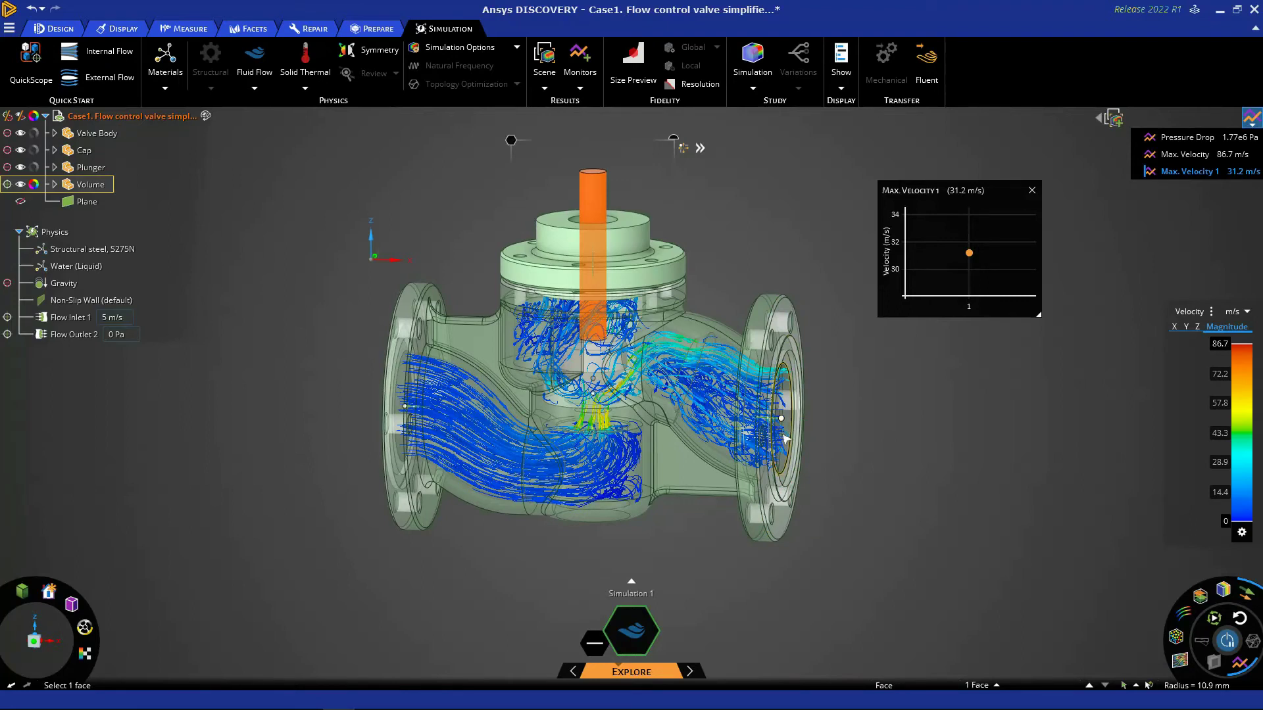
pyautogui.moveTo(954, 195); pyautogui.dragTo(971, 208)
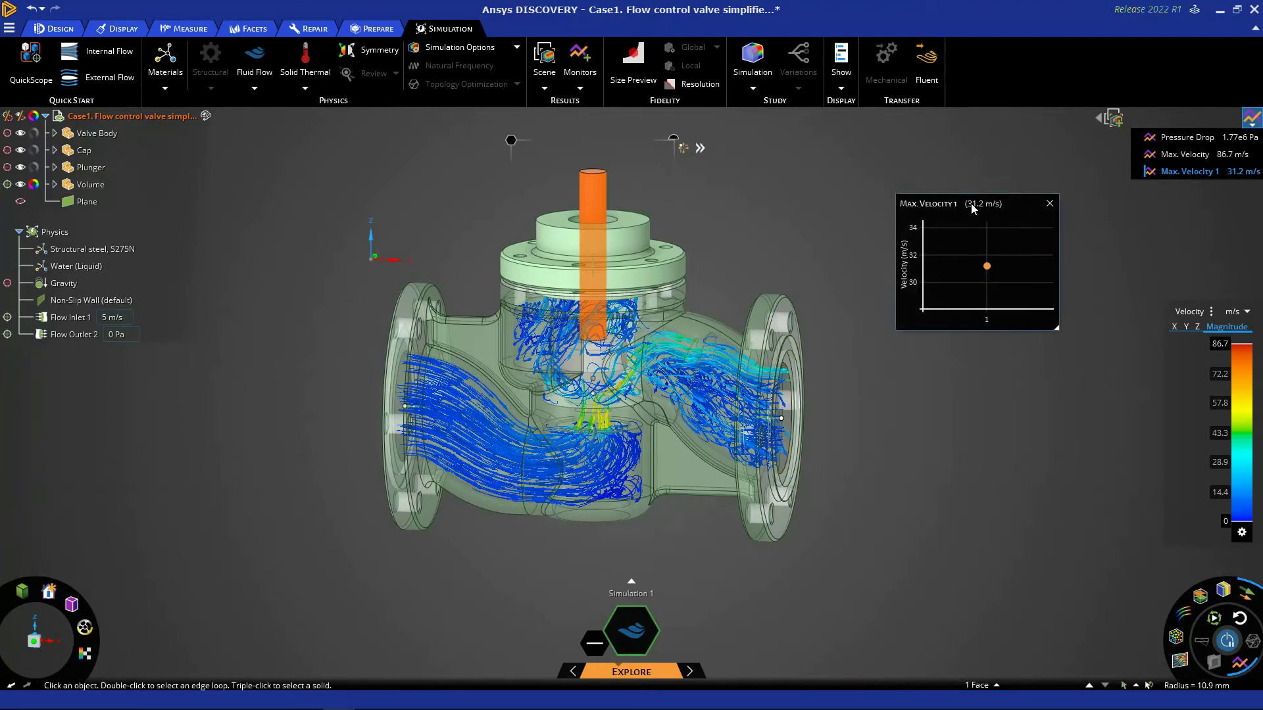
pyautogui.click(947, 469)
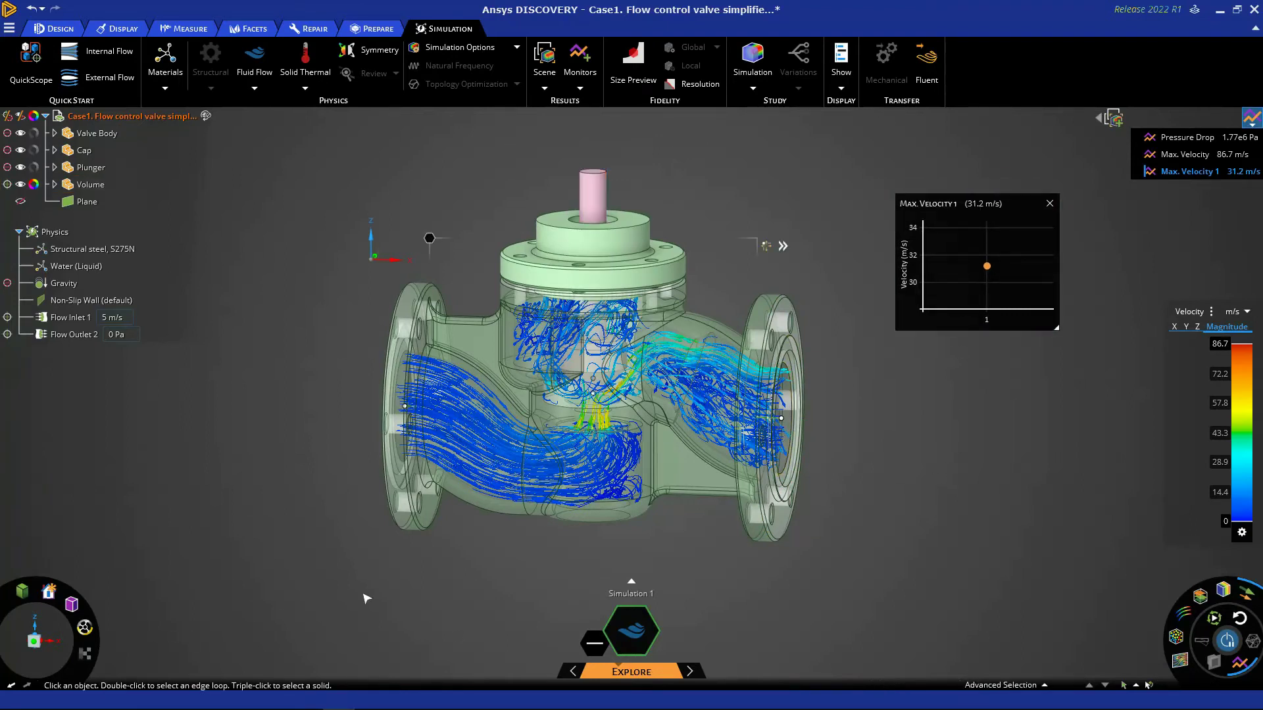
# Step: In the front view, move the whole plunger body straight up by 20 mm
pyautogui.click(35, 640)
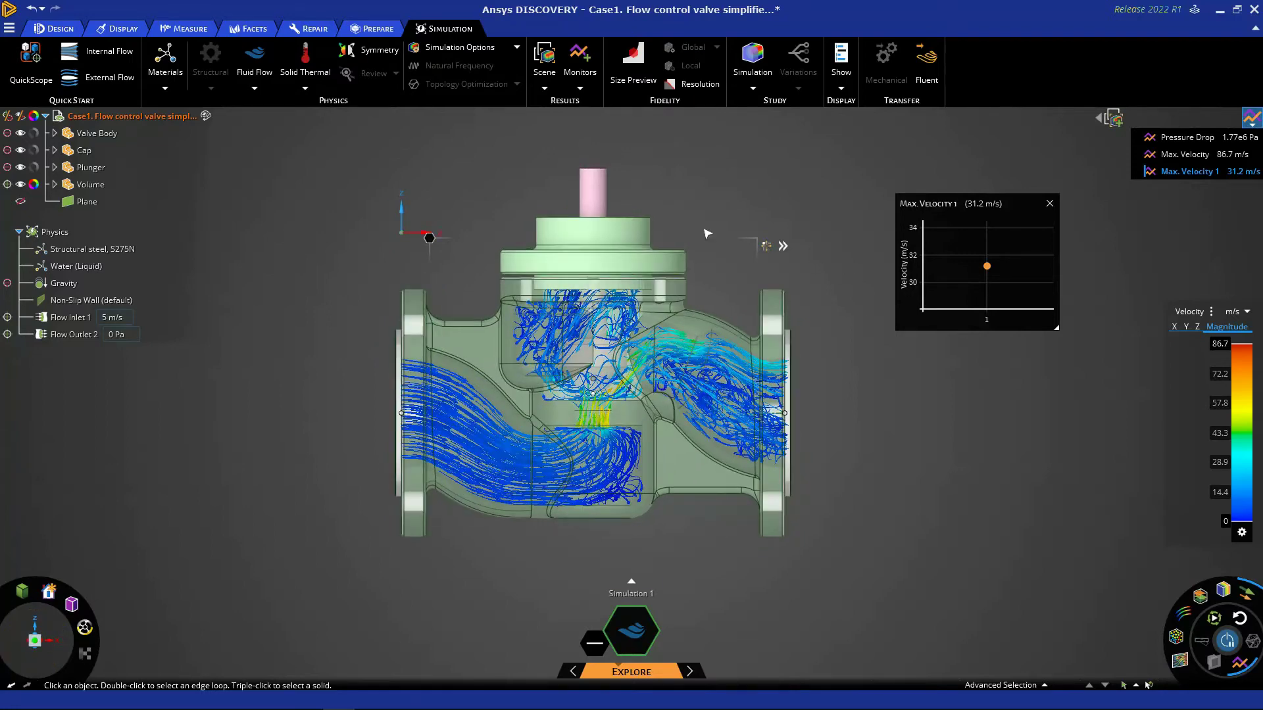
pyautogui.click(599, 191)
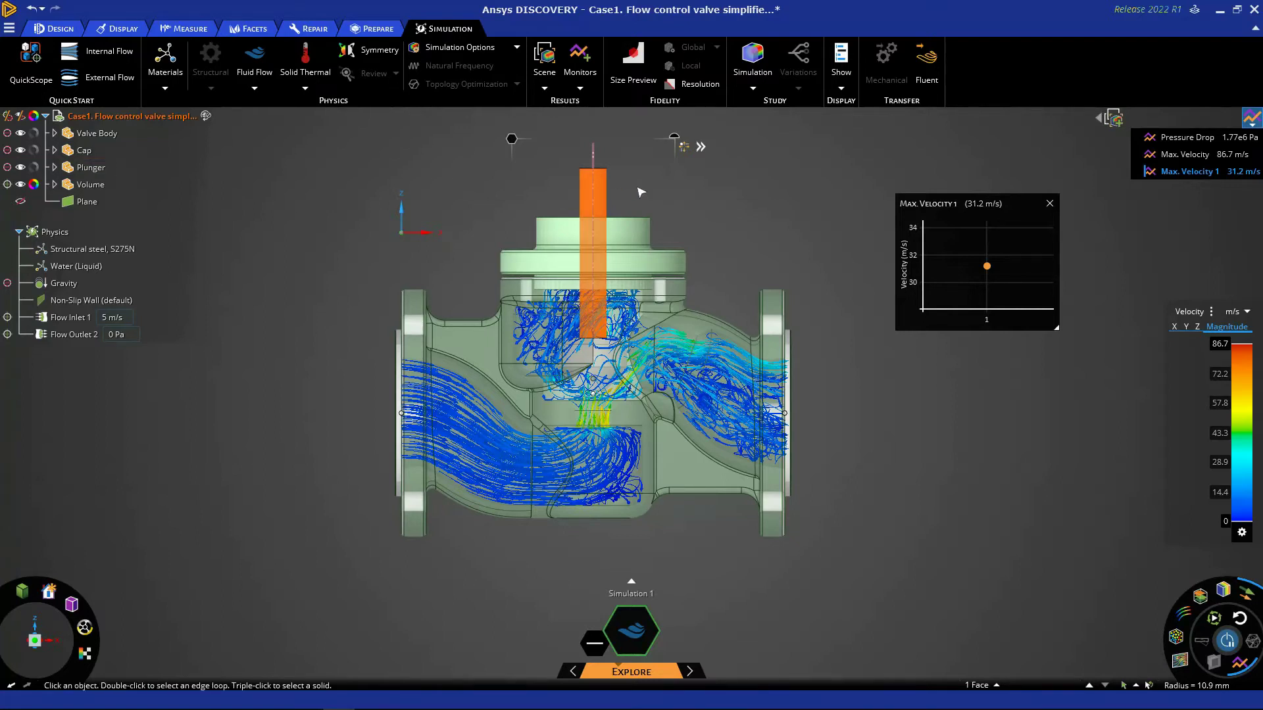
pyautogui.press('Escape')
pyautogui.tripleClick(600, 190)
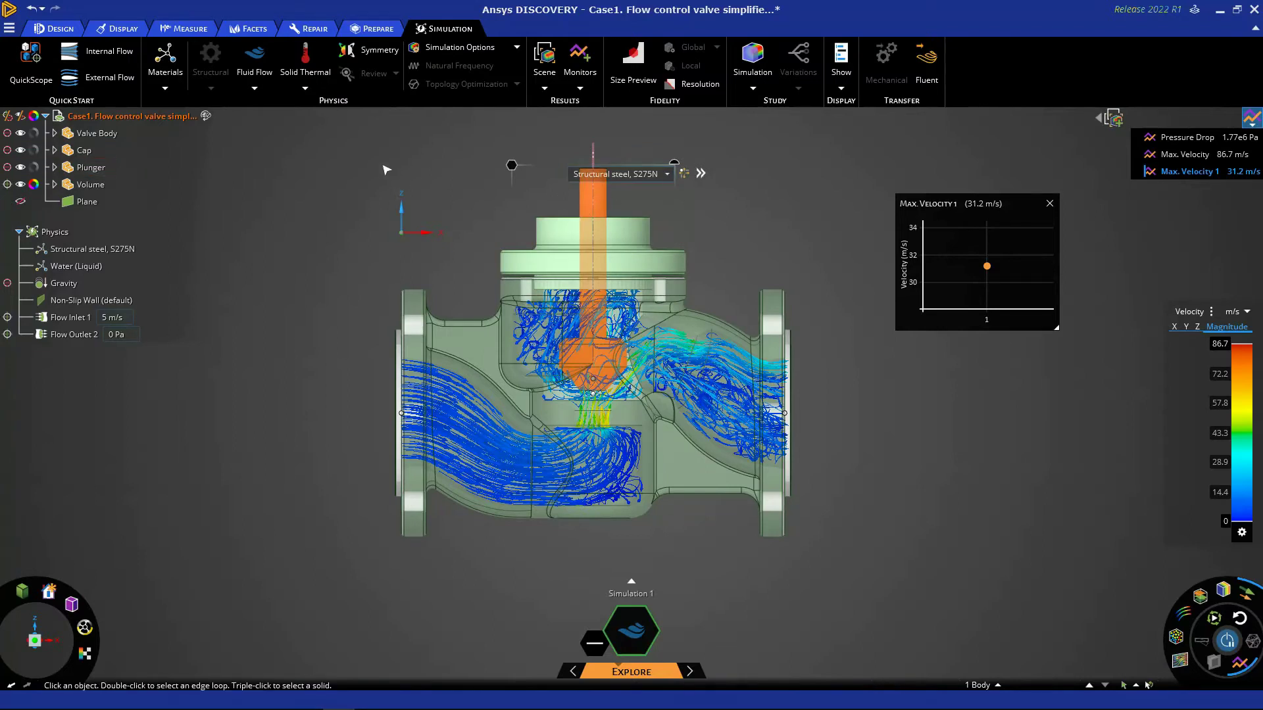
pyautogui.click(58, 28)
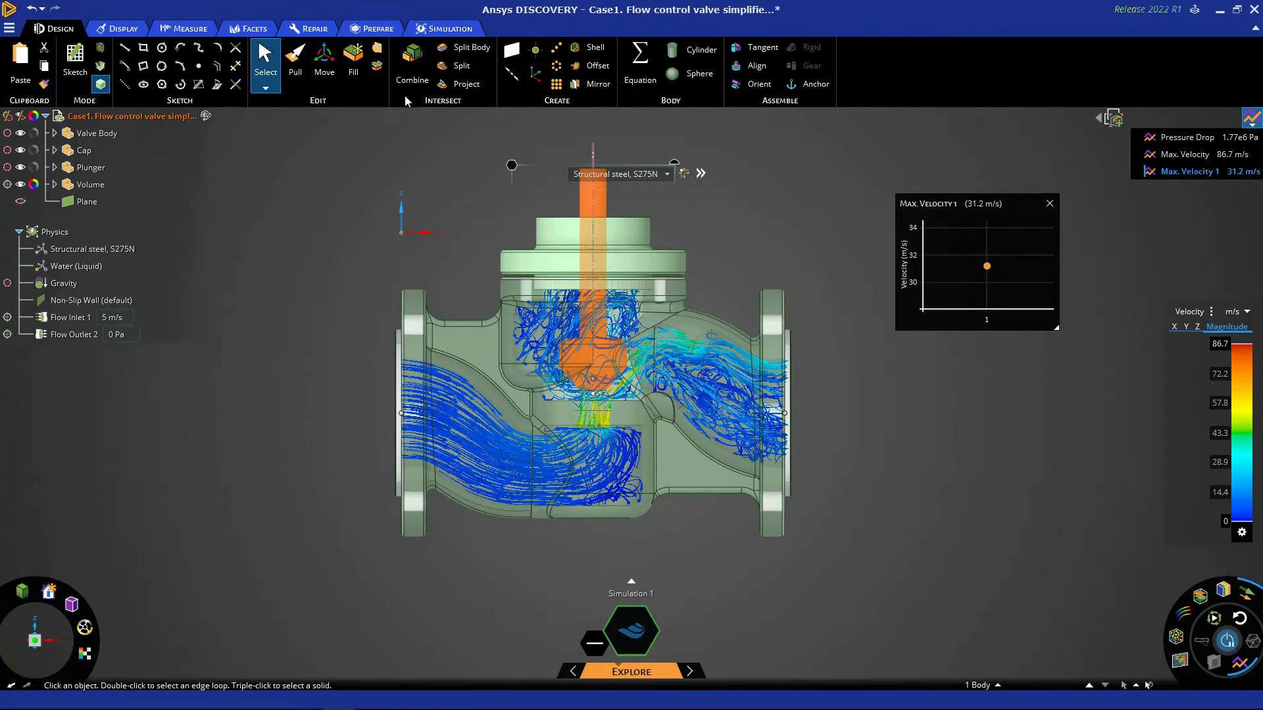
pyautogui.click(334, 64)
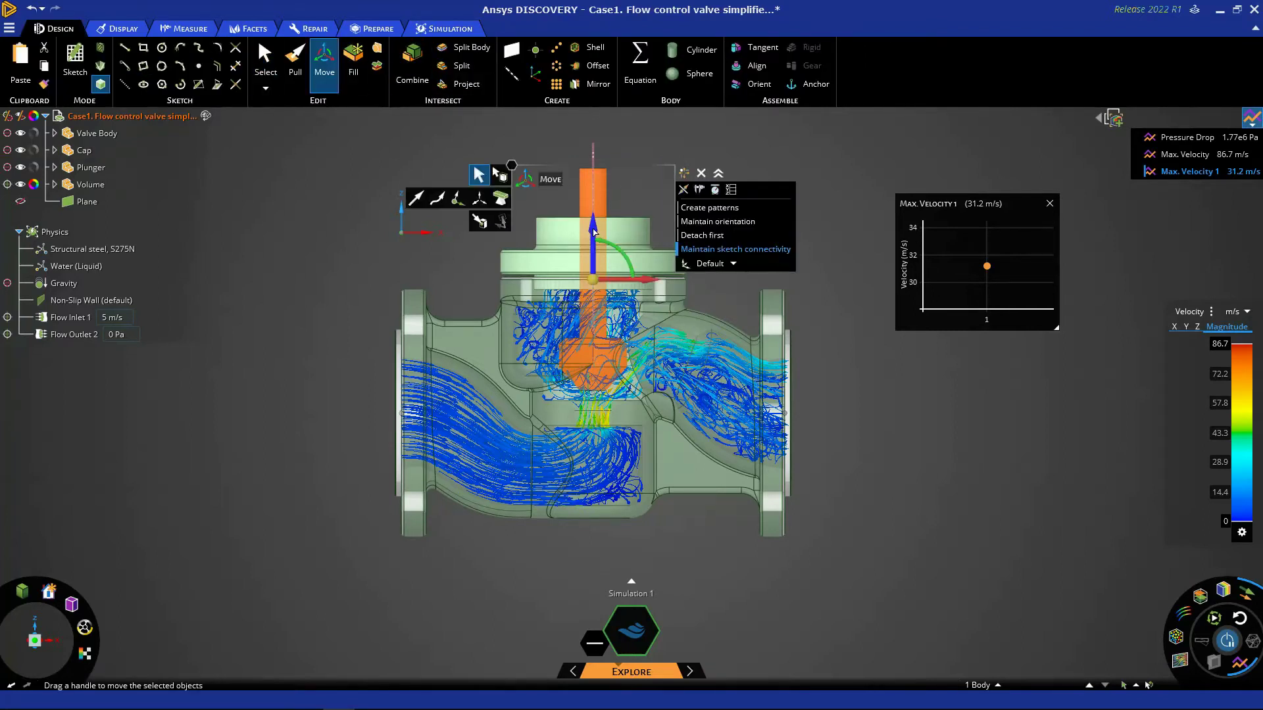
pyautogui.moveTo(594, 237); pyautogui.dragTo(593, 219)
pyautogui.write('2')
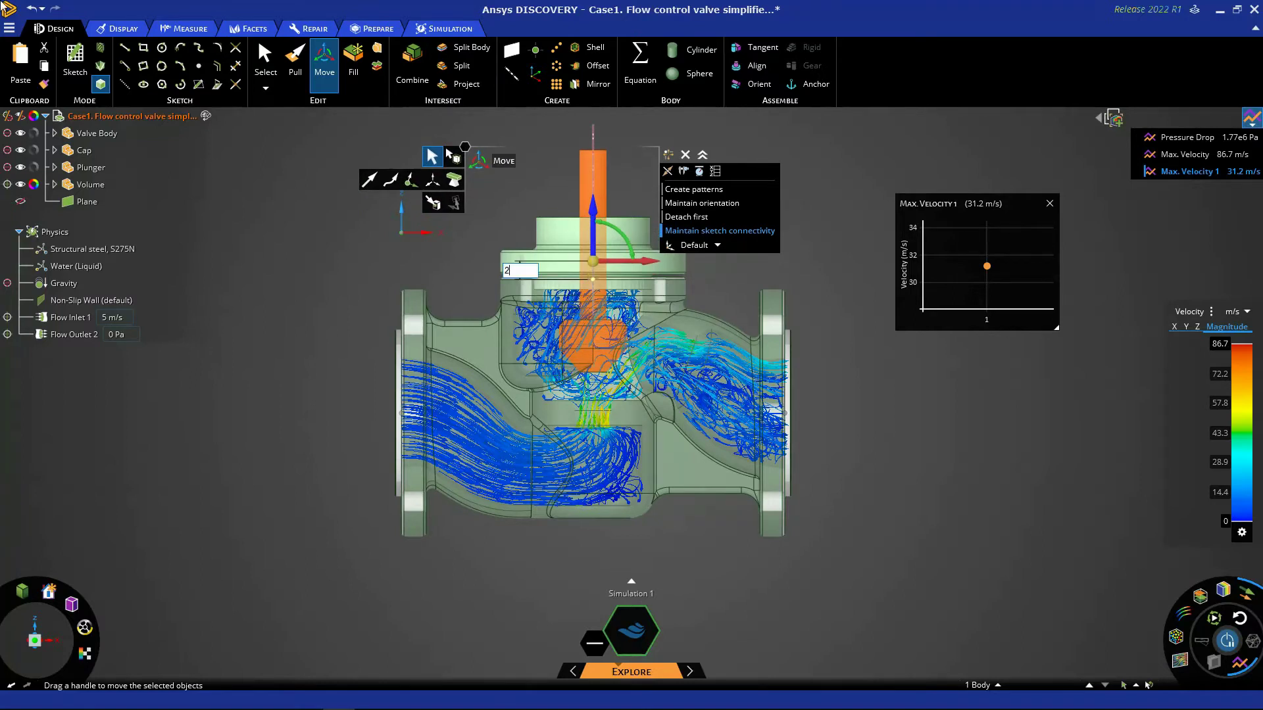
pyautogui.write('0')
pyautogui.press('Return')
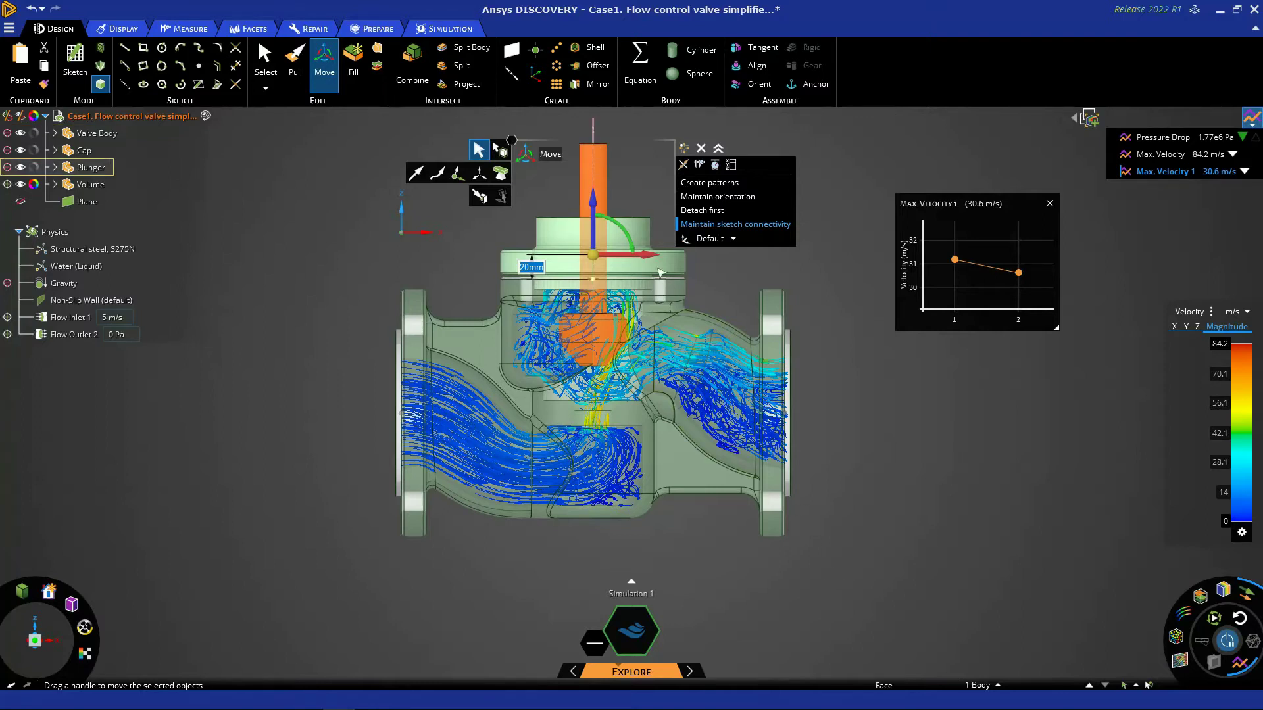
# Step: Check the outlet's updated maximum velocity chart and examine the velocity vectors around the raised plunger, leaving the Move tool
pyautogui.moveTo(1018, 276)
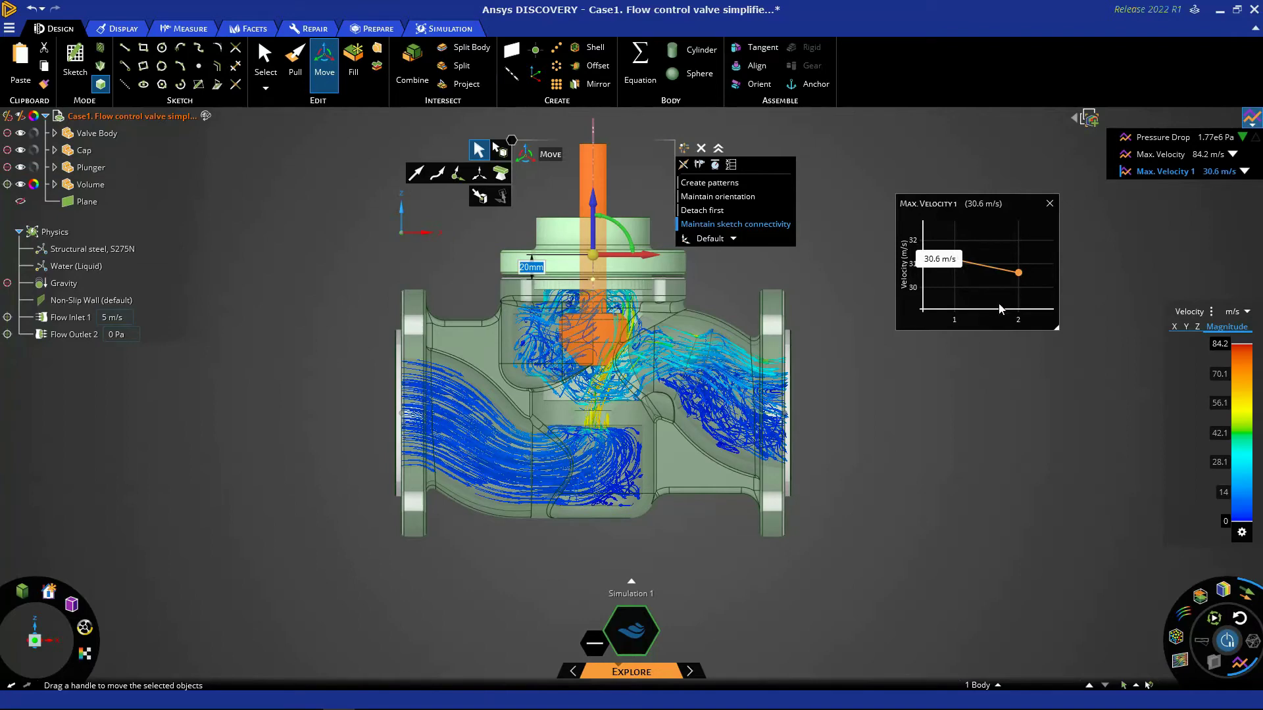
pyautogui.moveTo(882, 428); pyautogui.dragTo(772, 408, button='middle')
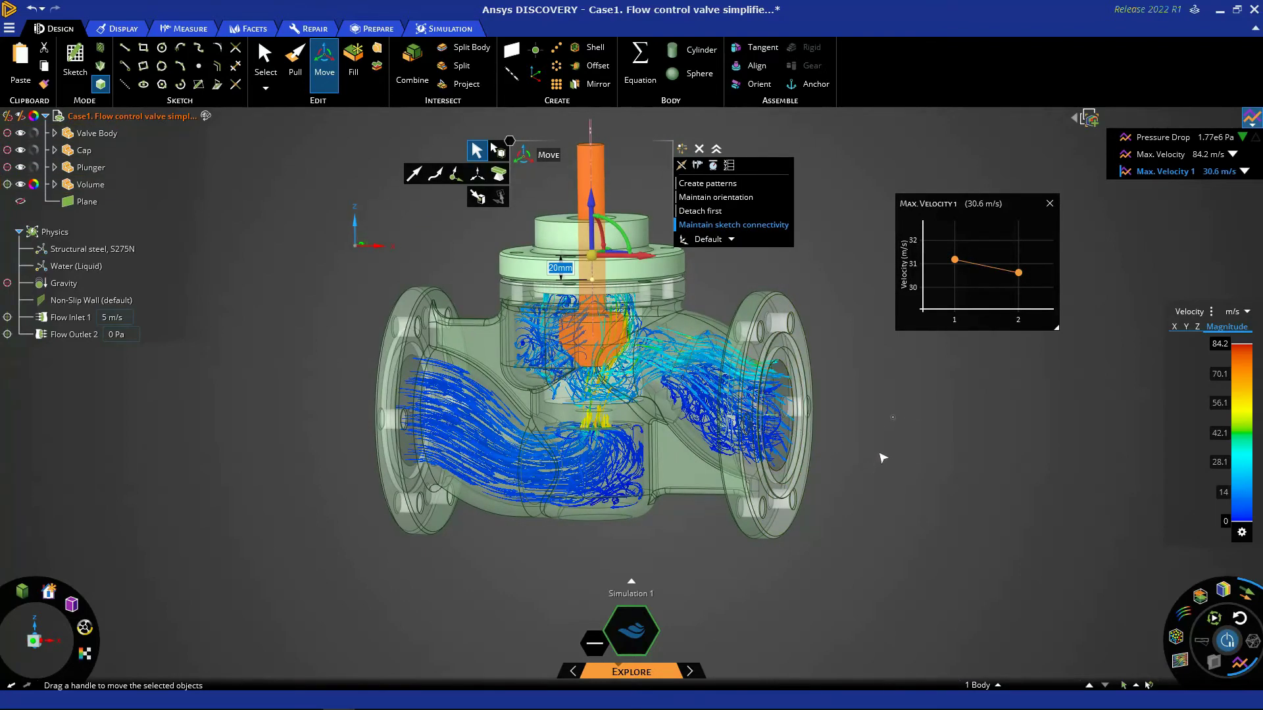
pyautogui.moveTo(878, 455); pyautogui.dragTo(917, 454, button='middle')
pyautogui.press('Escape')
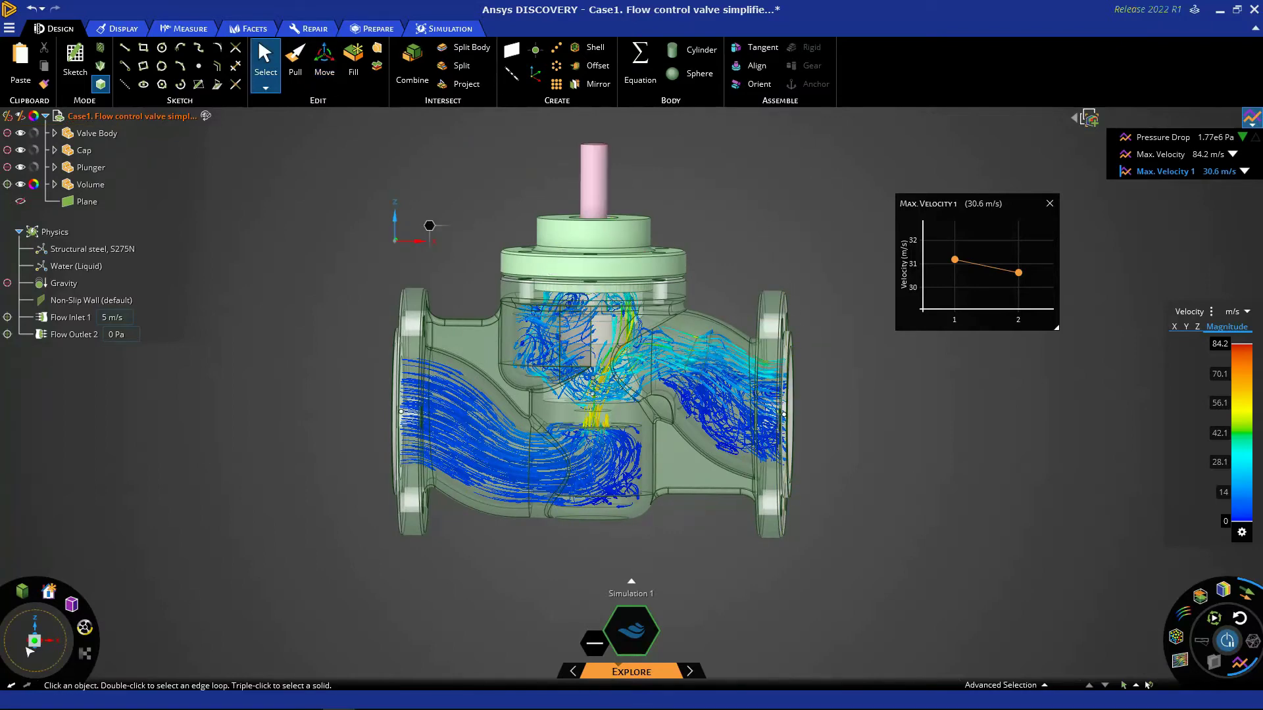
pyautogui.click(36, 644)
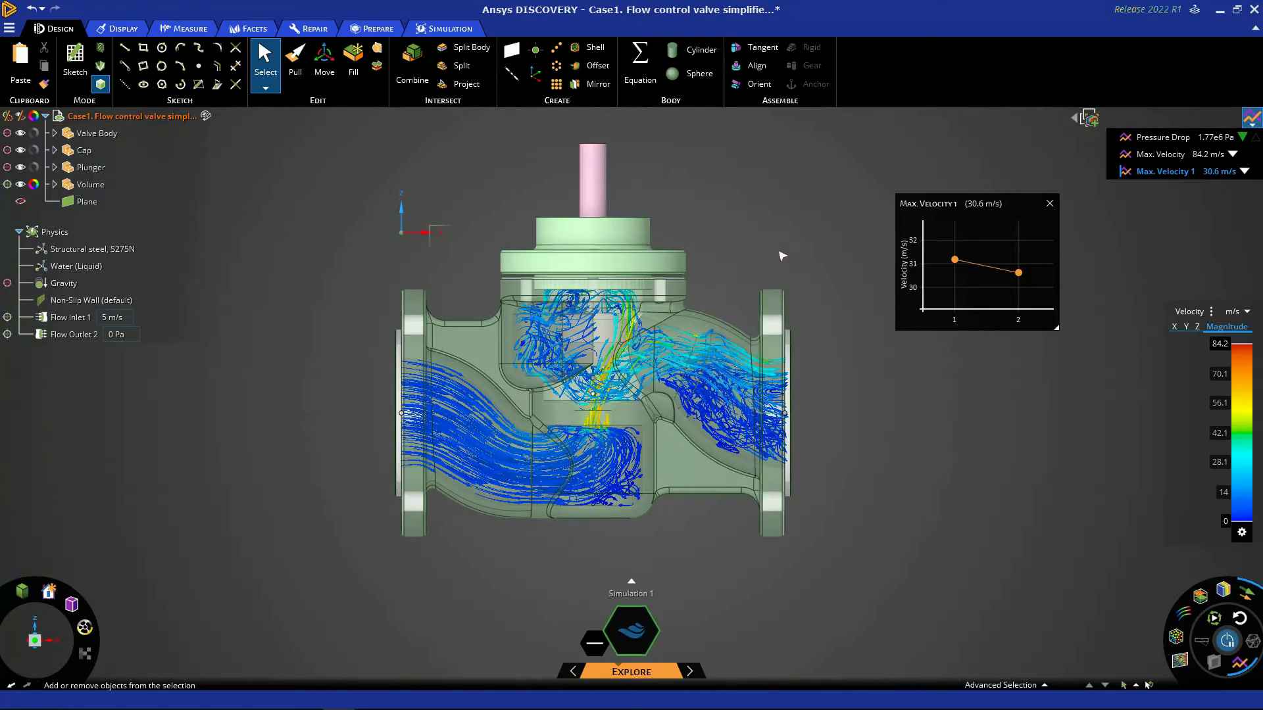
pyautogui.moveTo(761, 268); pyautogui.dragTo(835, 257, button='middle')
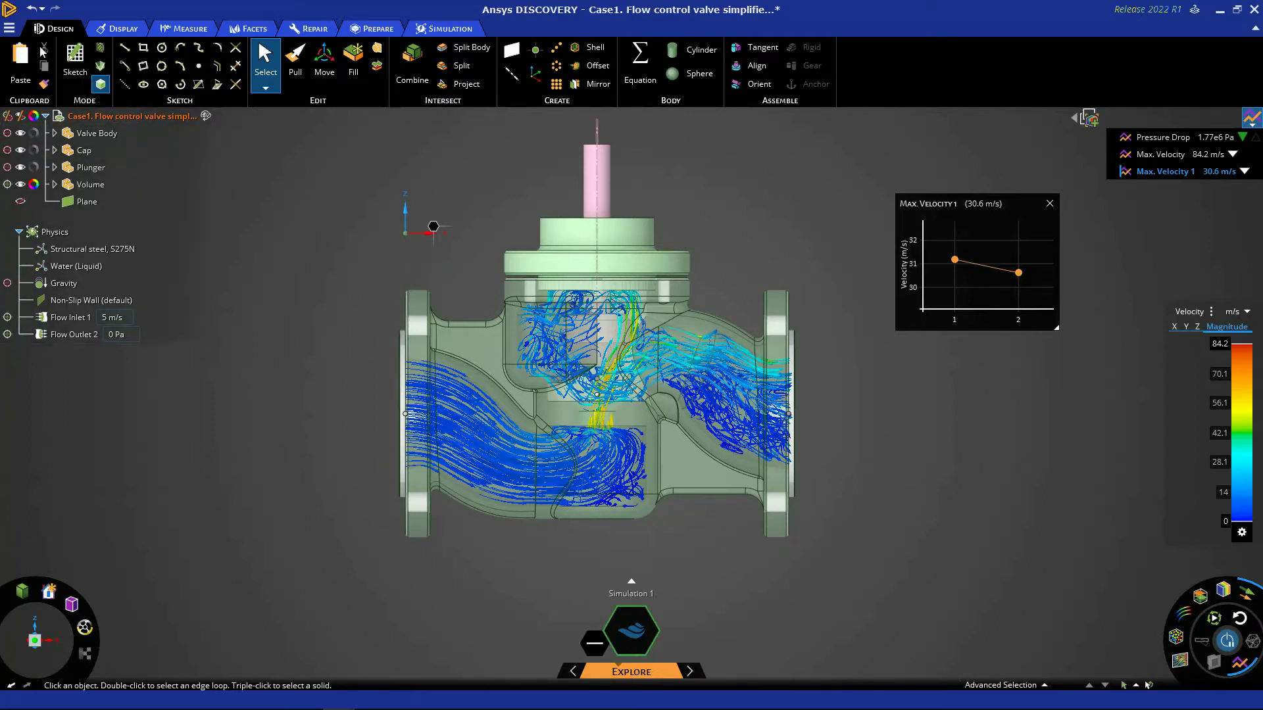
pyautogui.click(9, 28)
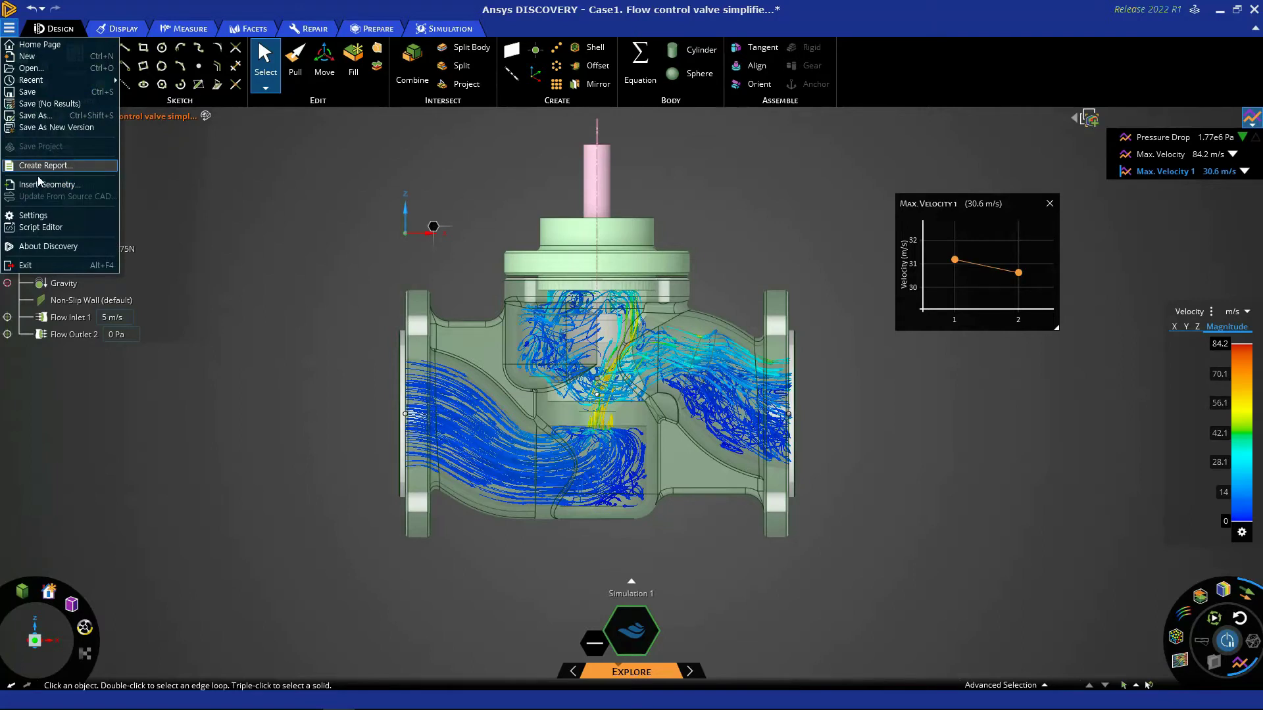
pyautogui.click(234, 388)
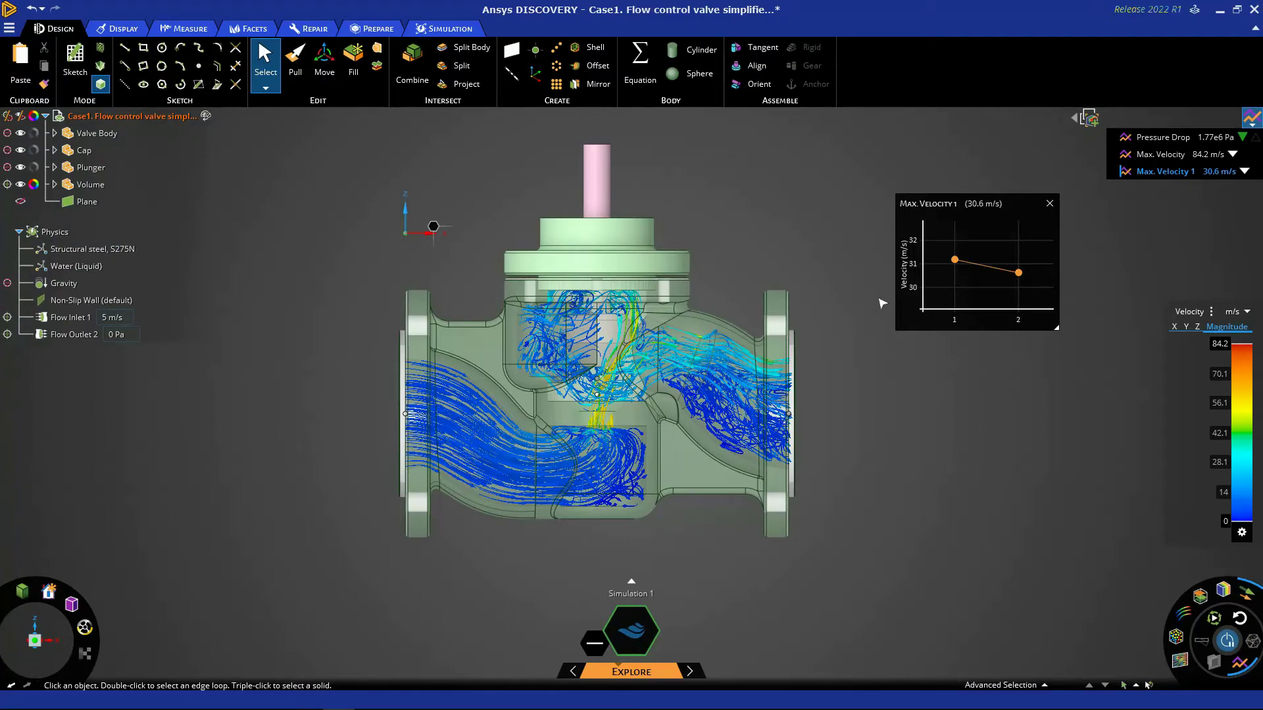
# Step: Replace the velocity vectors with contours, particles and finally streamlines, and make the streamlines thicker
pyautogui.moveTo(882, 463); pyautogui.dragTo(851, 462, button='middle')
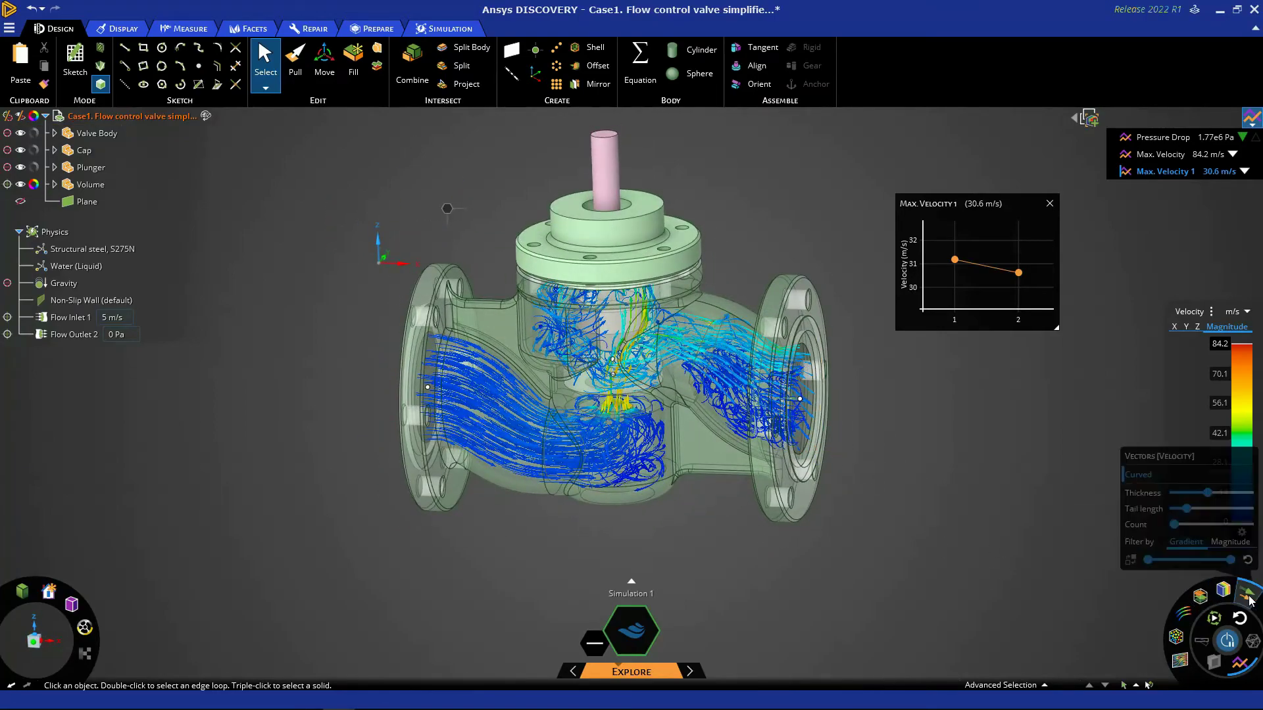
pyautogui.click(1210, 602)
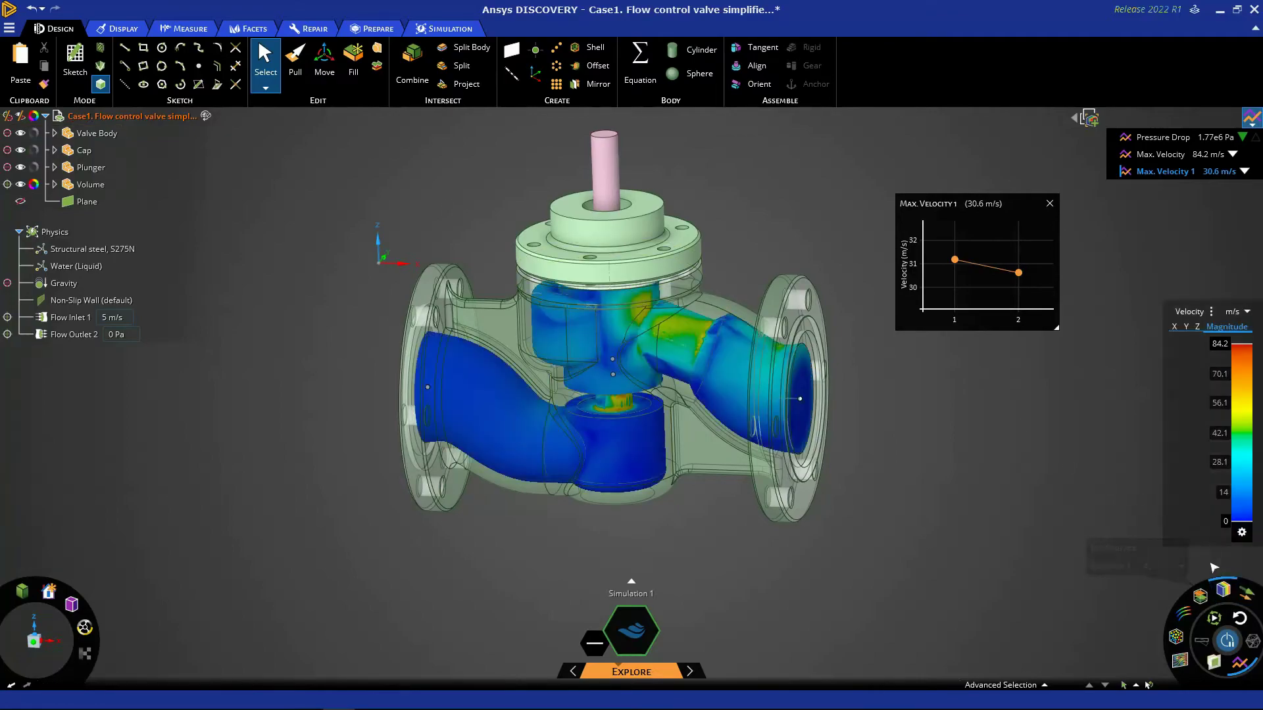
pyautogui.click(1175, 637)
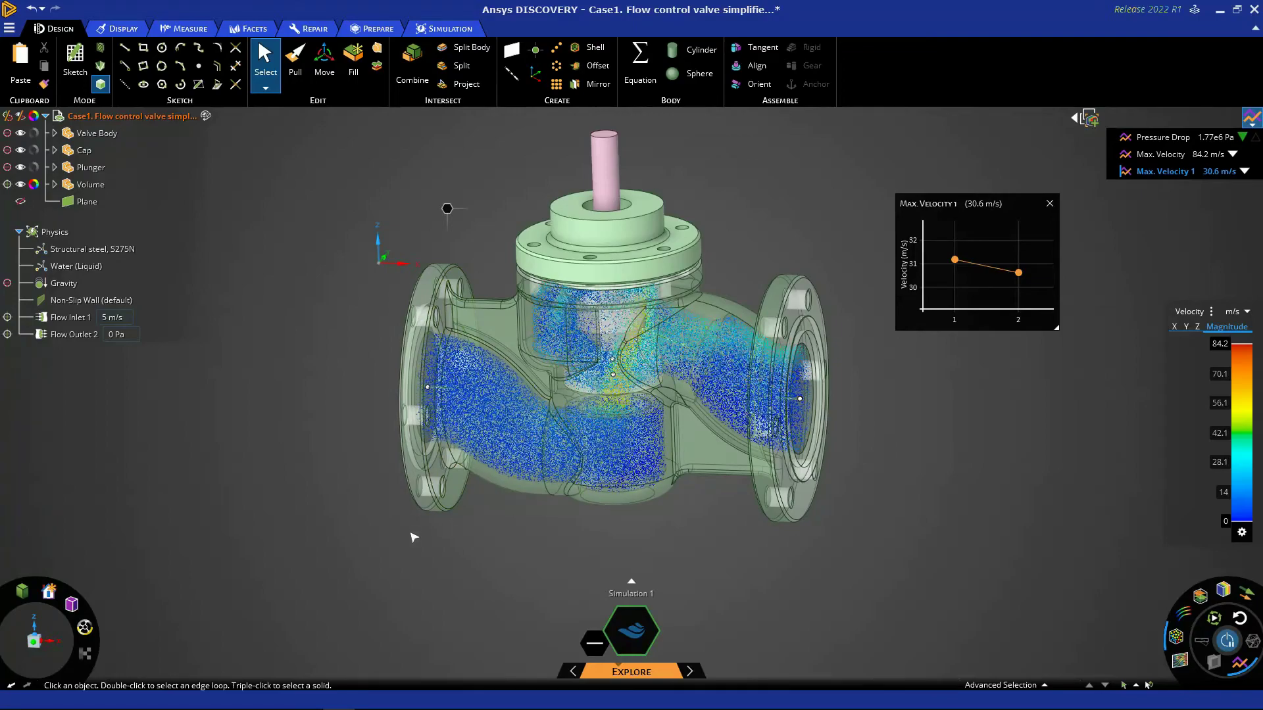
pyautogui.click(1186, 617)
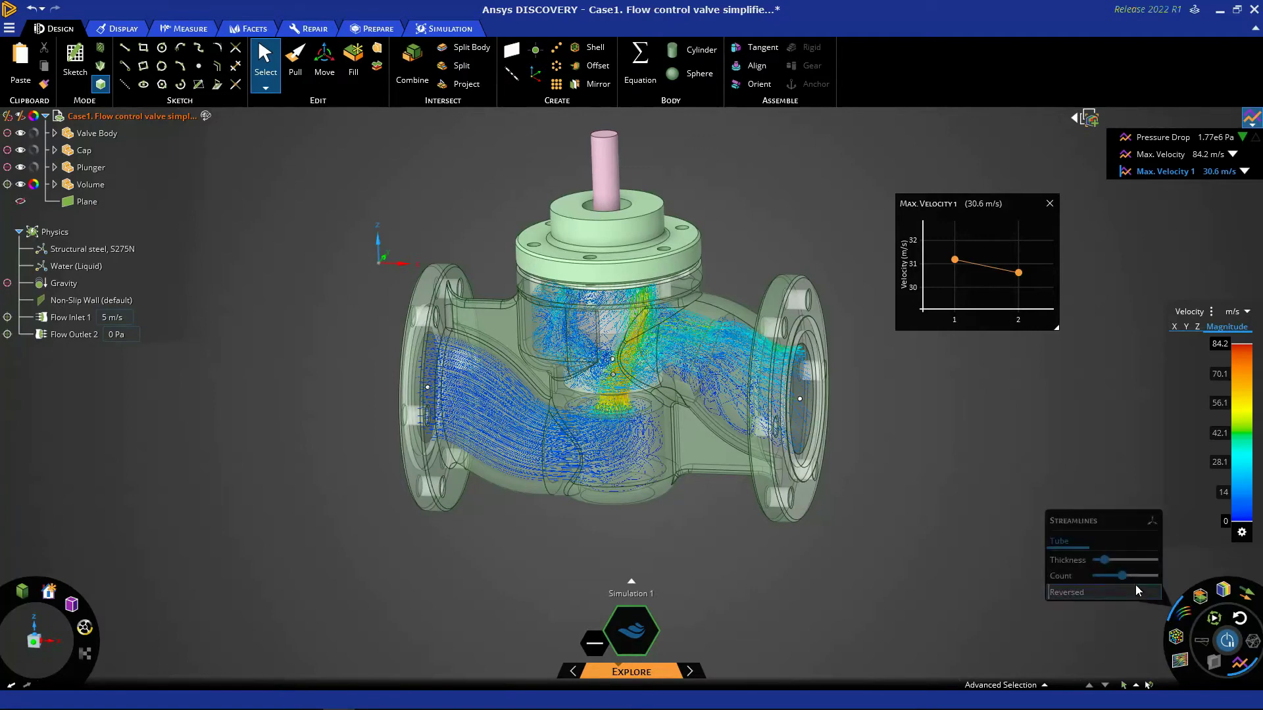
pyautogui.moveTo(1110, 561); pyautogui.dragTo(1132, 567)
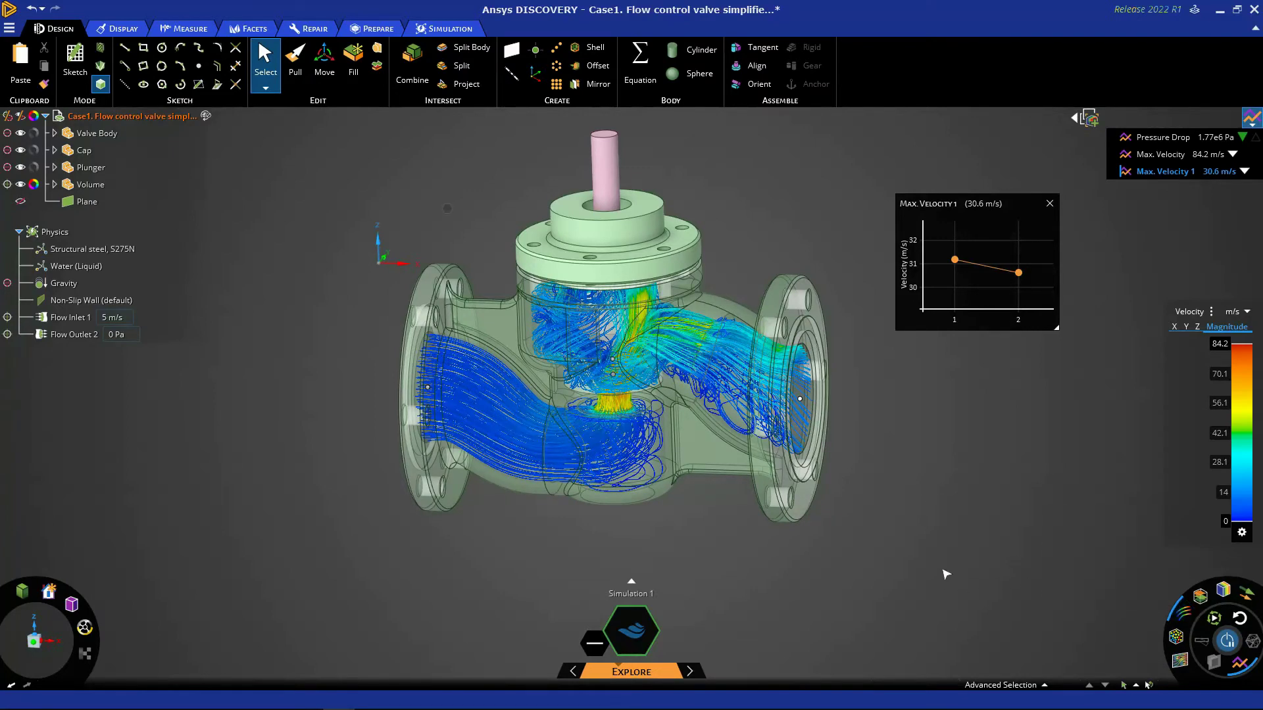
pyautogui.click(1088, 119)
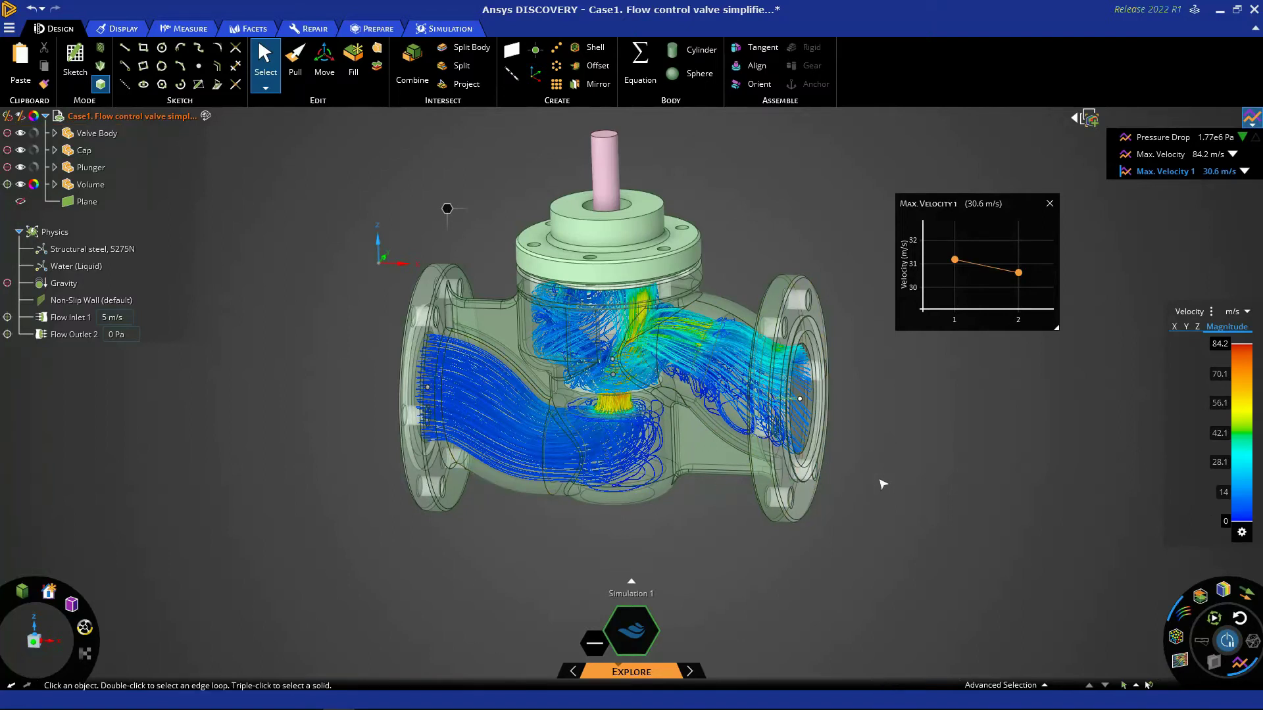
# Step: Create a report of the simulation and save it to the desktop as the web page Case1. Flow control valve simplified_22R1.htm
pyautogui.click(131, 116)
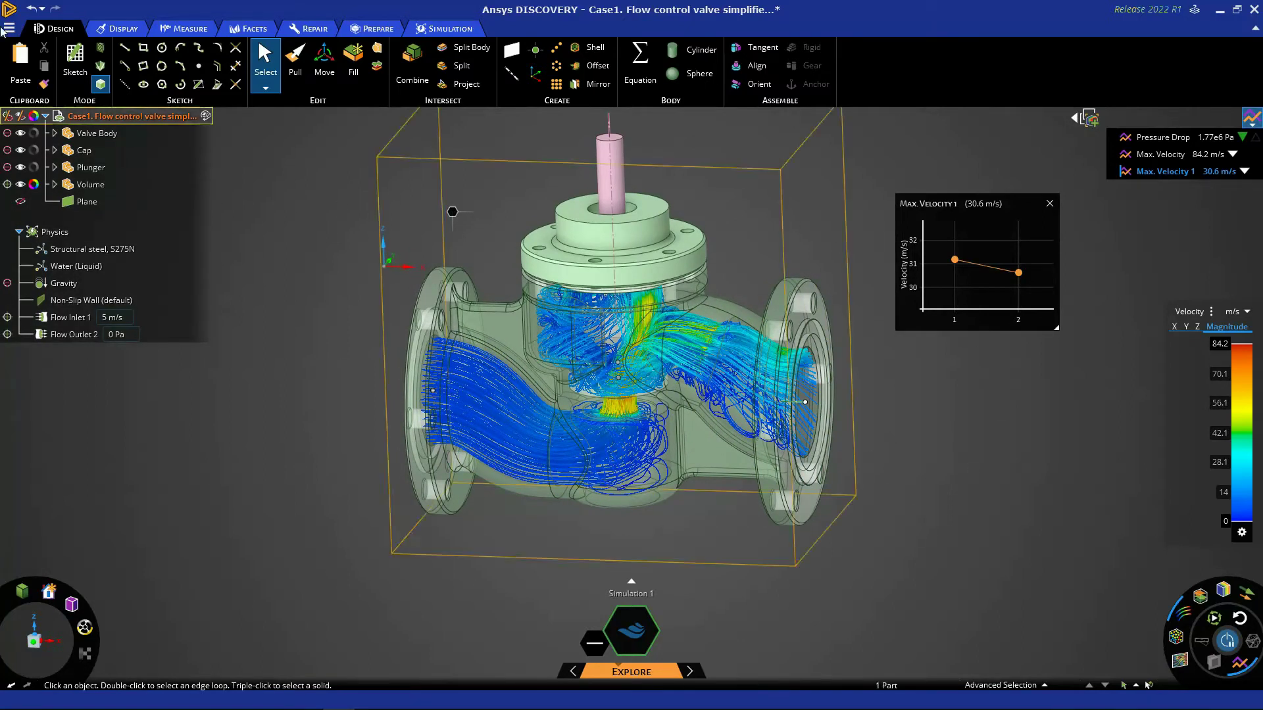
pyautogui.click(8, 28)
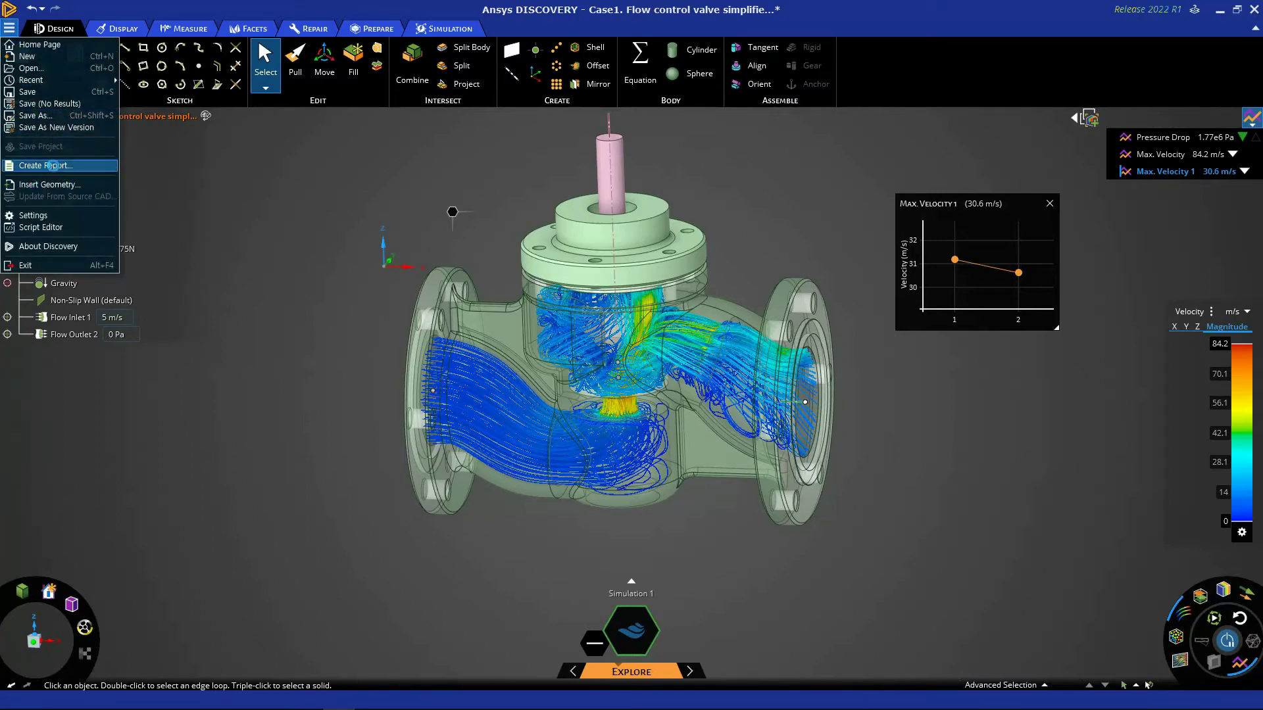
pyautogui.click(46, 166)
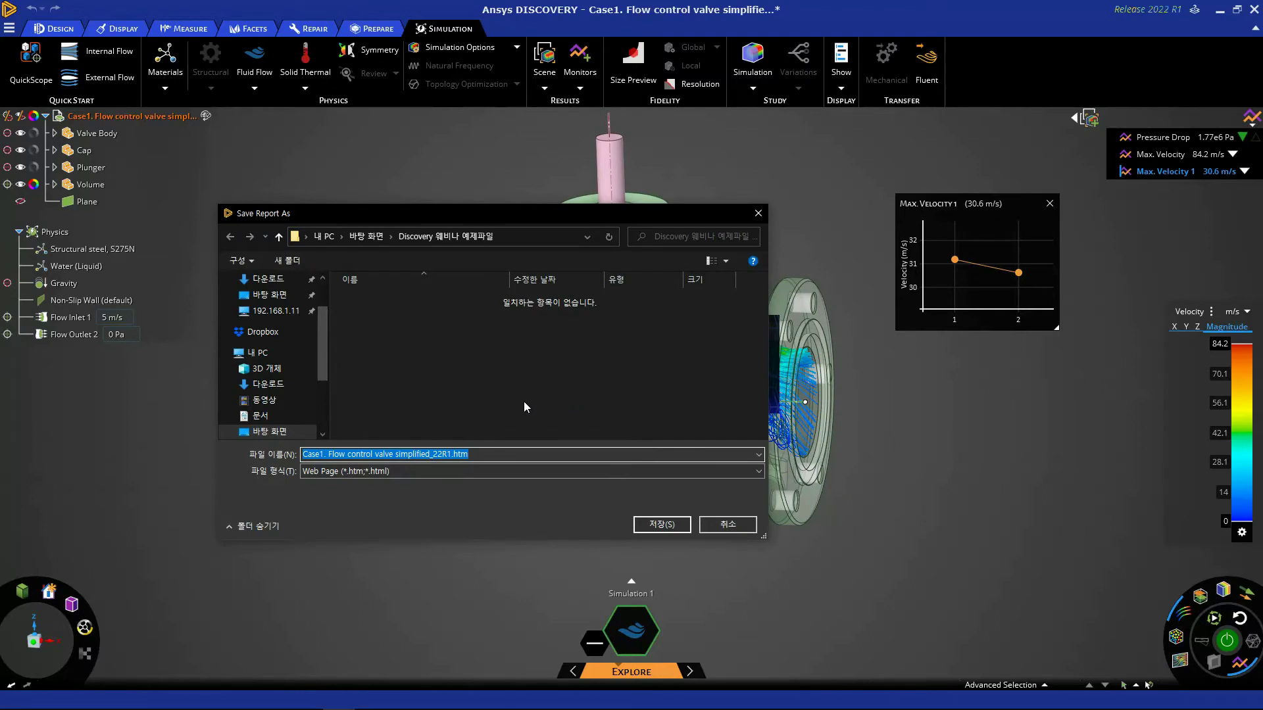
pyautogui.click(454, 472)
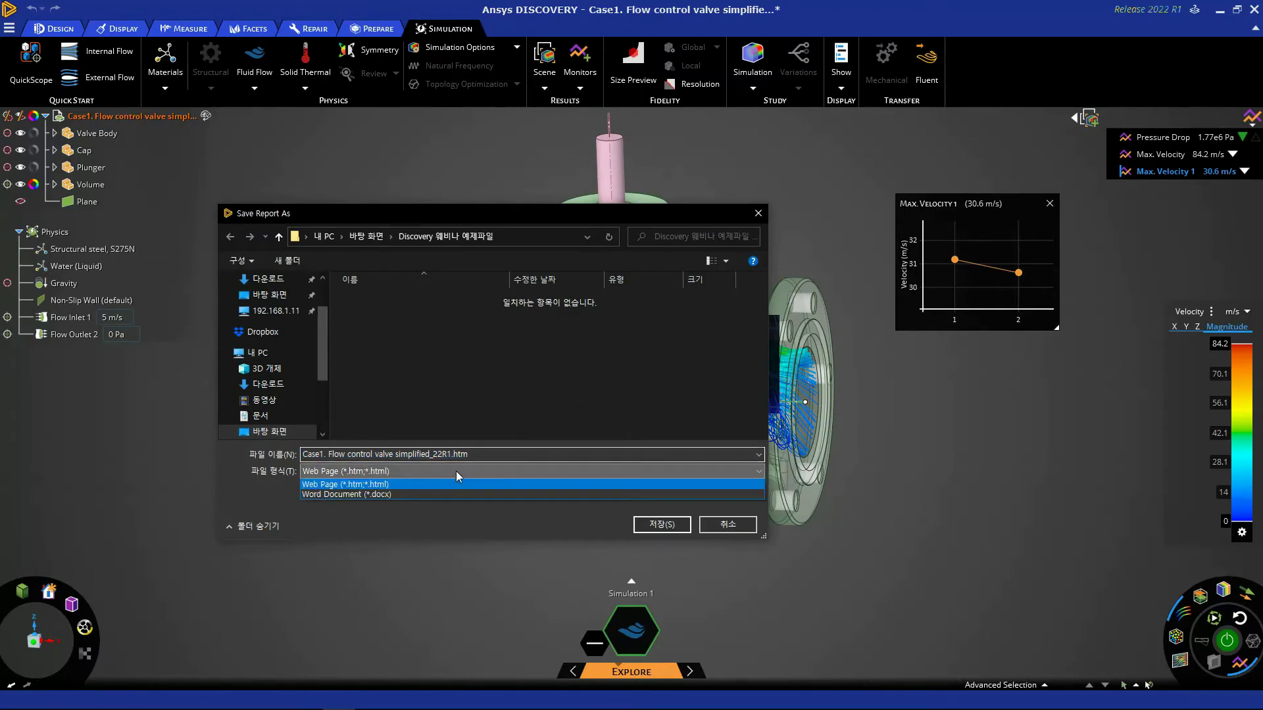
pyautogui.click(380, 487)
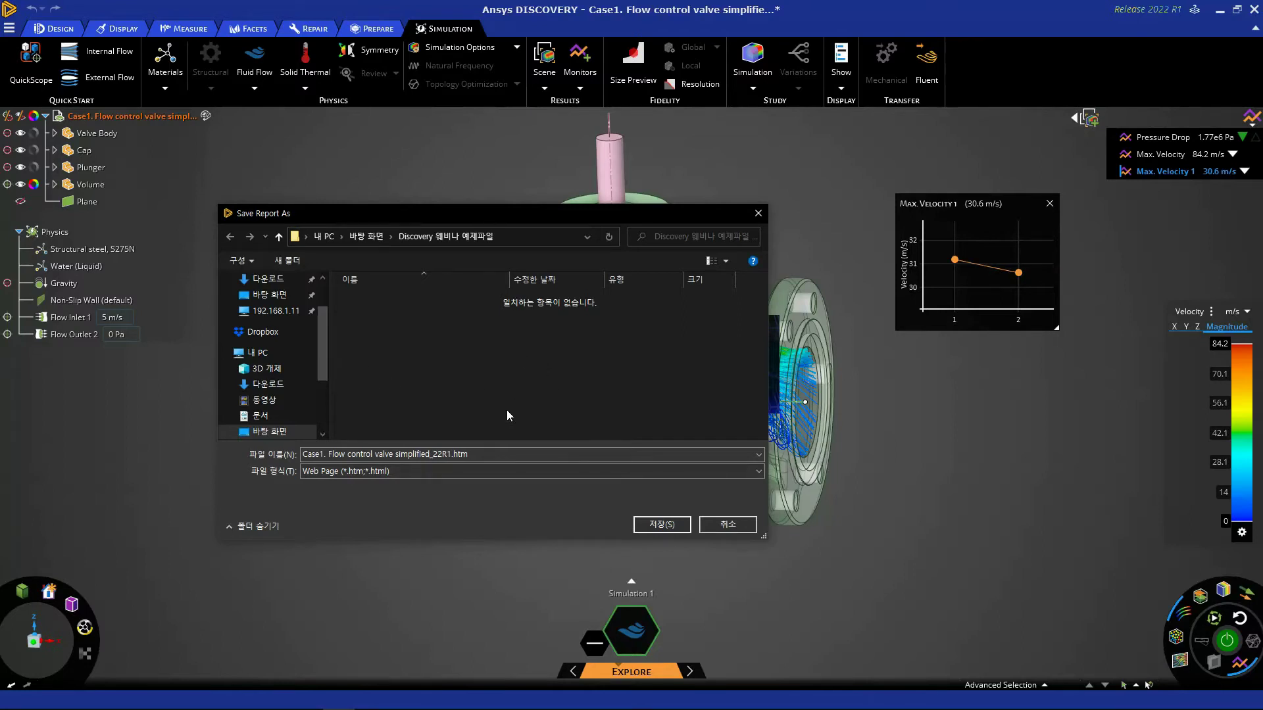
pyautogui.click(471, 454)
pyautogui.click(470, 453)
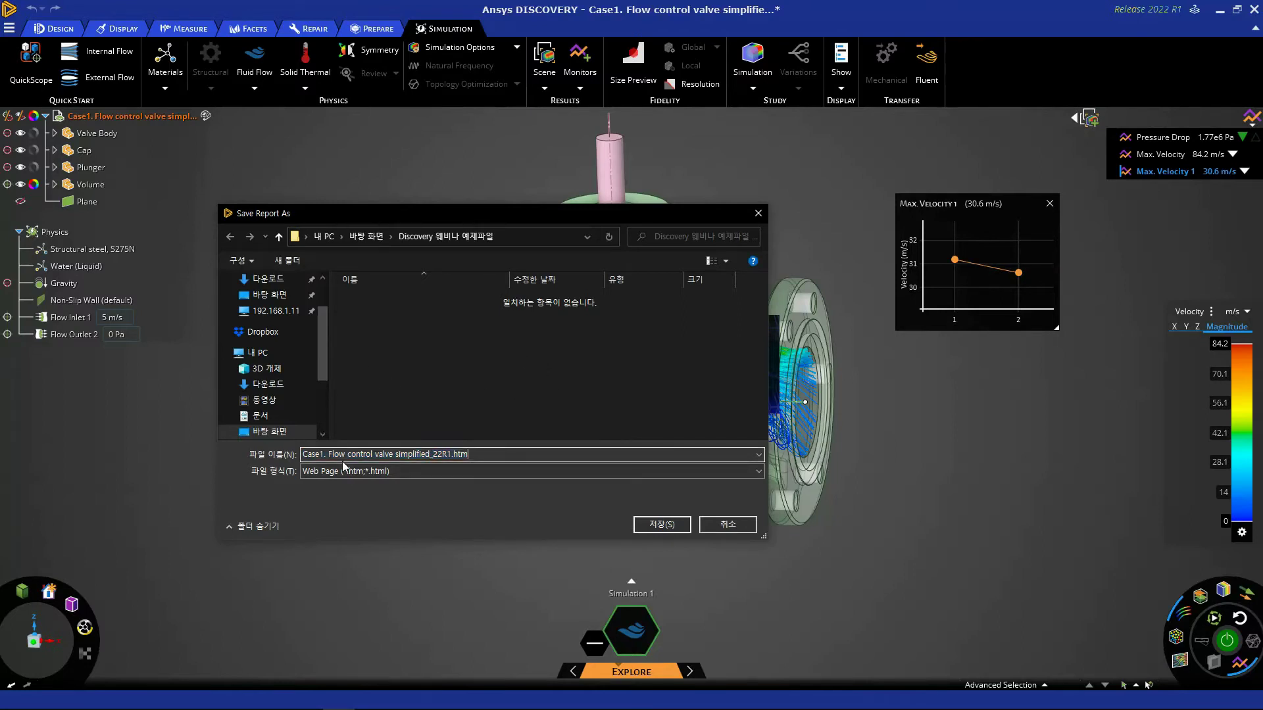
pyautogui.click(661, 525)
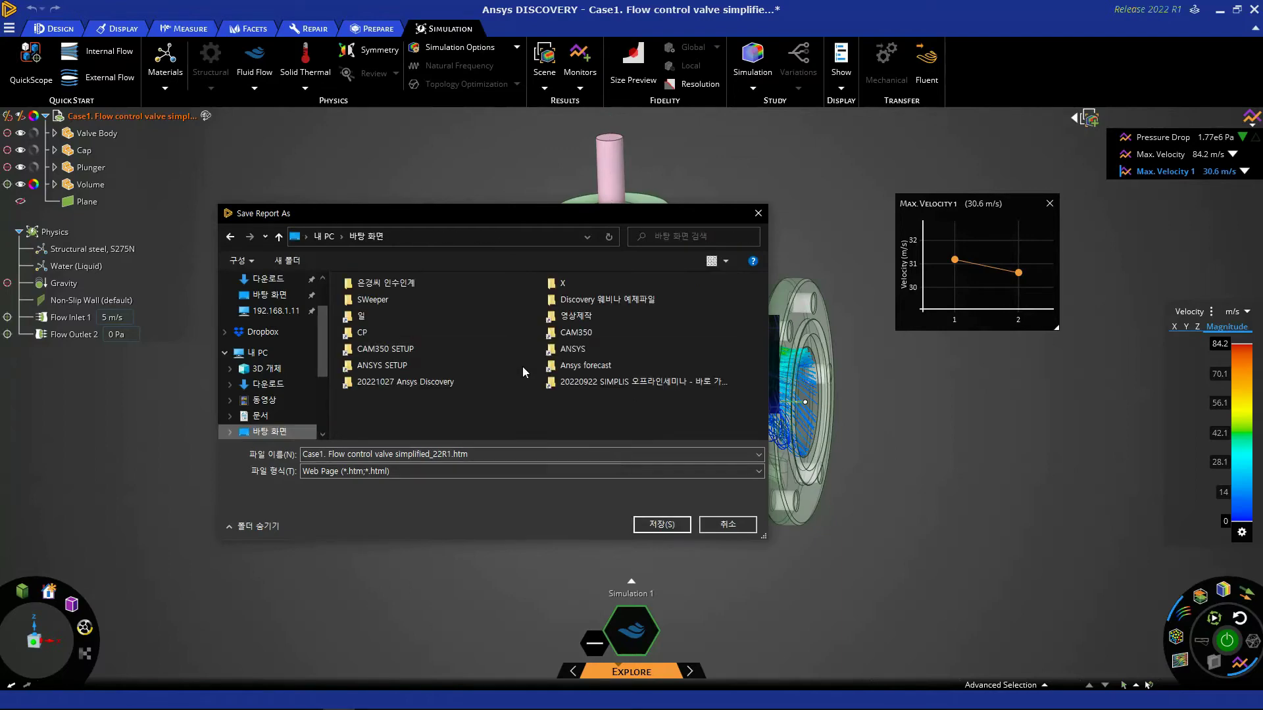
pyautogui.click(665, 525)
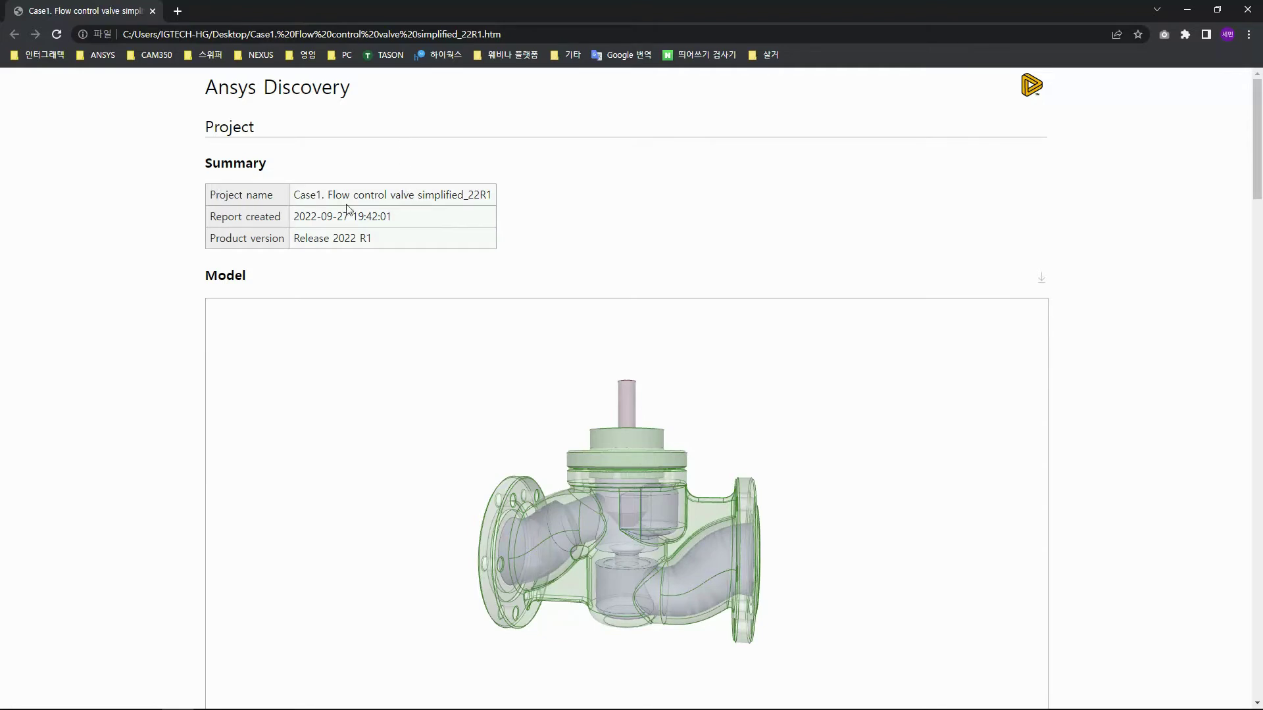
# Step: Read the project name, creation date and product version in the report's project summary
pyautogui.moveTo(296, 191); pyautogui.dragTo(494, 237)
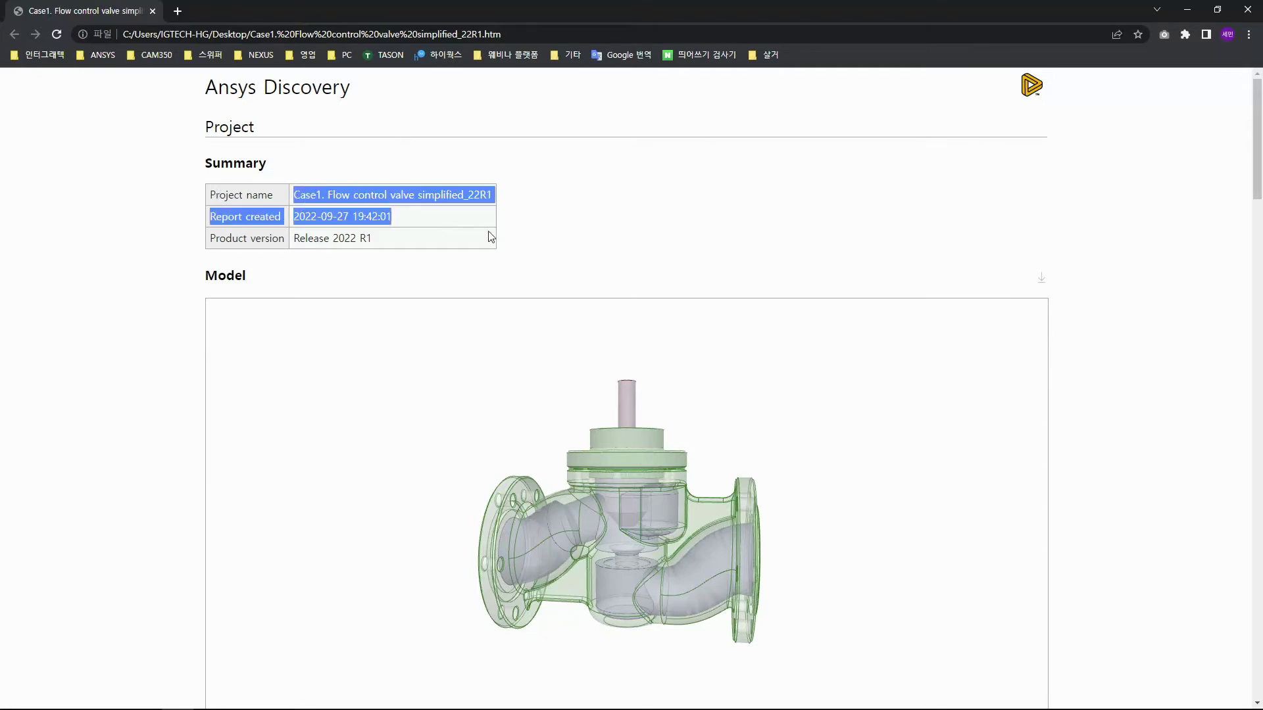
pyautogui.click(507, 236)
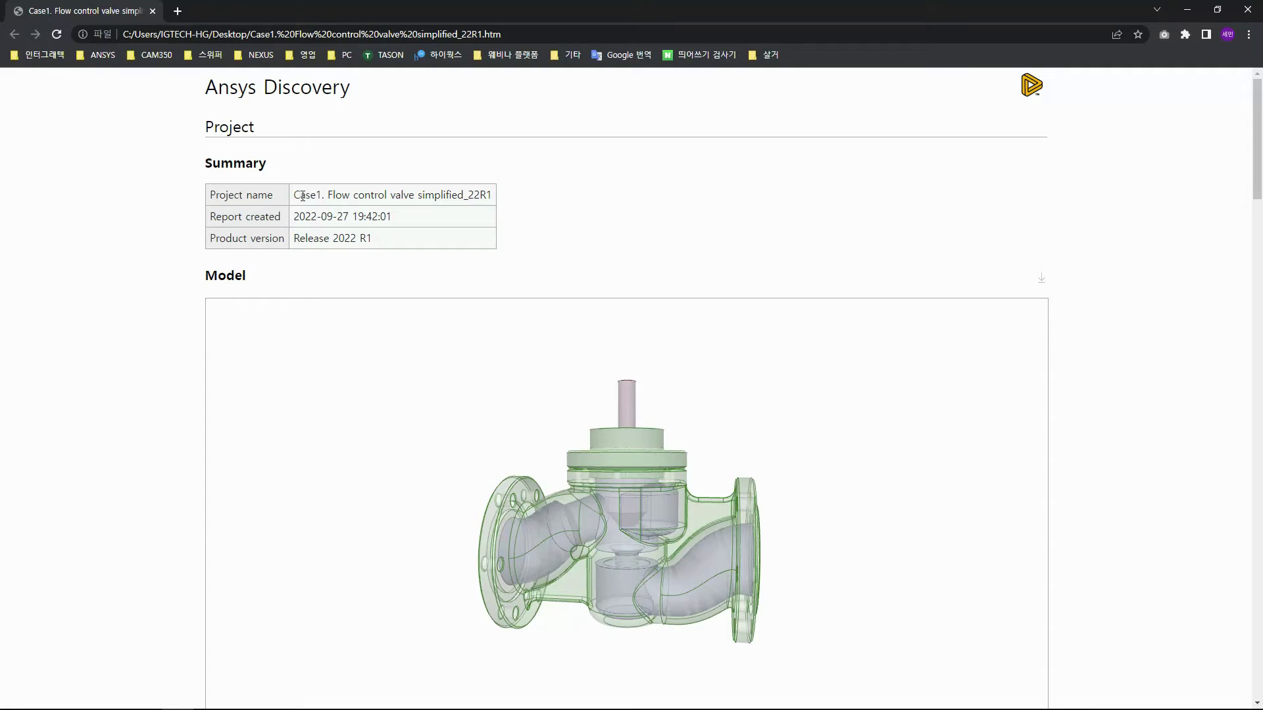
pyautogui.moveTo(302, 195); pyautogui.dragTo(572, 219)
pyautogui.click(572, 220)
pyautogui.moveTo(372, 243); pyautogui.dragTo(293, 243)
pyautogui.click(479, 254)
# Step: Rotate the report's 3D valve model and review the geometry, material properties and physics conditions listed below it
pyautogui.scroll(-5, 1013, 223)
pyautogui.scroll(2, 714, 372)
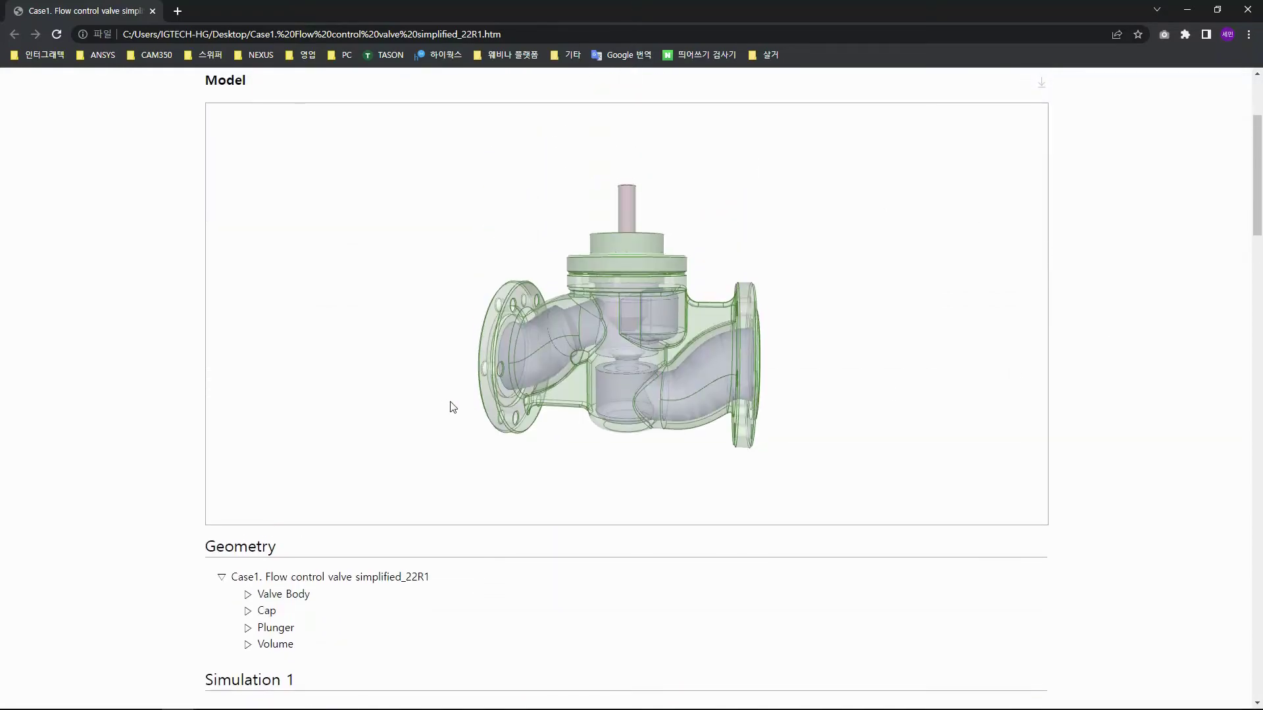
pyautogui.moveTo(453, 407); pyautogui.dragTo(506, 417)
pyautogui.scroll(-3, 77, 443)
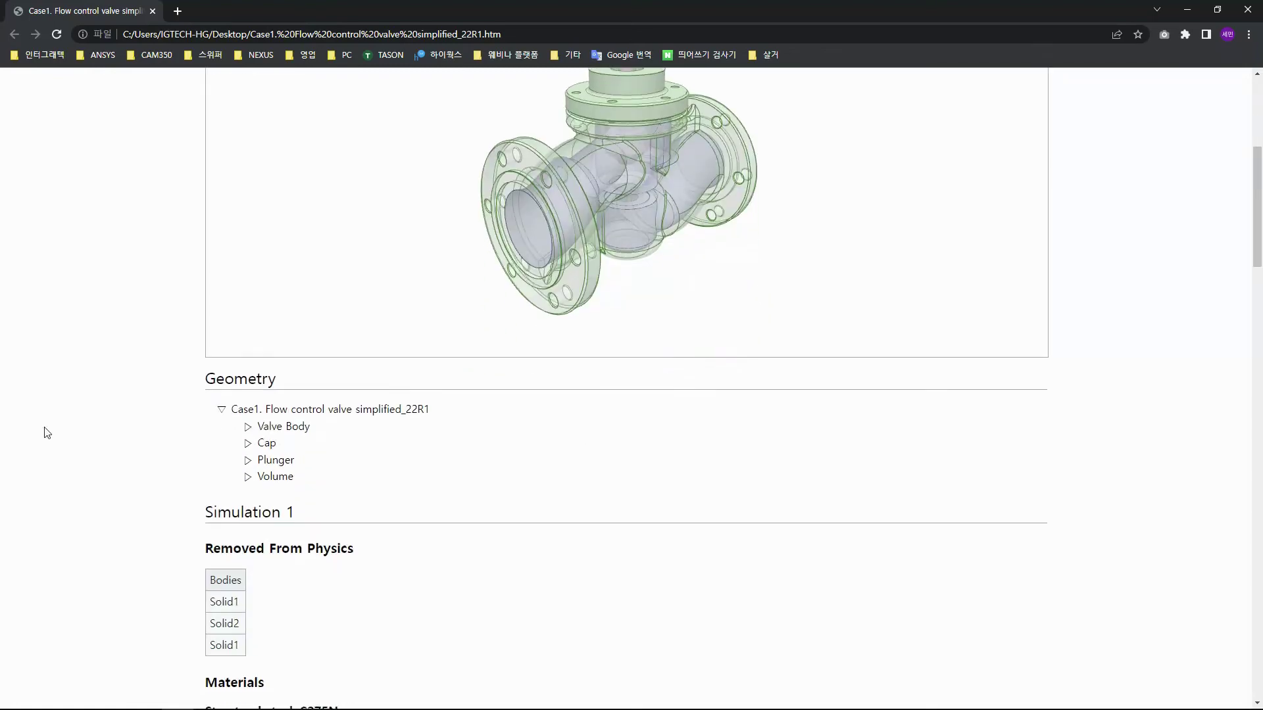
pyautogui.scroll(-2, 66, 454)
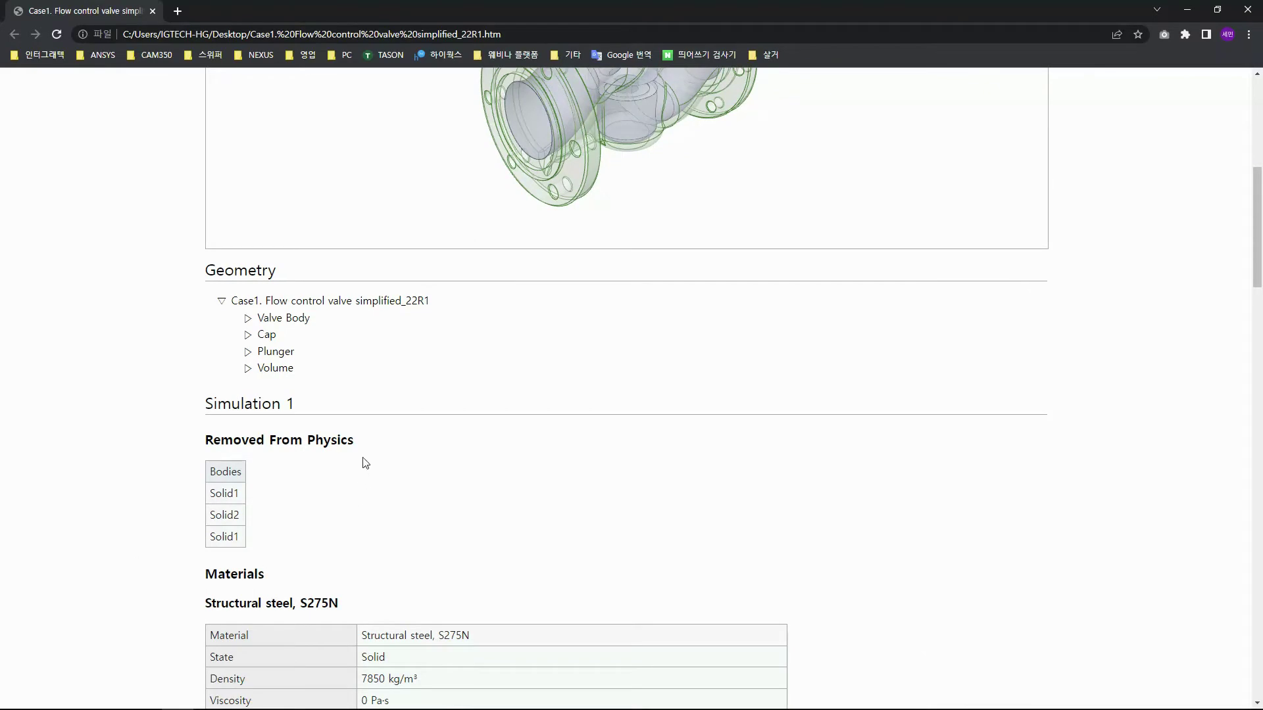
pyautogui.scroll(-7, 130, 392)
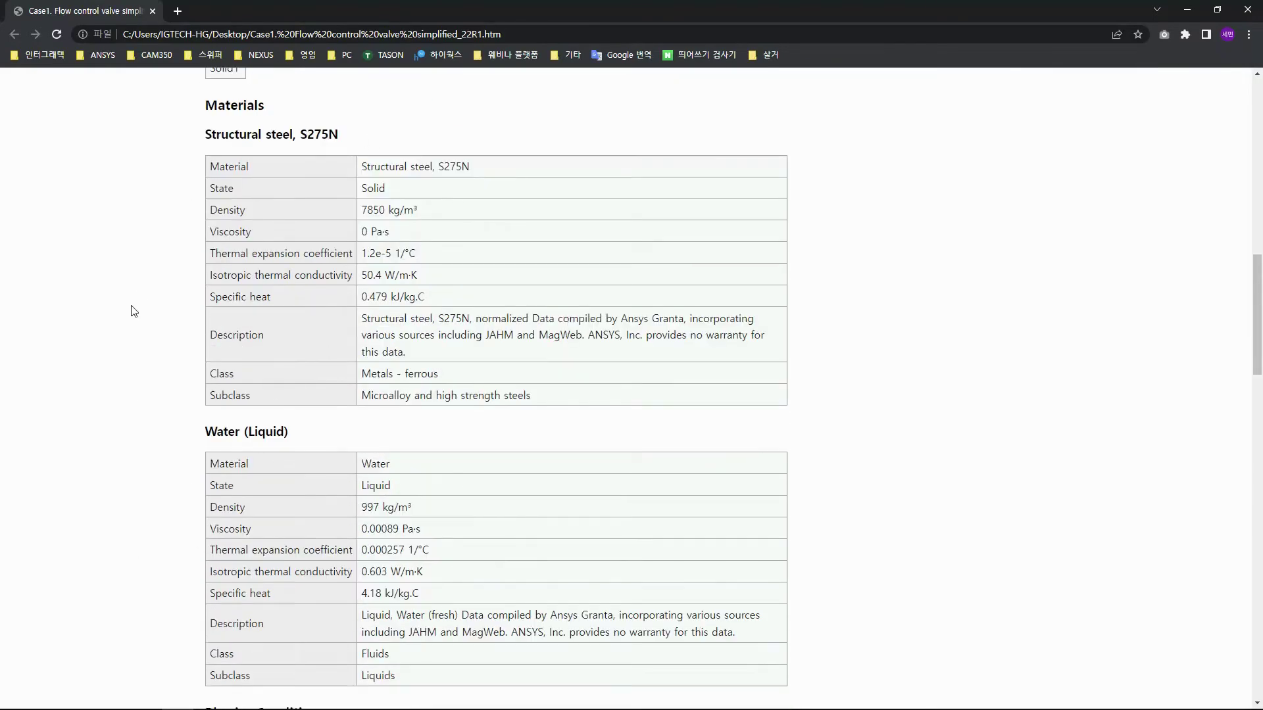
pyautogui.scroll(-2, 135, 311)
pyautogui.scroll(-4, 471, 448)
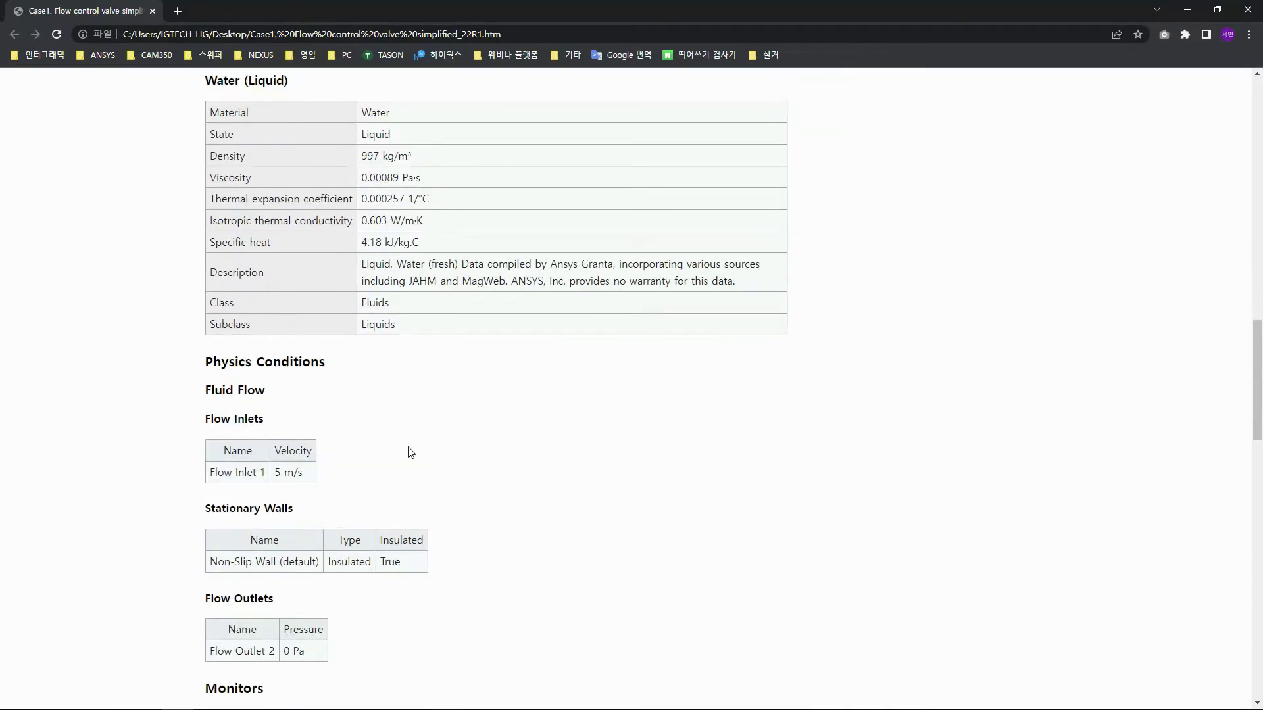
# Step: Read the report's fluid flow conditions for the flow inlet, stationary walls and flow outlet
pyautogui.moveTo(208, 363); pyautogui.dragTo(425, 381)
pyautogui.click(426, 381)
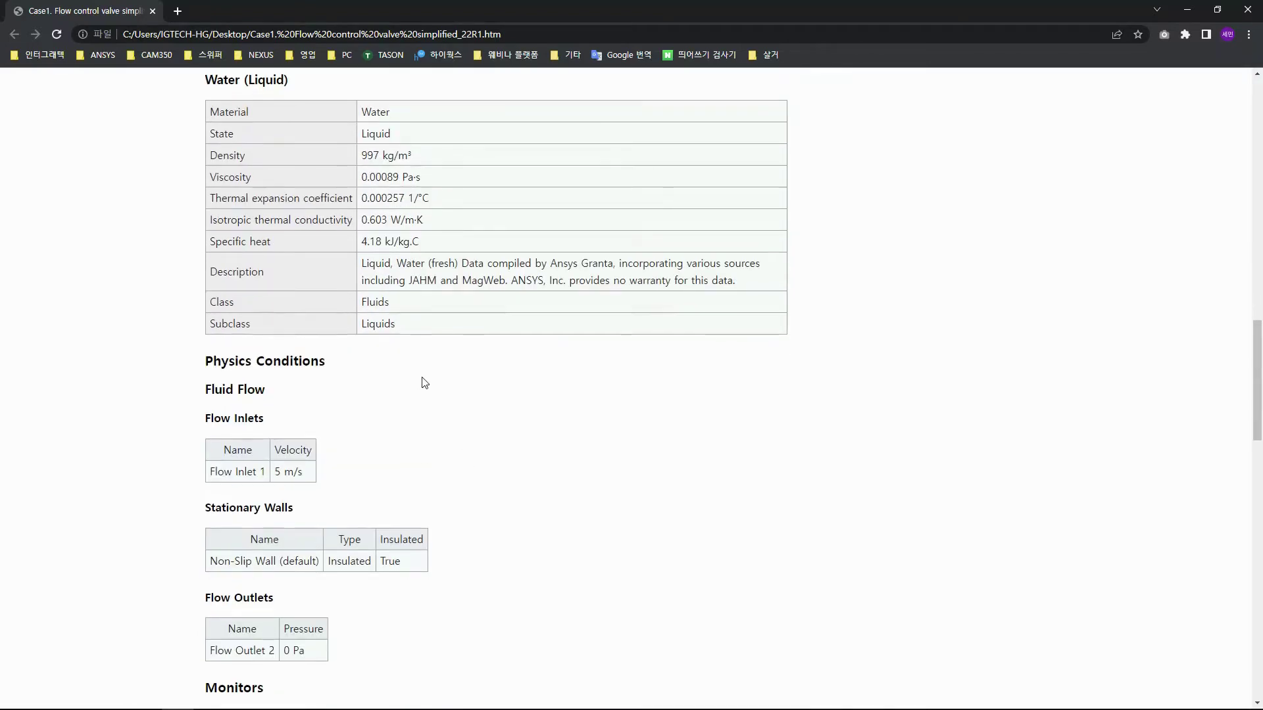
pyautogui.scroll(-2, 423, 383)
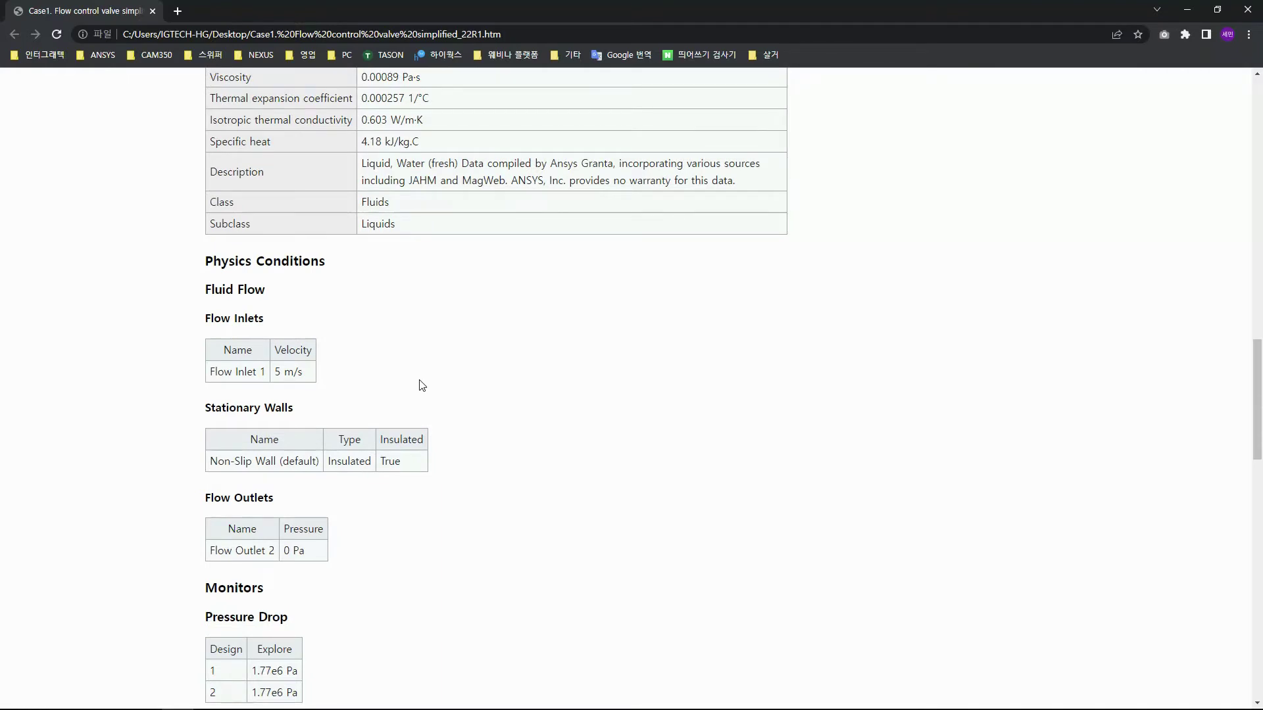
pyautogui.moveTo(159, 275); pyautogui.dragTo(436, 595)
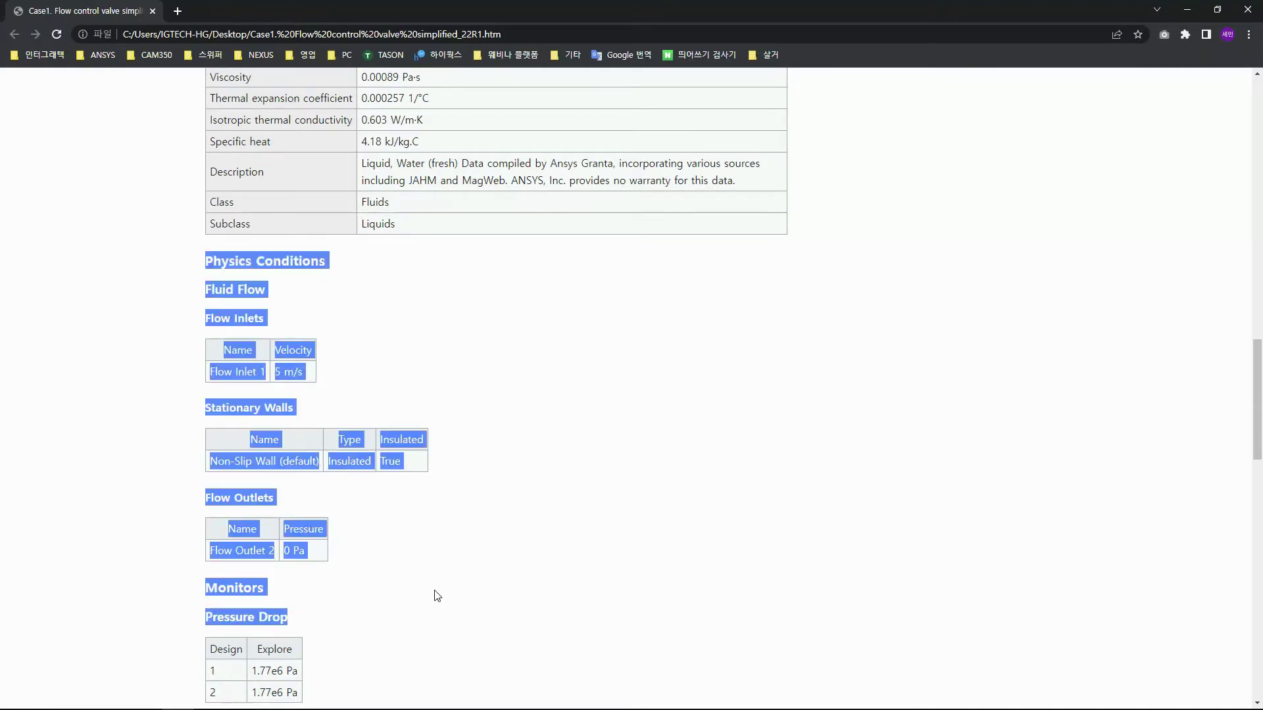
pyautogui.click(452, 523)
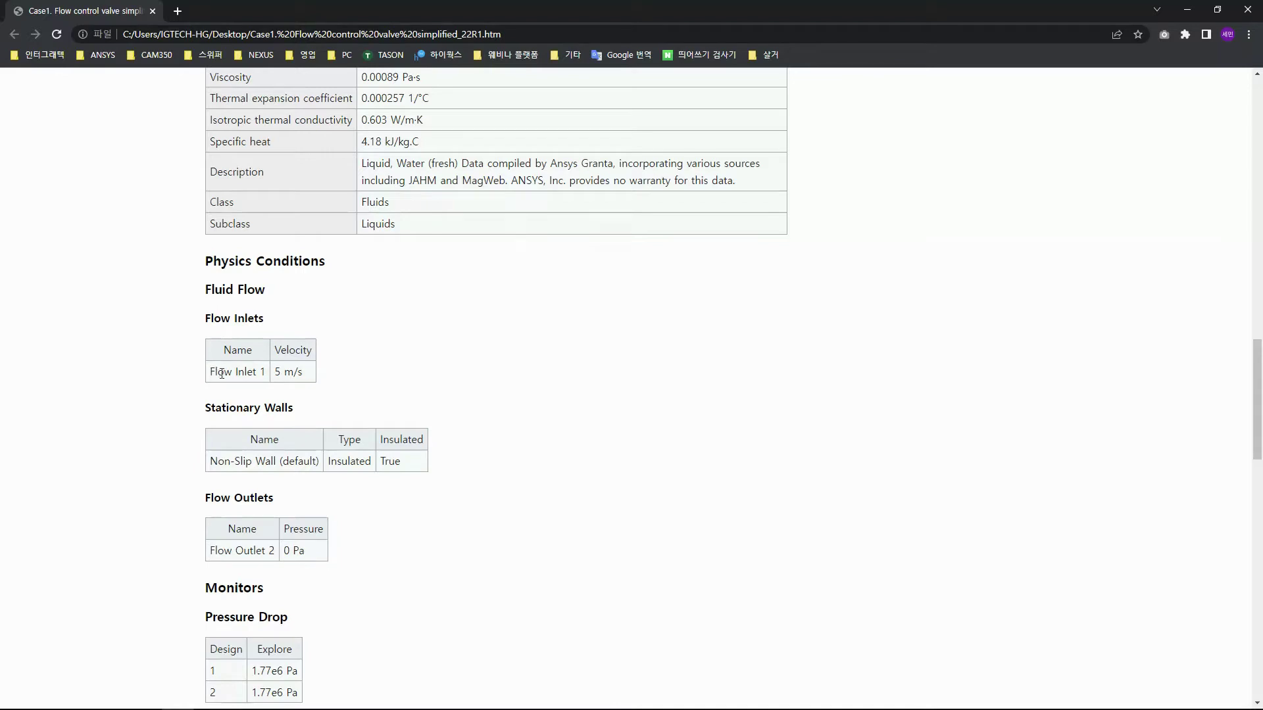
pyautogui.moveTo(210, 370); pyautogui.dragTo(309, 383)
pyautogui.click(315, 393)
pyautogui.scroll(-2, 315, 394)
pyautogui.moveTo(209, 449); pyautogui.dragTo(369, 474)
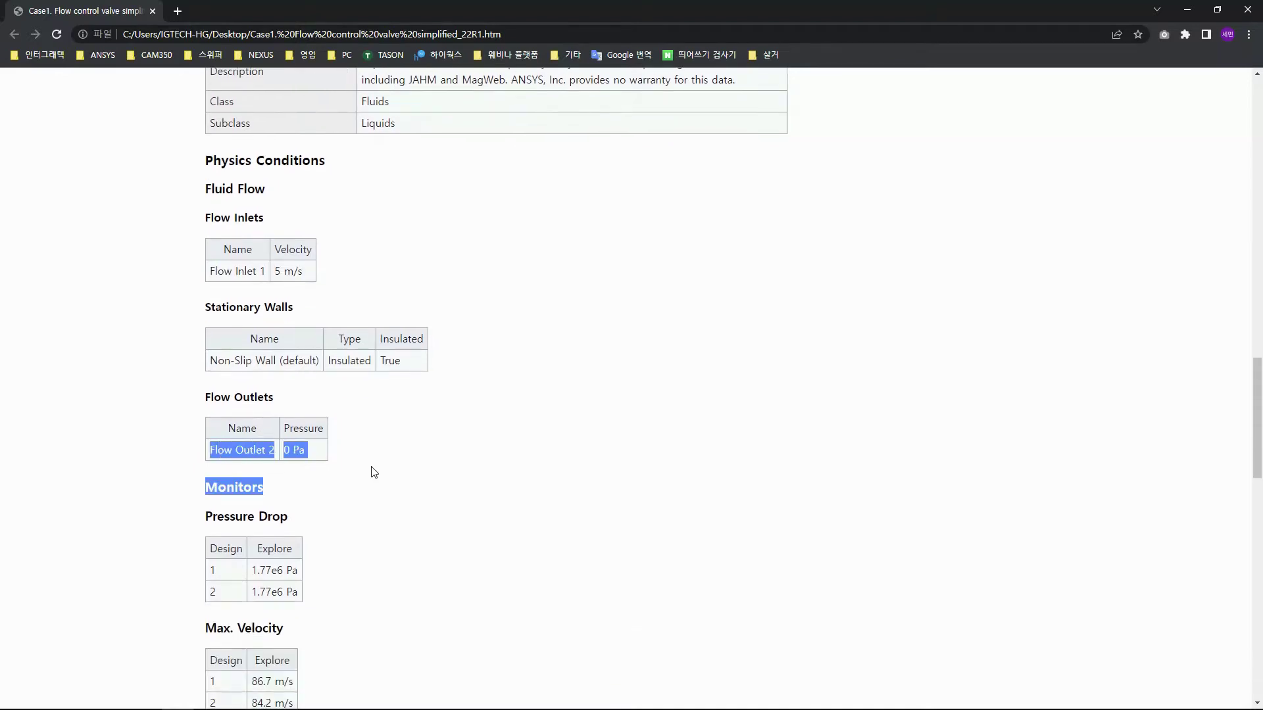
pyautogui.click(373, 472)
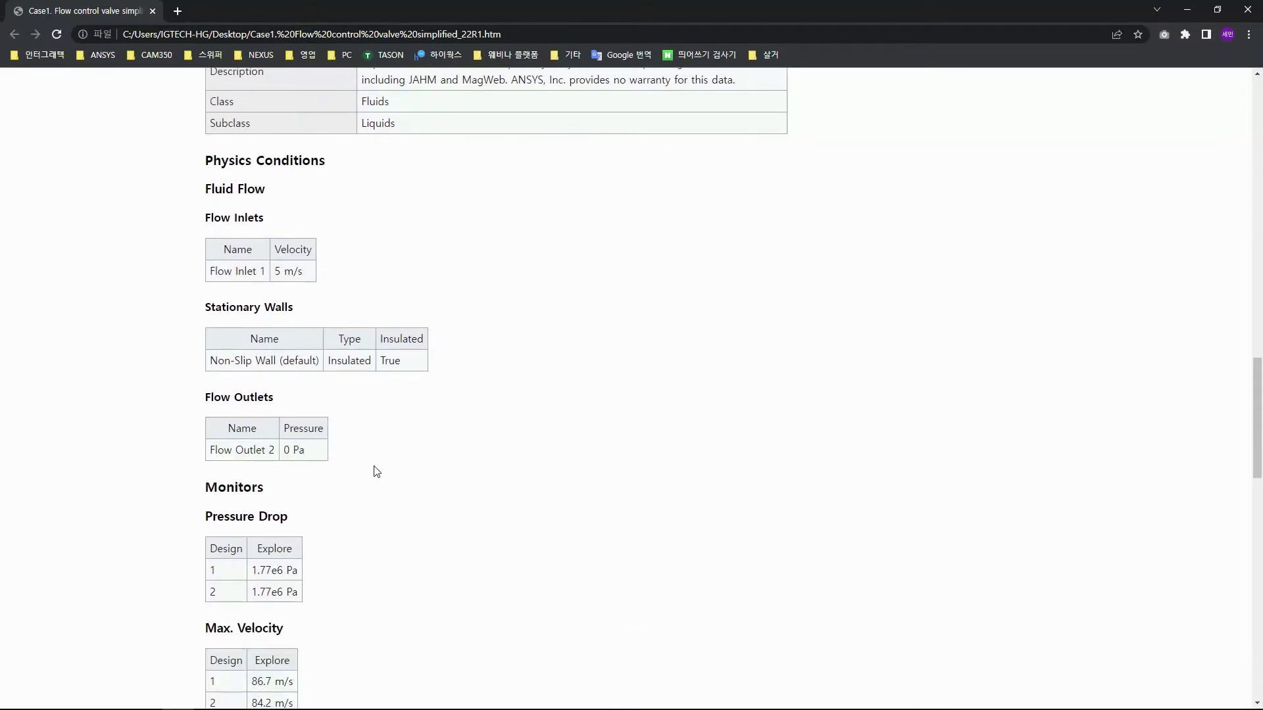
# Step: Compare the Pressure Drop, Max. Velocity and Max. Velocity 1 monitor tables between designs 1 and 2
pyautogui.scroll(-3, 378, 471)
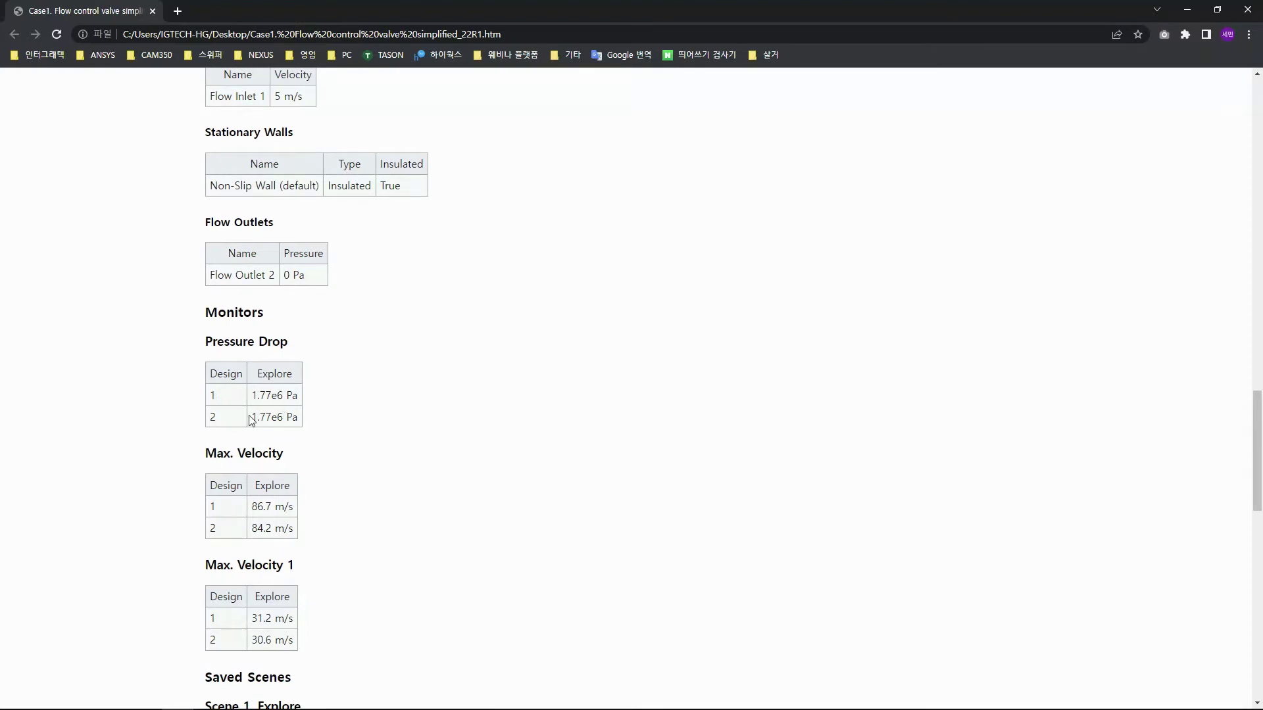
pyautogui.scroll(-1, 258, 480)
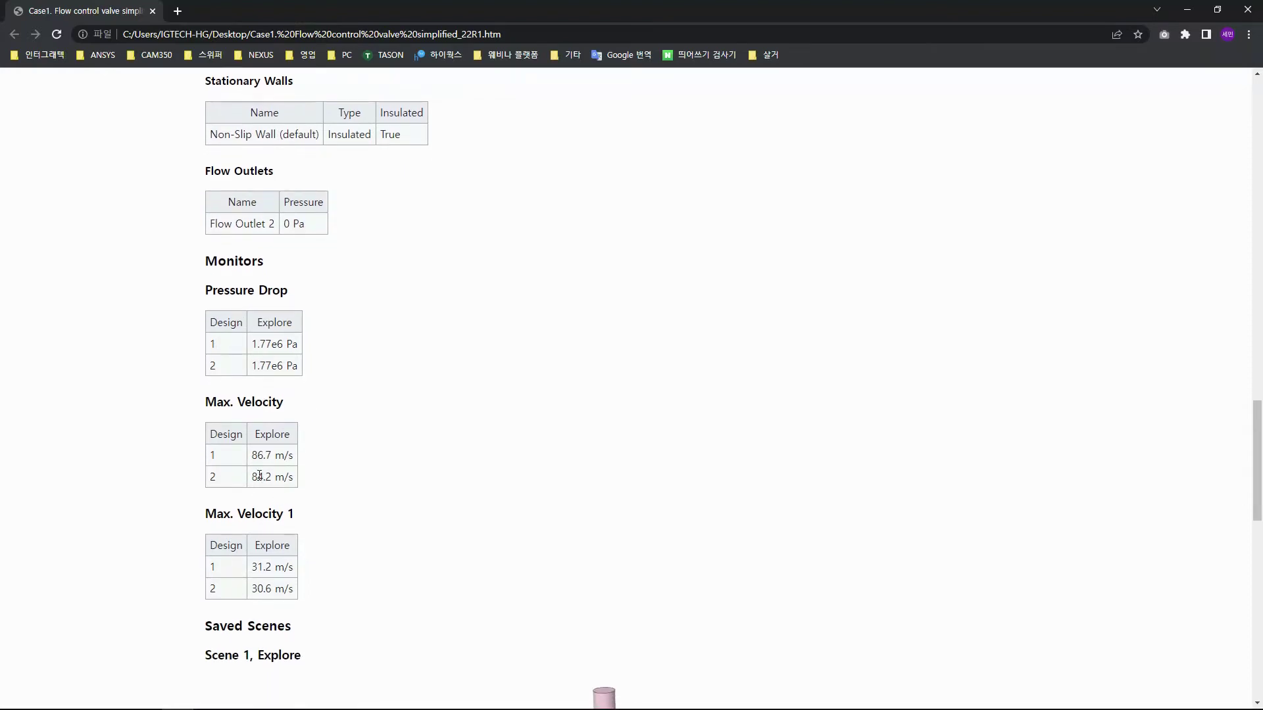
pyautogui.scroll(-1, 255, 484)
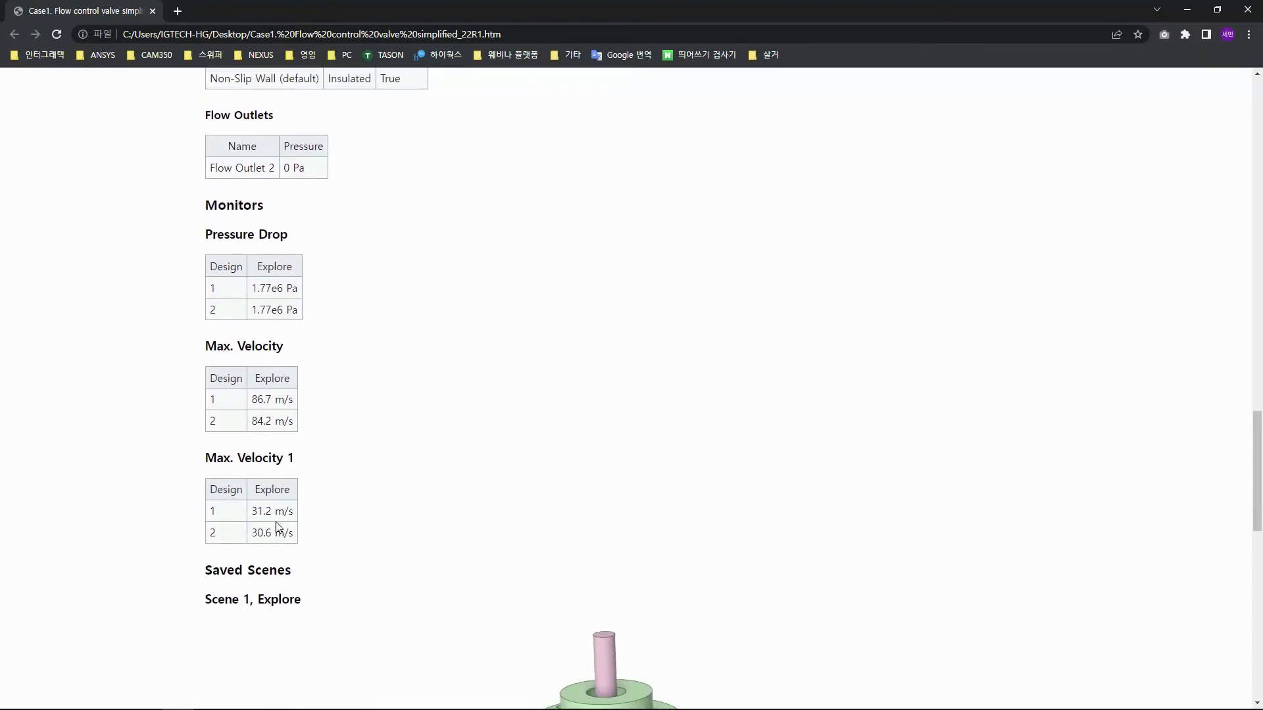
pyautogui.scroll(-1, 274, 485)
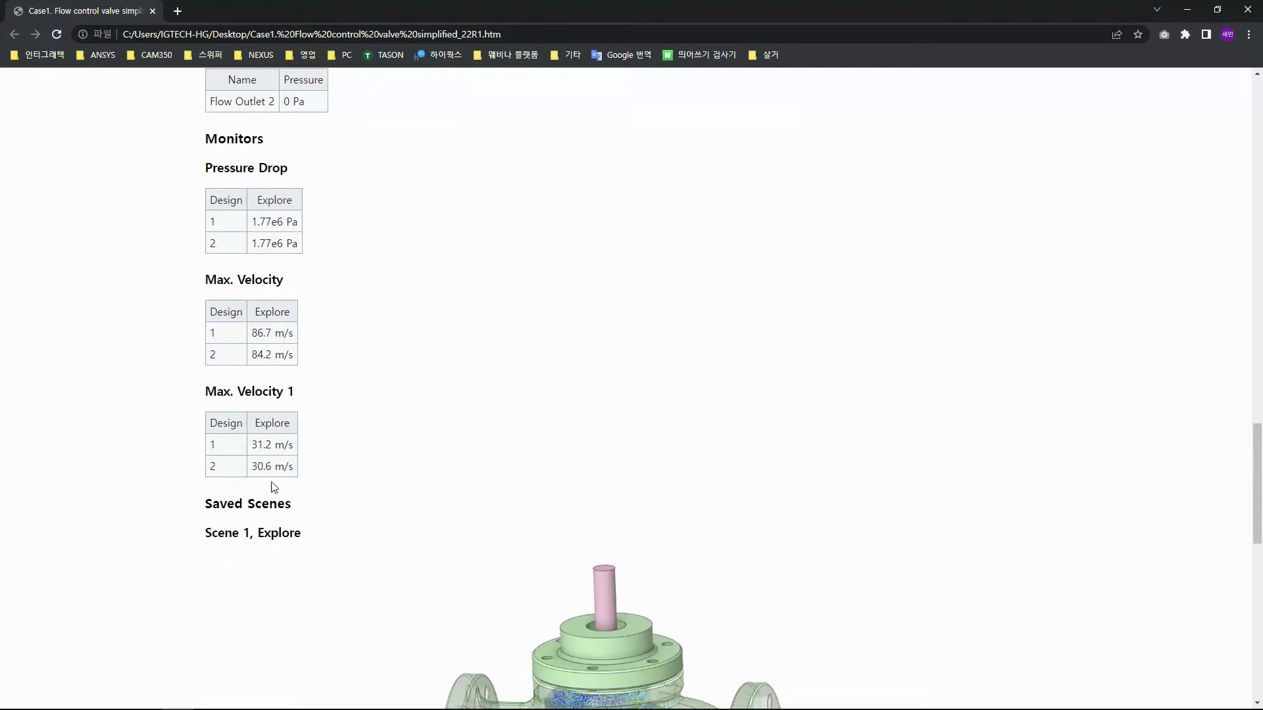
# Step: Examine the saved scenes at the end of the report, comparing the particle view in Scene 1 with the streamlines in Scene 2
pyautogui.scroll(-4, 352, 462)
pyautogui.scroll(-2, 423, 469)
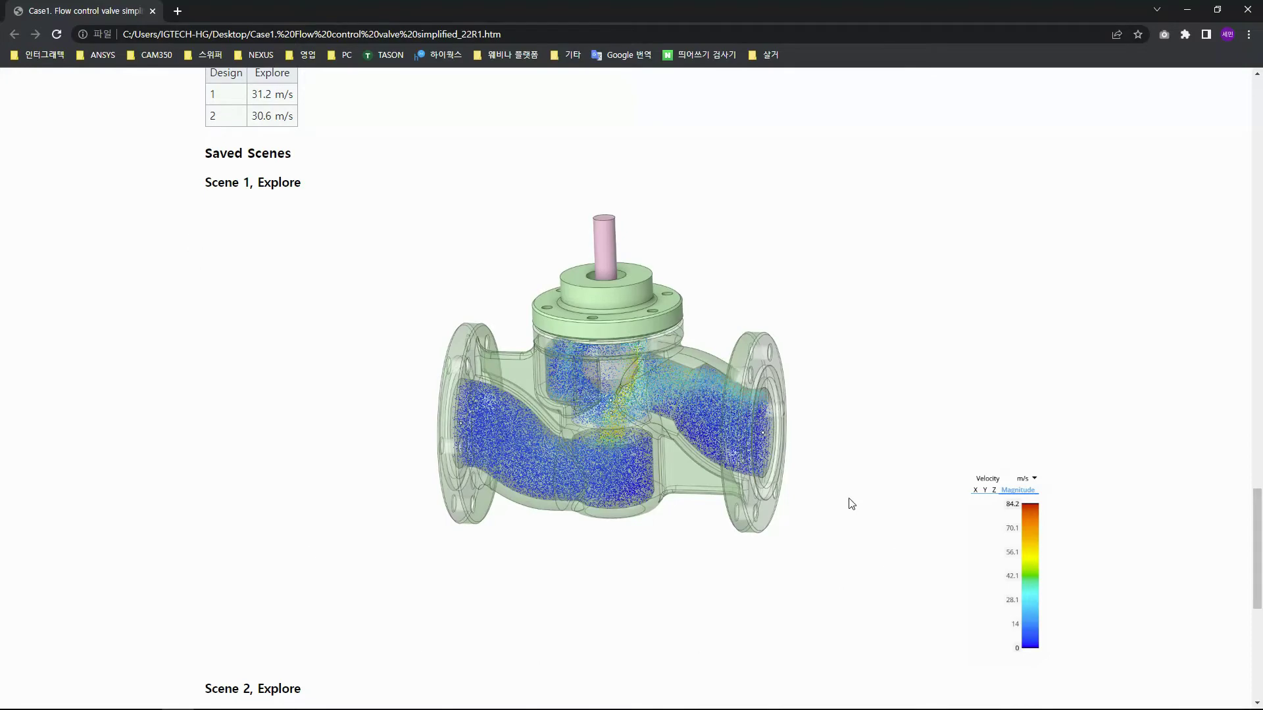
pyautogui.scroll(-7, 842, 502)
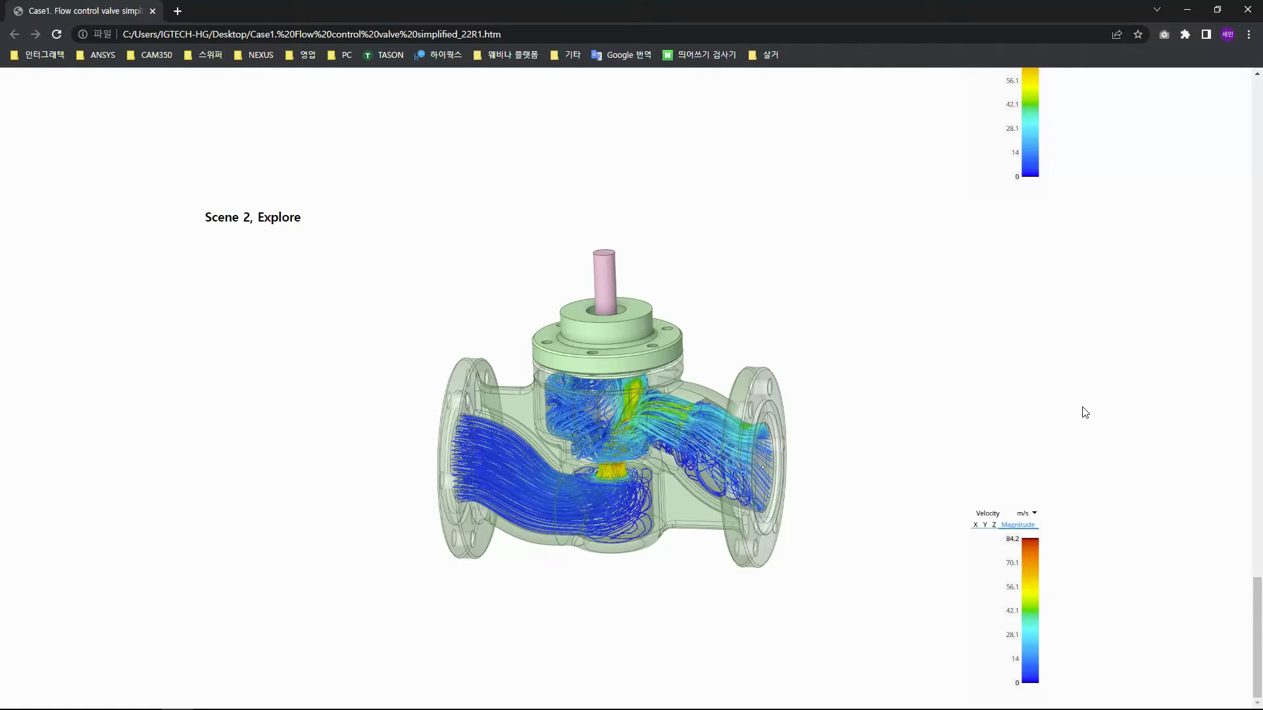
pyautogui.scroll(4, 881, 411)
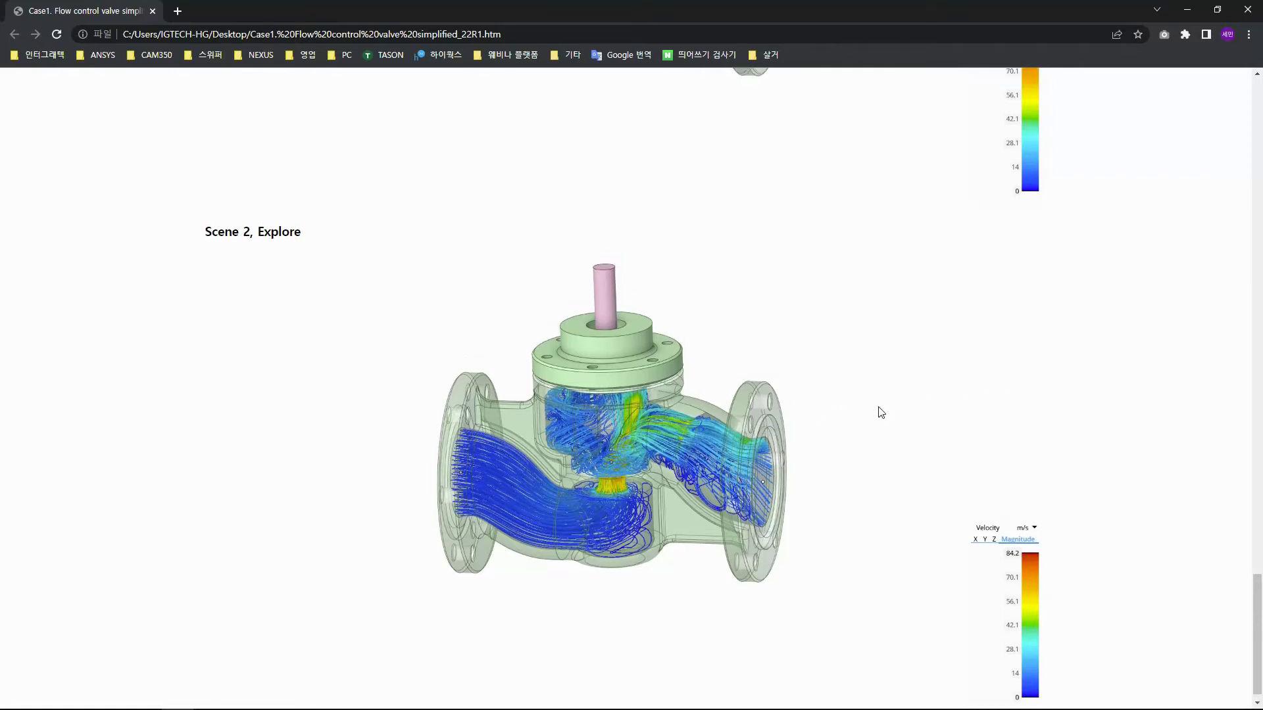
pyautogui.scroll(2, 905, 424)
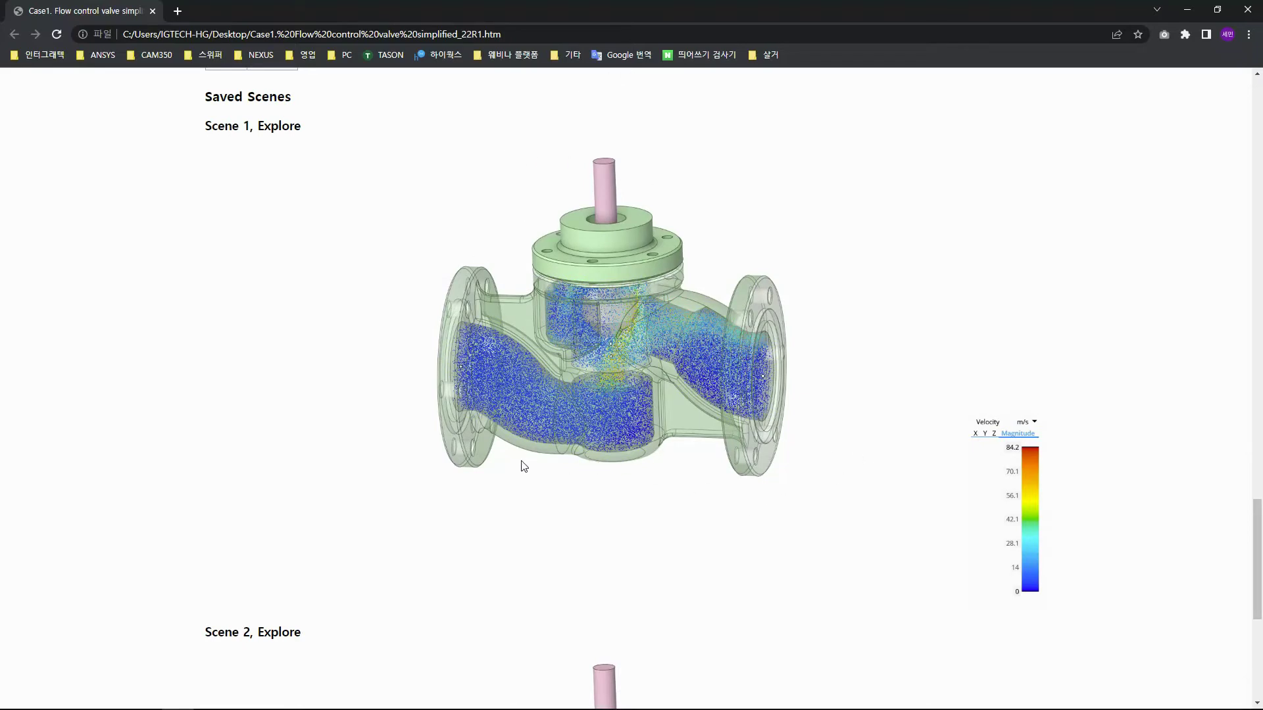
pyautogui.scroll(-1, 879, 421)
pyautogui.scroll(-5, 878, 425)
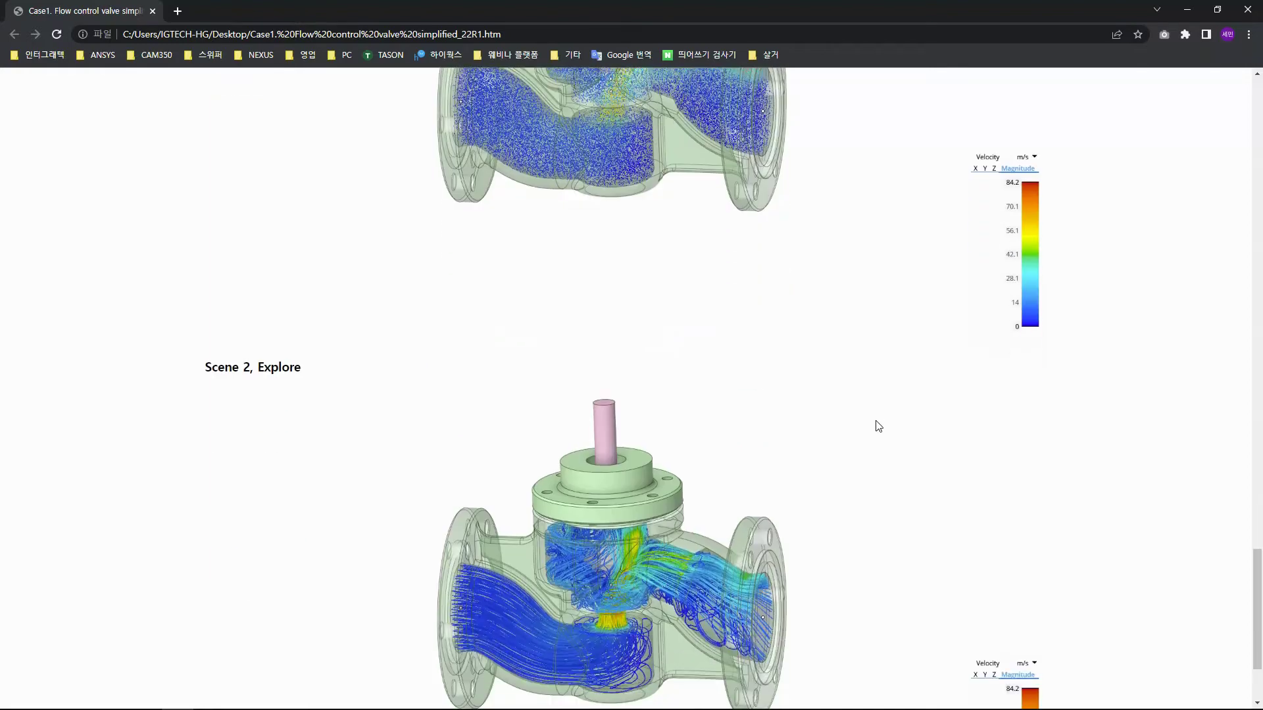
# Step: Skim the report once more from the geometry section through materials, physics conditions and monitors to the last saved scene
pyautogui.scroll(12, 901, 480)
pyautogui.scroll(20, 902, 479)
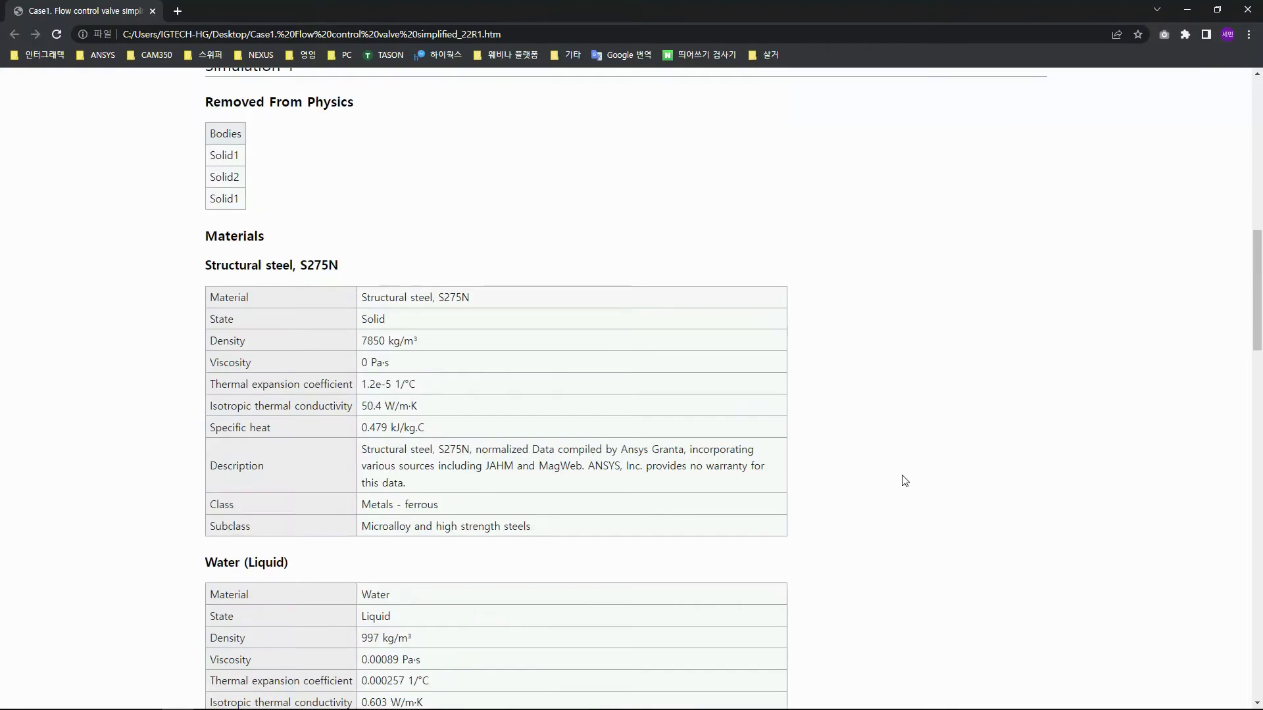
pyautogui.scroll(-3, 1065, 382)
pyautogui.scroll(-5, 1095, 368)
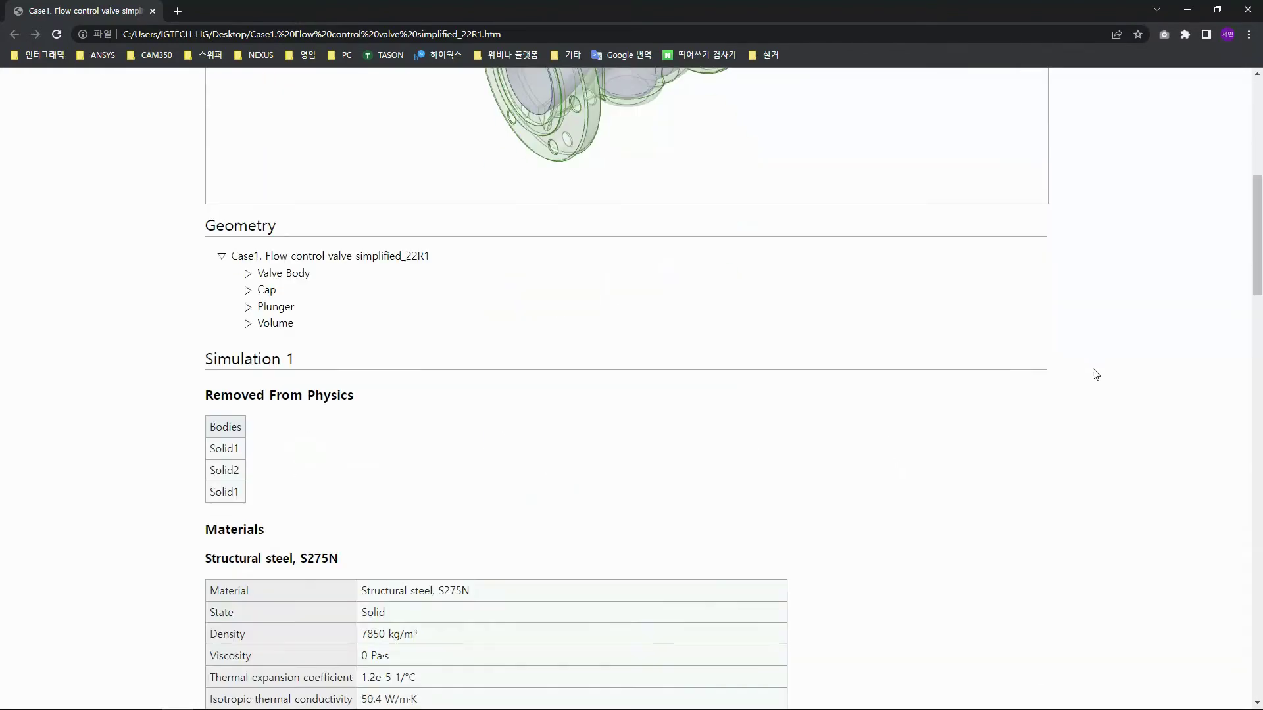
pyautogui.scroll(-4, 478, 485)
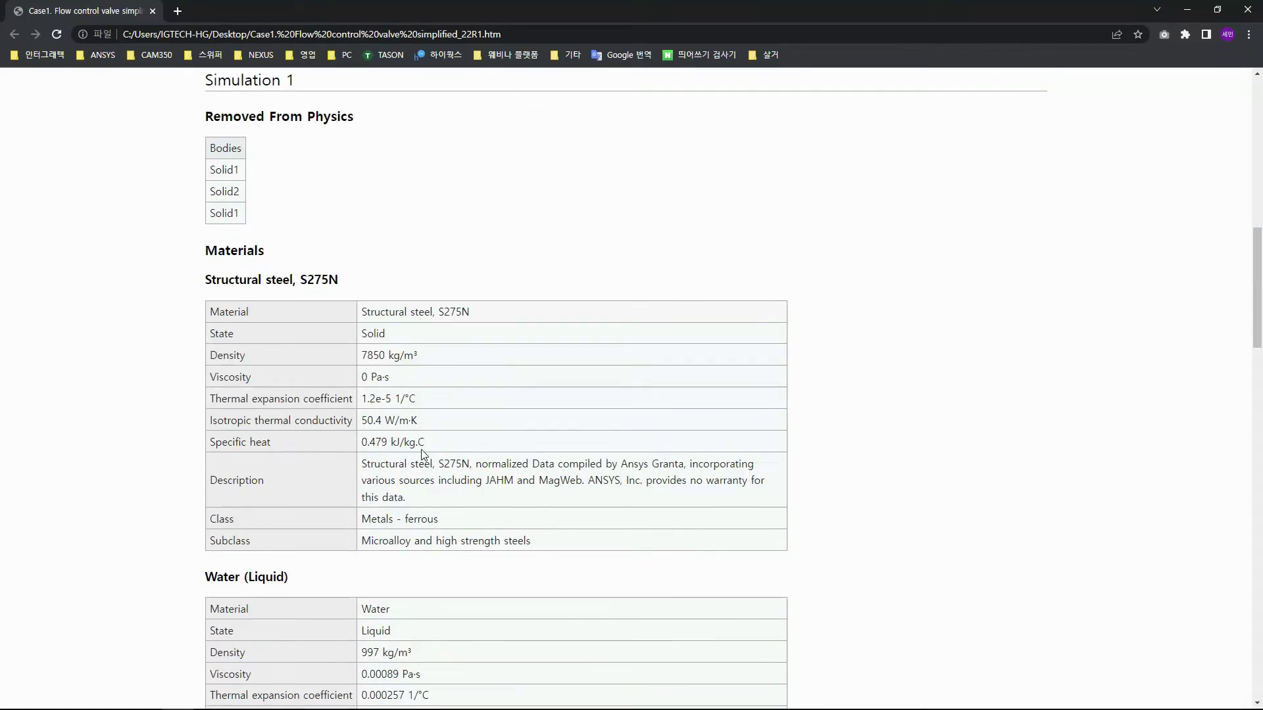
pyautogui.scroll(-3, 253, 337)
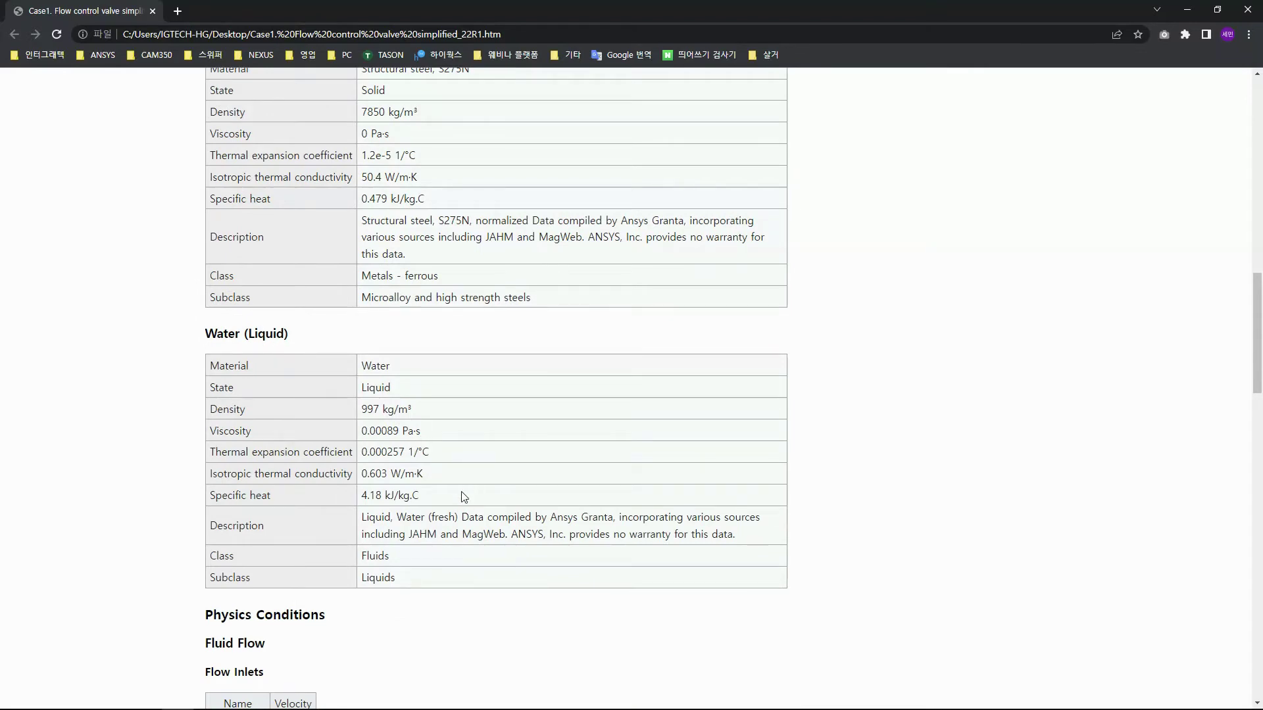
pyautogui.scroll(-4, 460, 488)
pyautogui.scroll(-5, 414, 478)
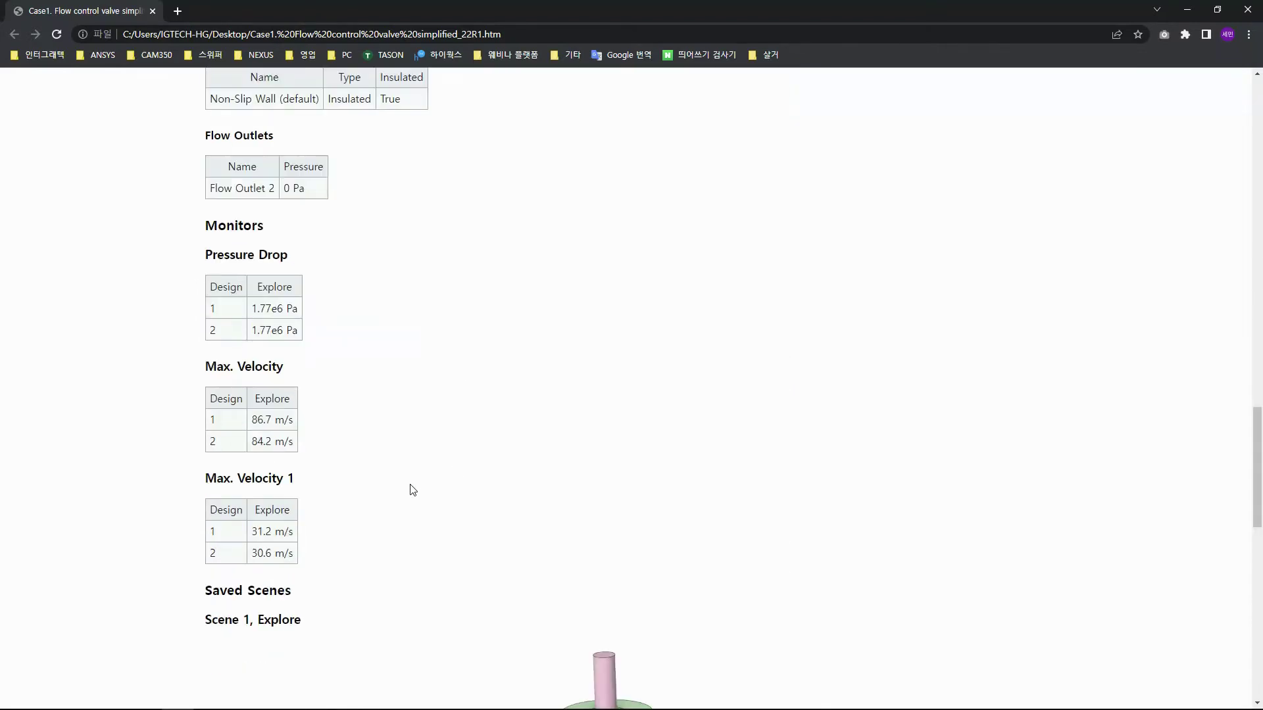
pyautogui.scroll(-7, 428, 483)
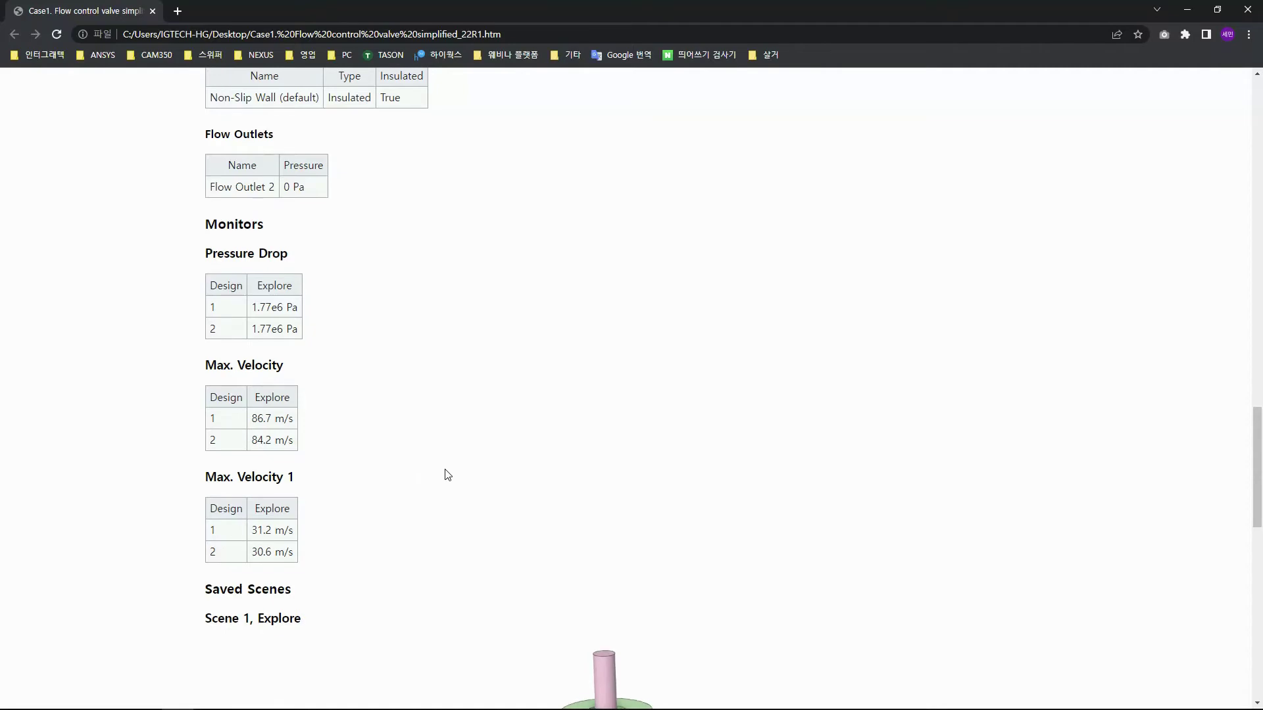
pyautogui.scroll(-5, 468, 457)
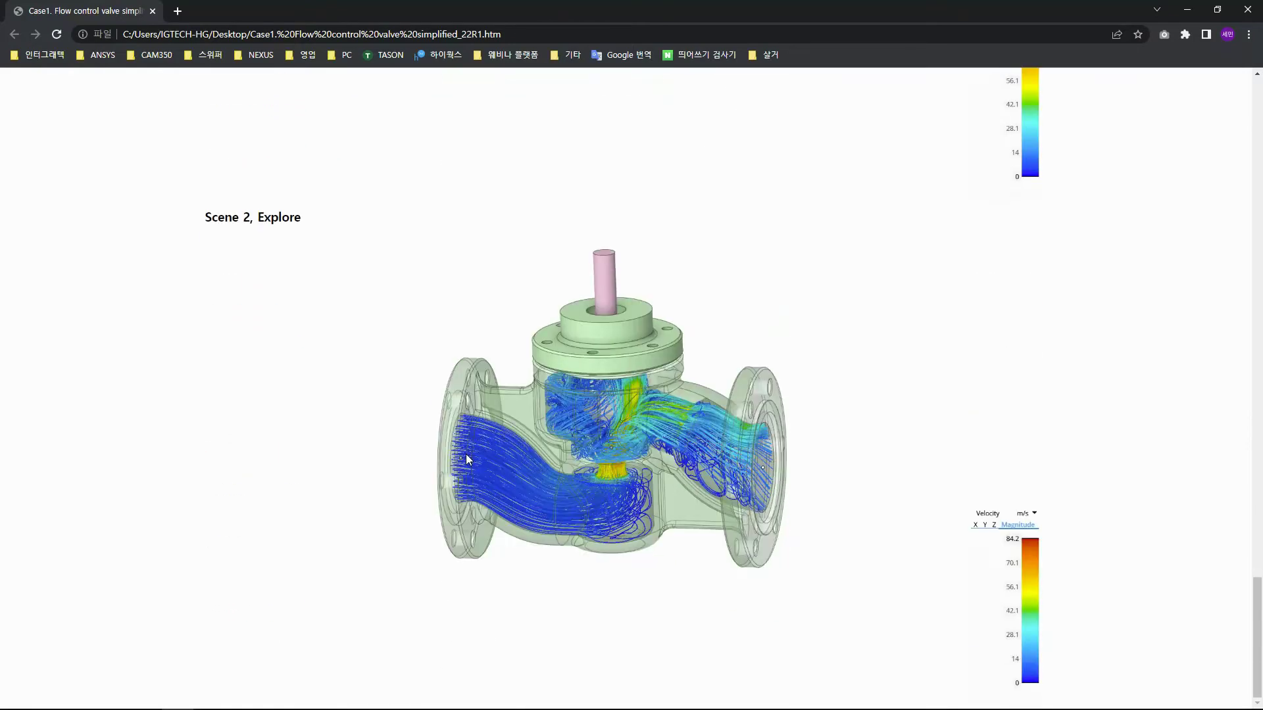
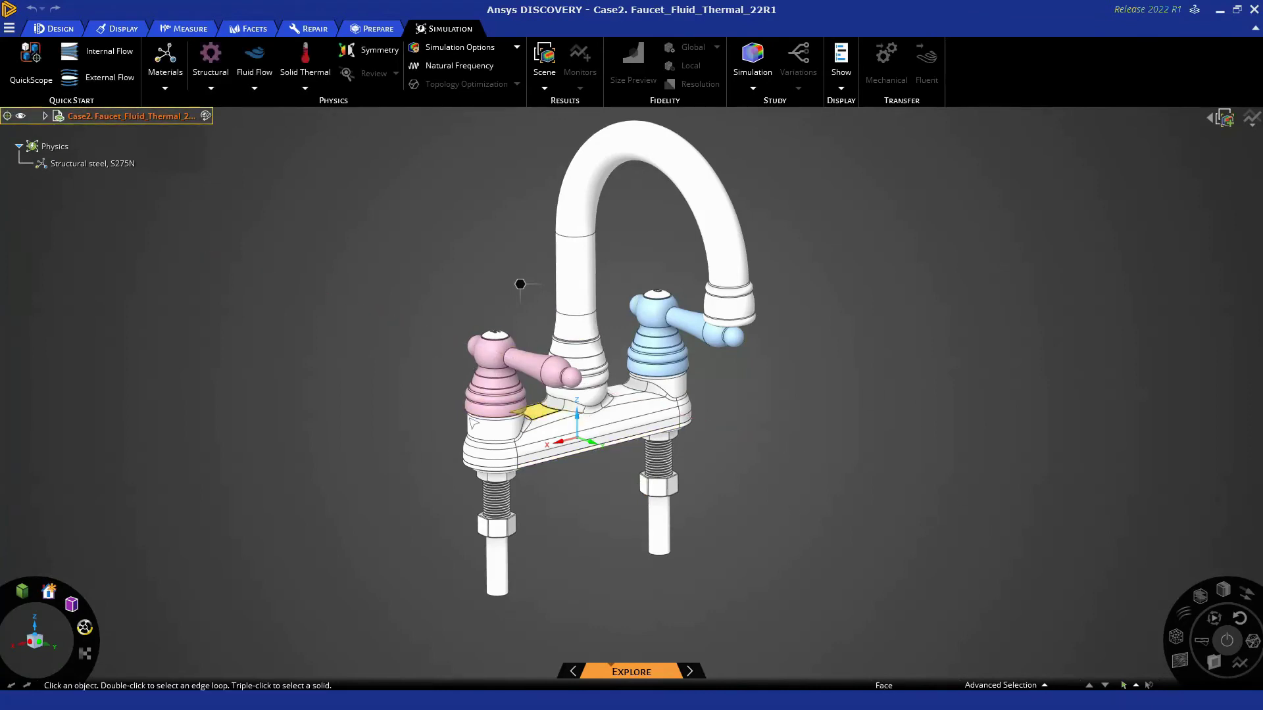
# Step: Switch to the Case2. Faucet_Fluid_Thermal_22R1 model in Ansys Discovery and examine the faucet assembly from several sides
pyautogui.moveTo(428, 442); pyautogui.dragTo(644, 395, button='middle')
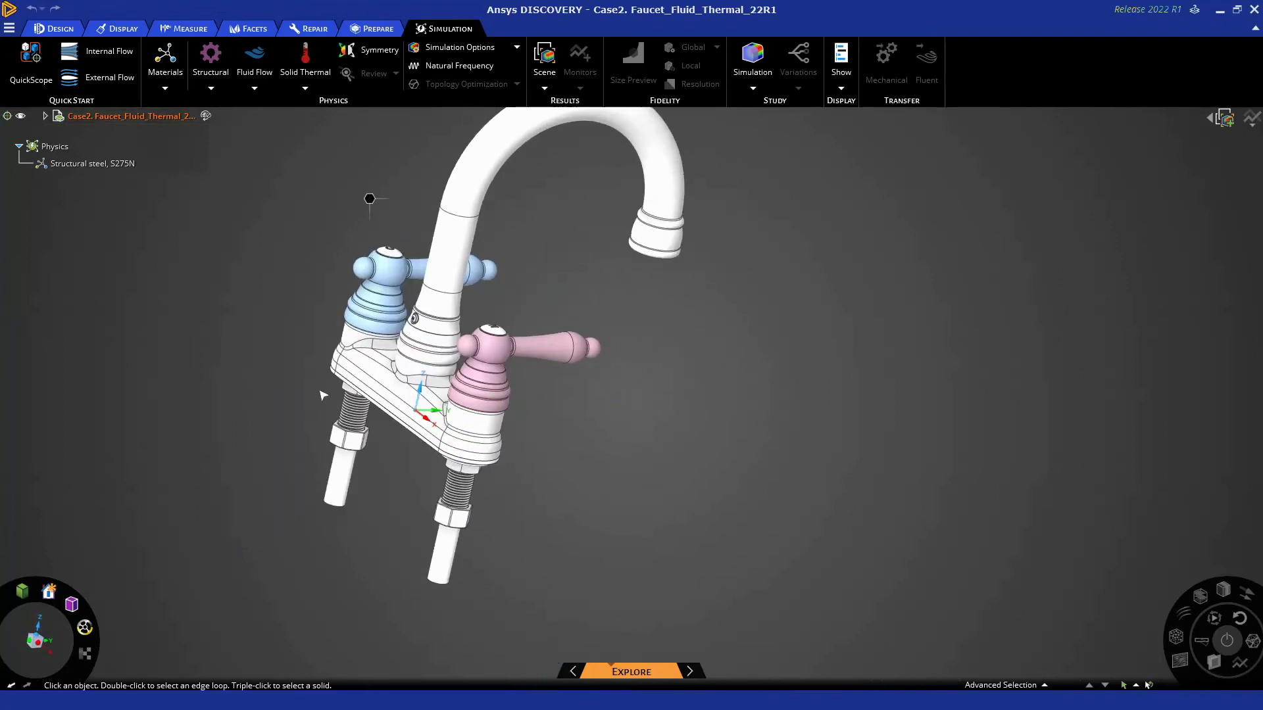
pyautogui.scroll(5, 644, 395)
pyautogui.scroll(-5, 758, 347)
pyautogui.moveTo(661, 289); pyautogui.dragTo(892, 413, button='middle')
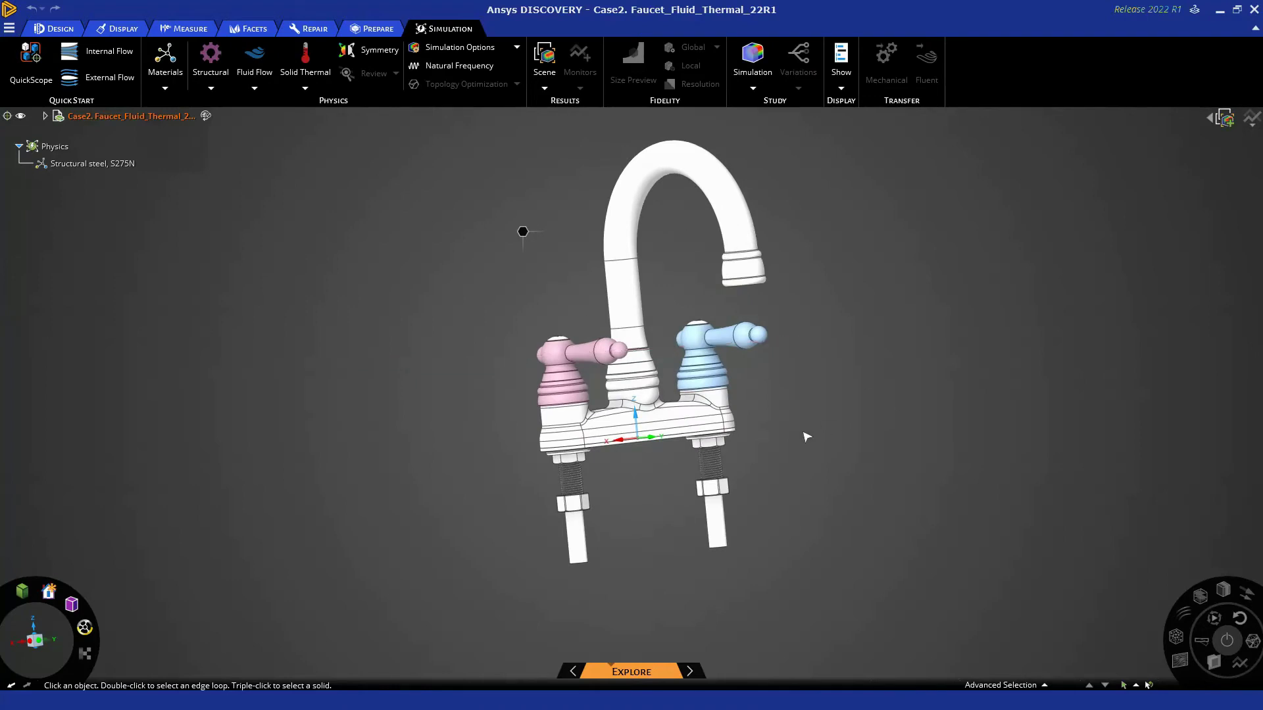
pyautogui.moveTo(806, 437); pyautogui.dragTo(842, 499, button='middle')
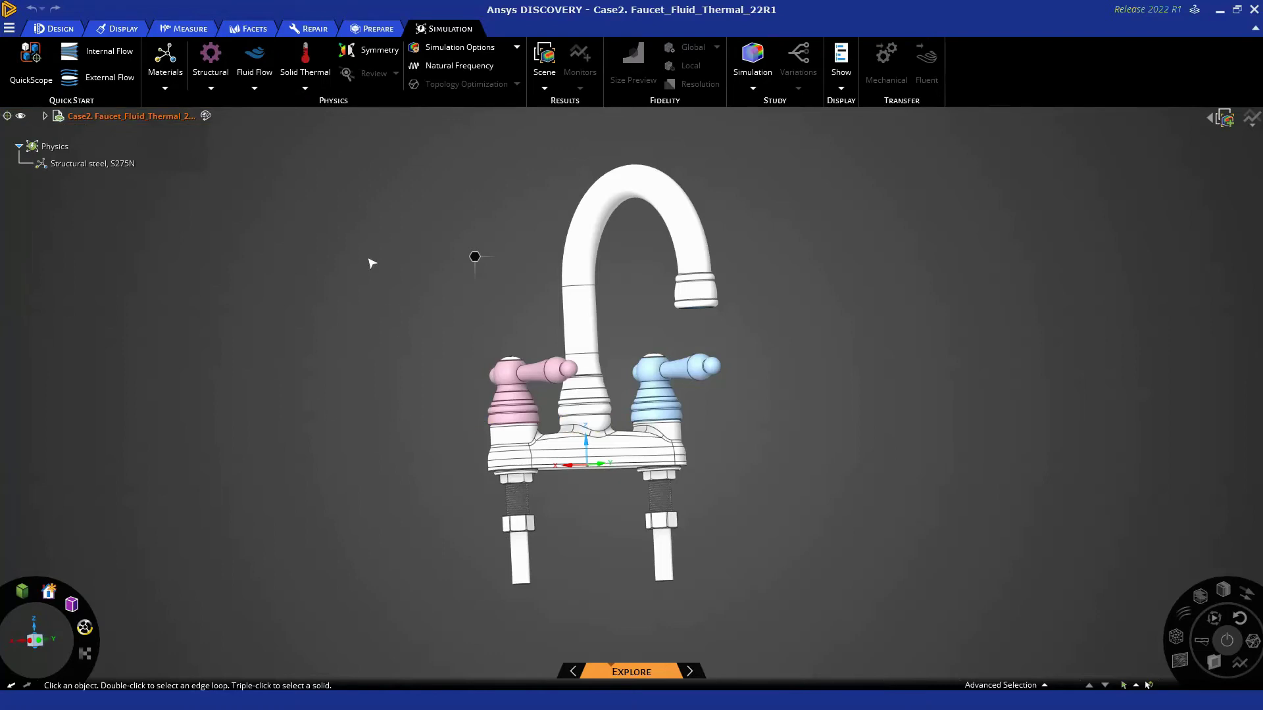
# Step: Show the geometry preparation tools and inspect the spout opening and the two supply pipe ends from below
pyautogui.click(379, 30)
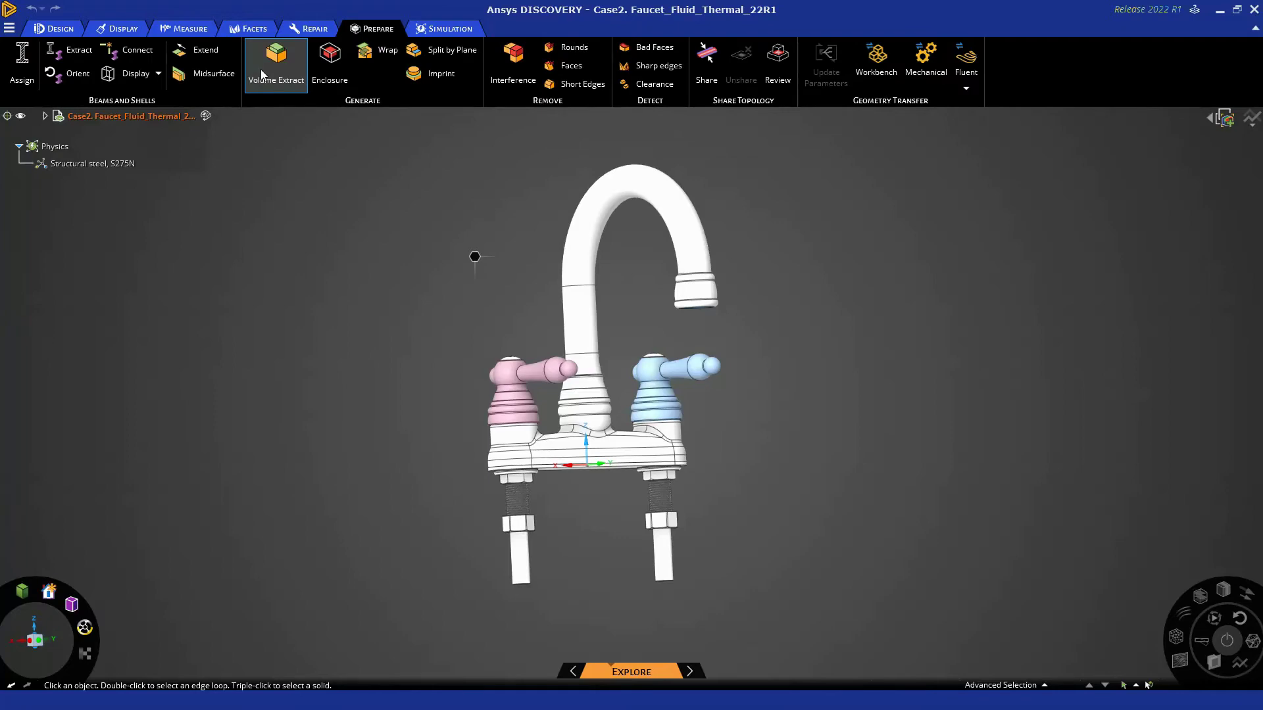
pyautogui.moveTo(812, 417); pyautogui.dragTo(795, 335, button='middle')
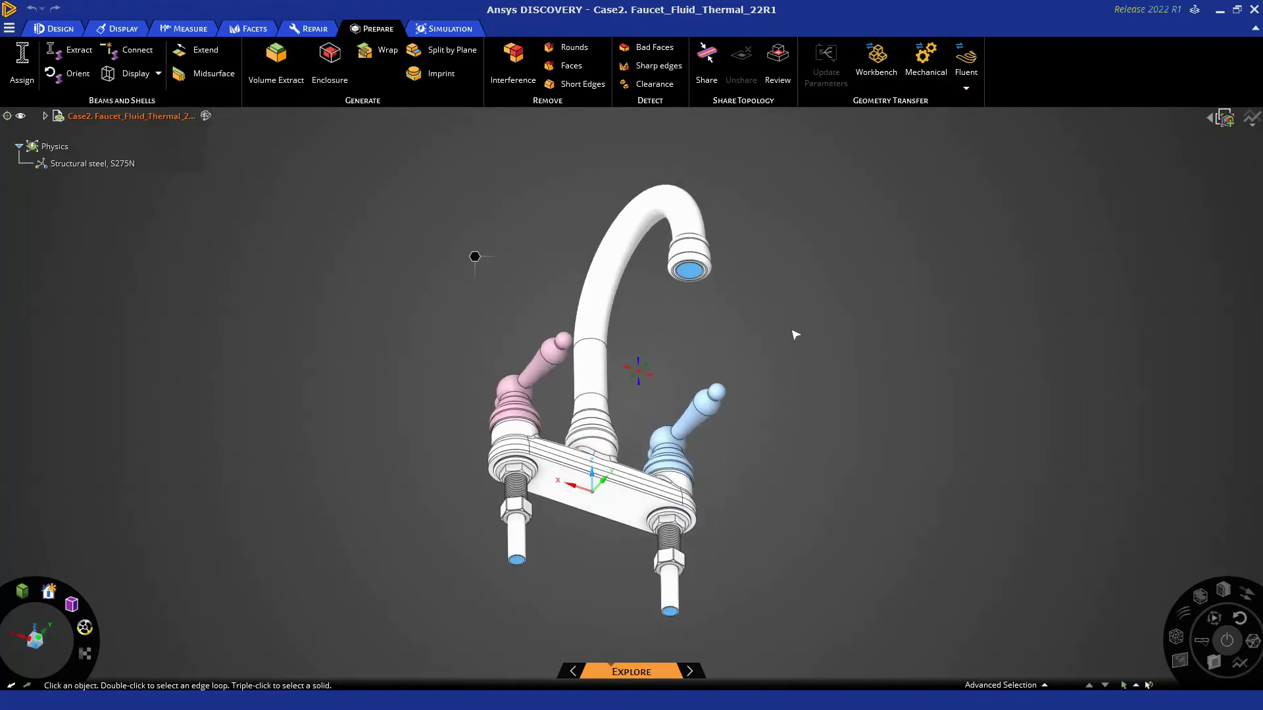
pyautogui.scroll(5, 690, 276)
pyautogui.scroll(-6, 508, 235)
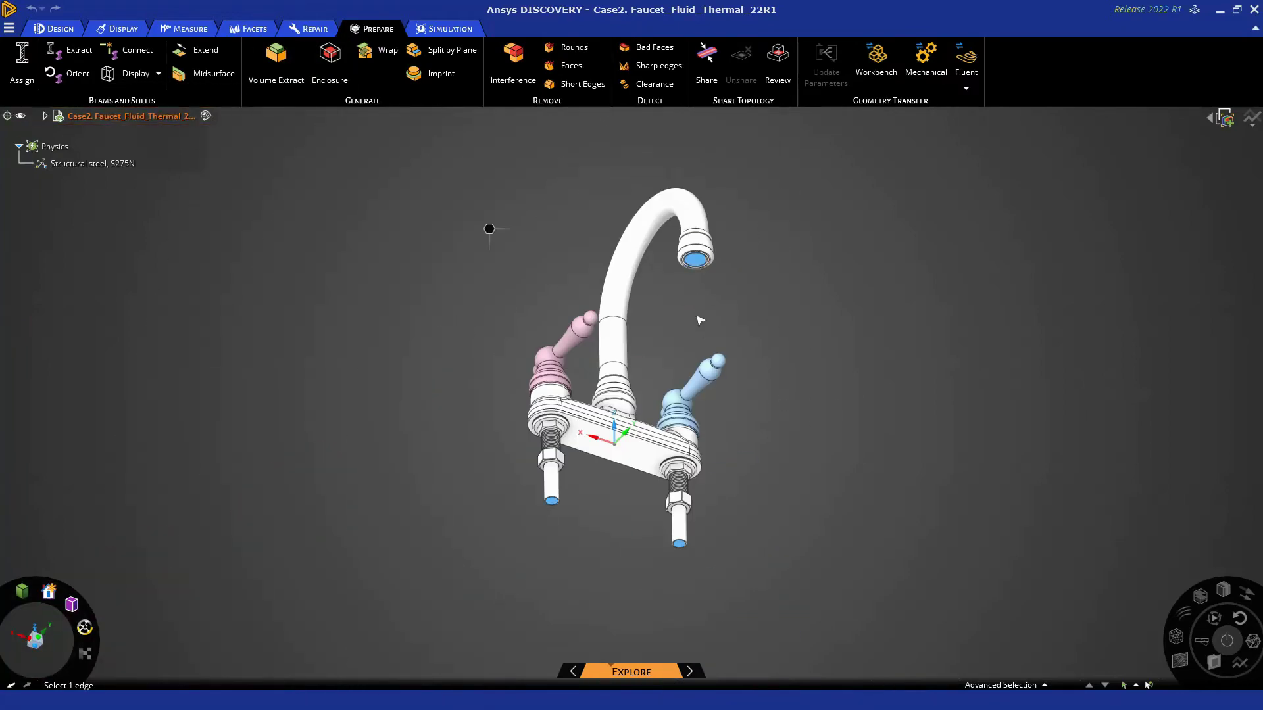
pyautogui.scroll(2, 665, 289)
pyautogui.keyDown('shift'); pyautogui.moveTo(668, 285); pyautogui.dragTo(660, 254, button='middle'); pyautogui.keyUp('shift')
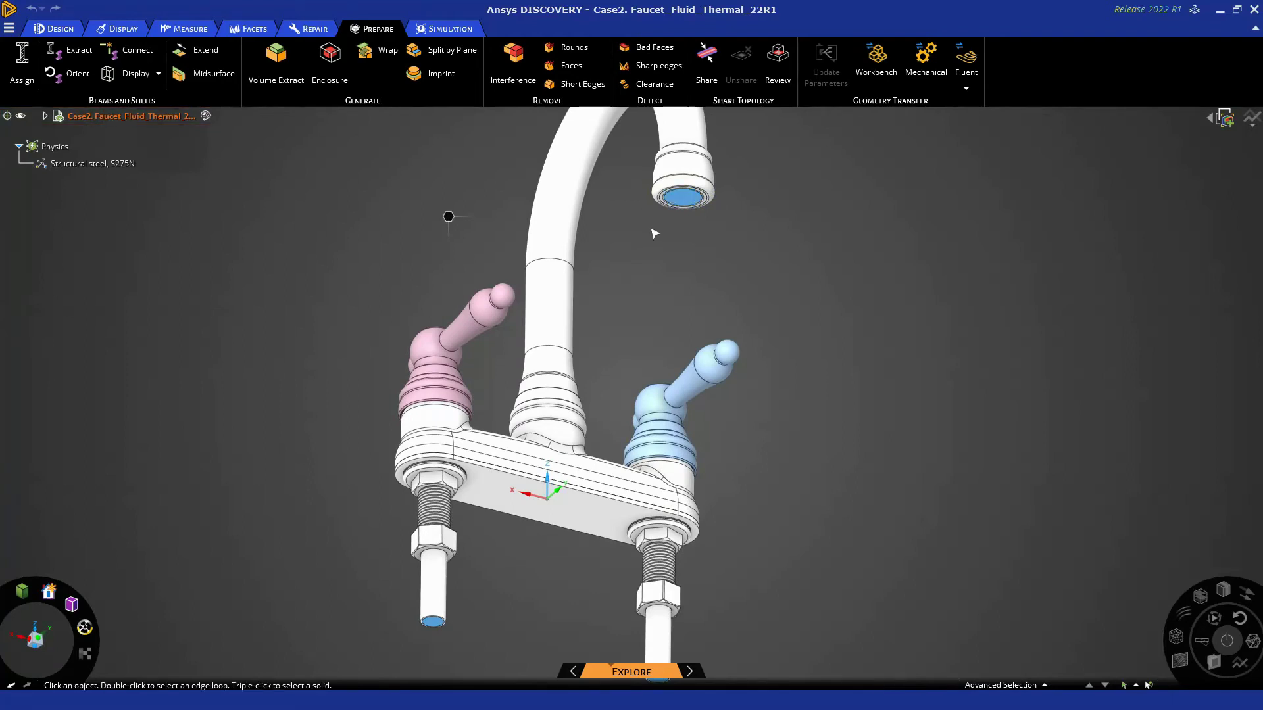
pyautogui.scroll(-3, 688, 253)
pyautogui.scroll(2, 686, 250)
pyautogui.moveTo(693, 272); pyautogui.dragTo(715, 431, button='middle')
# Step: Expand the faucet assembly's structure and look through its components to locate the Fluid component
pyautogui.click(44, 119)
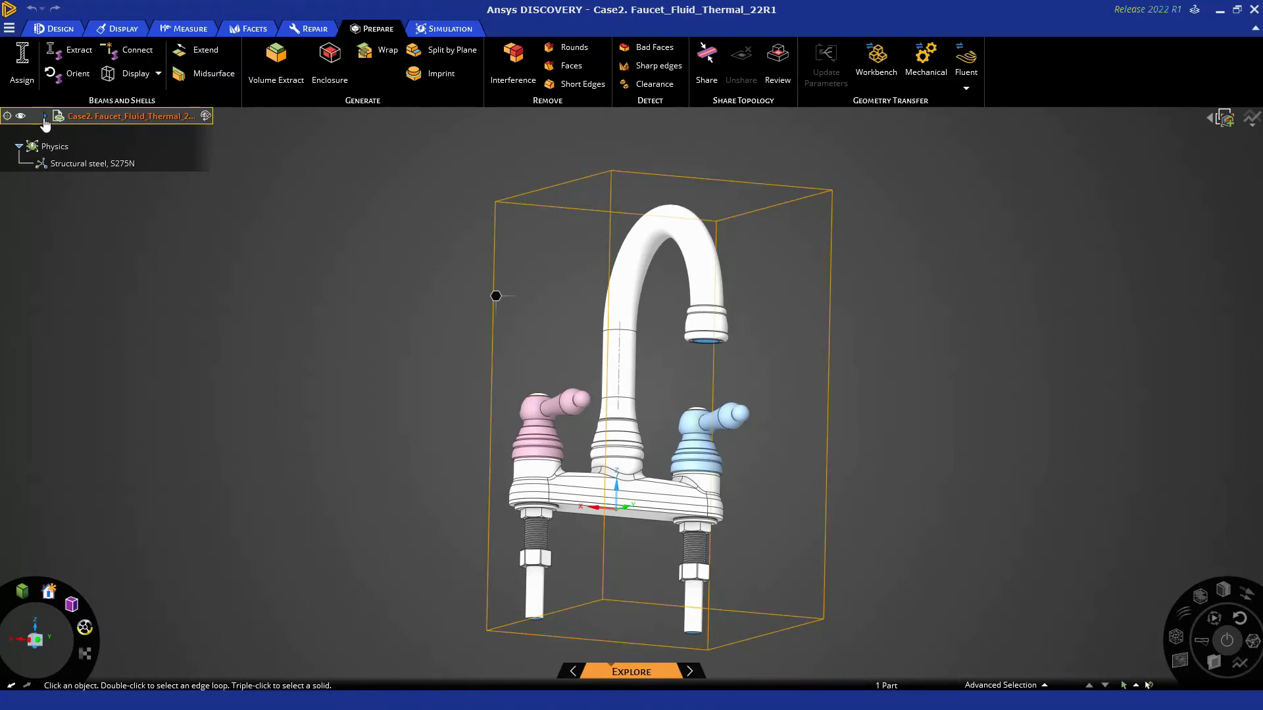
pyautogui.click(44, 117)
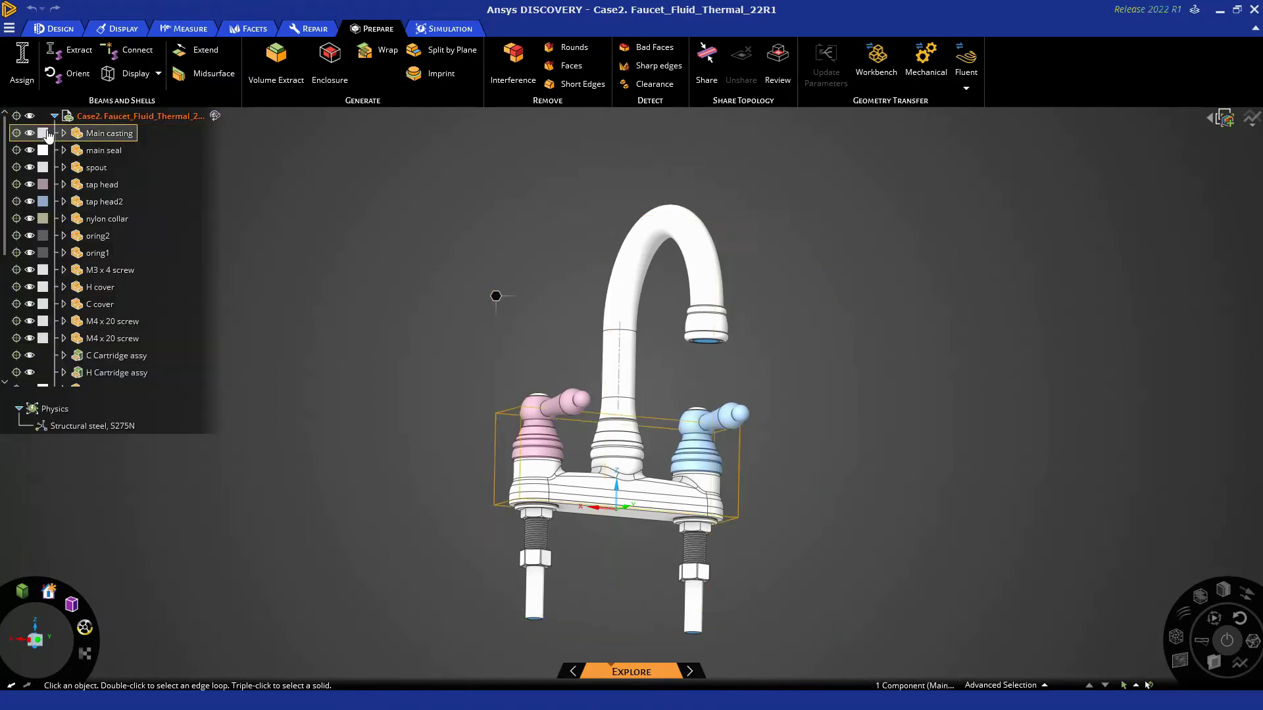
pyautogui.scroll(-5, 65, 287)
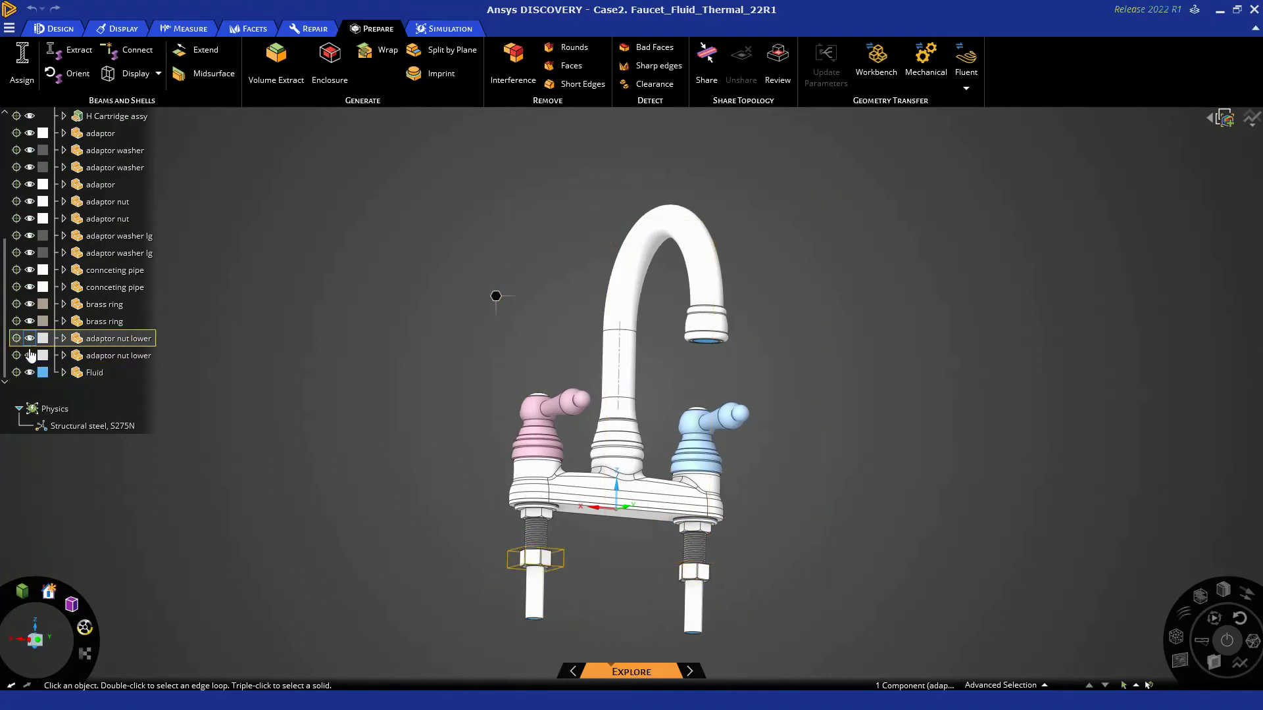
pyautogui.scroll(4, 35, 260)
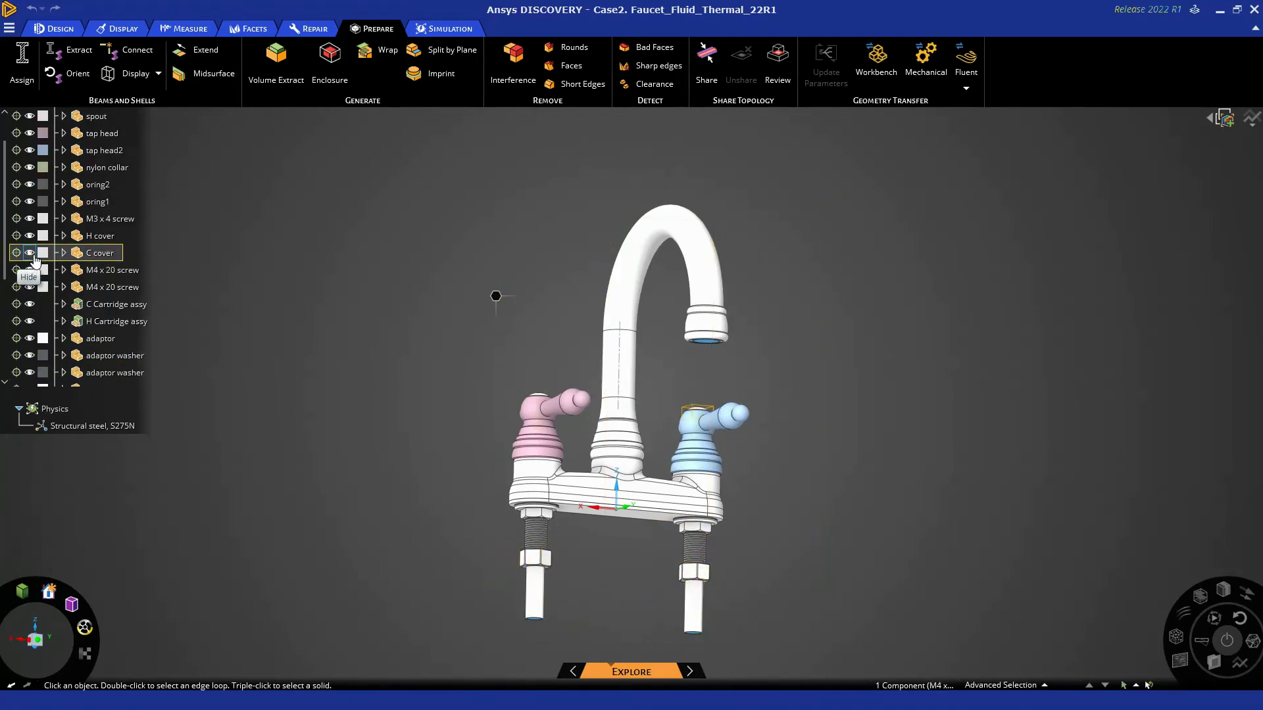
pyautogui.scroll(-4, 79, 329)
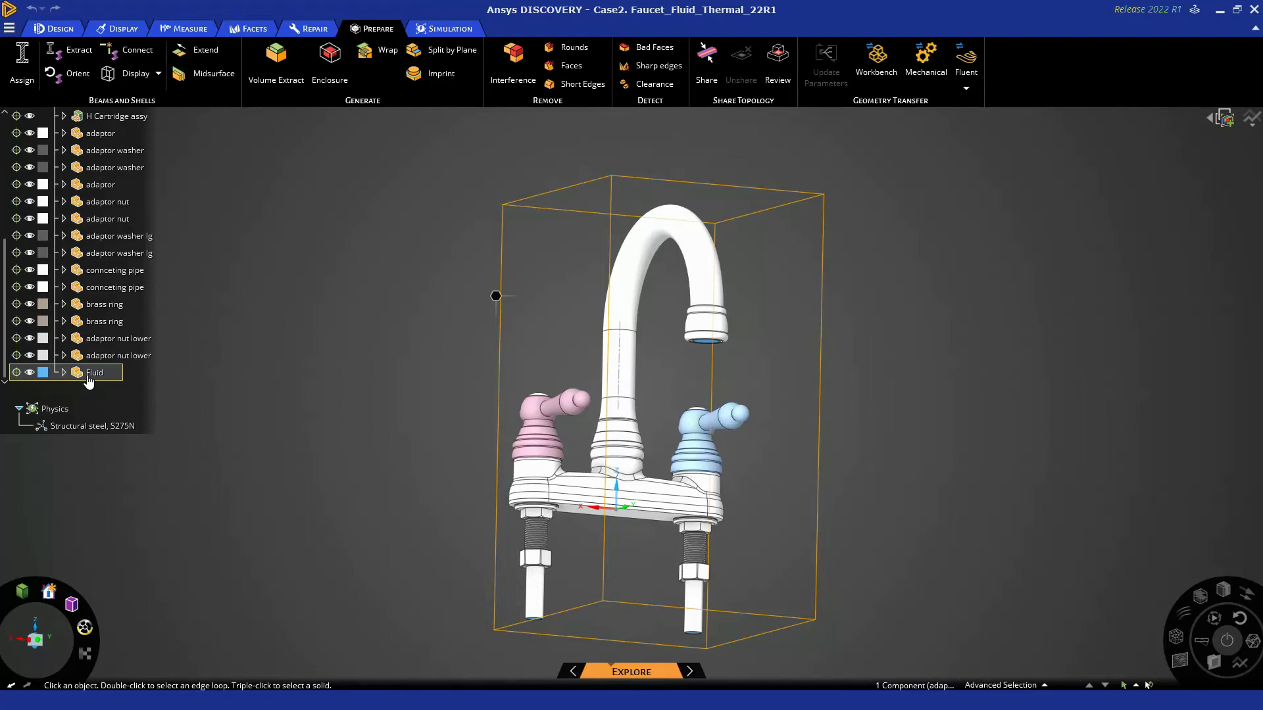
# Step: Restrict the simulation to the Fluid component only, excluding the faucet's other components
pyautogui.click(94, 376)
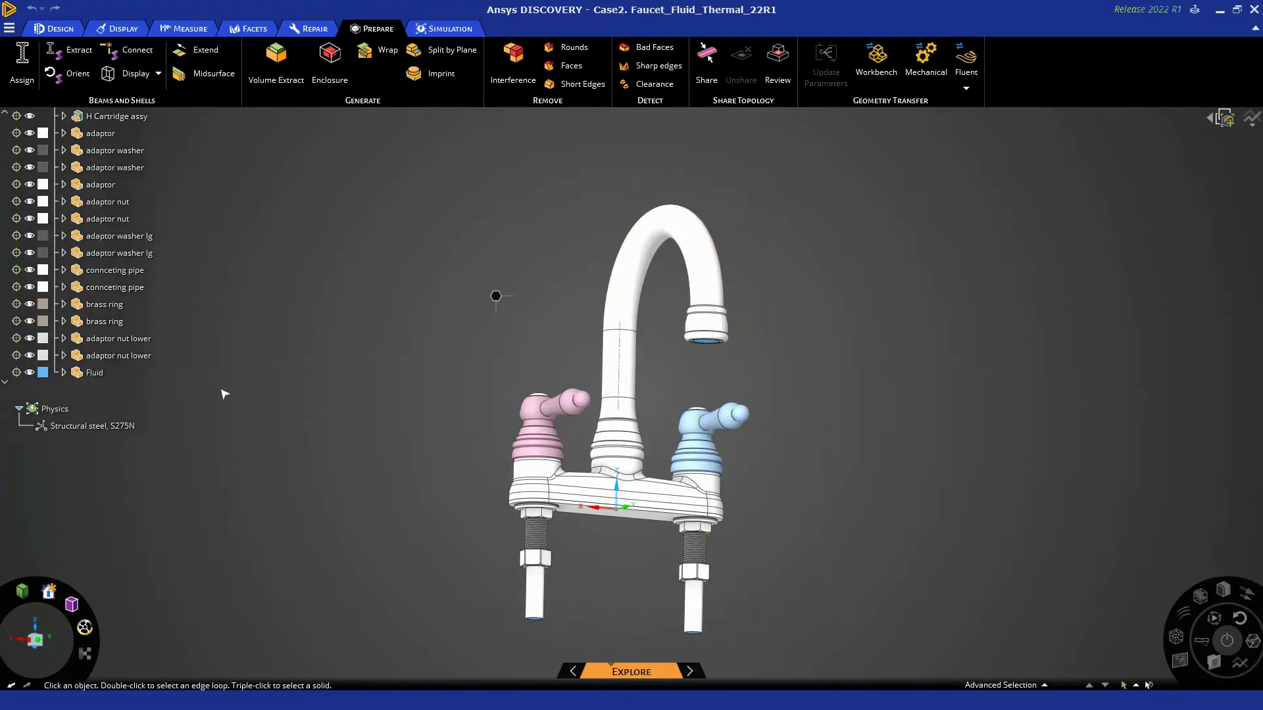
pyautogui.rightClick(90, 377)
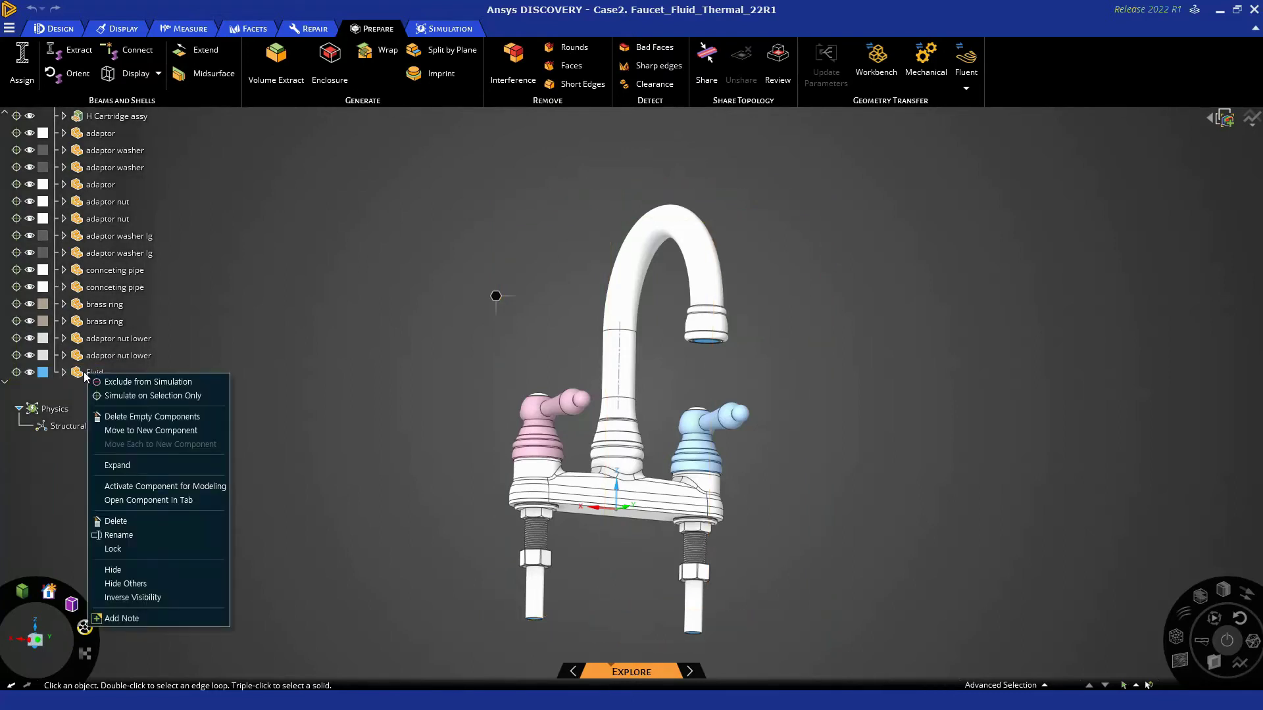
pyautogui.click(120, 396)
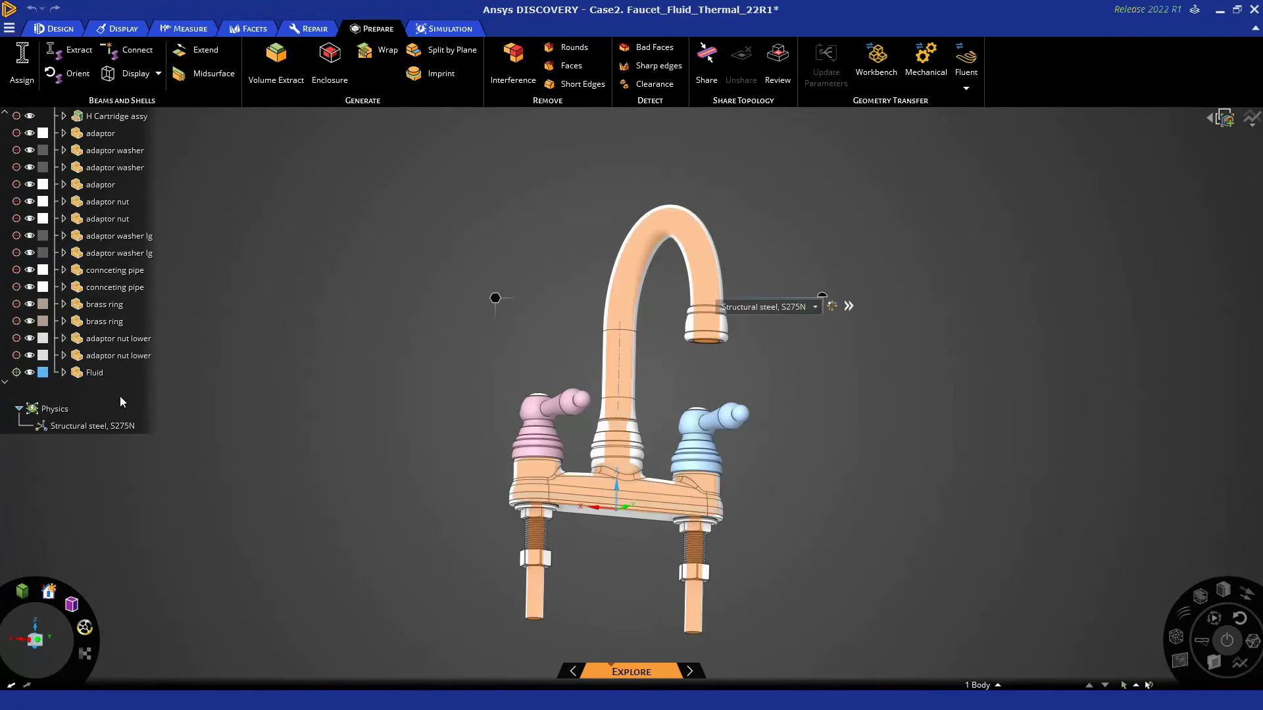
pyautogui.rightClick(92, 372)
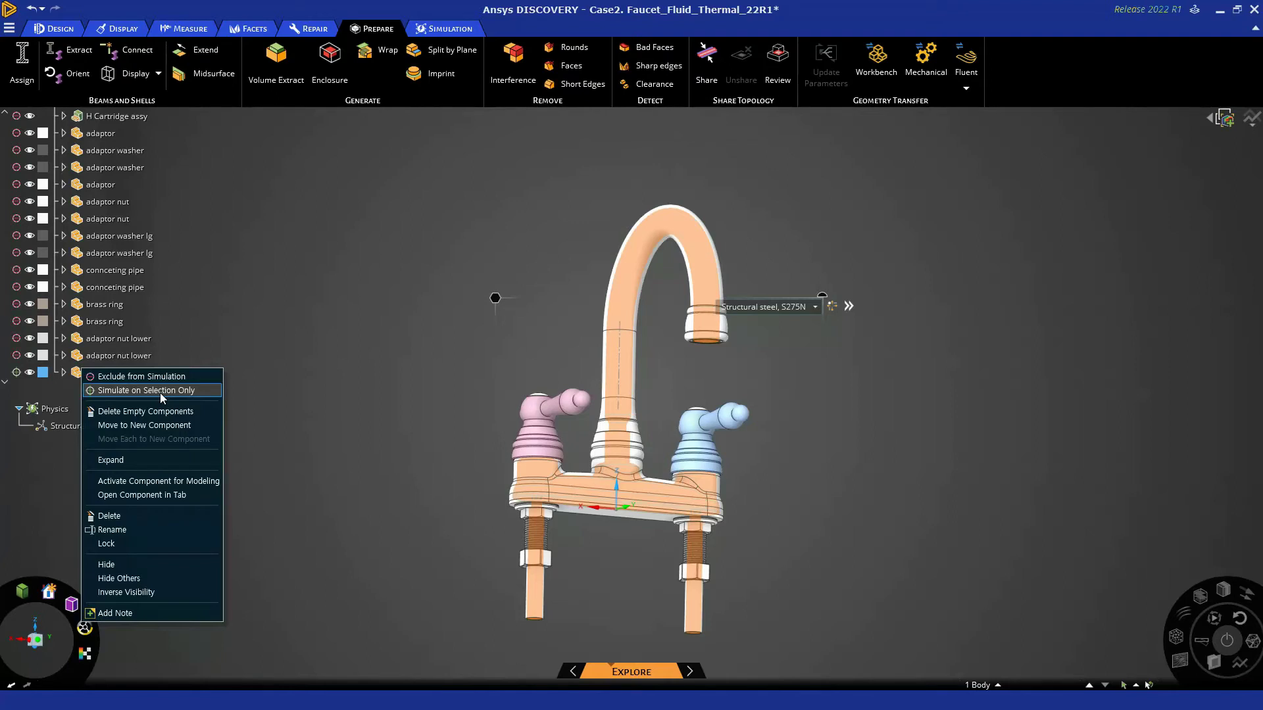
pyautogui.click(163, 392)
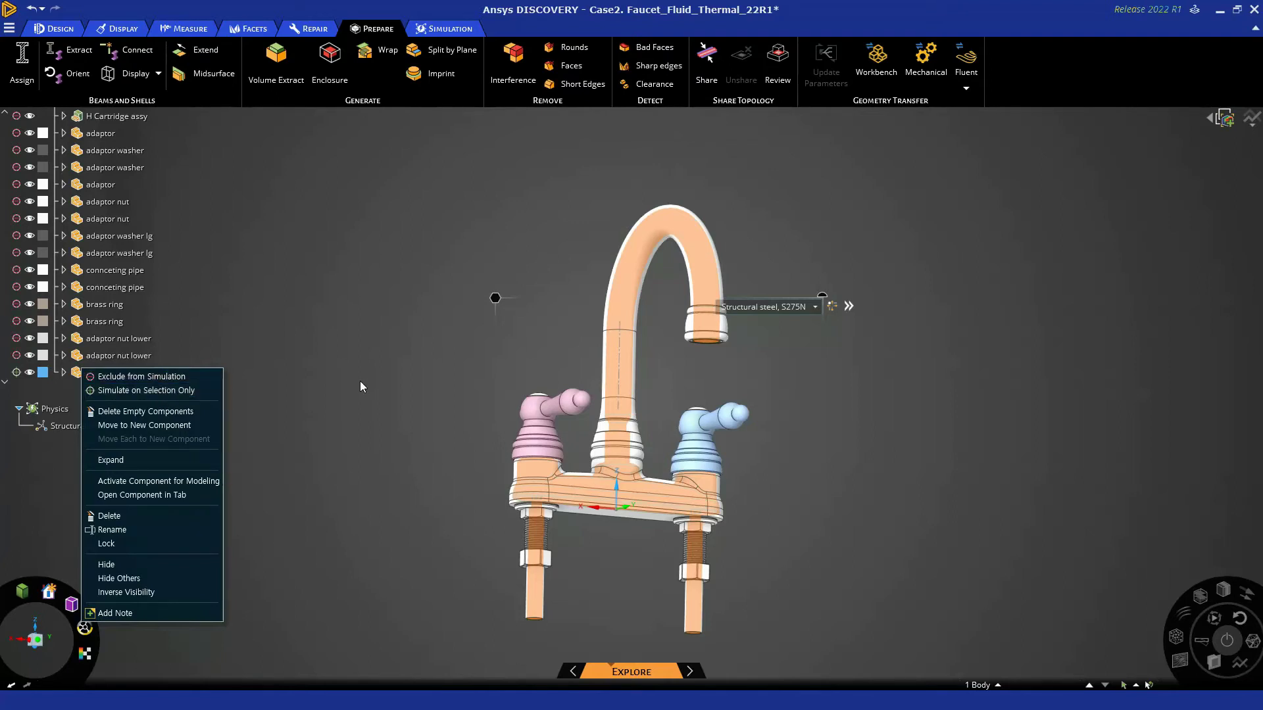
pyautogui.click(12, 117)
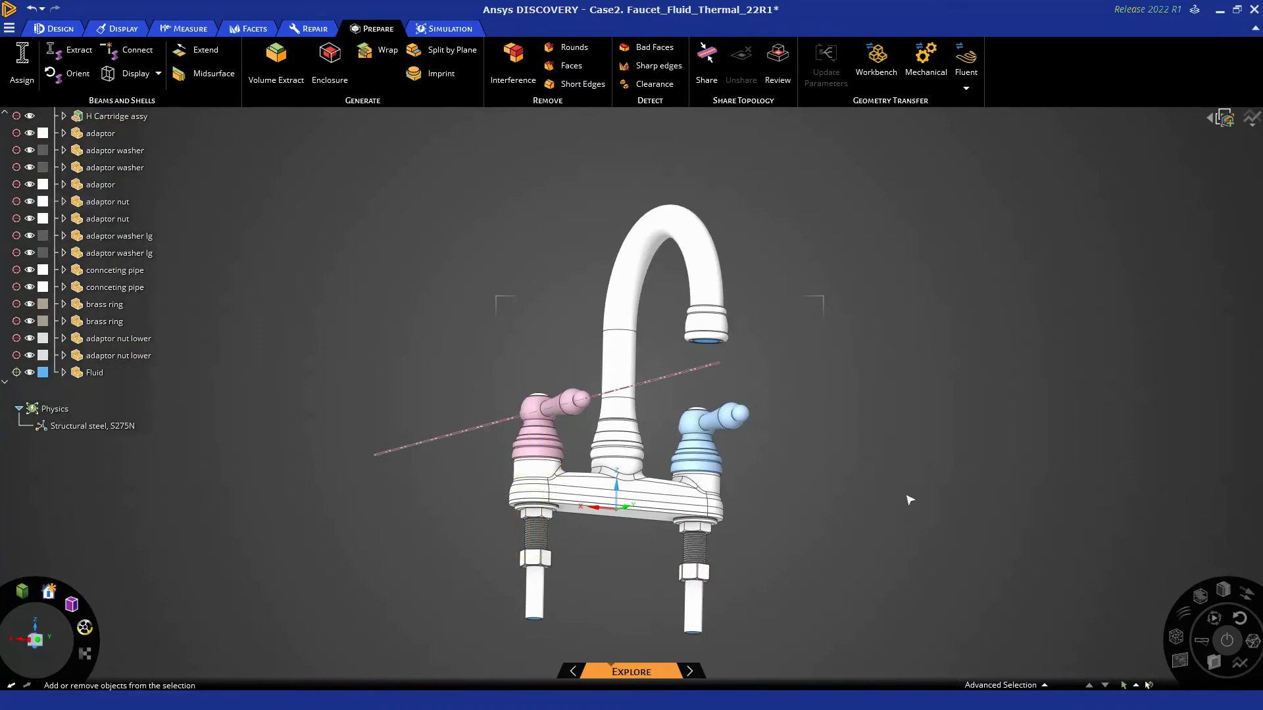
# Step: Define a fluid flow inlet on the supply pipe end below the pink handle with a mass flow rate of 0.015 kg/s
pyautogui.keyDown('shift'); pyautogui.moveTo(908, 510); pyautogui.dragTo(916, 431, button='middle'); pyautogui.keyUp('shift')
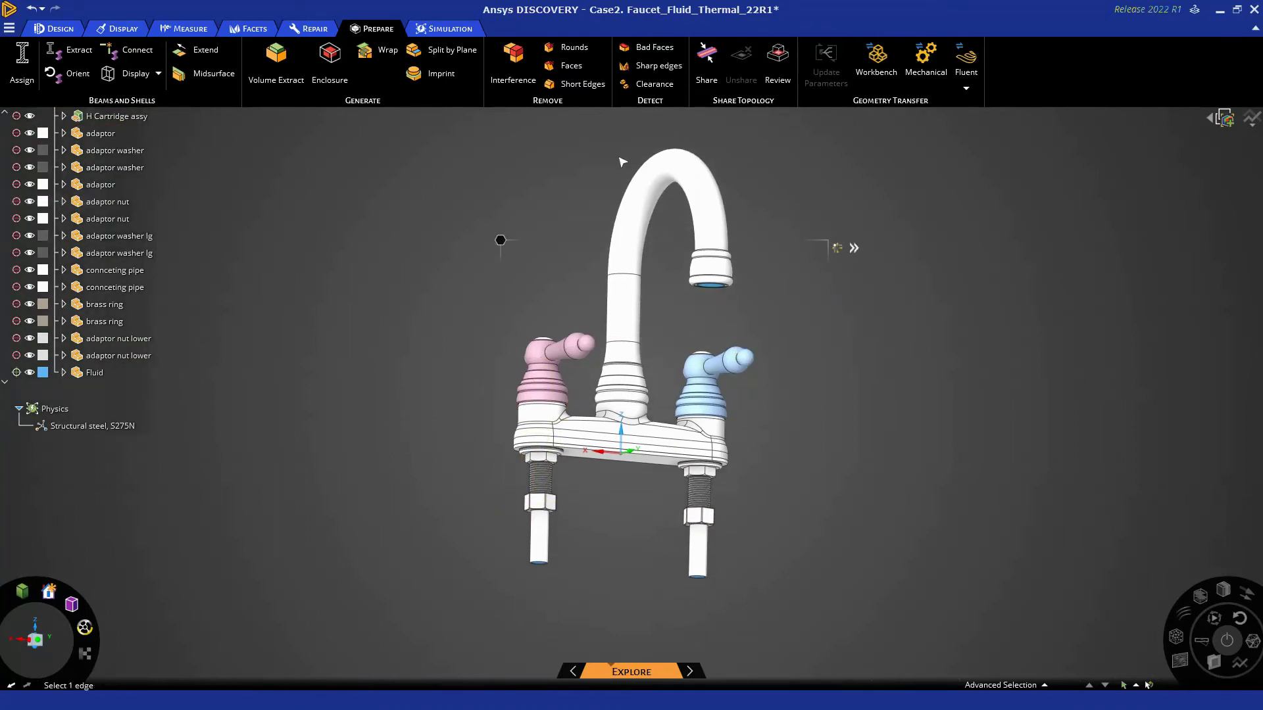
pyautogui.click(448, 29)
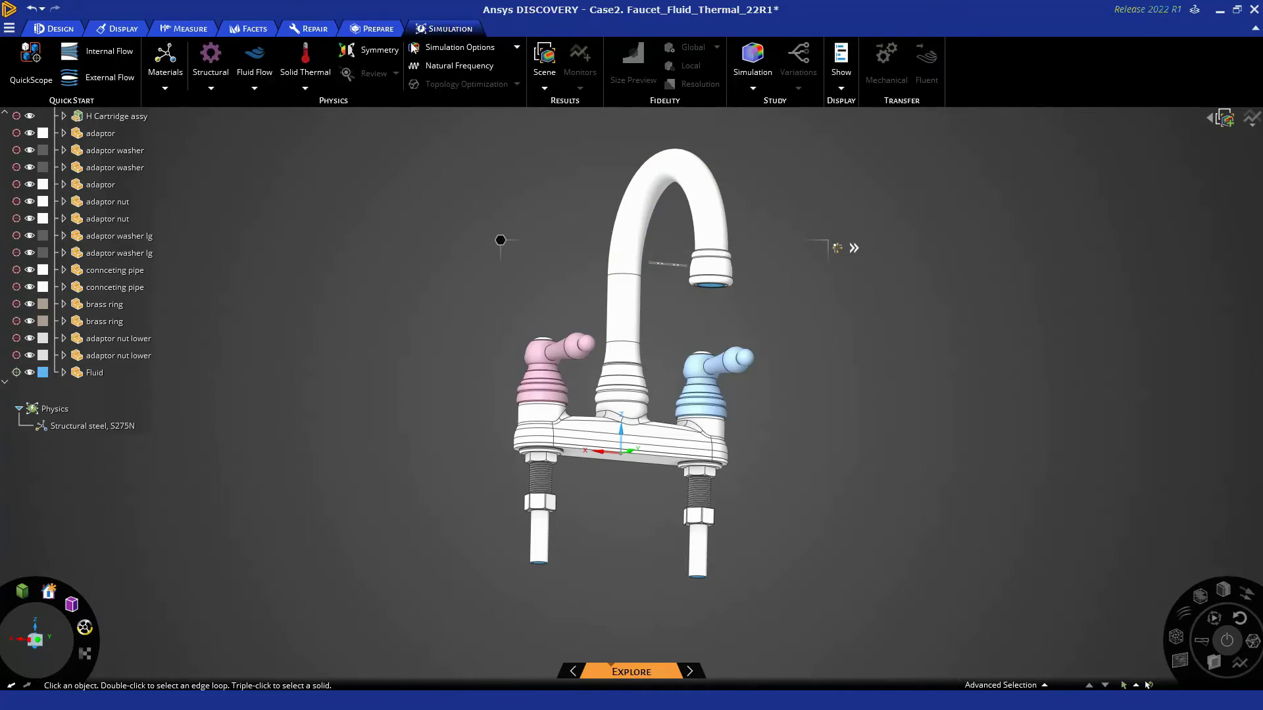
pyautogui.click(270, 72)
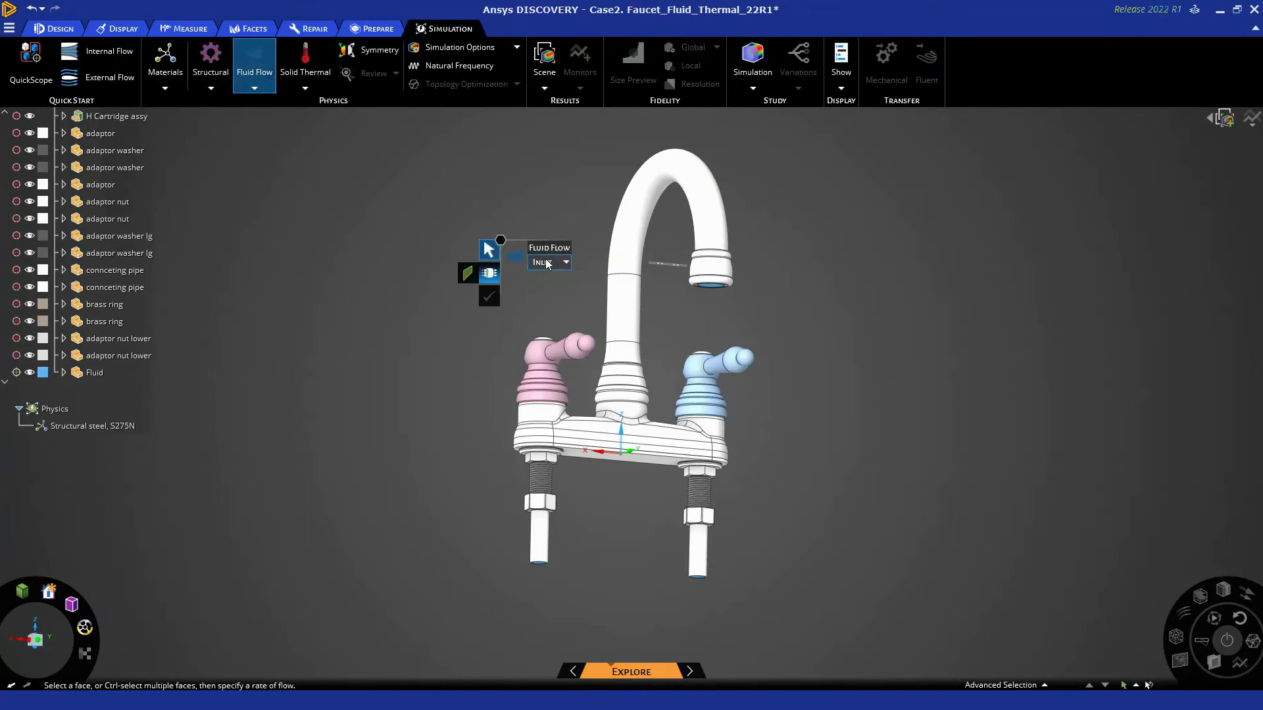
pyautogui.moveTo(582, 520); pyautogui.dragTo(551, 555, button='middle')
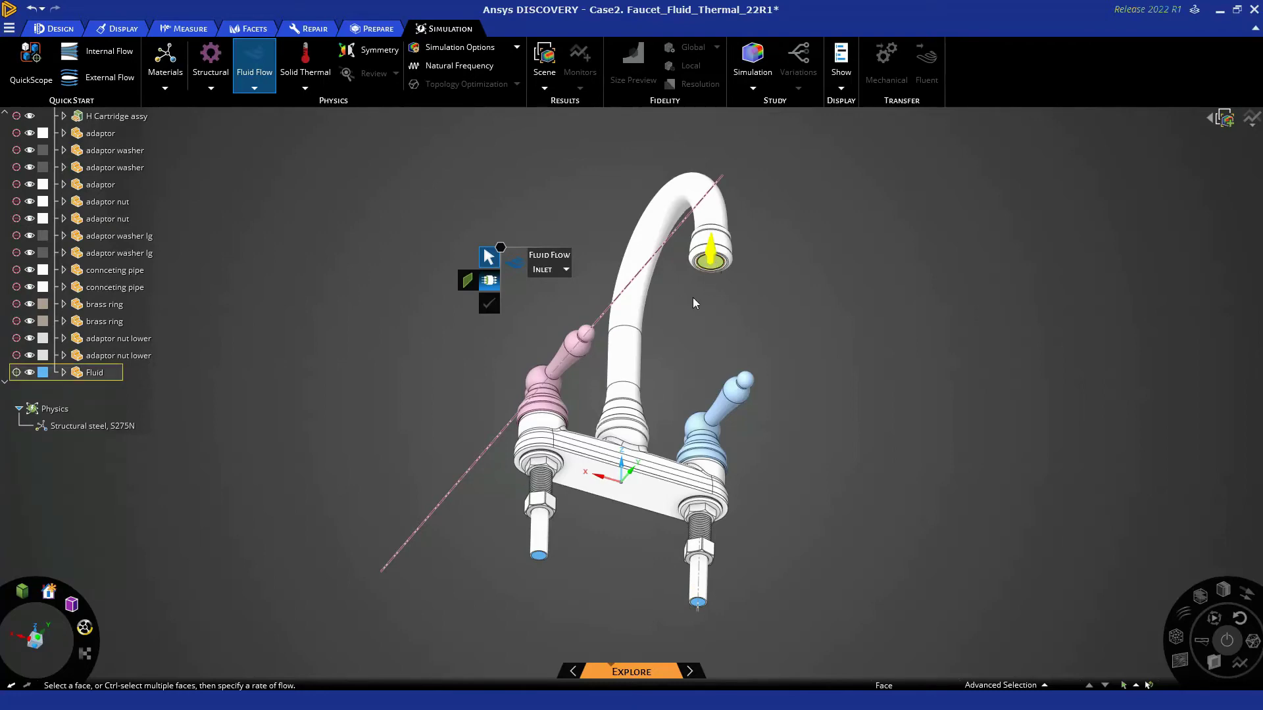
pyautogui.scroll(5, 547, 566)
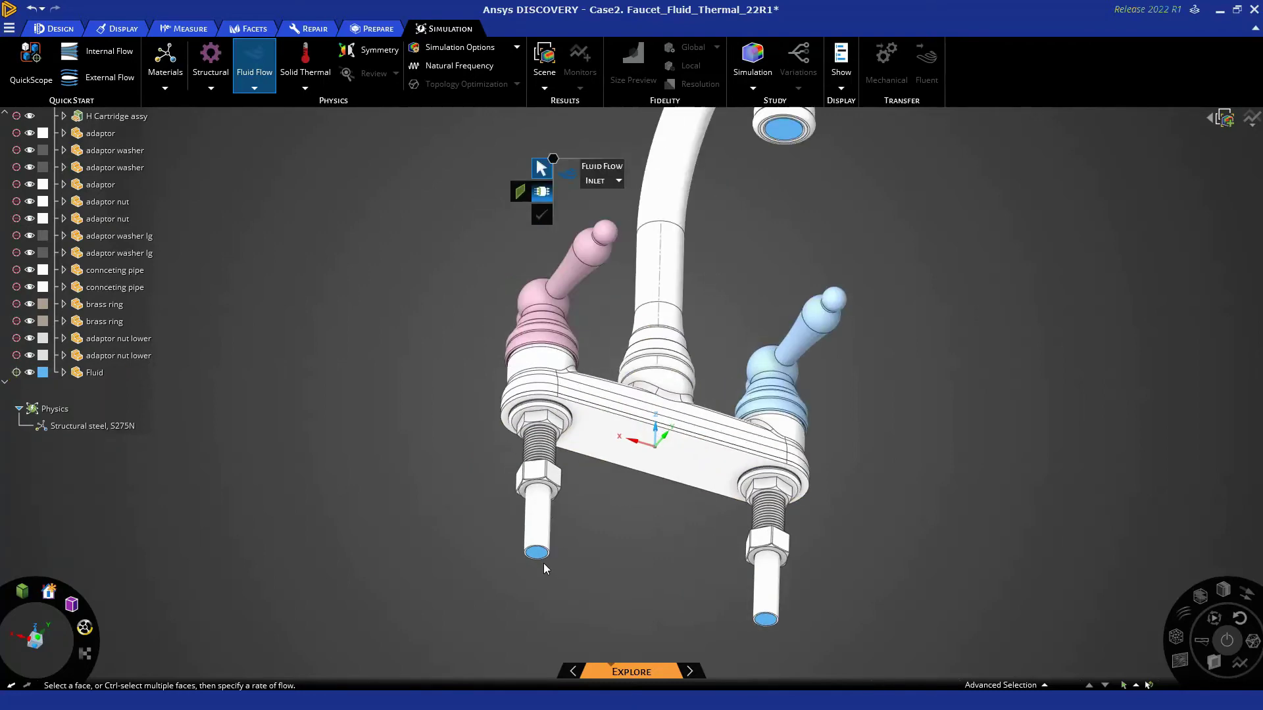
pyautogui.click(536, 508)
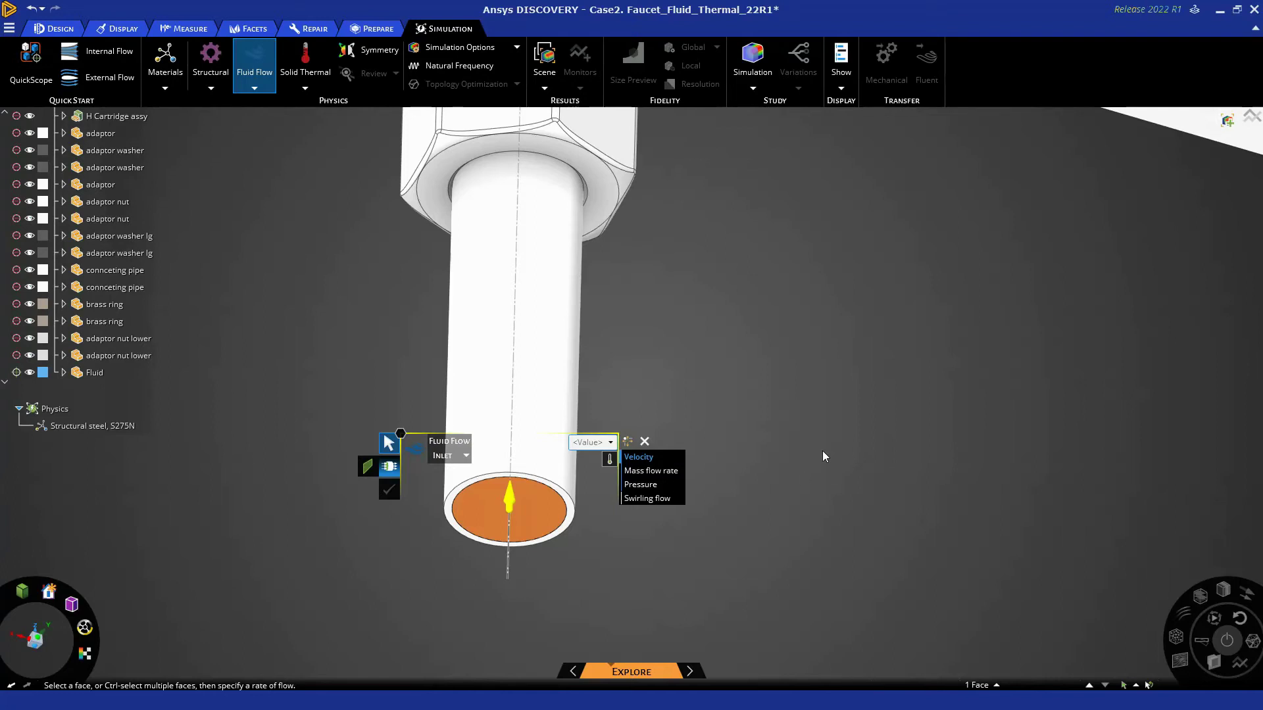
pyautogui.click(674, 473)
pyautogui.click(590, 444)
pyautogui.click(582, 444)
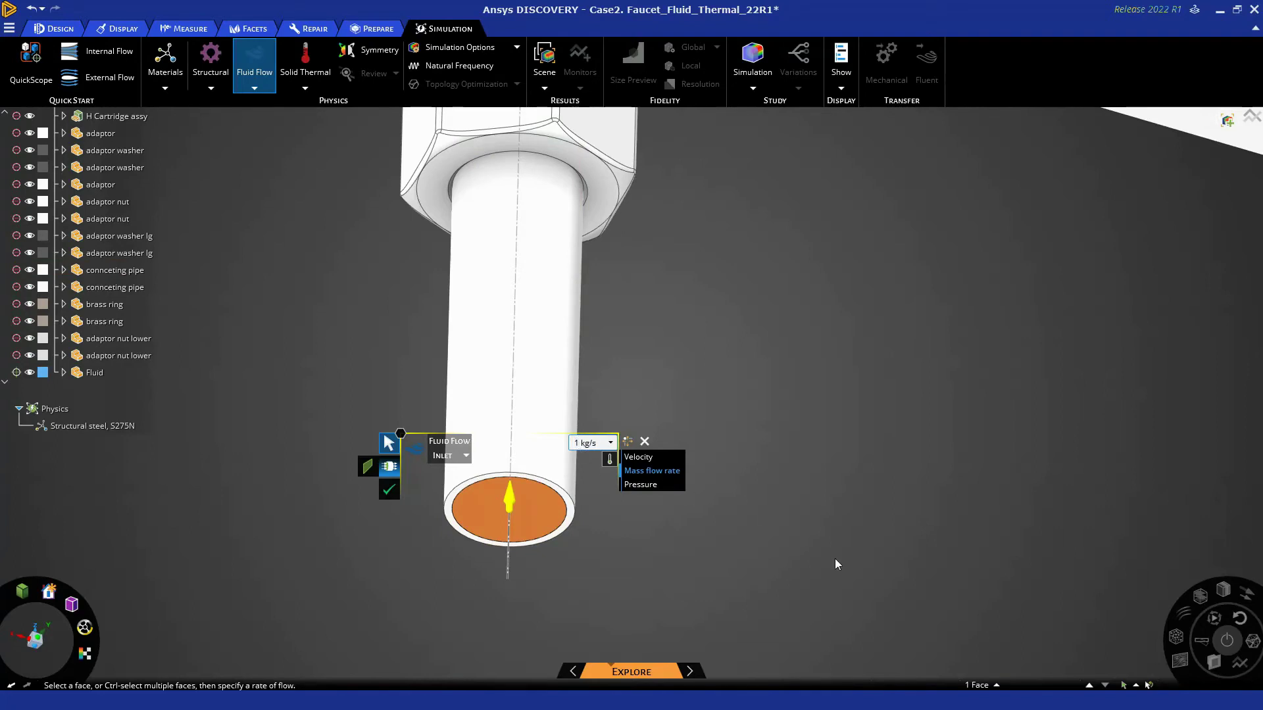
pyautogui.press('BackSpace')
pyautogui.write('0.015')
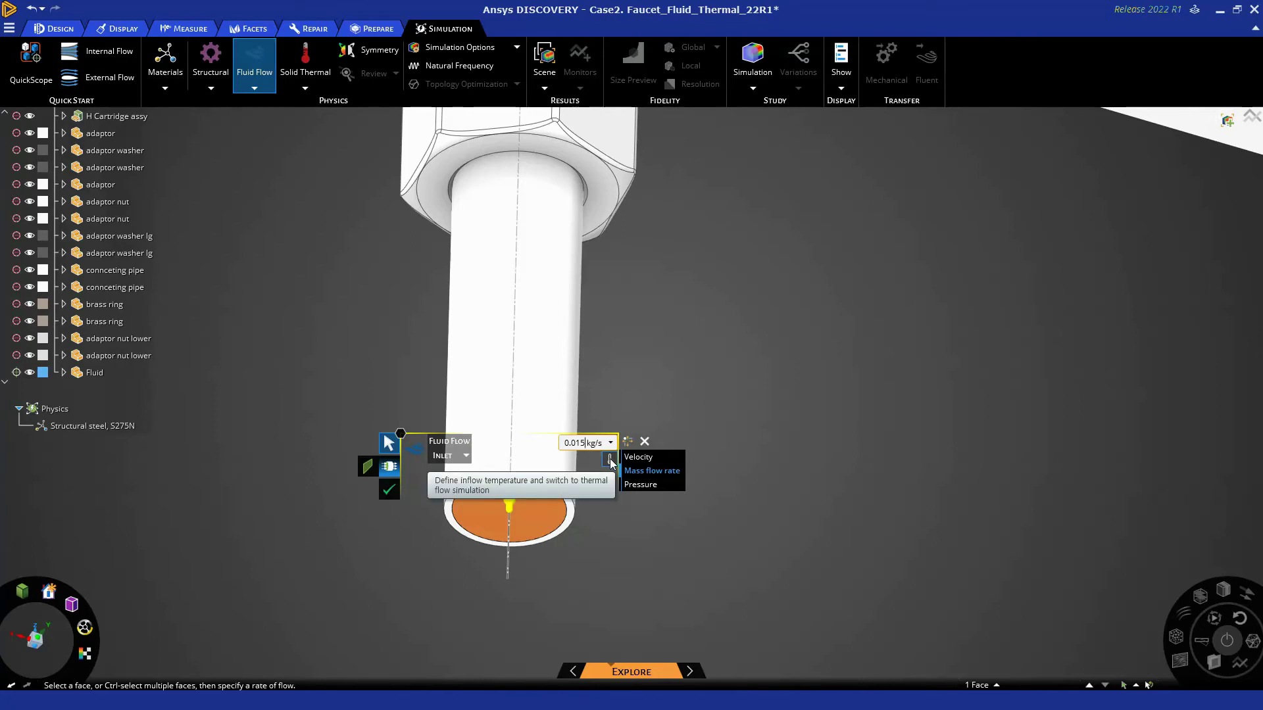
# Step: Enable thermal flow for the pink-handle inlet and set its inflow temperature to 50 °C
pyautogui.click(610, 466)
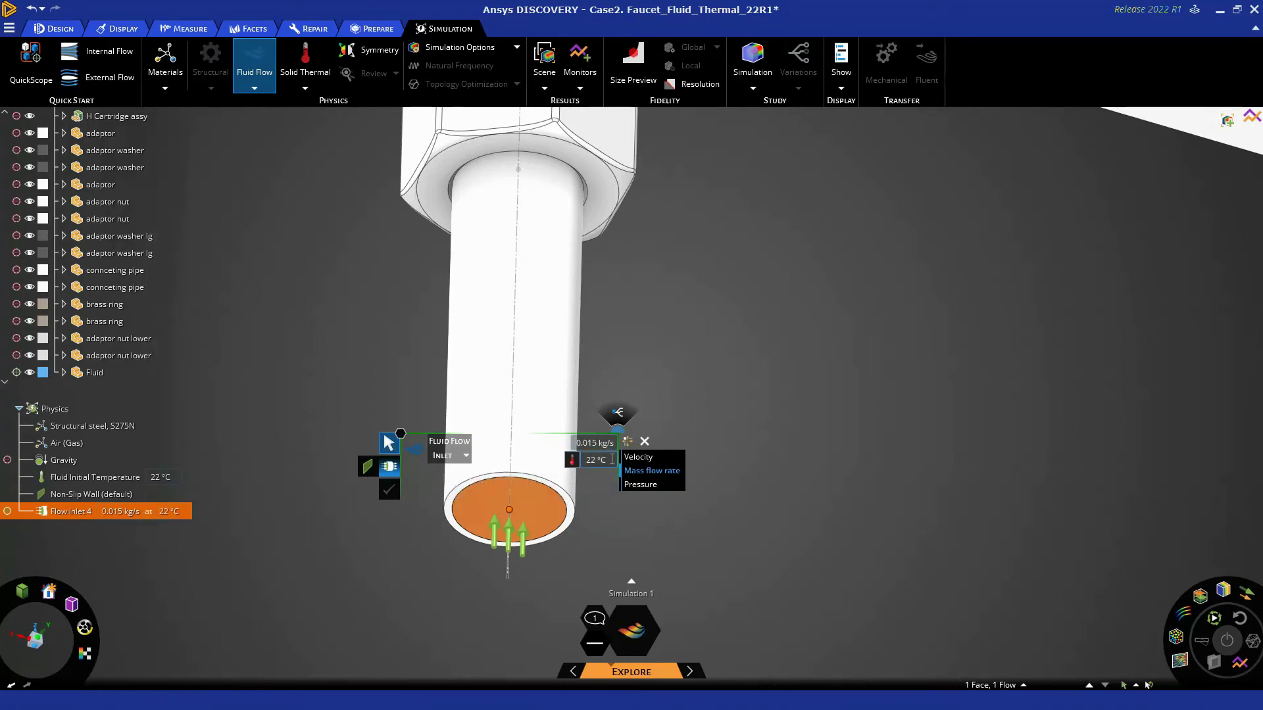
pyautogui.click(593, 460)
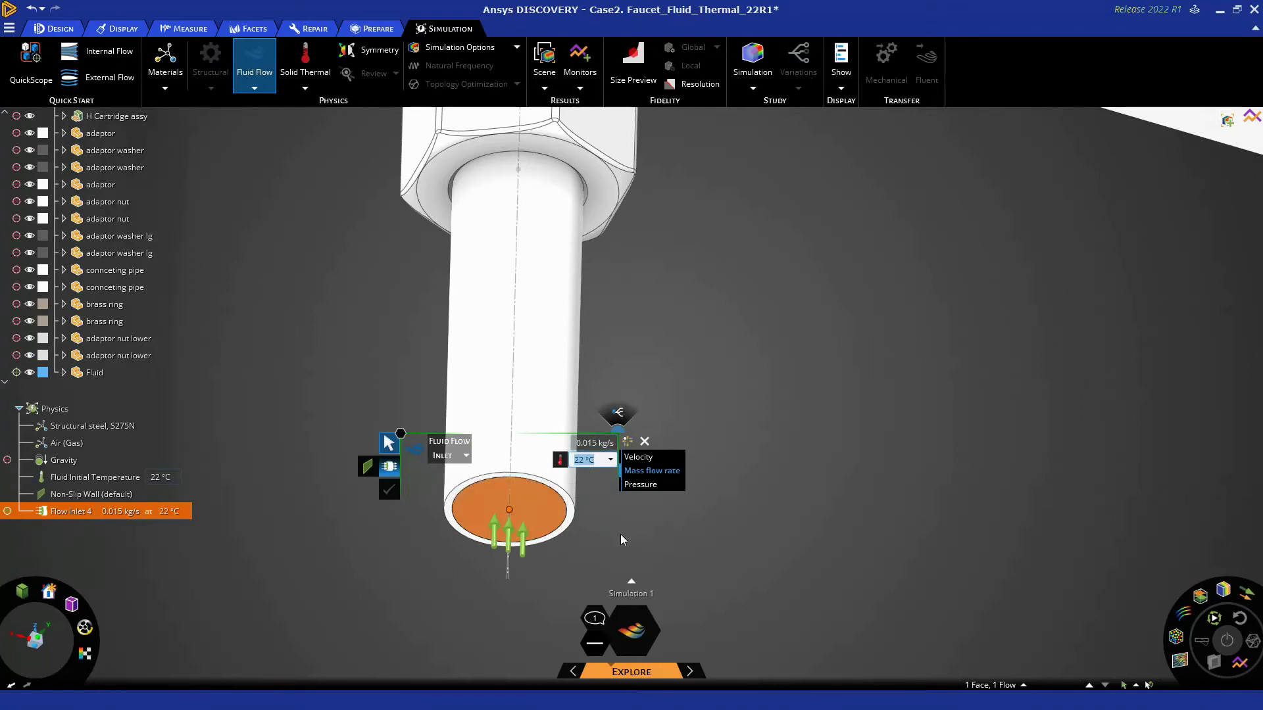
pyautogui.write('50')
pyautogui.press('Tab')
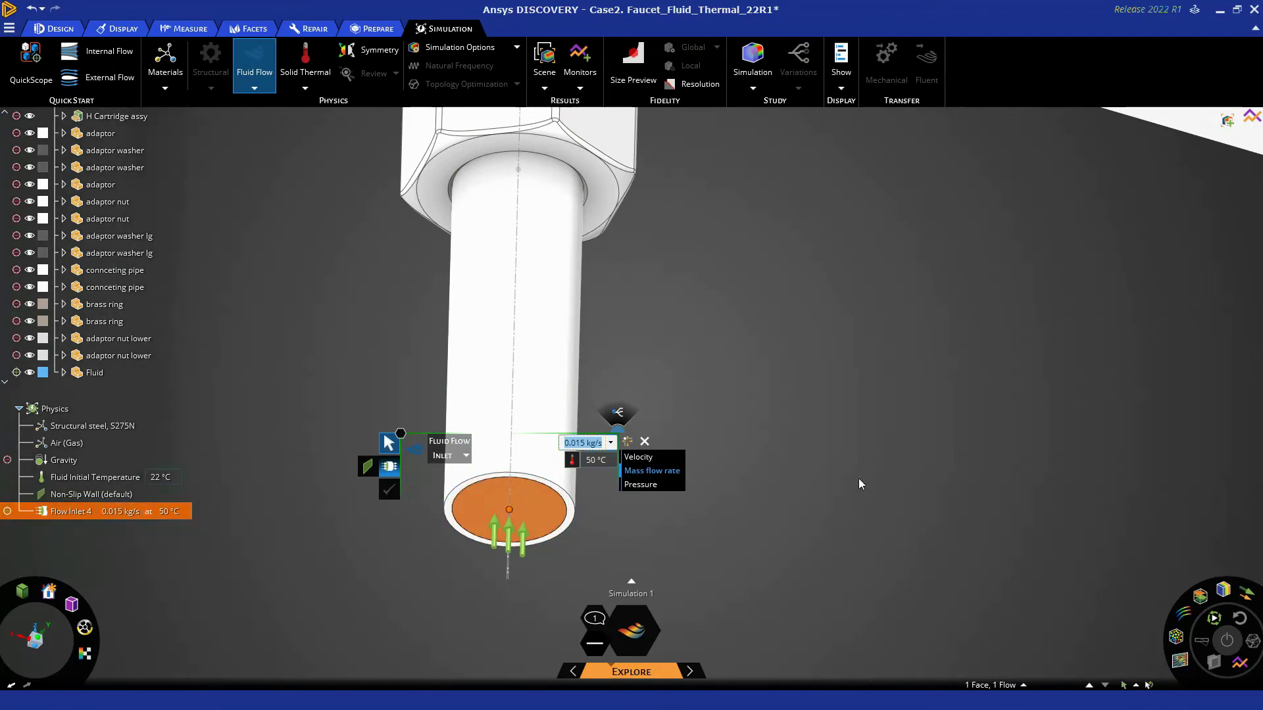
pyautogui.click(859, 481)
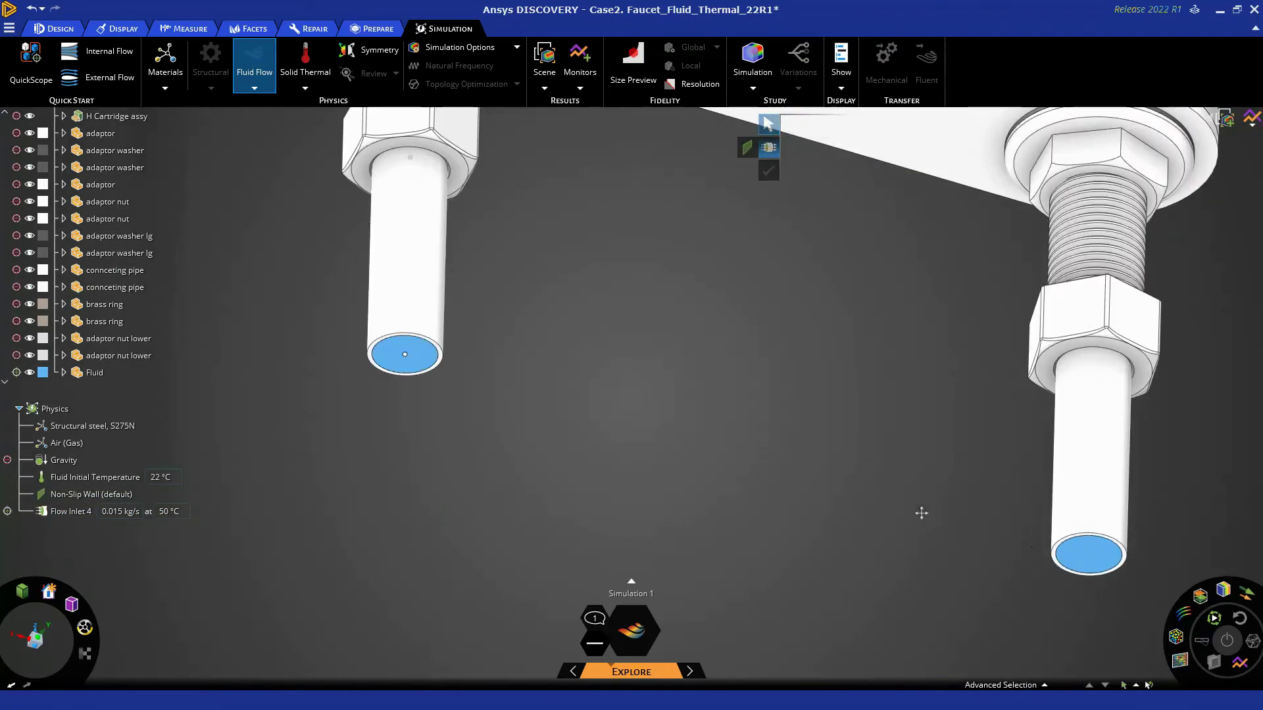
# Step: Add a second flow inlet on the supply pipe end below the blue handle with 0.015 kg/s at 7 °C
pyautogui.click(750, 484)
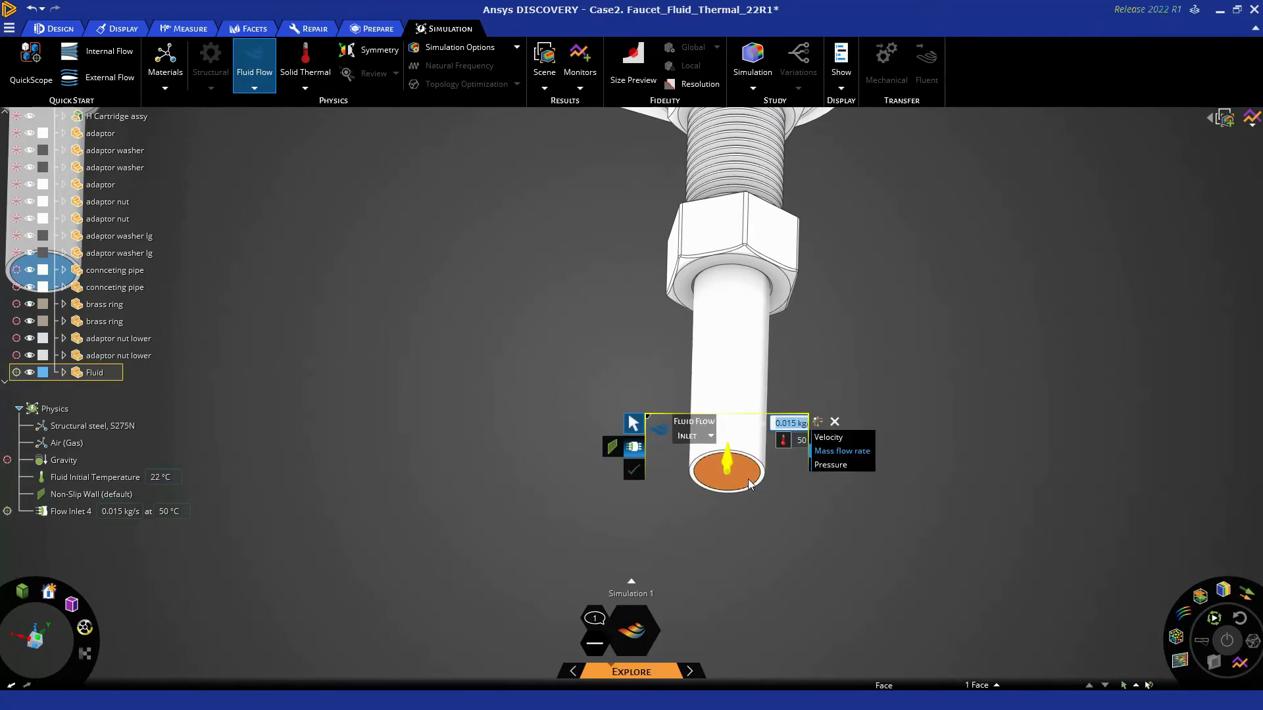
pyautogui.click(800, 441)
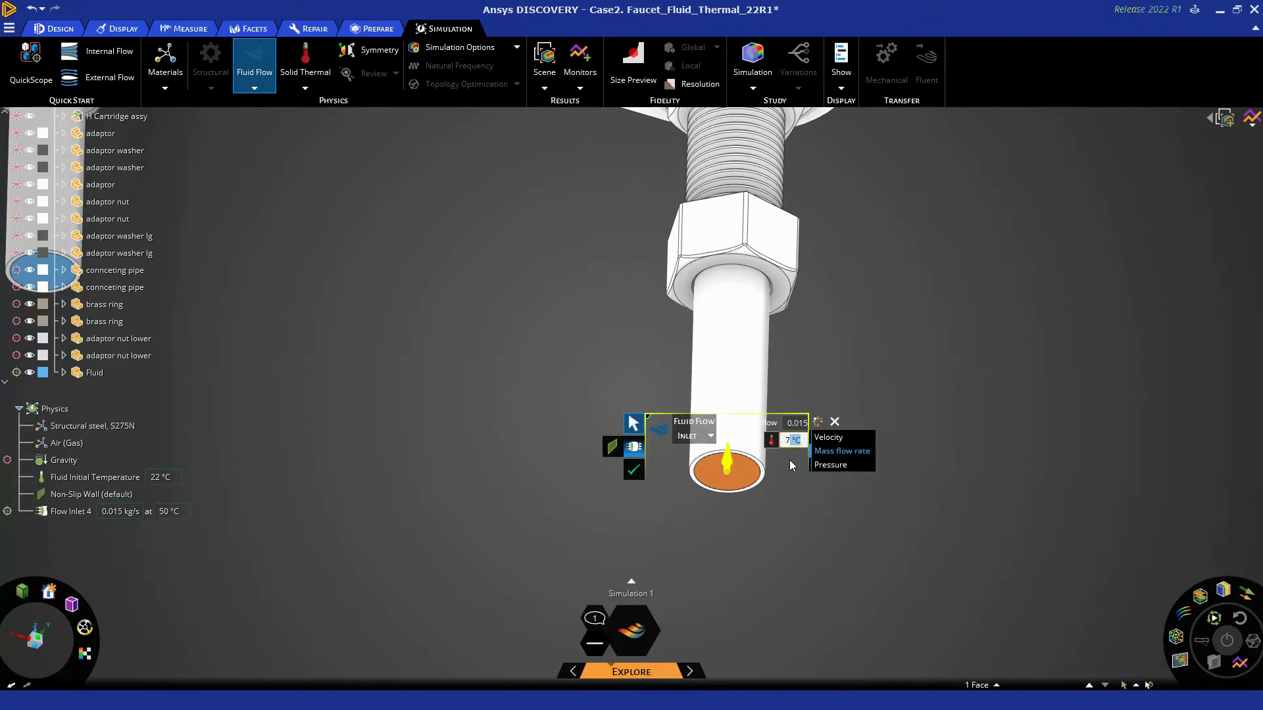
pyautogui.press('Return')
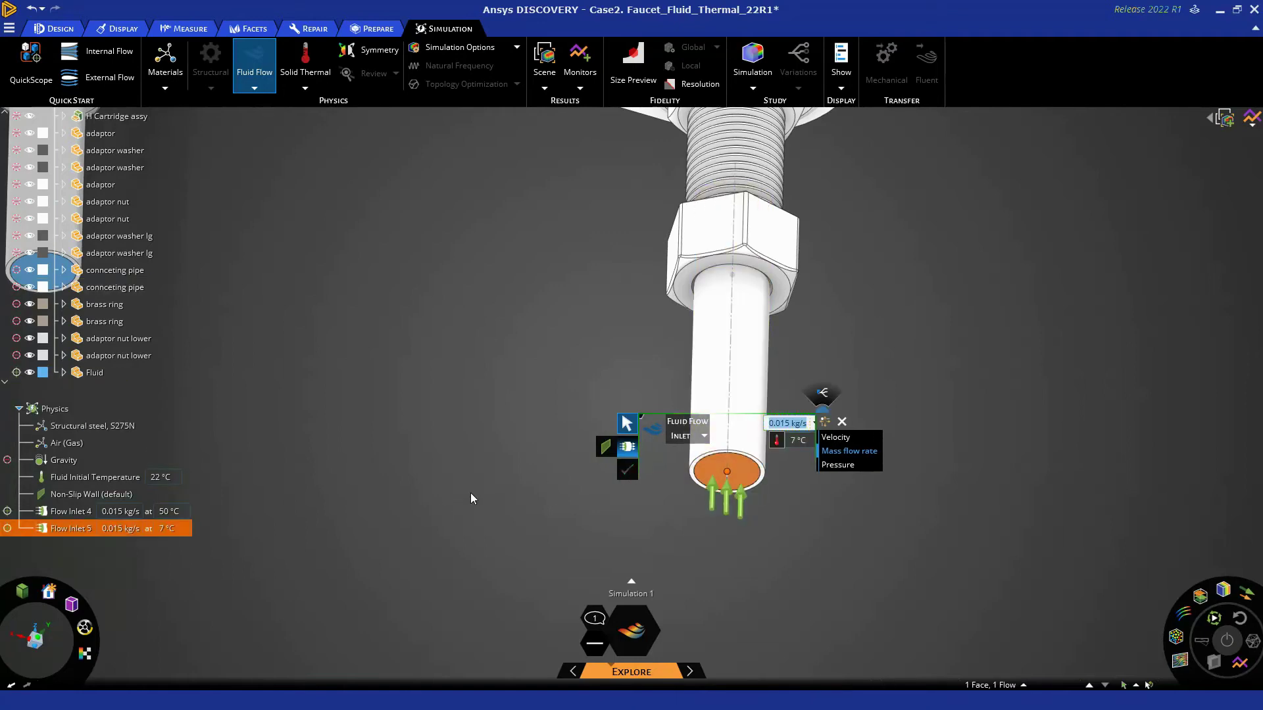
# Step: Define a flow outlet with 0 Pa pressure on the fluid face at the spout opening
pyautogui.scroll(-3, 475, 442)
pyautogui.moveTo(508, 434); pyautogui.dragTo(554, 450, button='middle')
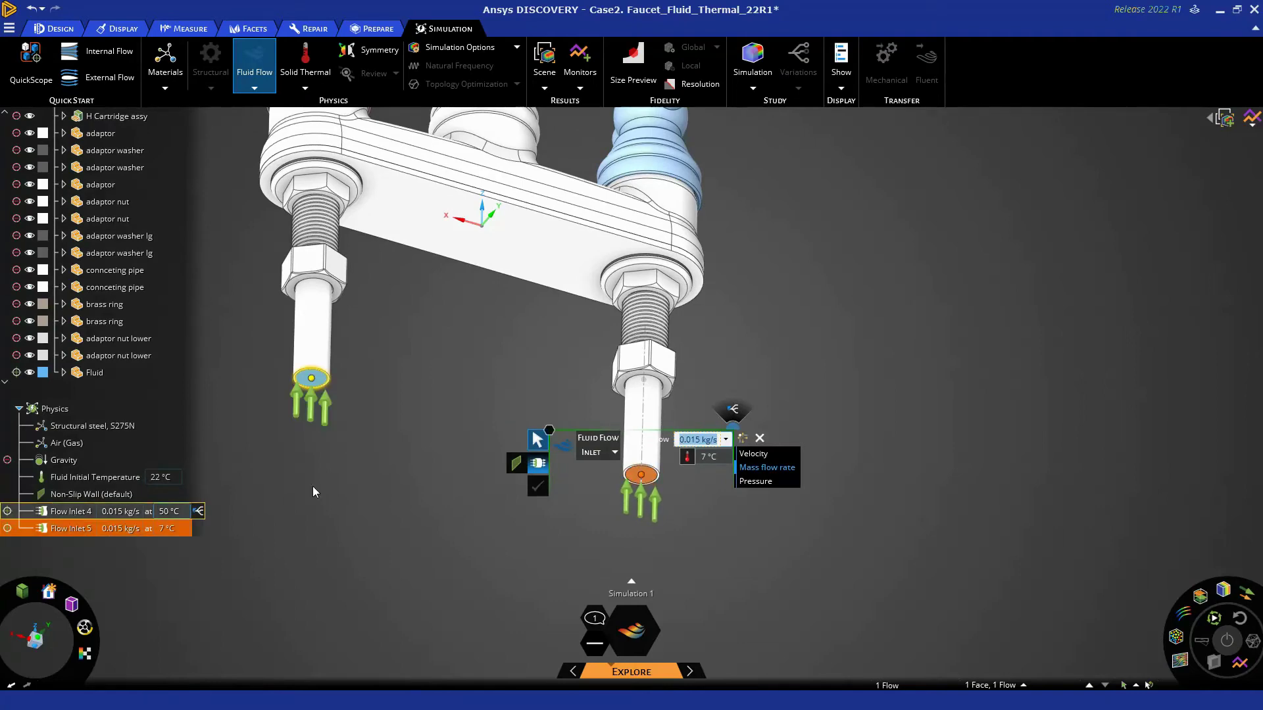
pyautogui.scroll(-5, 447, 394)
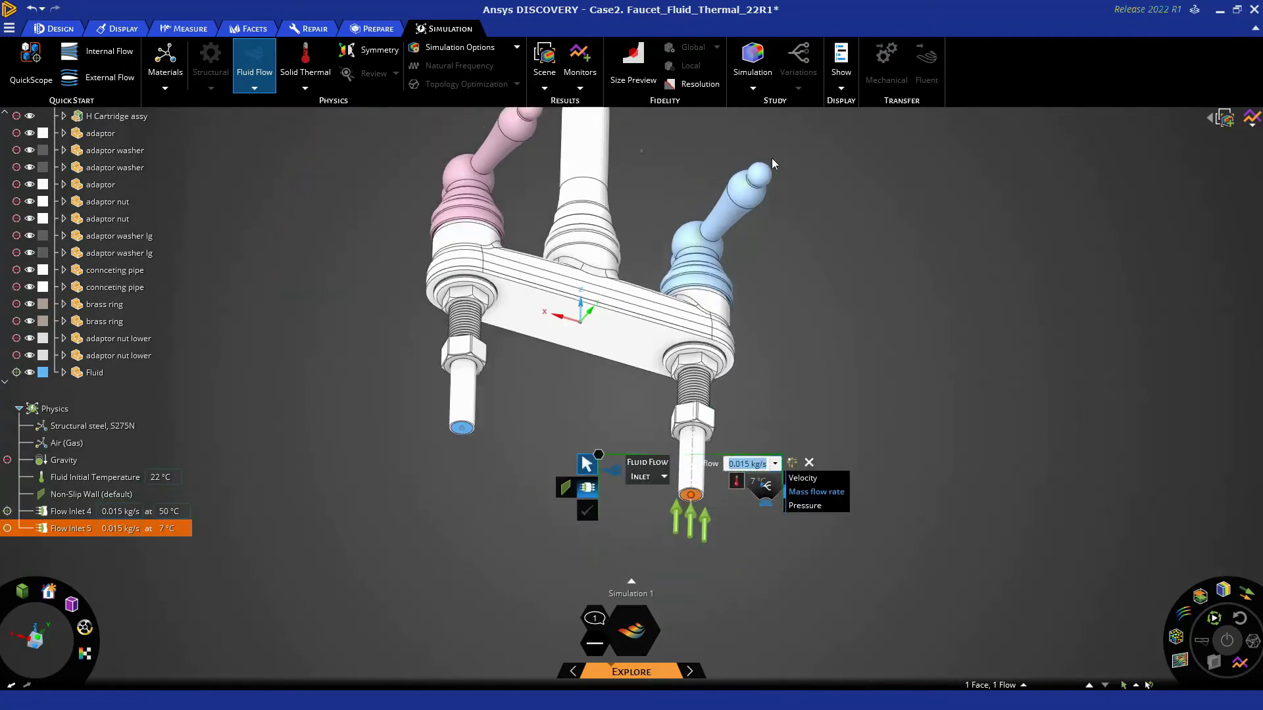
pyautogui.moveTo(761, 136); pyautogui.dragTo(735, 288, button='middle')
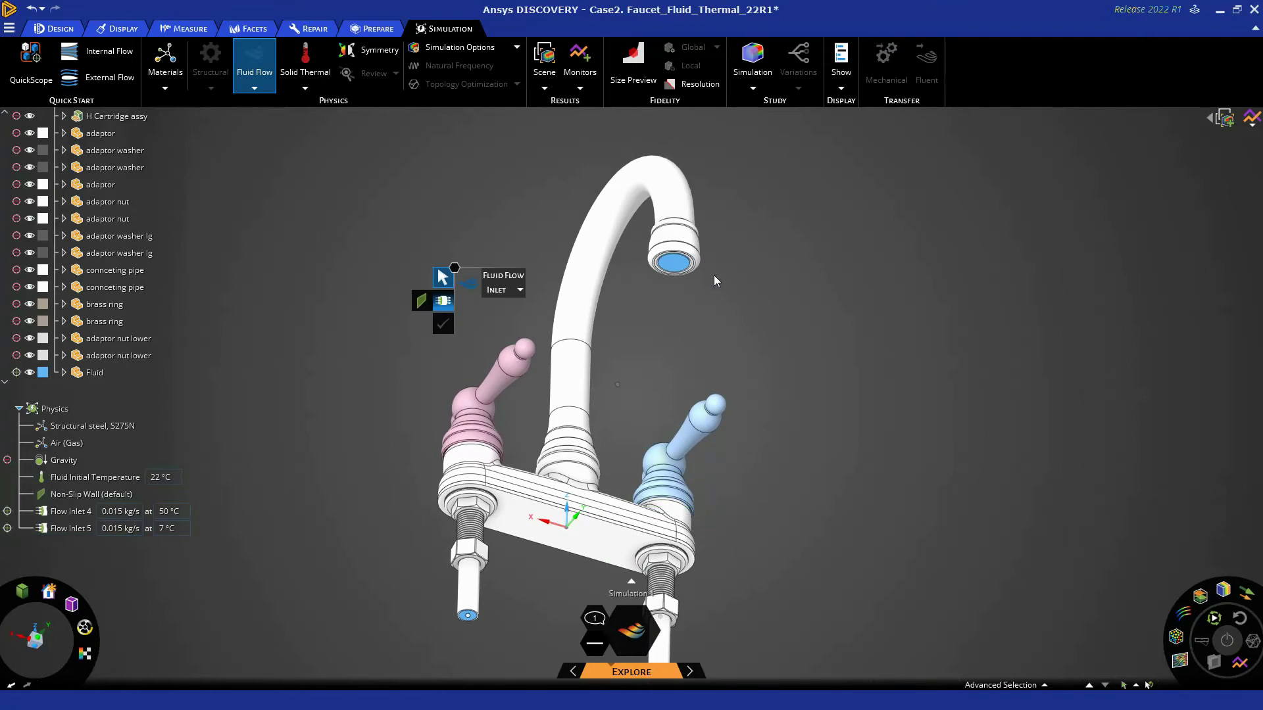
pyautogui.scroll(3, 716, 279)
pyautogui.click(368, 368)
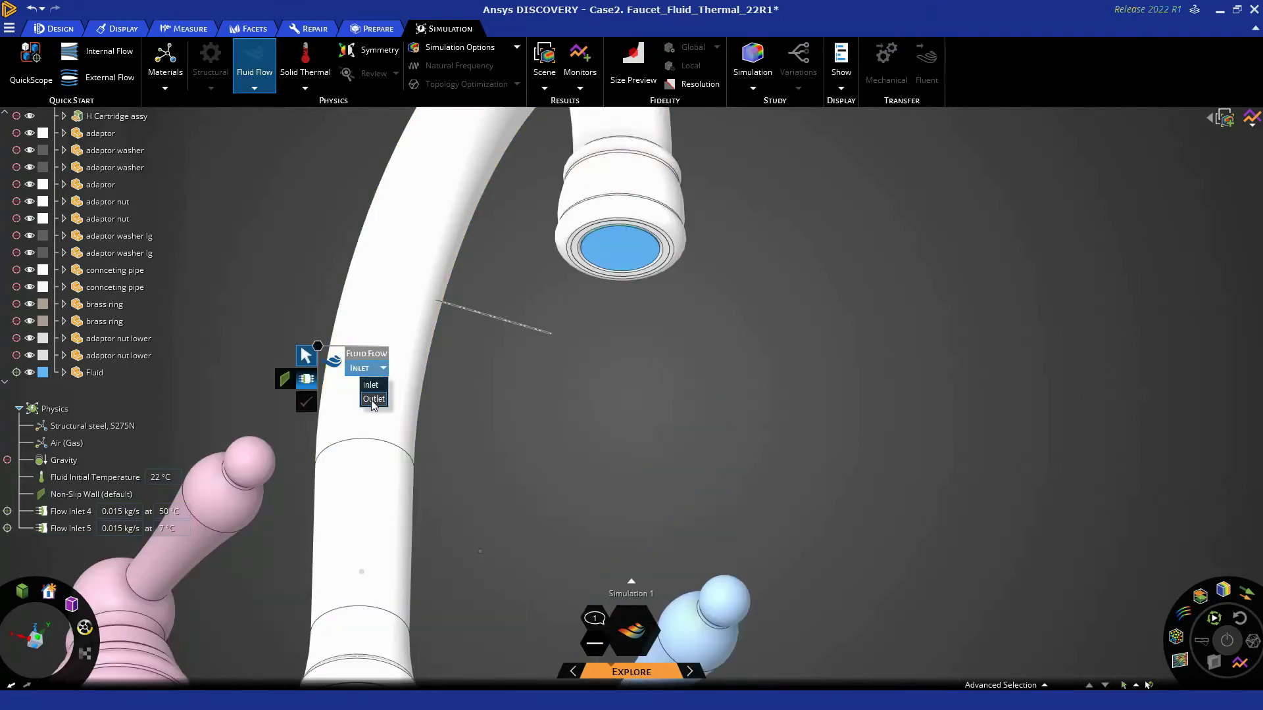
pyautogui.click(373, 399)
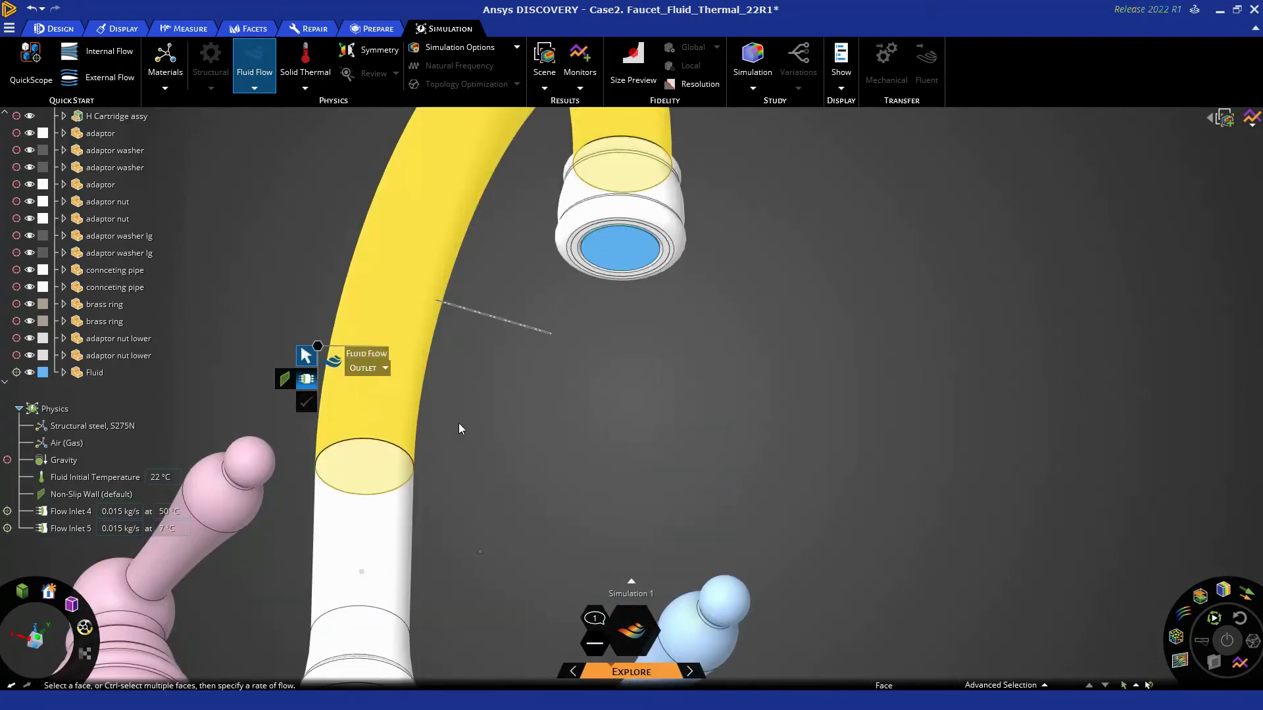
pyautogui.click(632, 246)
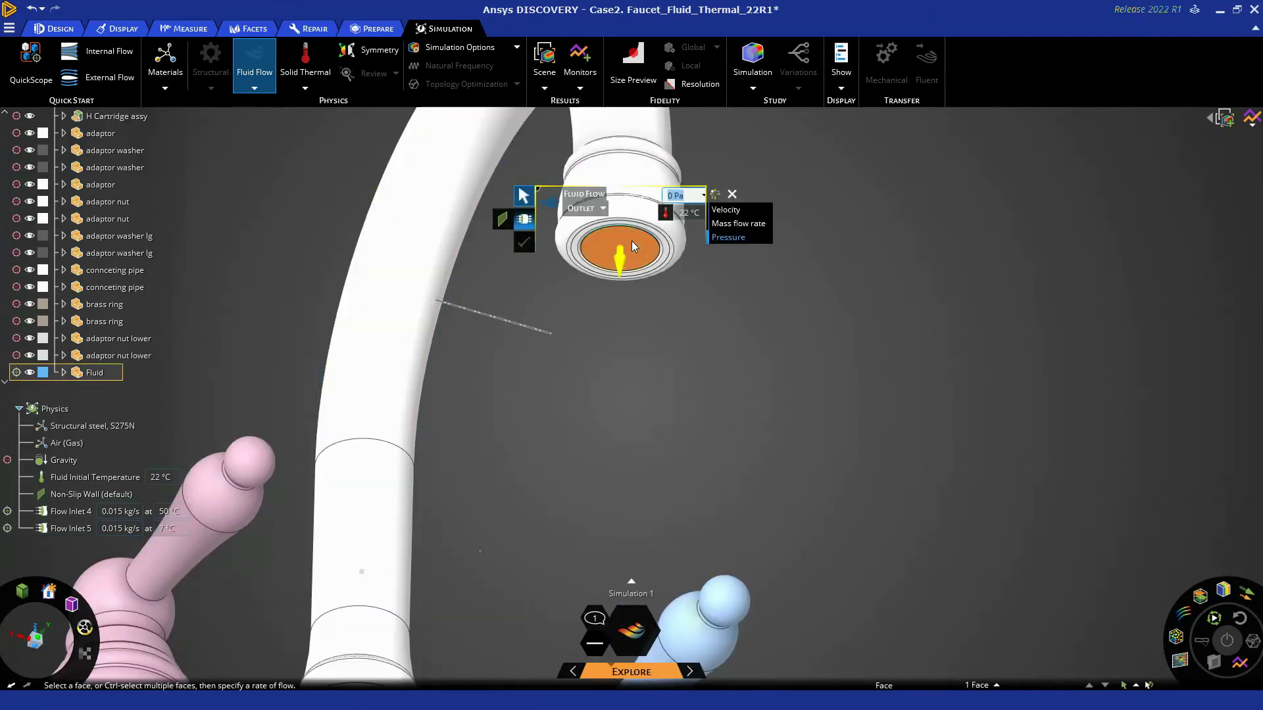
pyautogui.click(659, 214)
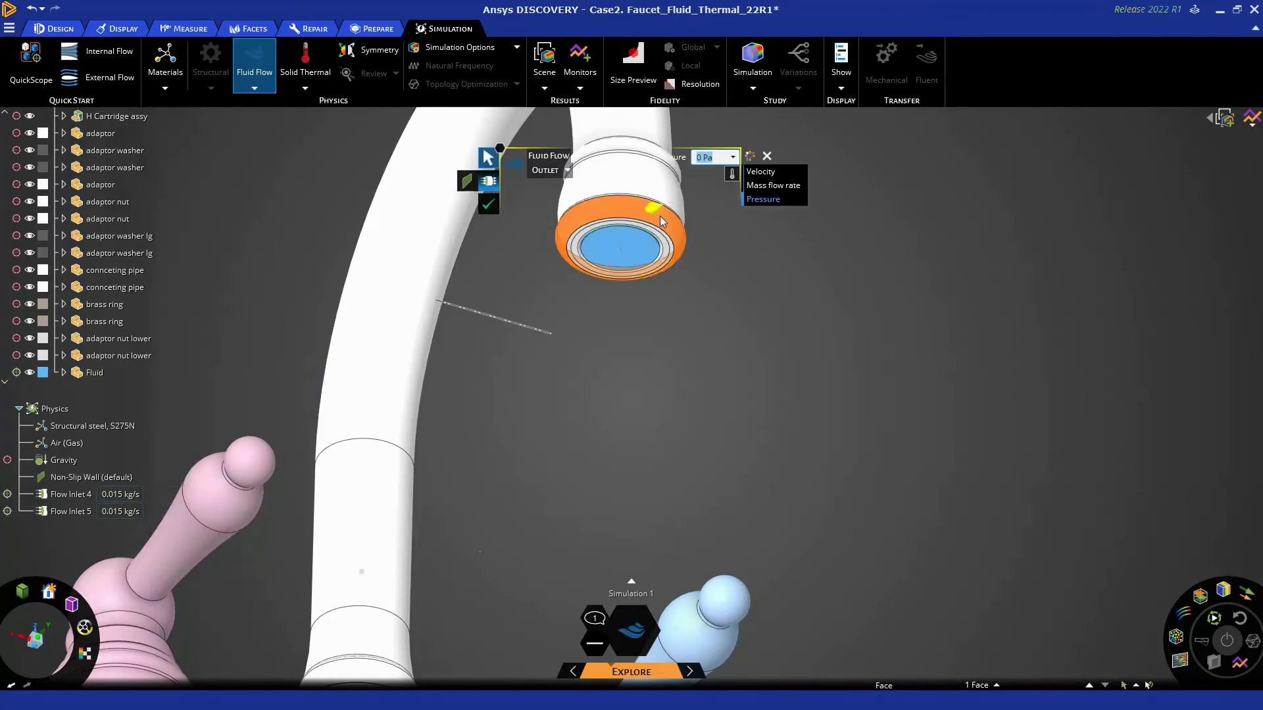
pyautogui.click(630, 246)
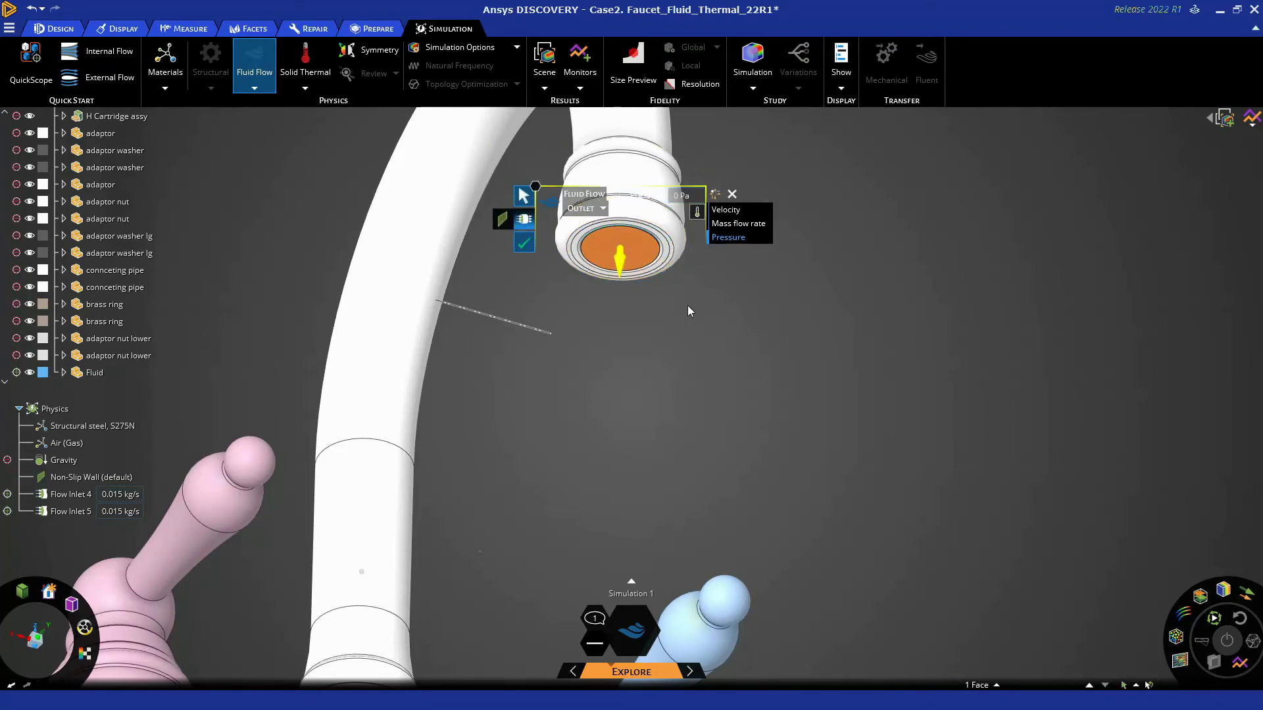
pyautogui.press('Return')
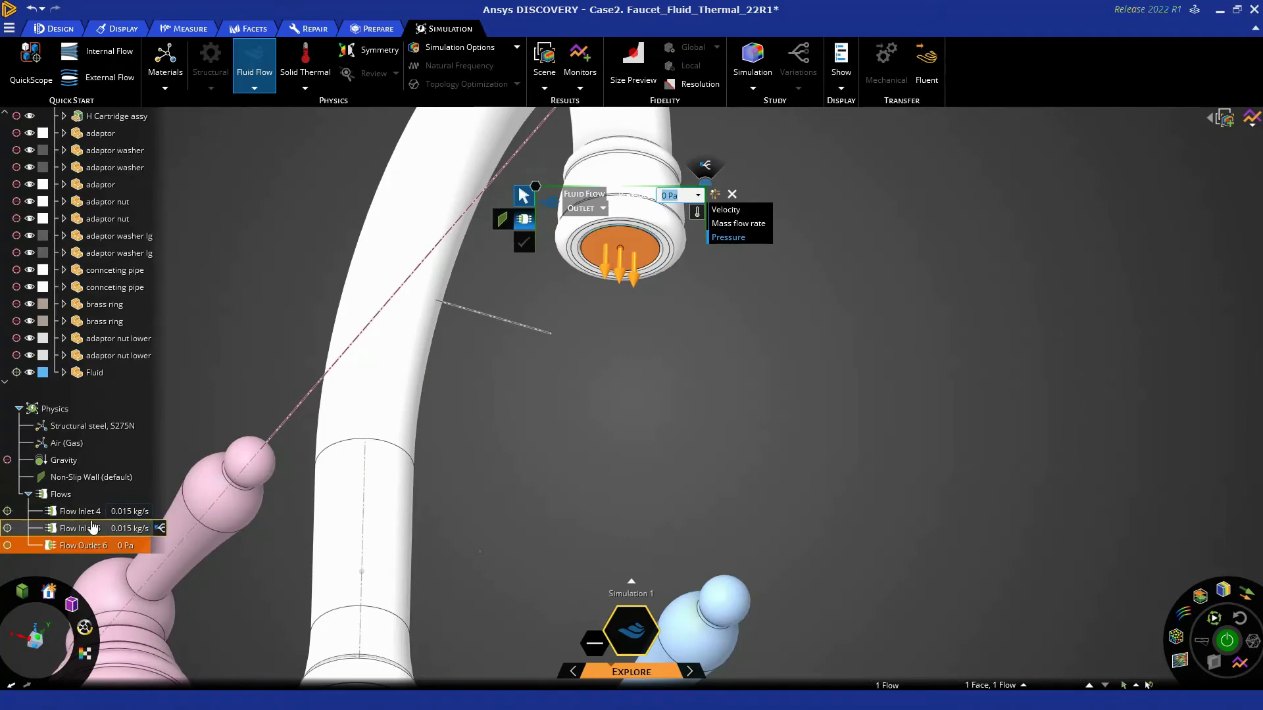
# Step: Turn the inflow temperature back on for the pink-handle inlet and check the blue-handle inlet's conditions
pyautogui.scroll(-6, 543, 484)
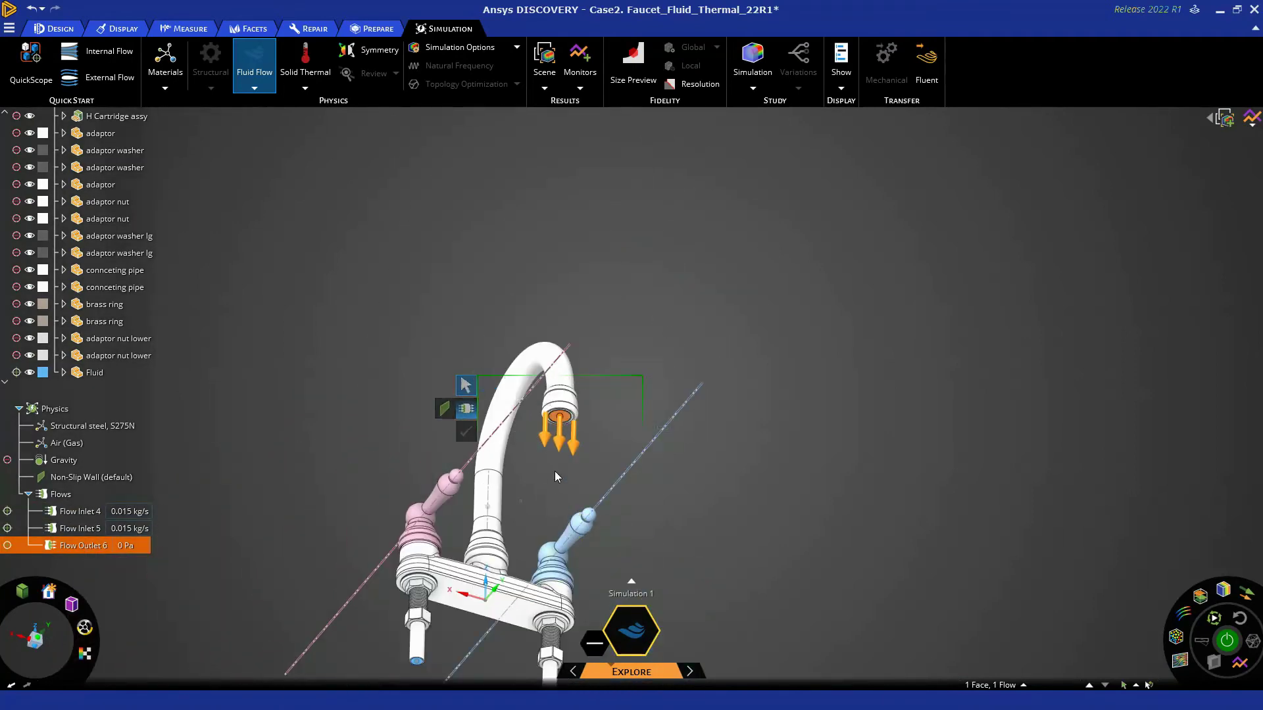
pyautogui.keyDown('shift'); pyautogui.moveTo(559, 507); pyautogui.dragTo(555, 365, button='middle'); pyautogui.keyUp('shift')
pyautogui.click(79, 511)
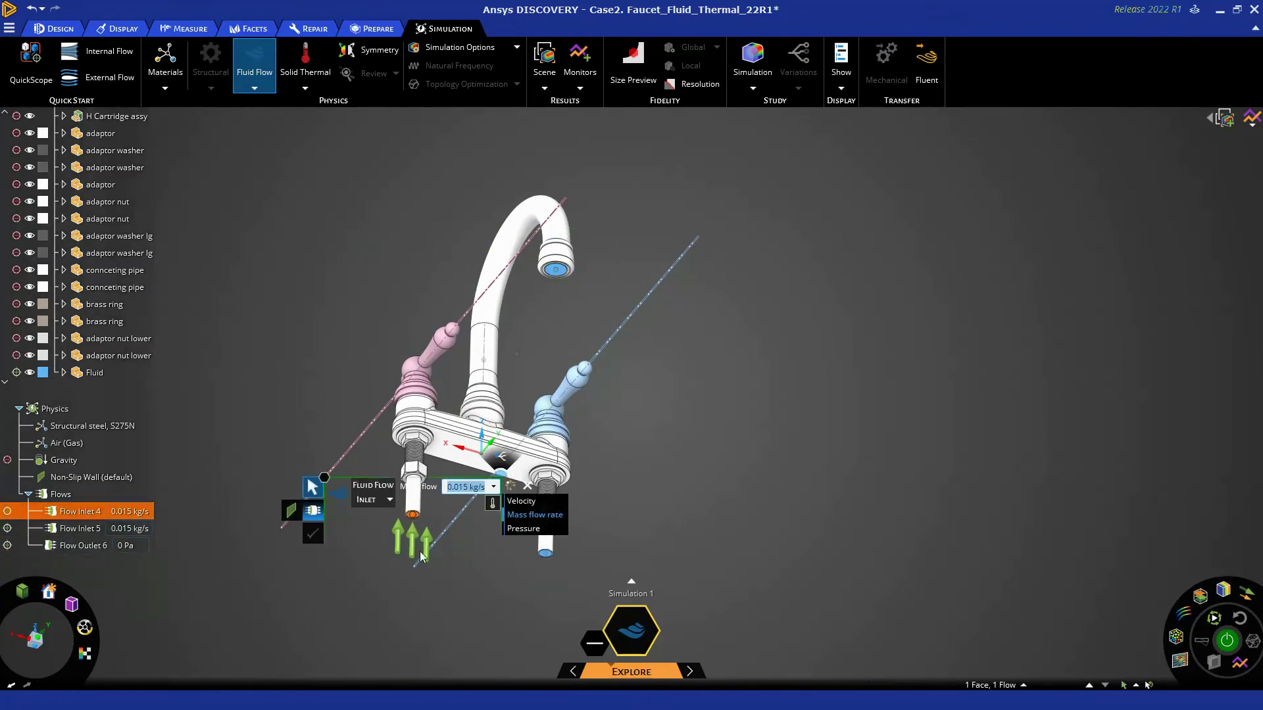
pyautogui.click(493, 510)
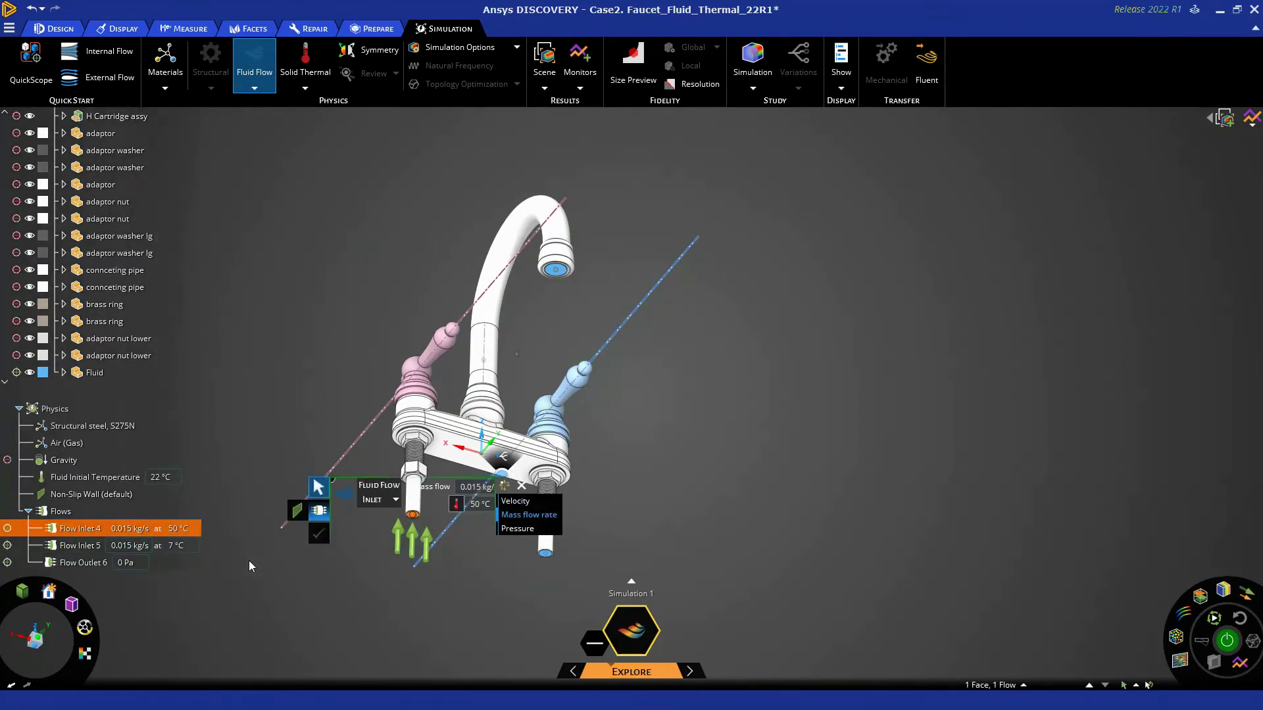
pyautogui.click(682, 483)
pyautogui.click(103, 547)
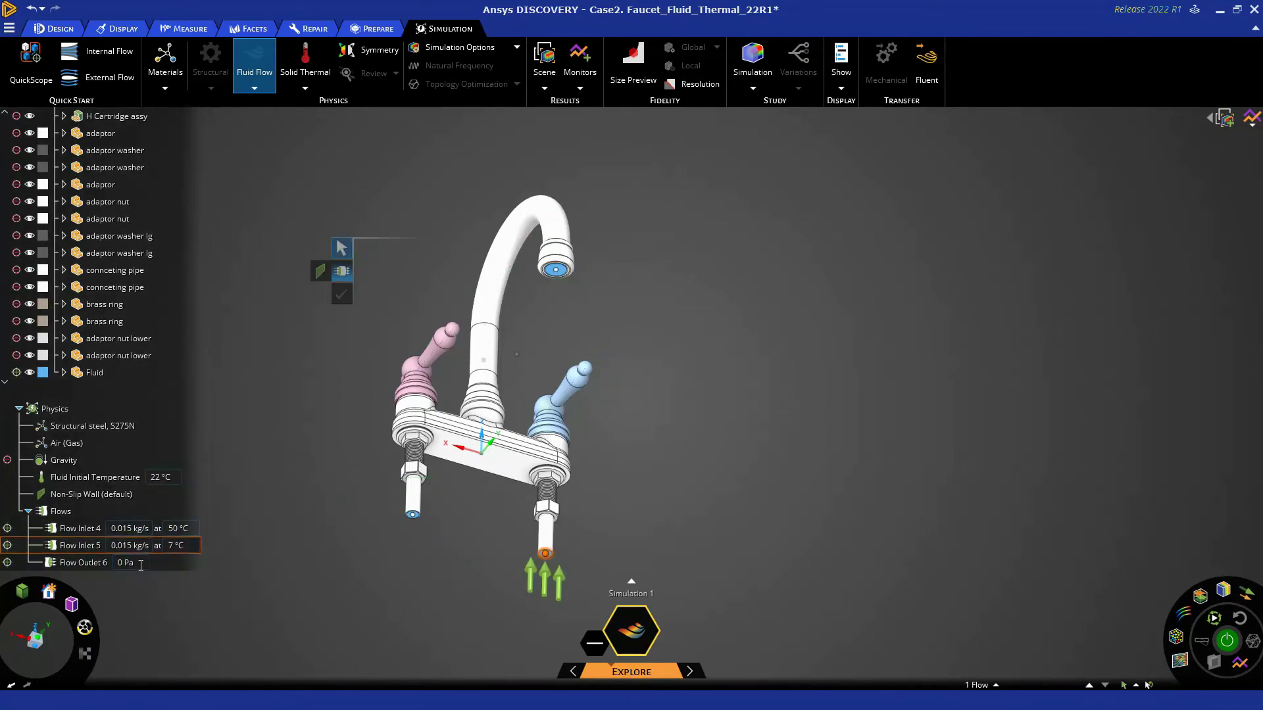
pyautogui.click(759, 363)
pyautogui.moveTo(754, 376); pyautogui.dragTo(738, 439, button='middle')
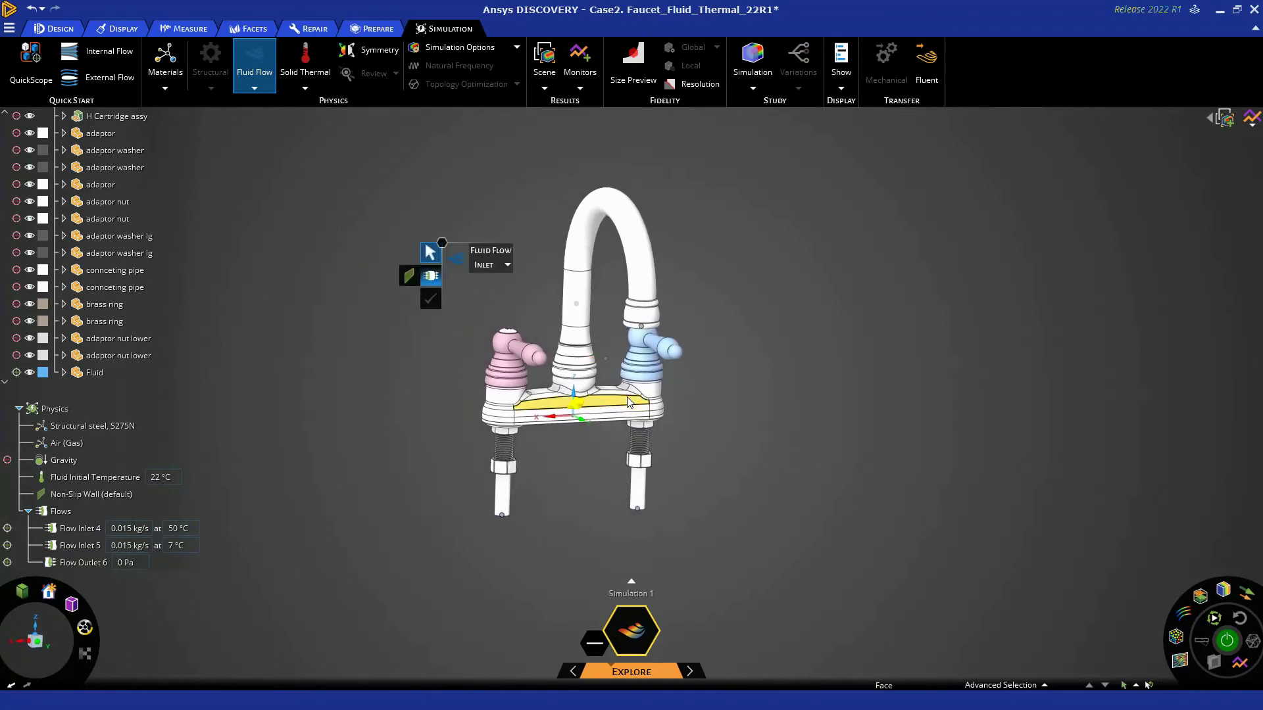
# Step: Change the fluid body's material assignment from air to liquid water
pyautogui.scroll(5, 738, 440)
pyautogui.scroll(-2, 738, 440)
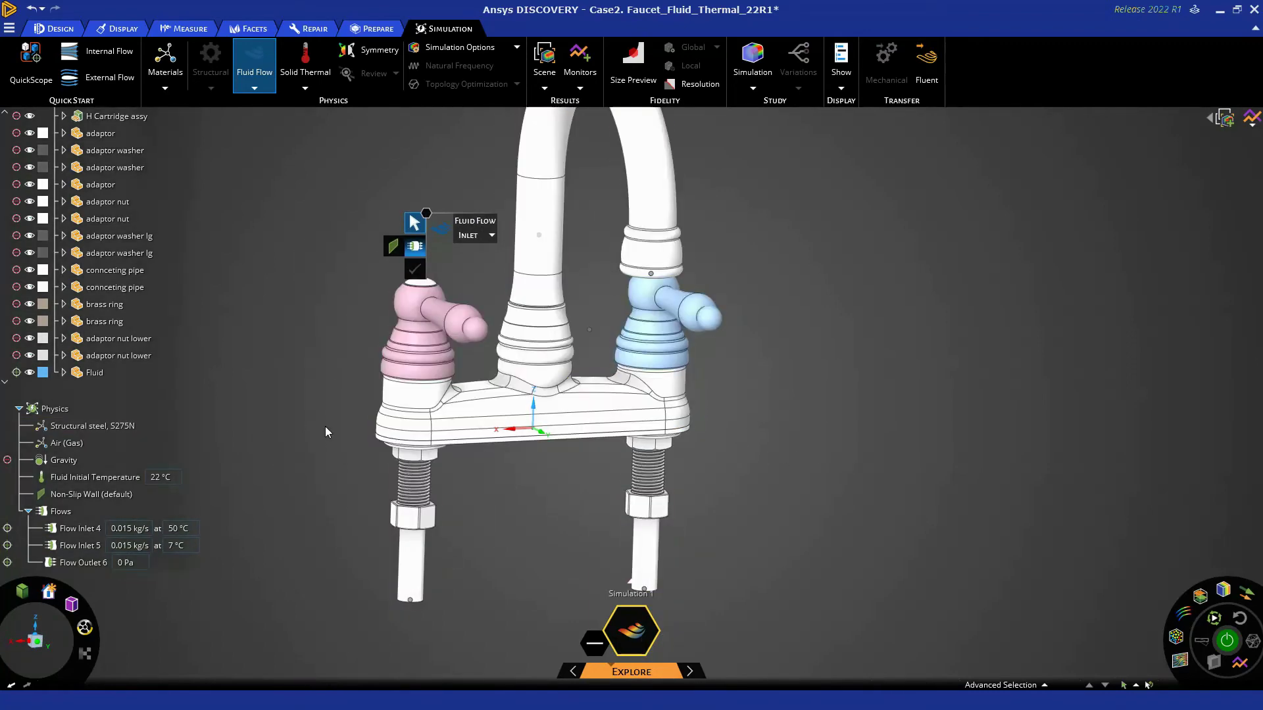
pyautogui.press('Escape')
pyautogui.click(61, 444)
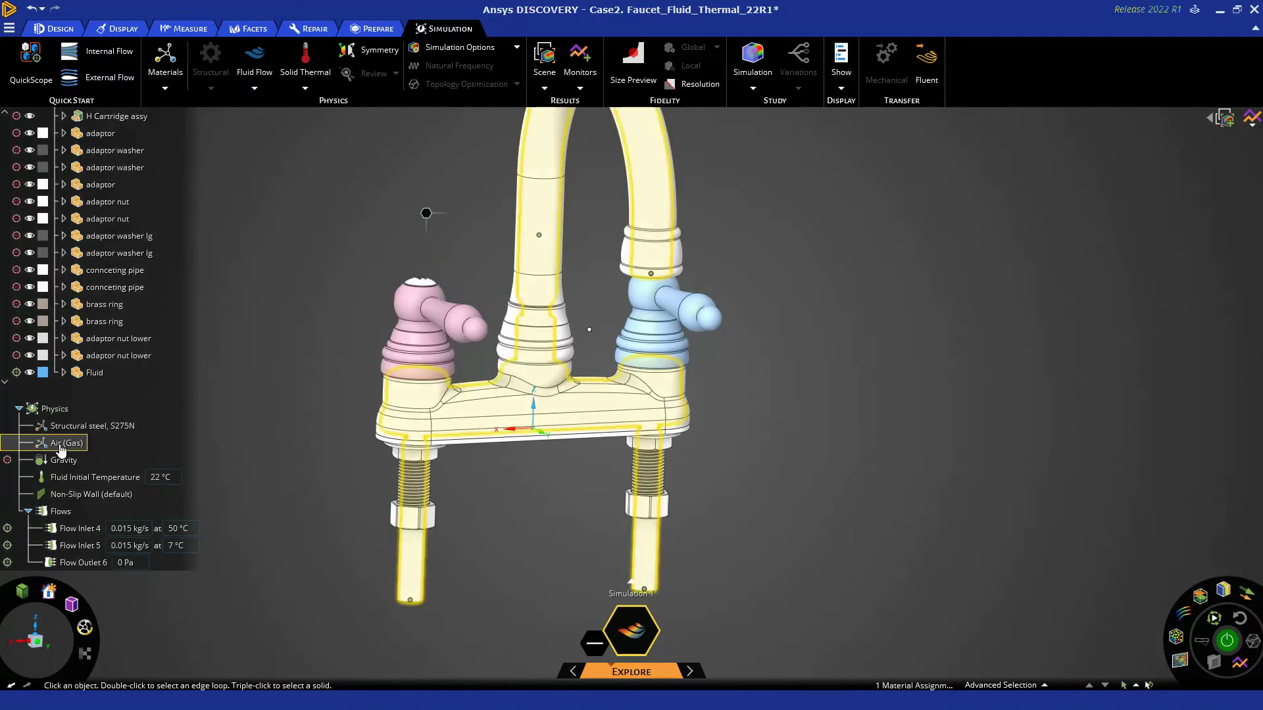
pyautogui.click(61, 448)
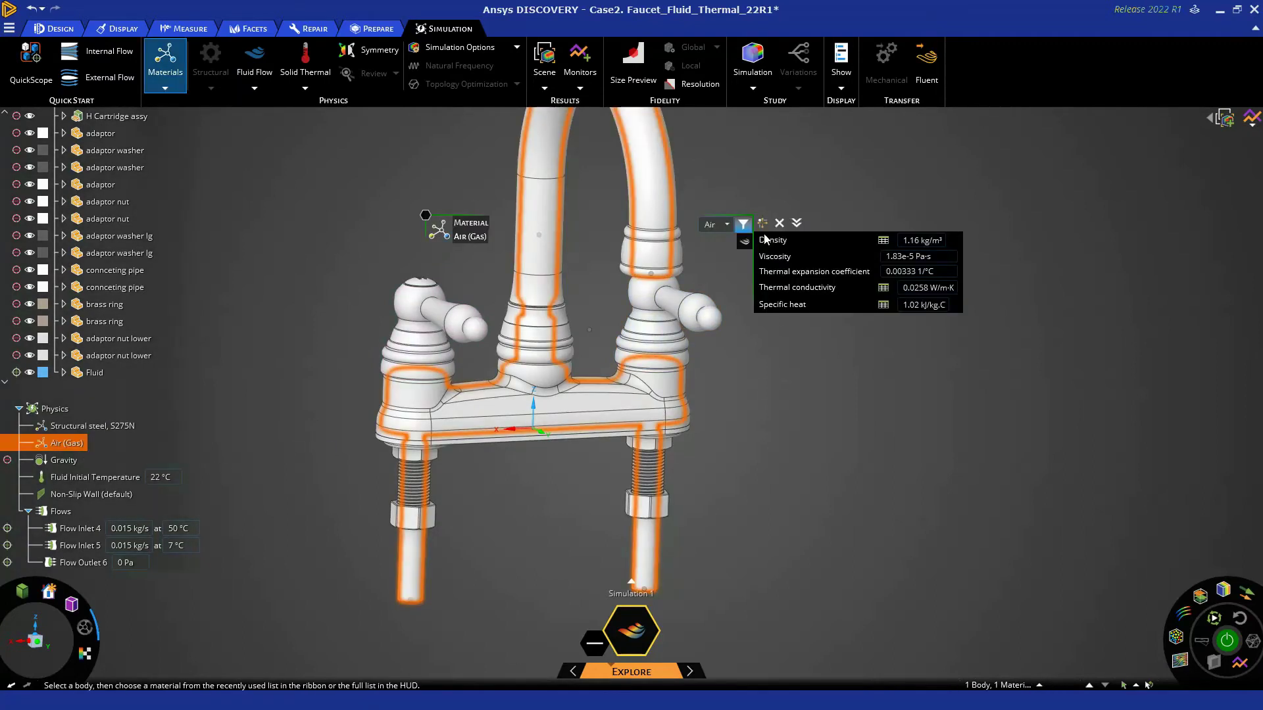
pyautogui.click(727, 225)
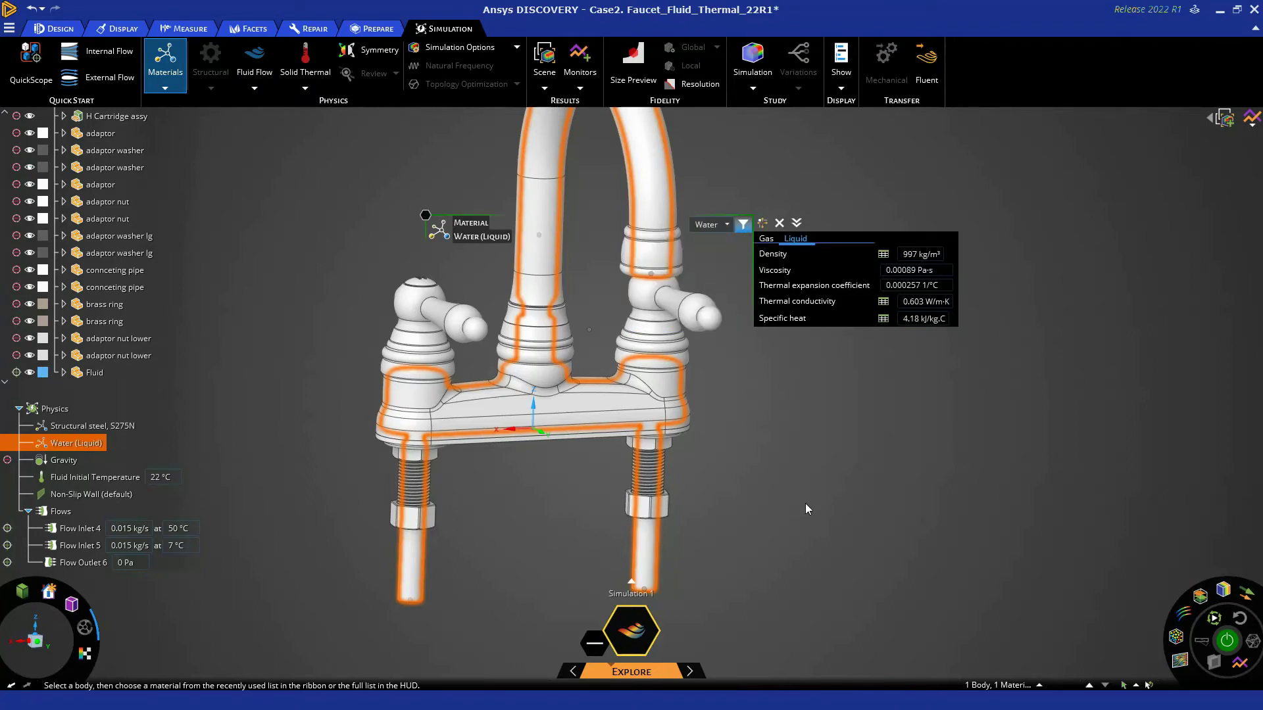
pyautogui.click(791, 465)
# Step: Add an average temperature monitor on the fluid face at the spout opening and position its chart beside the model
pyautogui.moveTo(869, 456); pyautogui.dragTo(854, 420, button='middle')
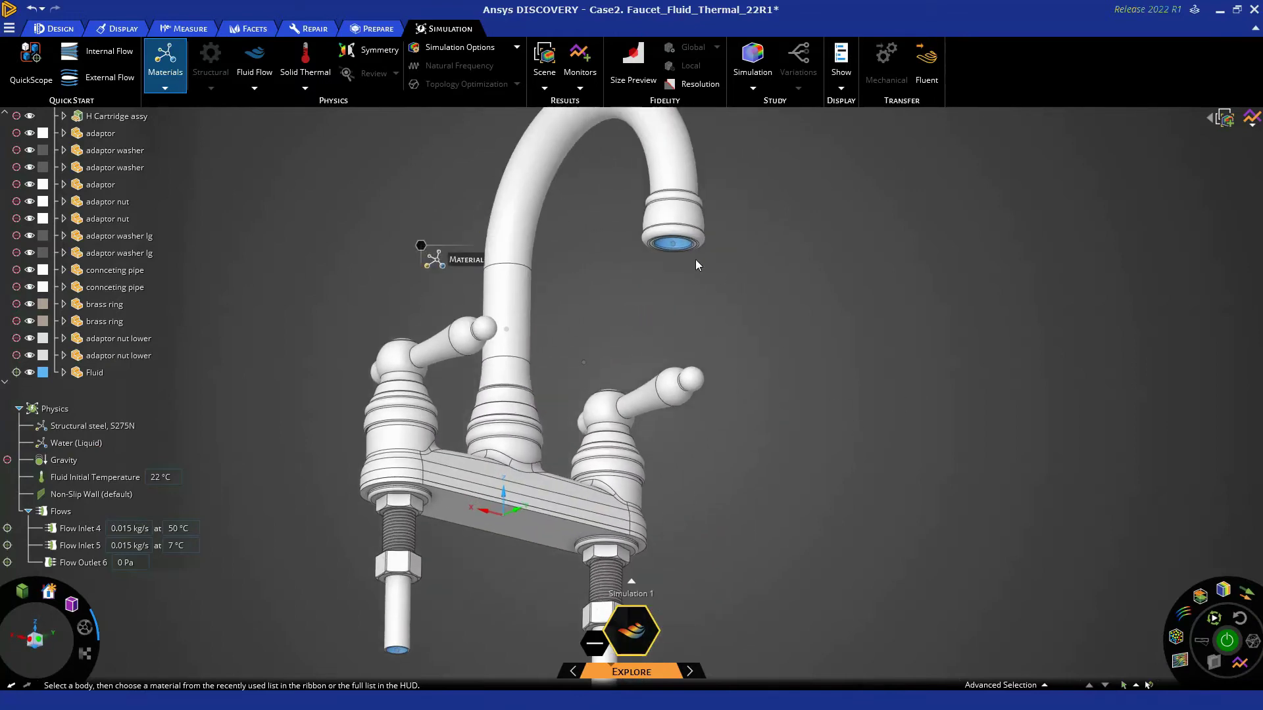
pyautogui.scroll(5, 673, 246)
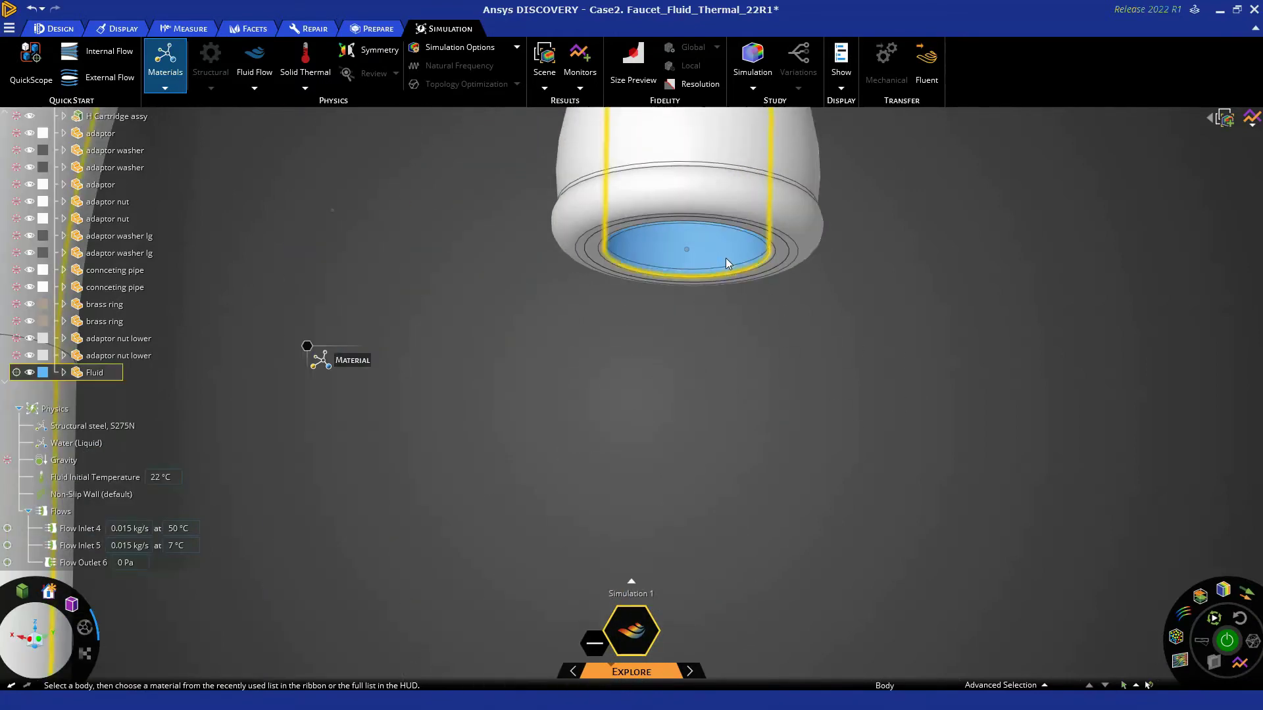
pyautogui.click(684, 251)
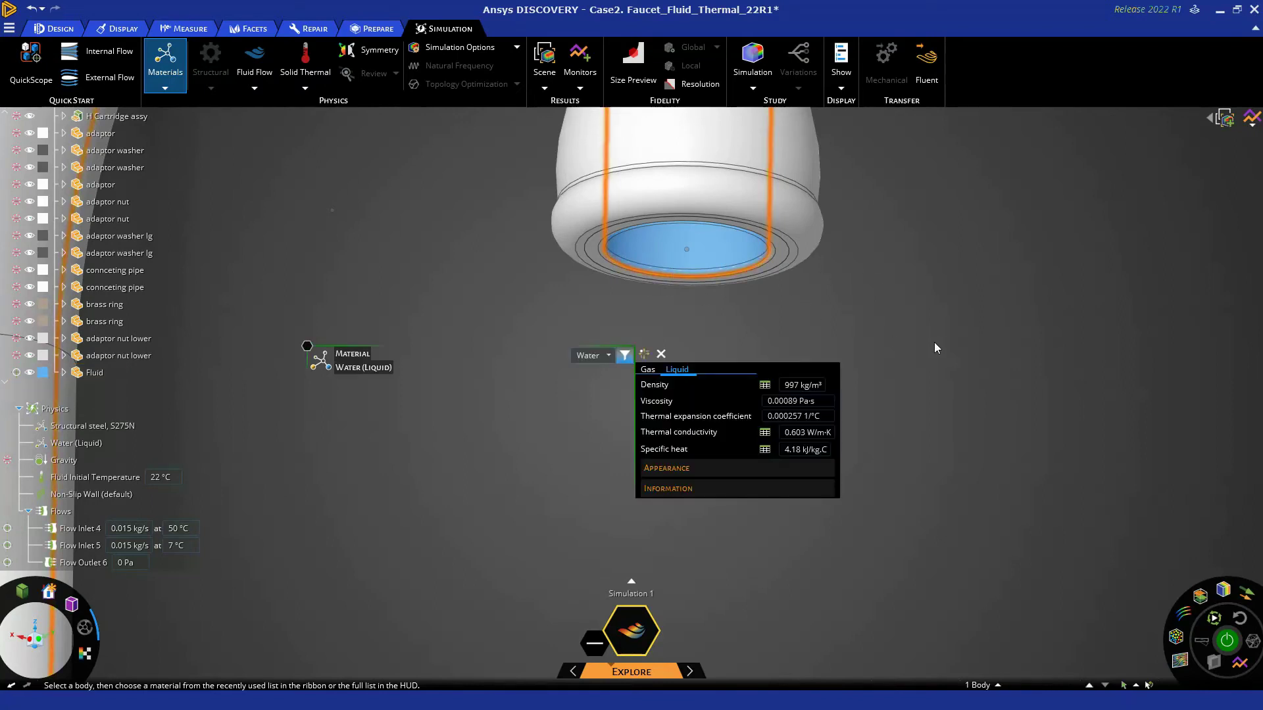
pyautogui.press('Escape')
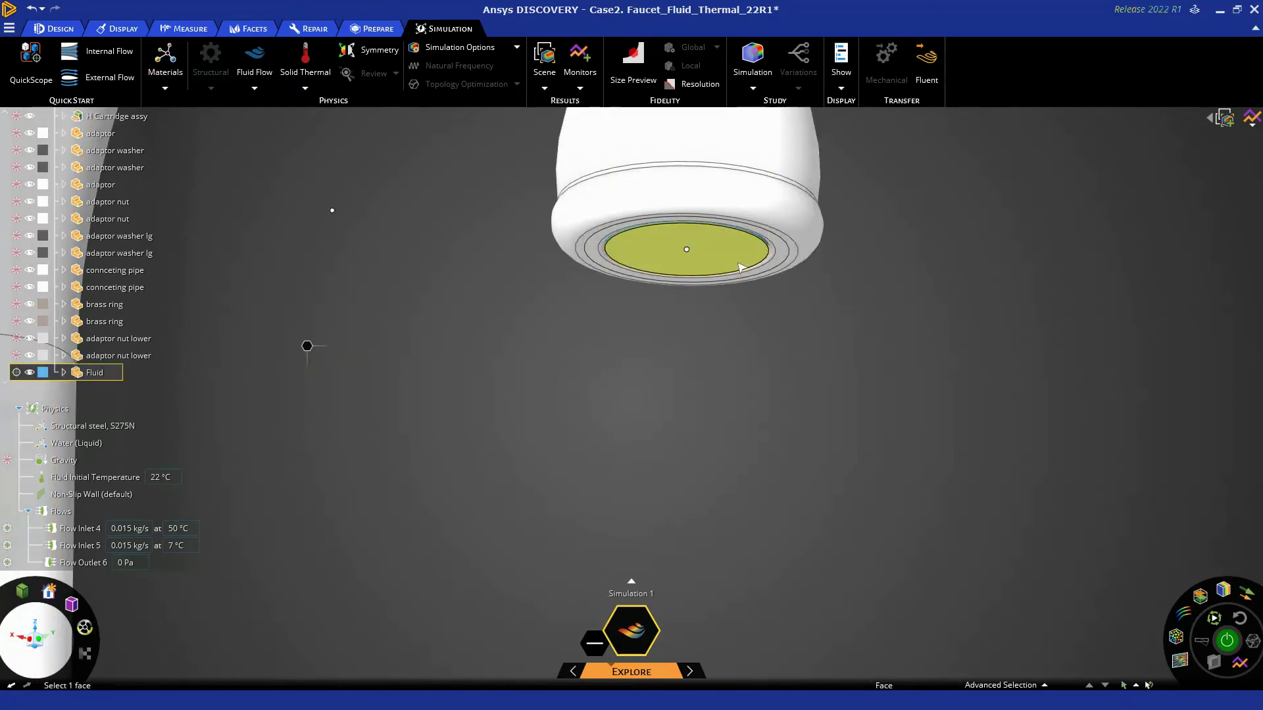
pyautogui.click(590, 65)
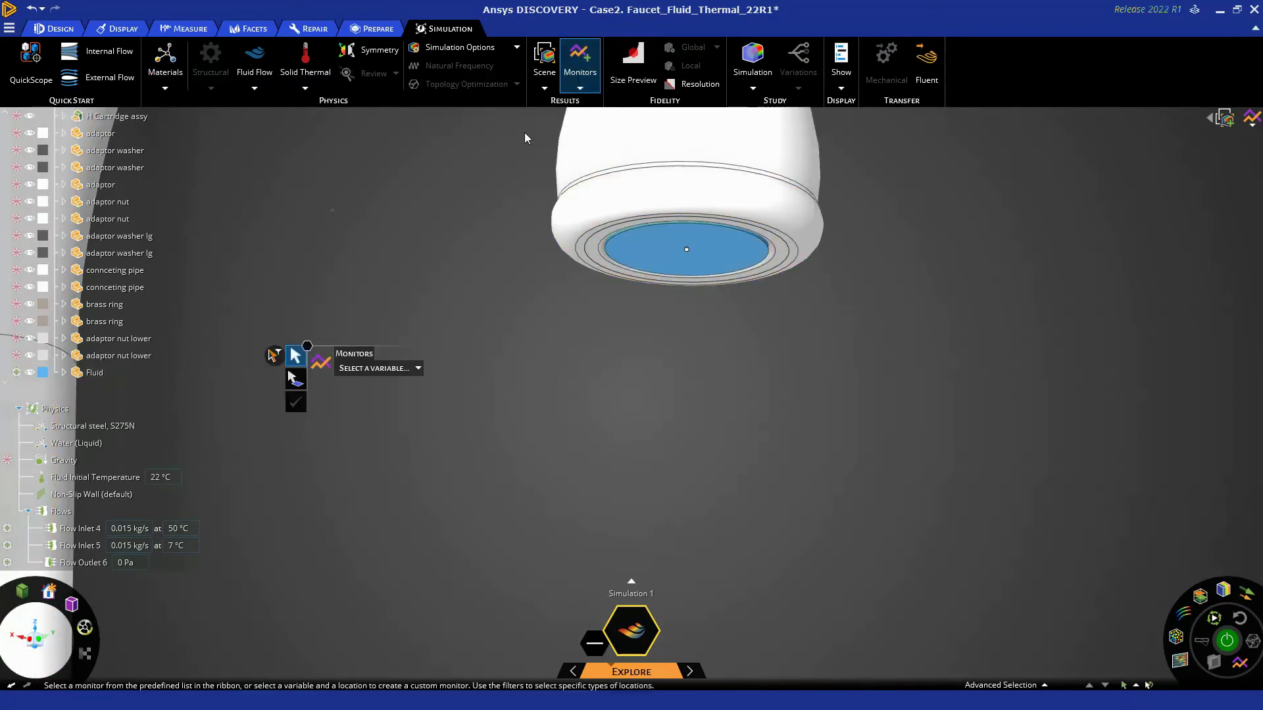
pyautogui.click(419, 367)
pyautogui.click(391, 429)
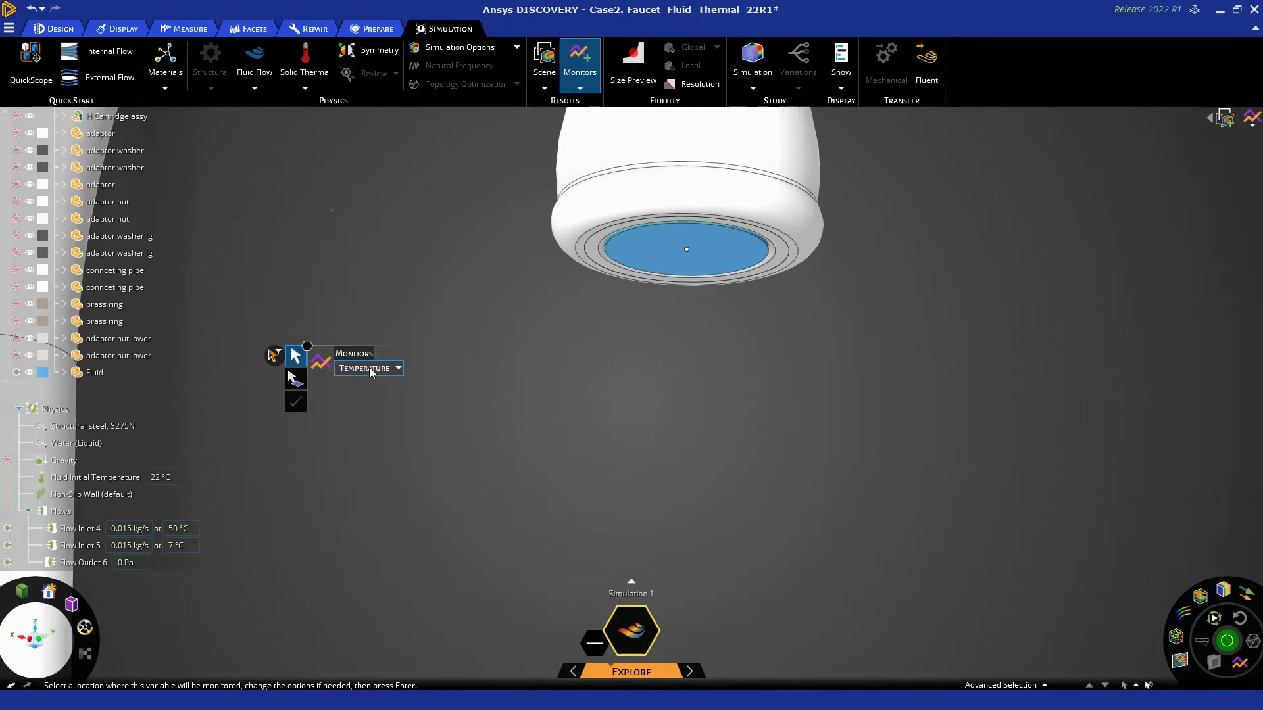
pyautogui.click(648, 247)
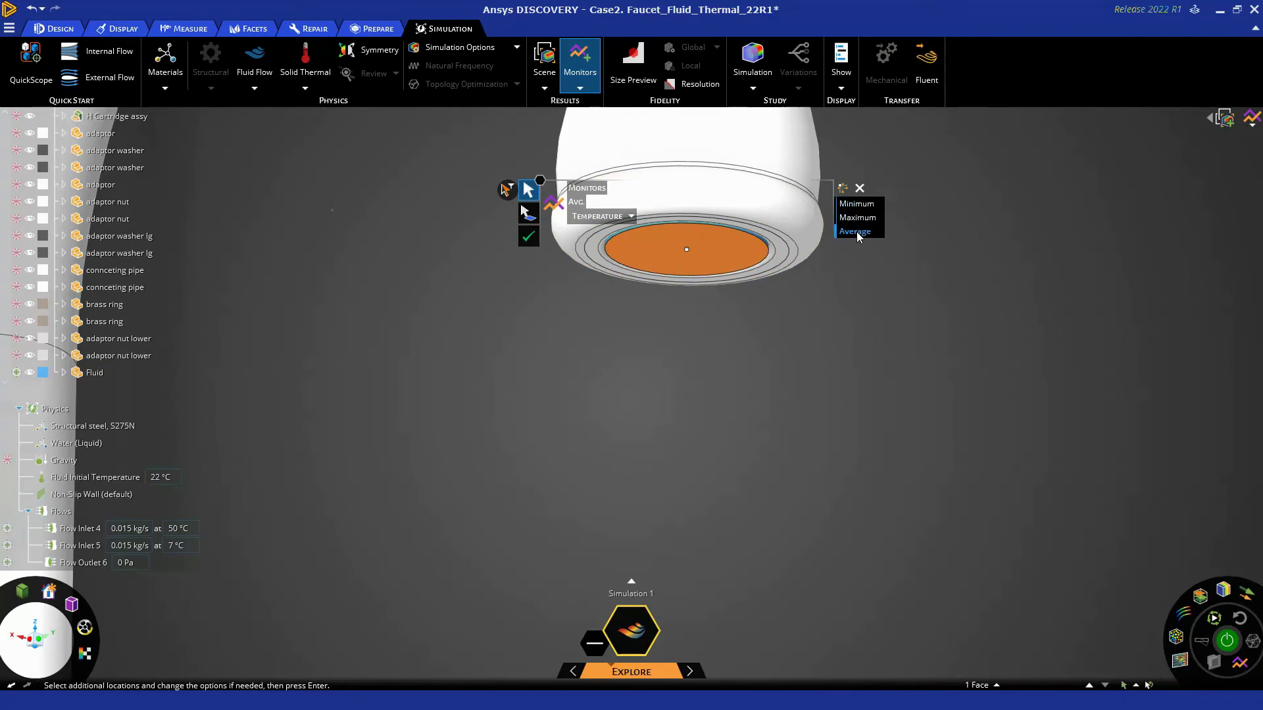
pyautogui.click(528, 238)
pyautogui.moveTo(961, 255); pyautogui.dragTo(1007, 161)
pyautogui.click(864, 378)
# Step: Run the faucet's fluid-thermal simulation in Explore mode with the whole faucet in view
pyautogui.scroll(-6, 863, 379)
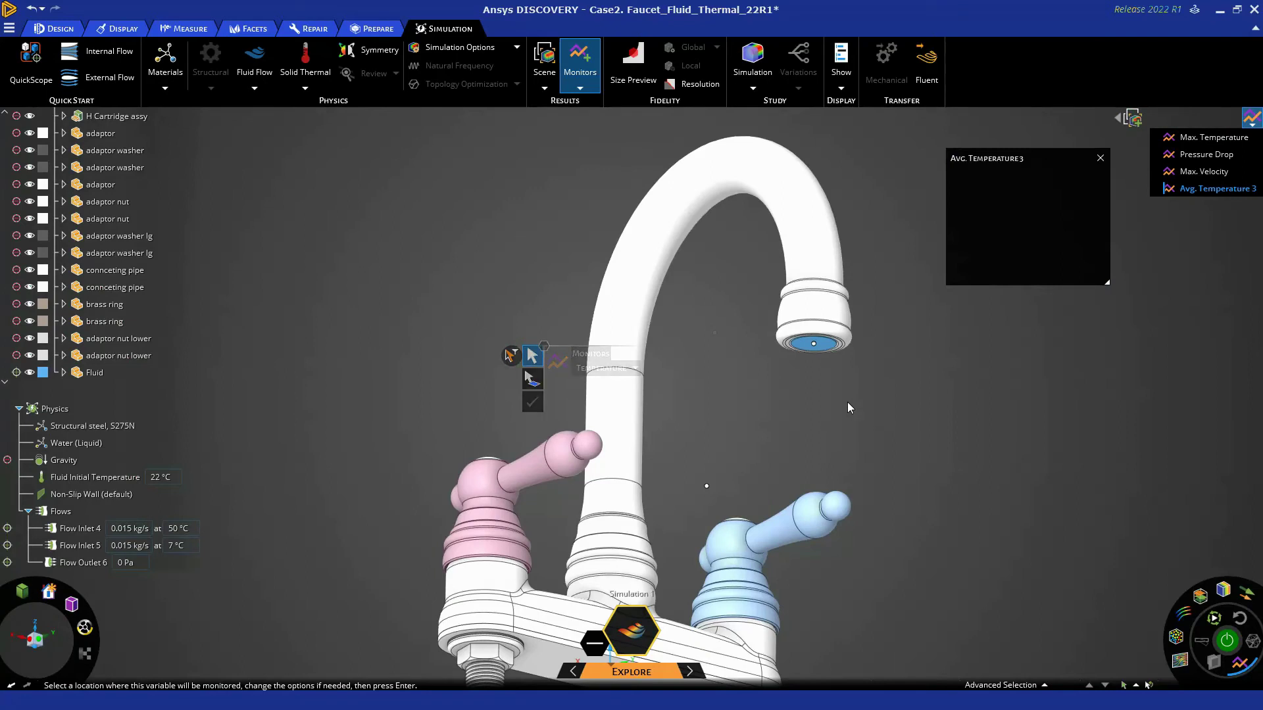
pyautogui.keyDown('ctrl'); pyautogui.moveTo(865, 419); pyautogui.dragTo(828, 350, button='middle'); pyautogui.keyUp('ctrl')
pyautogui.scroll(-2, 827, 350)
pyautogui.click(1227, 640)
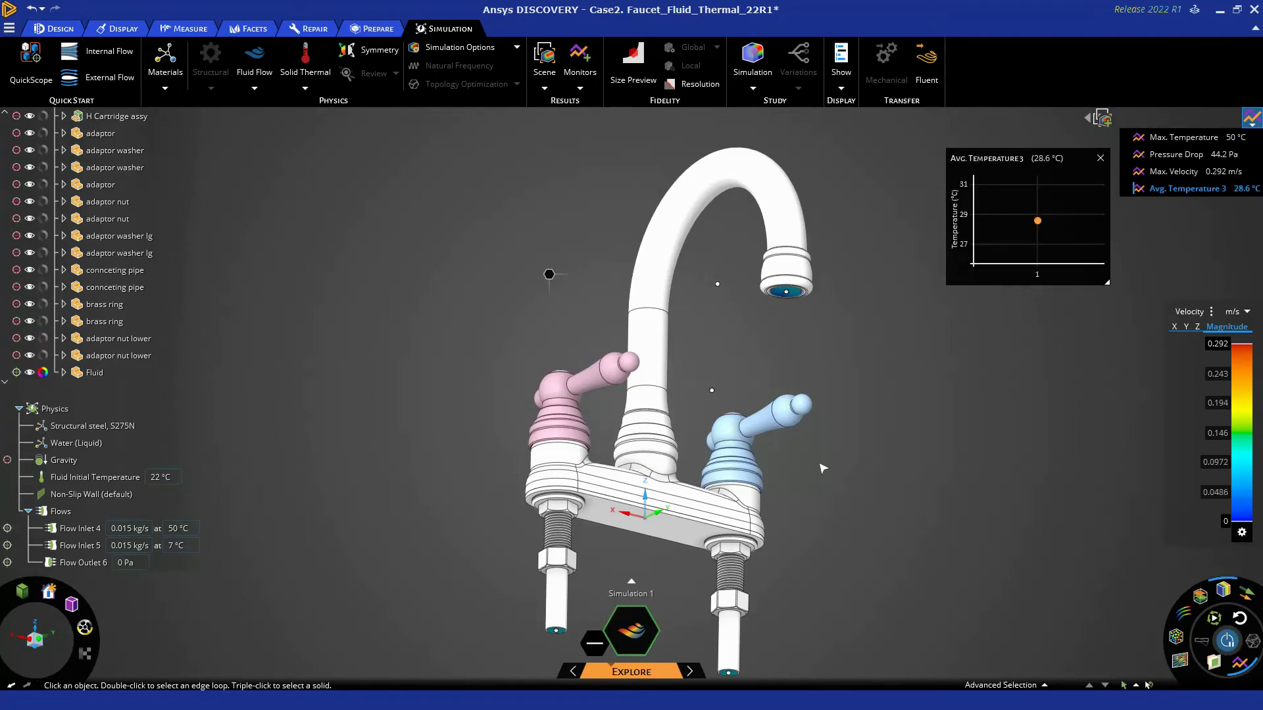
# Step: Make both supply pipes, the faucet base and the spout translucent, and display the velocity vectors in the fluid
pyautogui.moveTo(909, 477)
pyautogui.mouseDown(button='middle')
pyautogui.moveTo(901, 415)
pyautogui.moveTo(899, 442)
pyautogui.moveTo(841, 467)
pyautogui.mouseUp(button='middle')
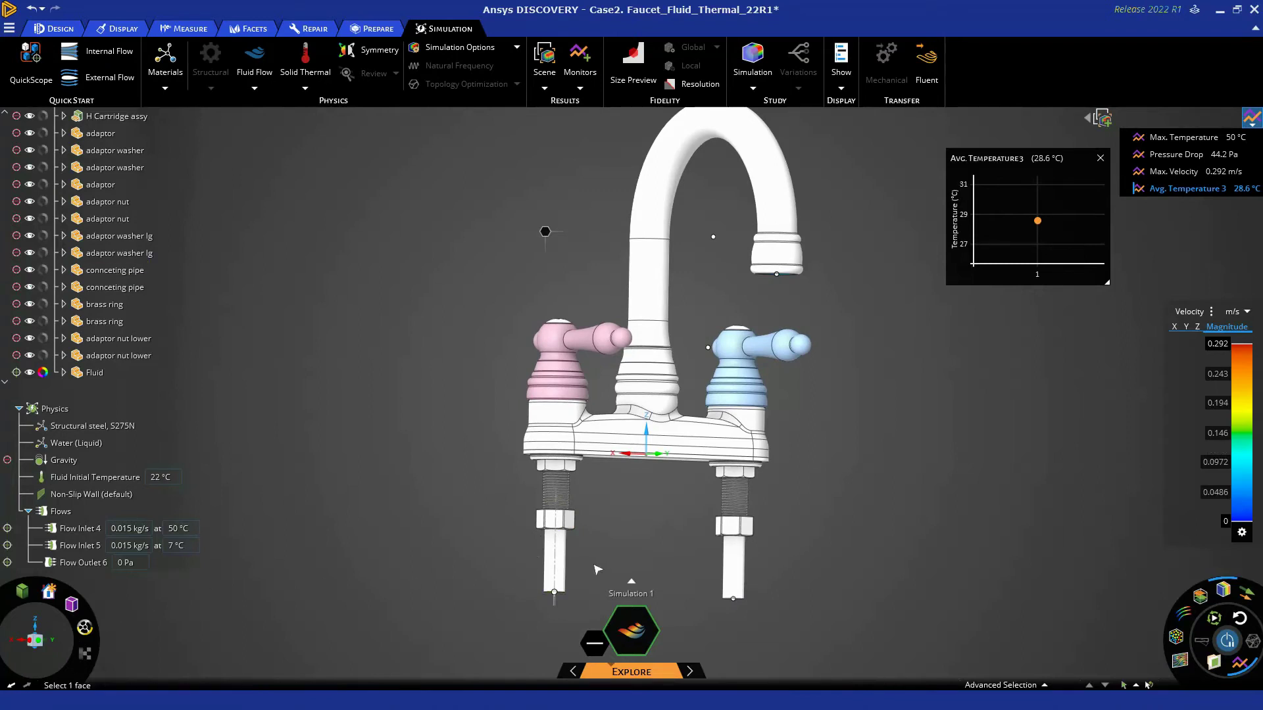
pyautogui.click(555, 546)
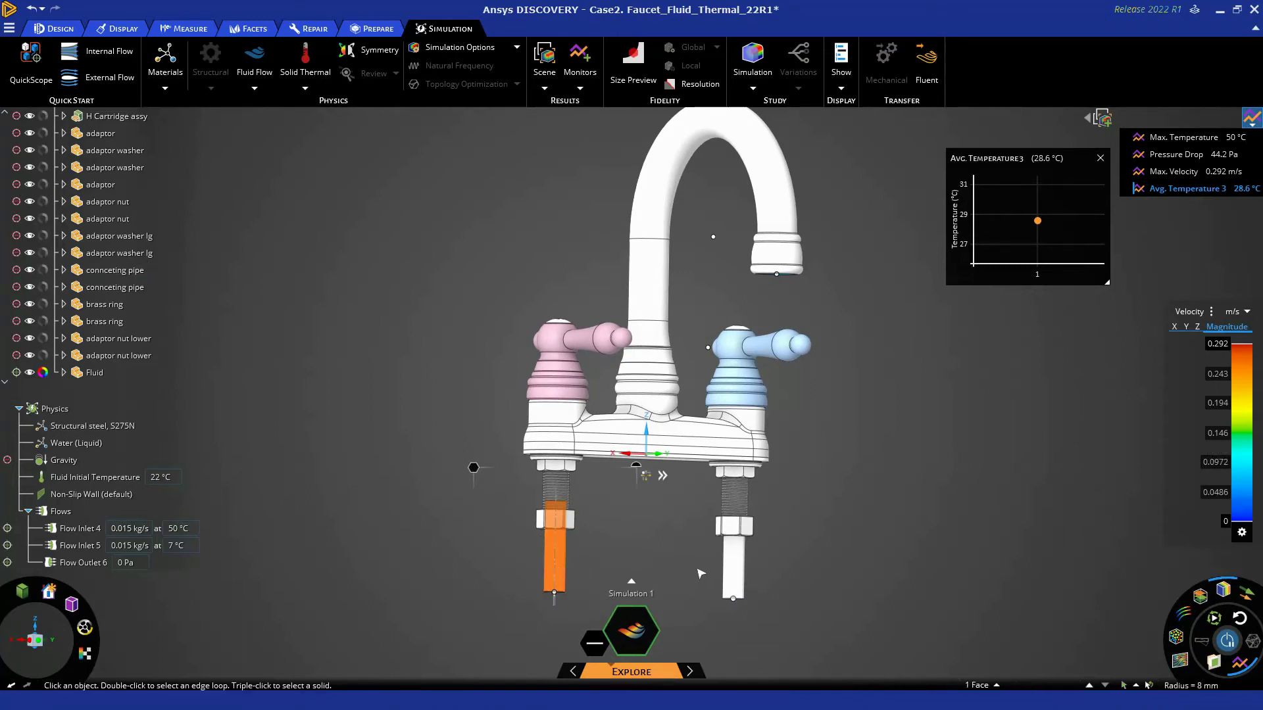
pyautogui.click(1014, 576)
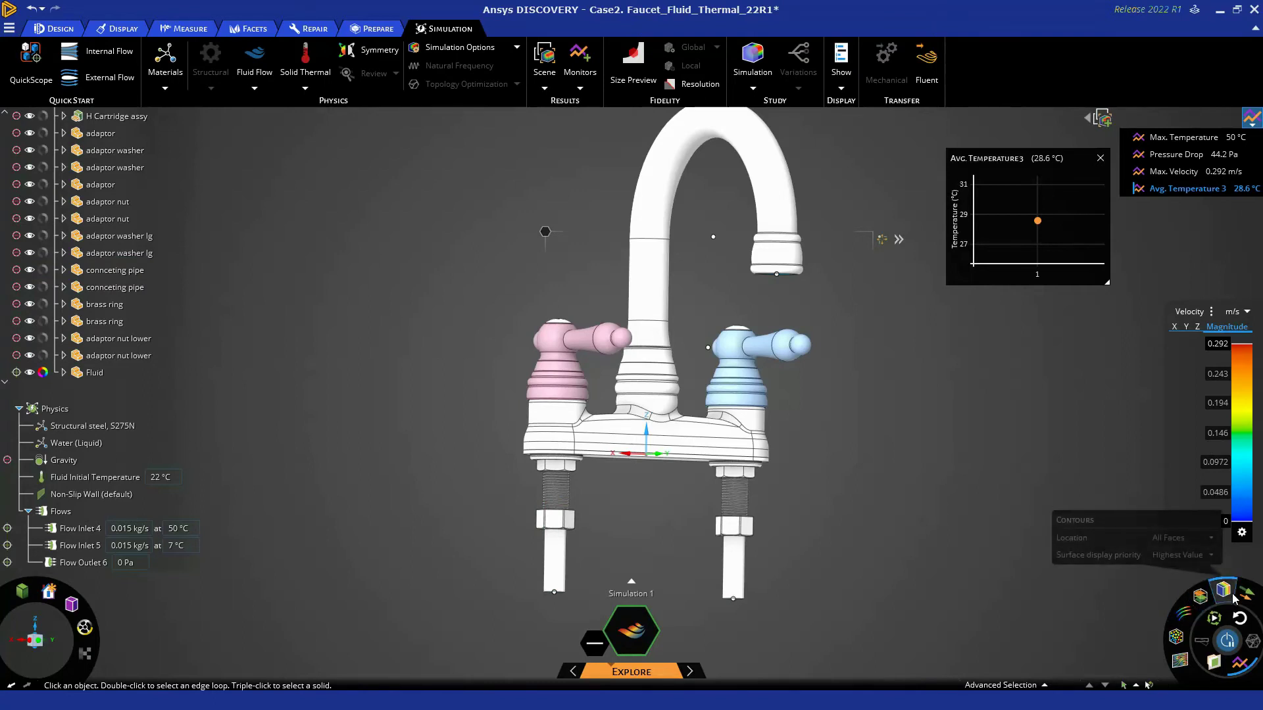
pyautogui.click(734, 559)
pyautogui.keyDown('ctrl'); pyautogui.click(554, 553); pyautogui.keyUp('ctrl')
pyautogui.keyDown('ctrl'); pyautogui.click(635, 428); pyautogui.keyUp('ctrl')
pyautogui.keyDown('ctrl'); pyautogui.click(648, 280); pyautogui.keyUp('ctrl')
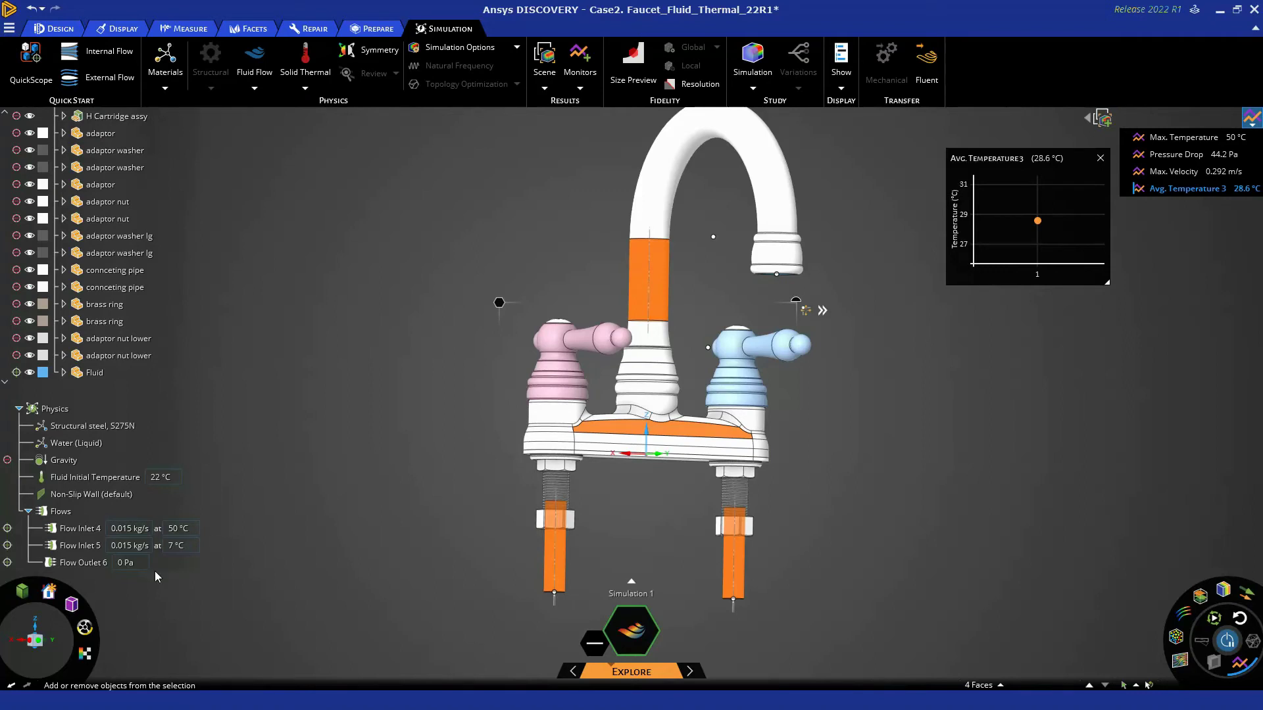
pyautogui.click(84, 655)
pyautogui.moveTo(823, 430); pyautogui.dragTo(1087, 529, button='middle')
pyautogui.moveTo(937, 428); pyautogui.dragTo(934, 447, button='middle')
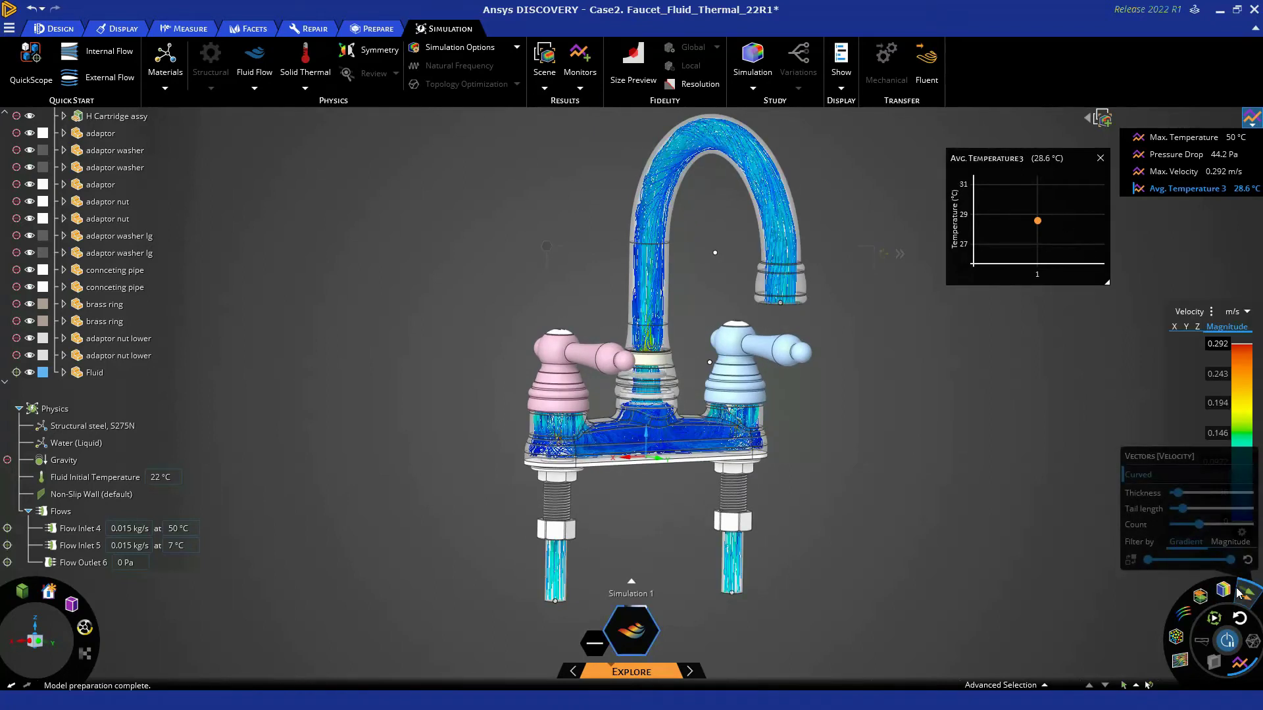
# Step: Check the outlet's average temperature data point and examine the velocity vectors inside the base beneath the blue handle
pyautogui.moveTo(1037, 225)
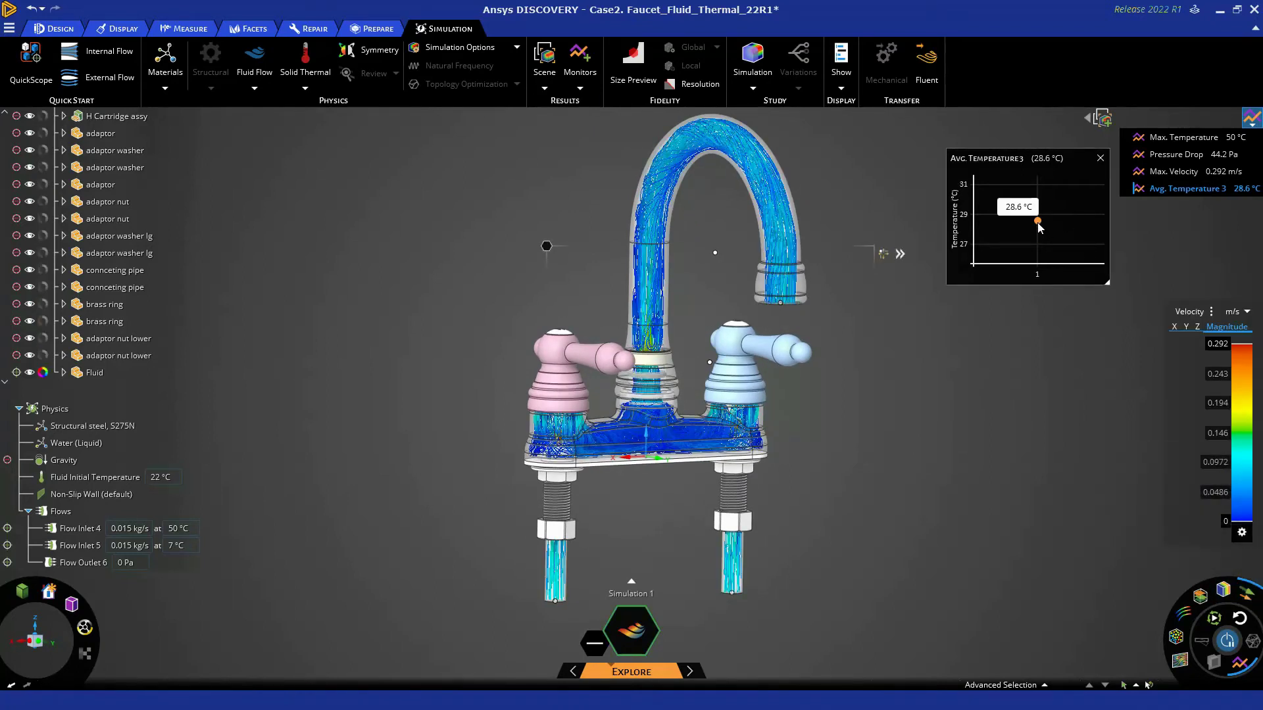
pyautogui.moveTo(942, 415)
pyautogui.mouseDown(button='middle')
pyautogui.moveTo(932, 392)
pyautogui.moveTo(908, 446)
pyautogui.moveTo(925, 451)
pyautogui.mouseUp(button='middle')
pyautogui.scroll(5, 788, 441)
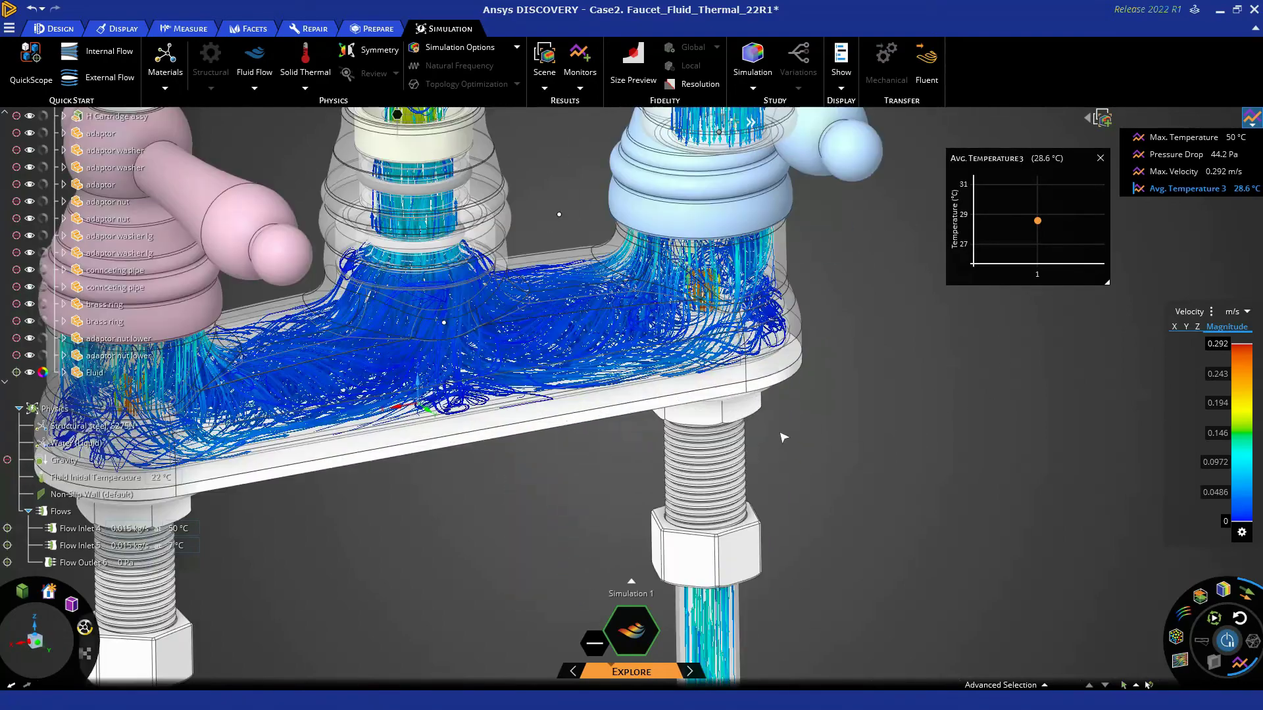
pyautogui.scroll(-4, 788, 440)
pyautogui.scroll(1, 832, 442)
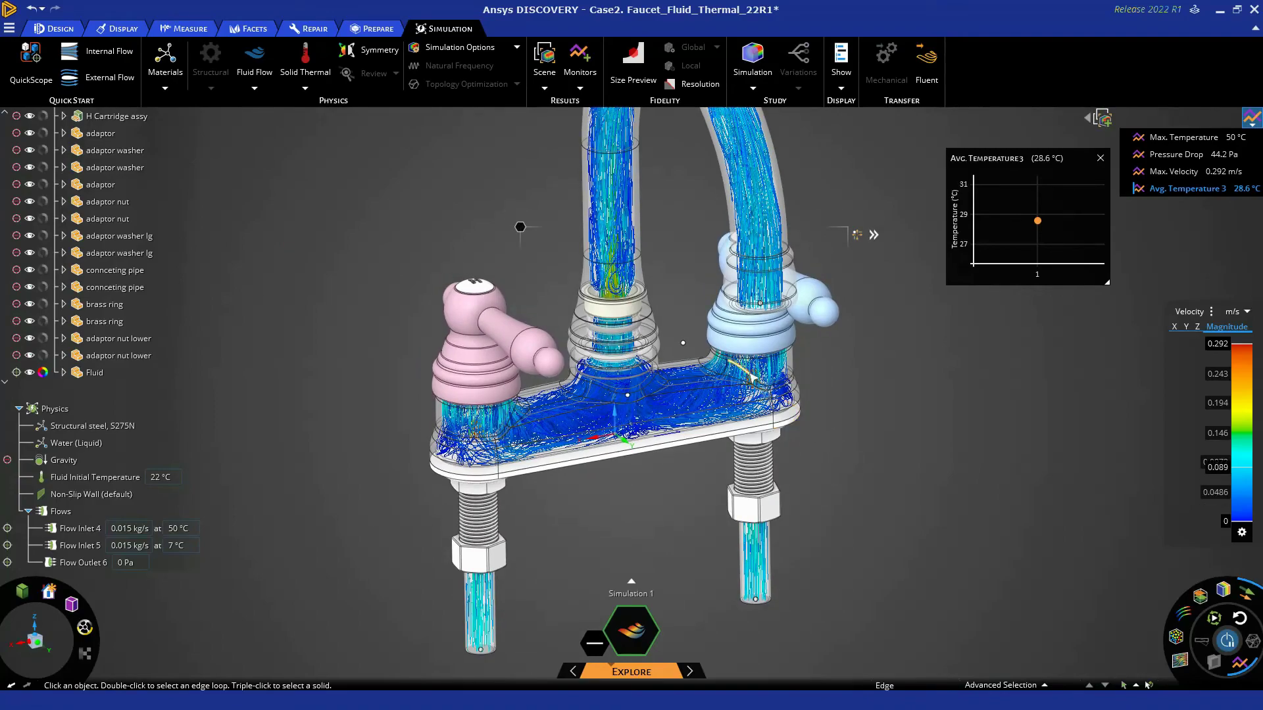
pyautogui.scroll(5, 761, 383)
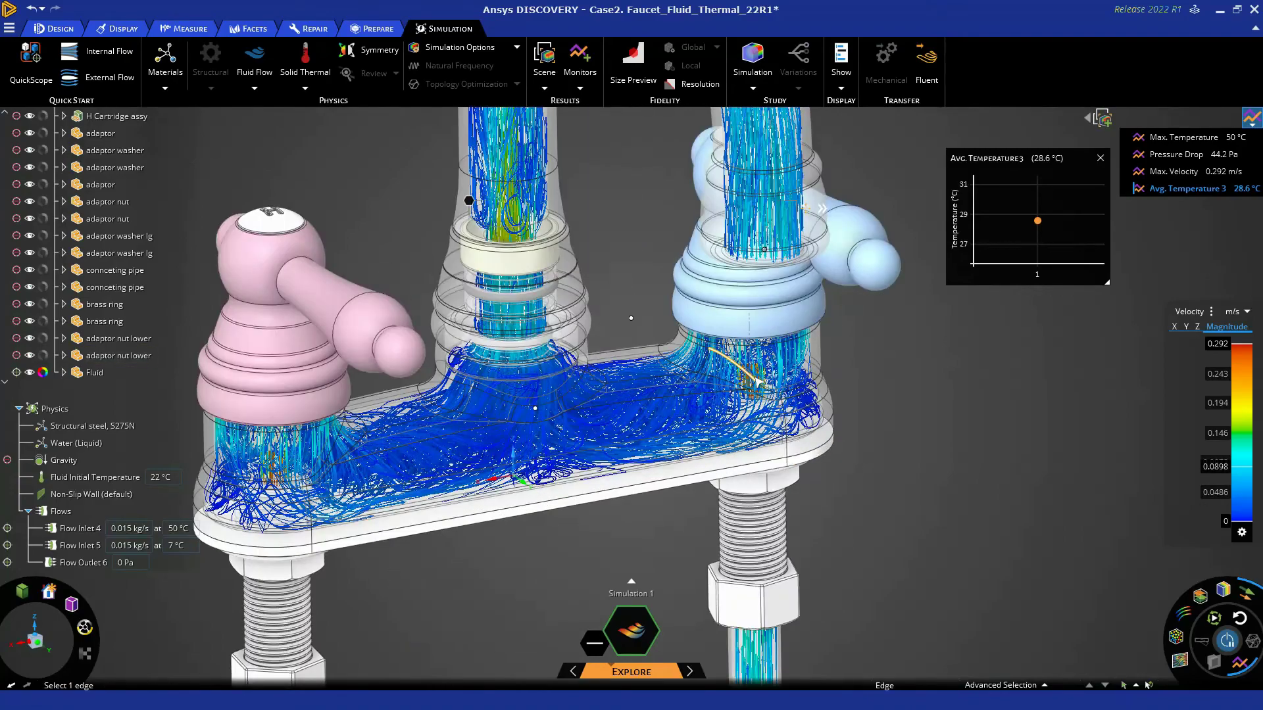
pyautogui.scroll(-3, 759, 390)
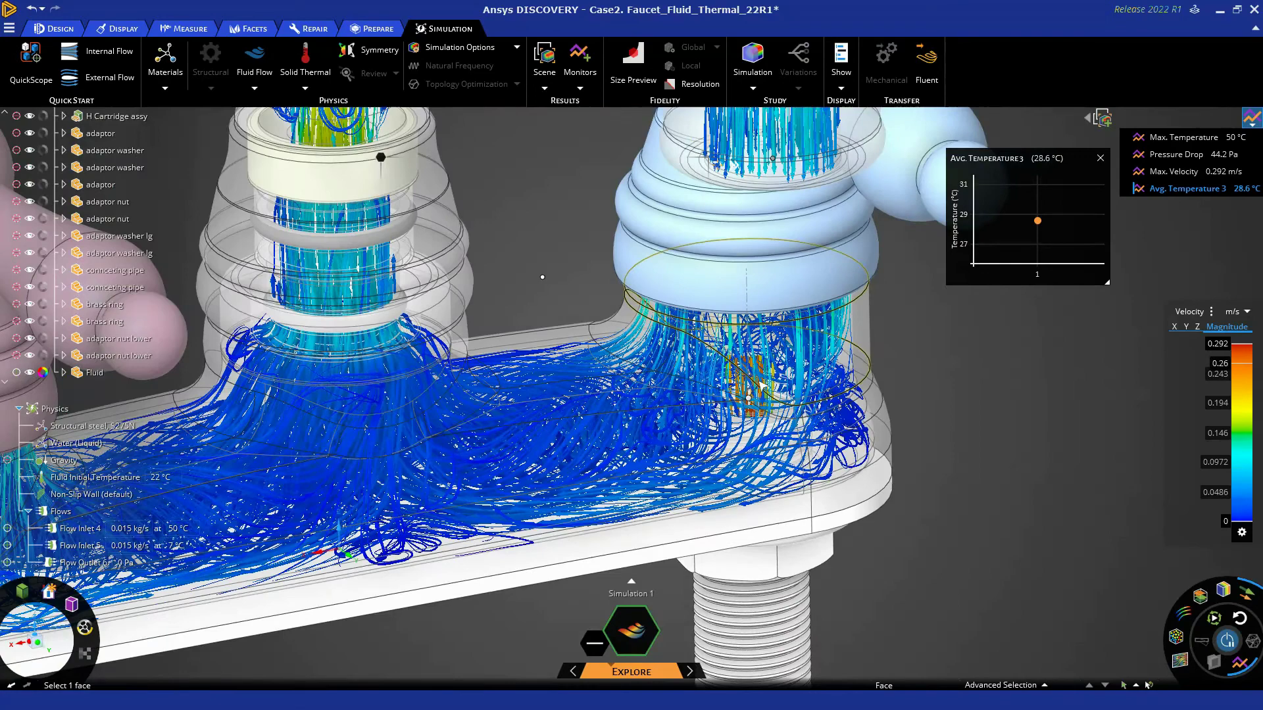
pyautogui.scroll(-3, 564, 342)
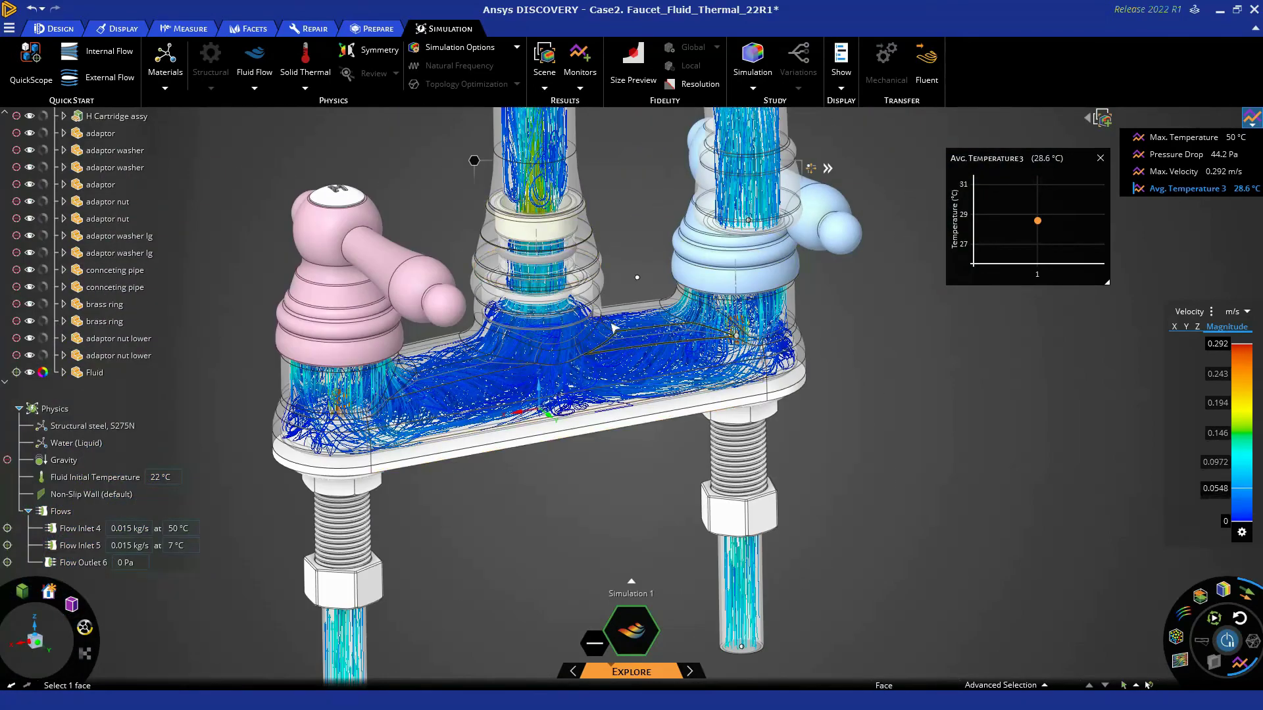
# Step: Examine the velocity vectors where the mixed flow enters the lower end of the spout, and compare them across the faucet
pyautogui.keyDown('ctrl'); pyautogui.moveTo(589, 364); pyautogui.dragTo(592, 388, button='middle'); pyautogui.keyUp('ctrl')
pyautogui.scroll(-3, 591, 387)
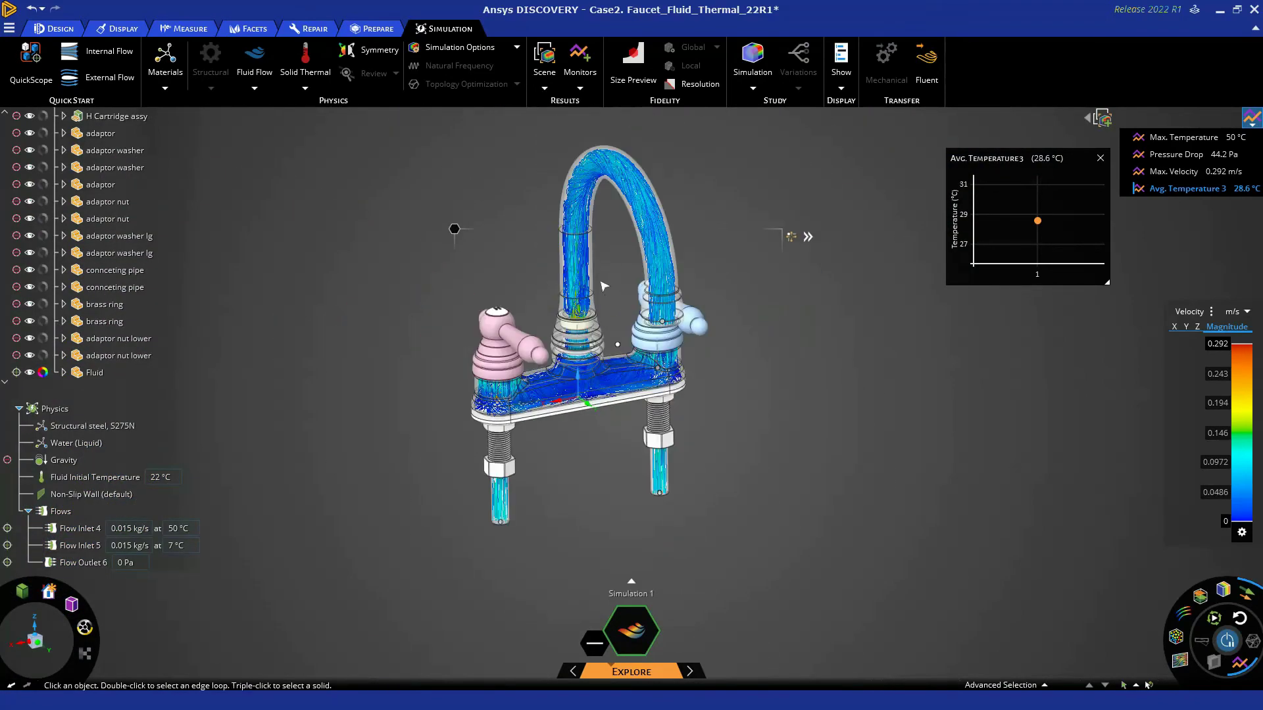
pyautogui.scroll(3, 577, 329)
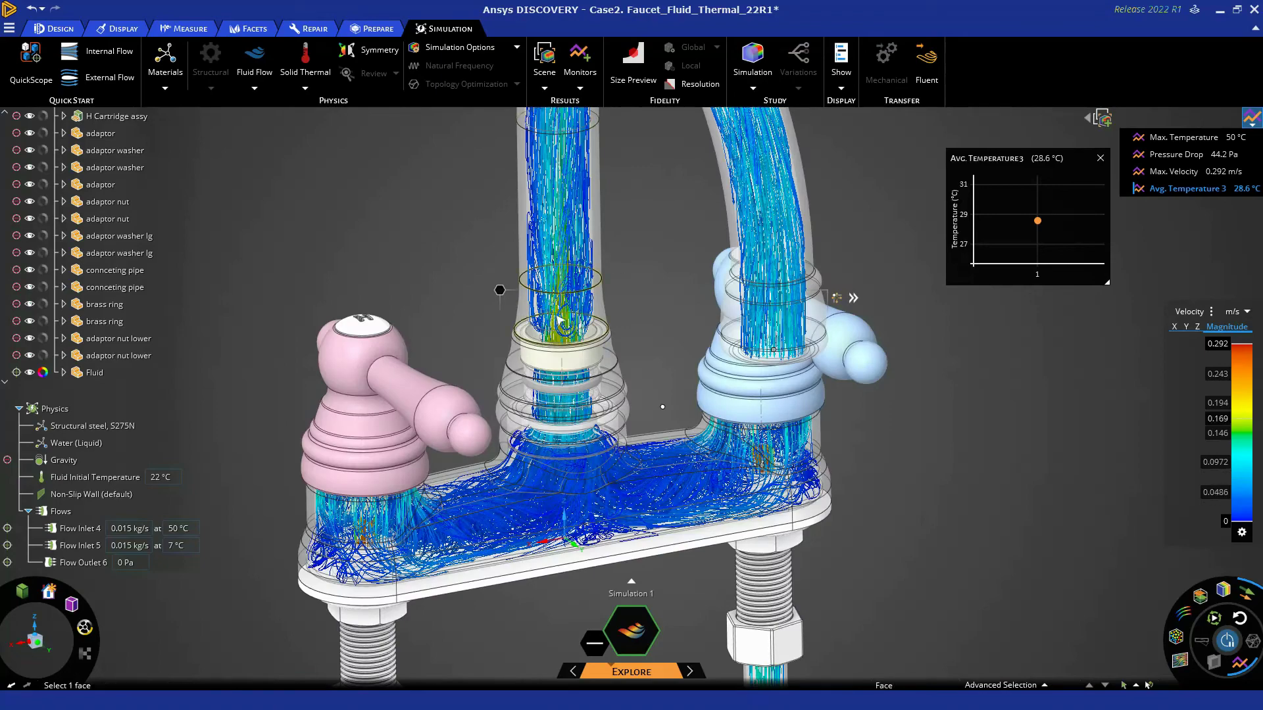
pyautogui.scroll(4, 565, 323)
pyautogui.scroll(-5, 582, 327)
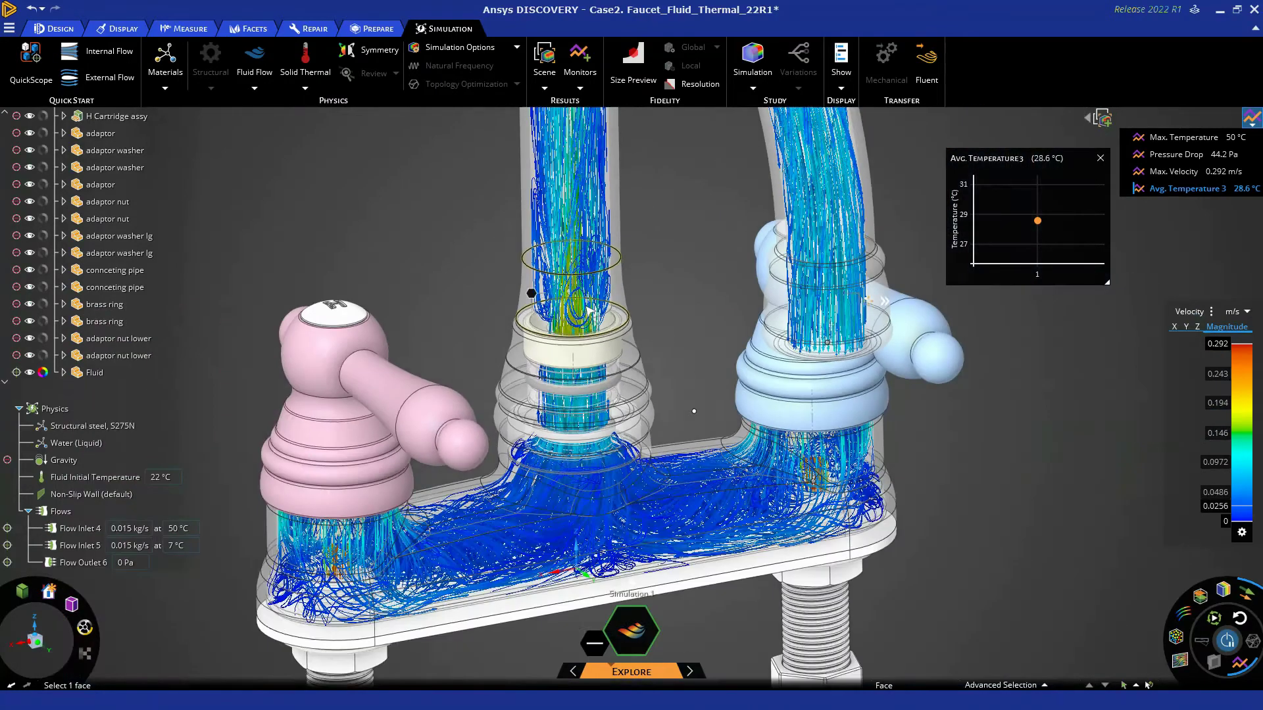
pyautogui.scroll(-2, 651, 336)
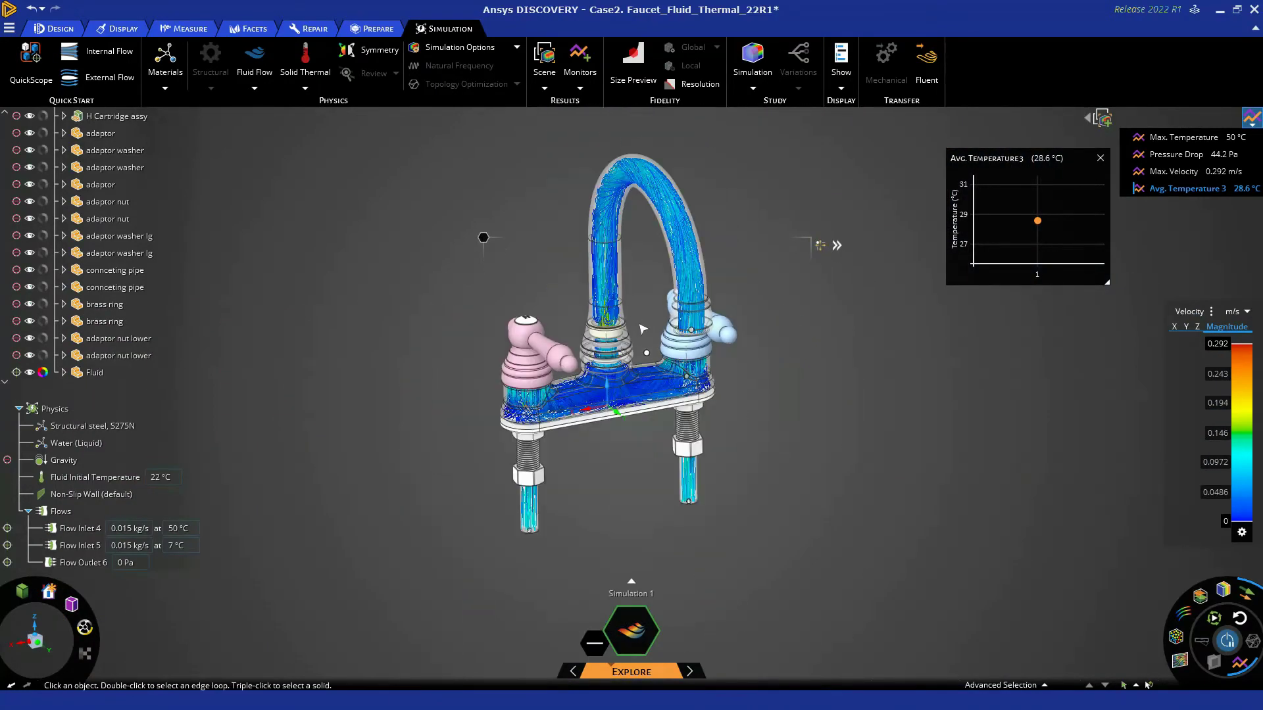
pyautogui.scroll(5, 661, 324)
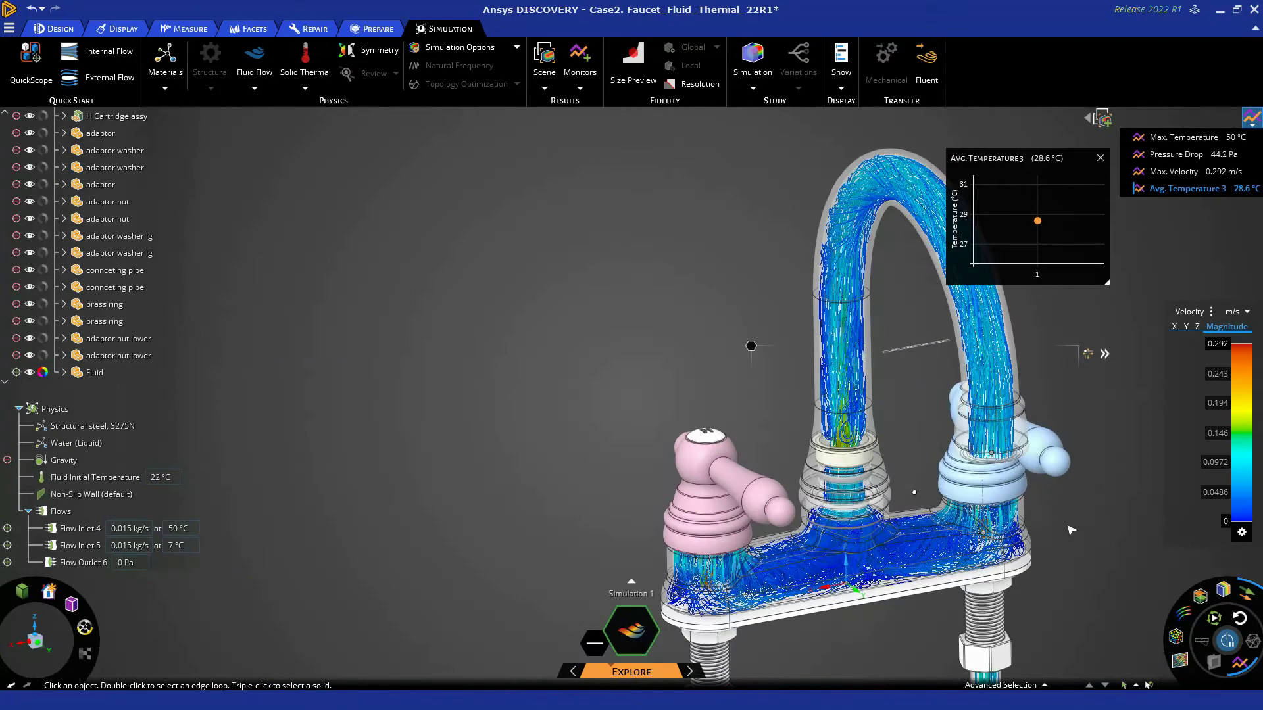
pyautogui.scroll(-3, 1071, 526)
pyautogui.keyDown('shift'); pyautogui.moveTo(1071, 526); pyautogui.dragTo(891, 414, button='middle'); pyautogui.keyUp('shift')
pyautogui.scroll(-1, 895, 420)
pyautogui.moveTo(902, 461); pyautogui.dragTo(1030, 452, button='middle')
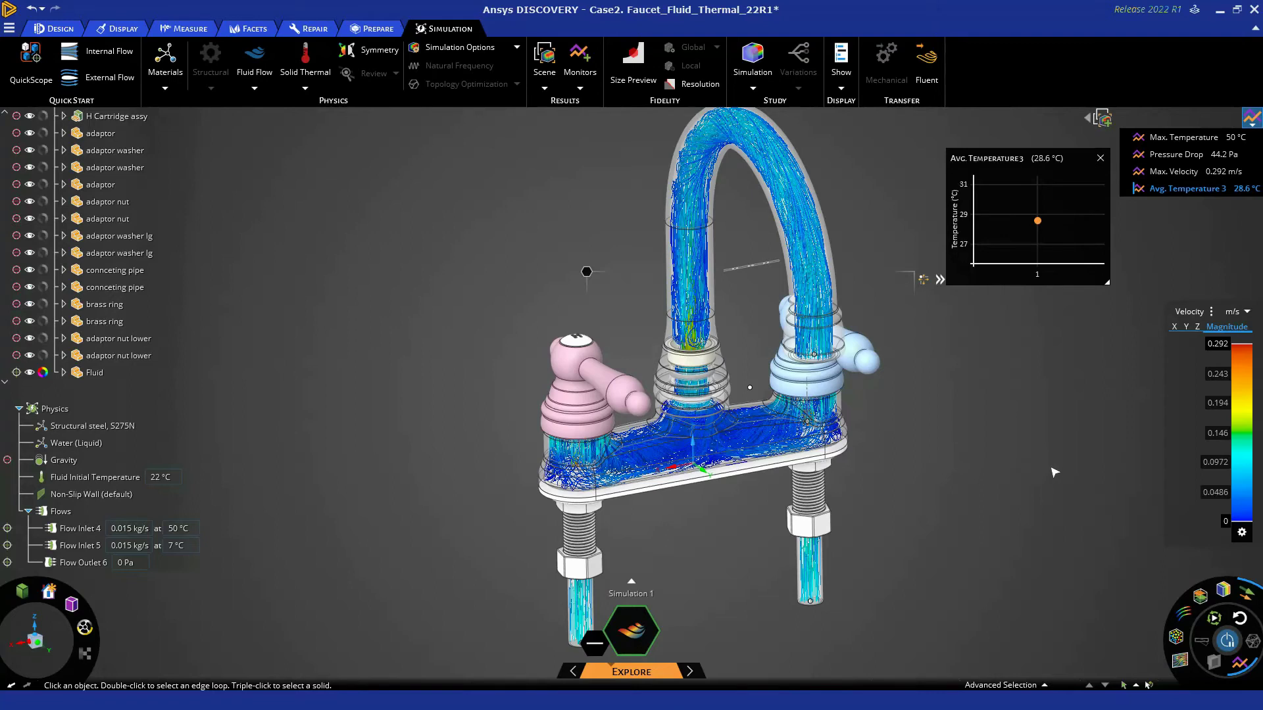
# Step: Mark the location of the maximum velocity on the model and examine the flow beneath both handles
pyautogui.click(1242, 534)
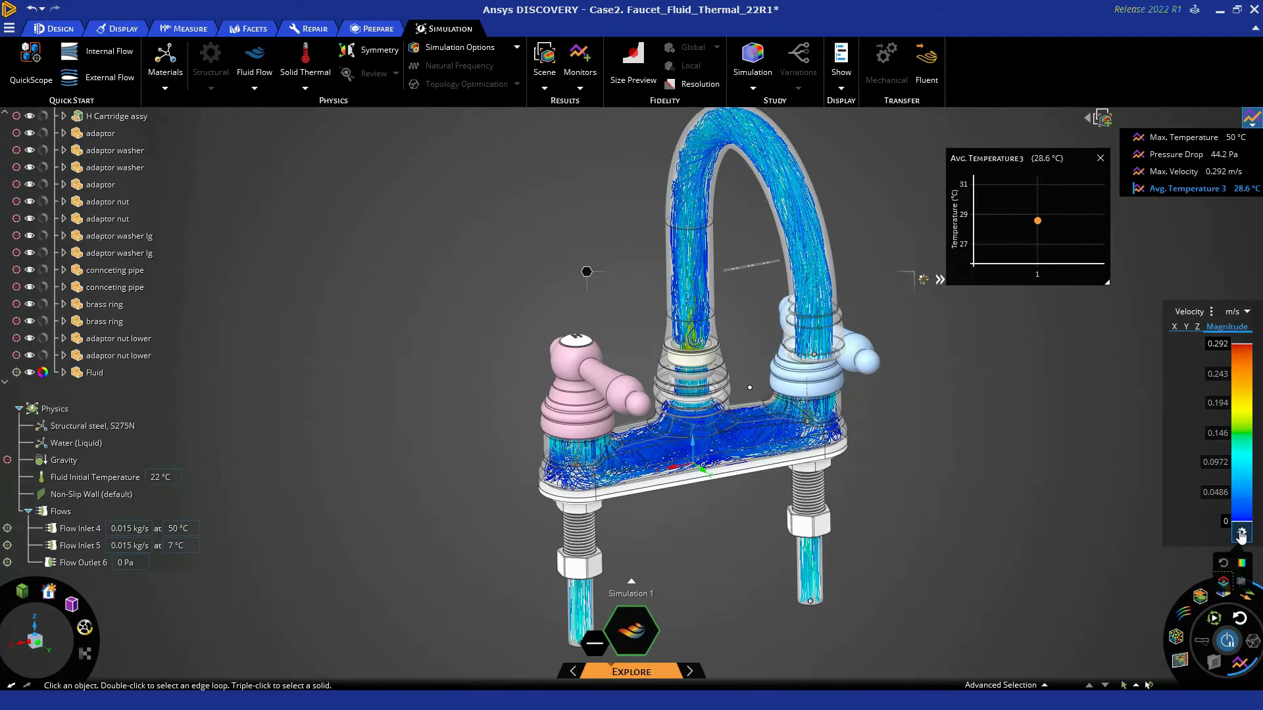
pyautogui.click(1224, 584)
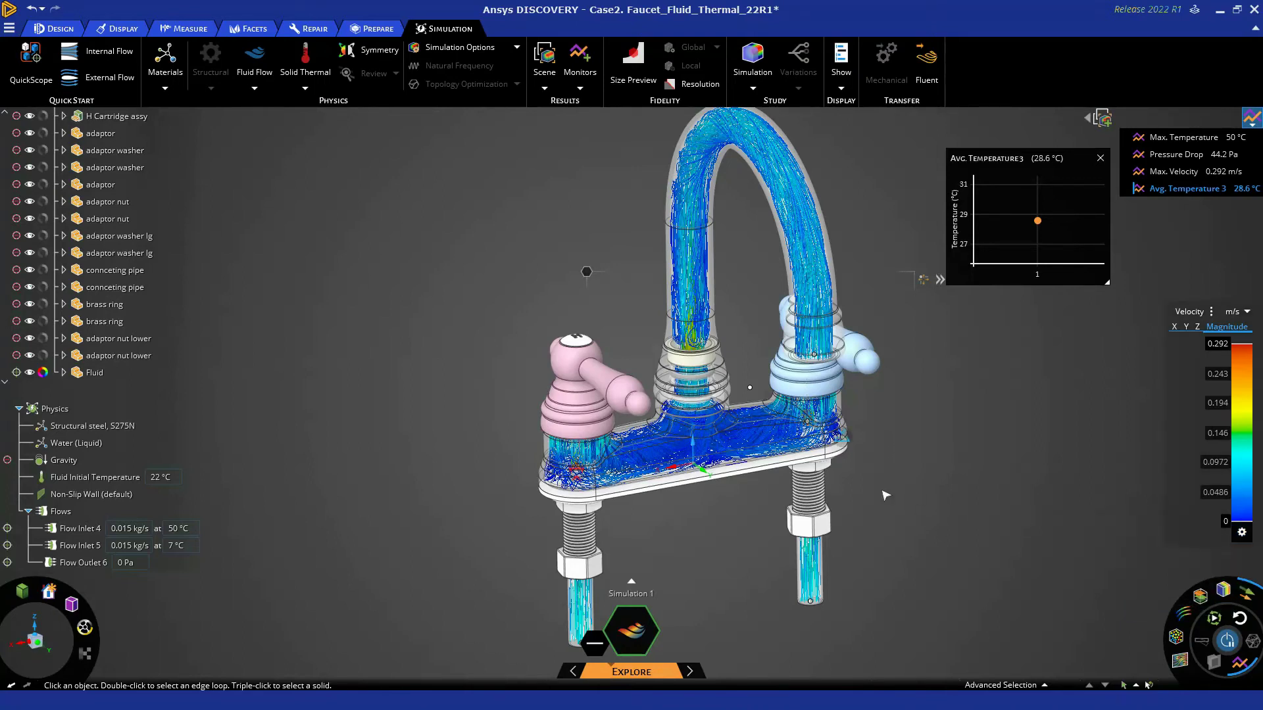
pyautogui.scroll(3, 592, 477)
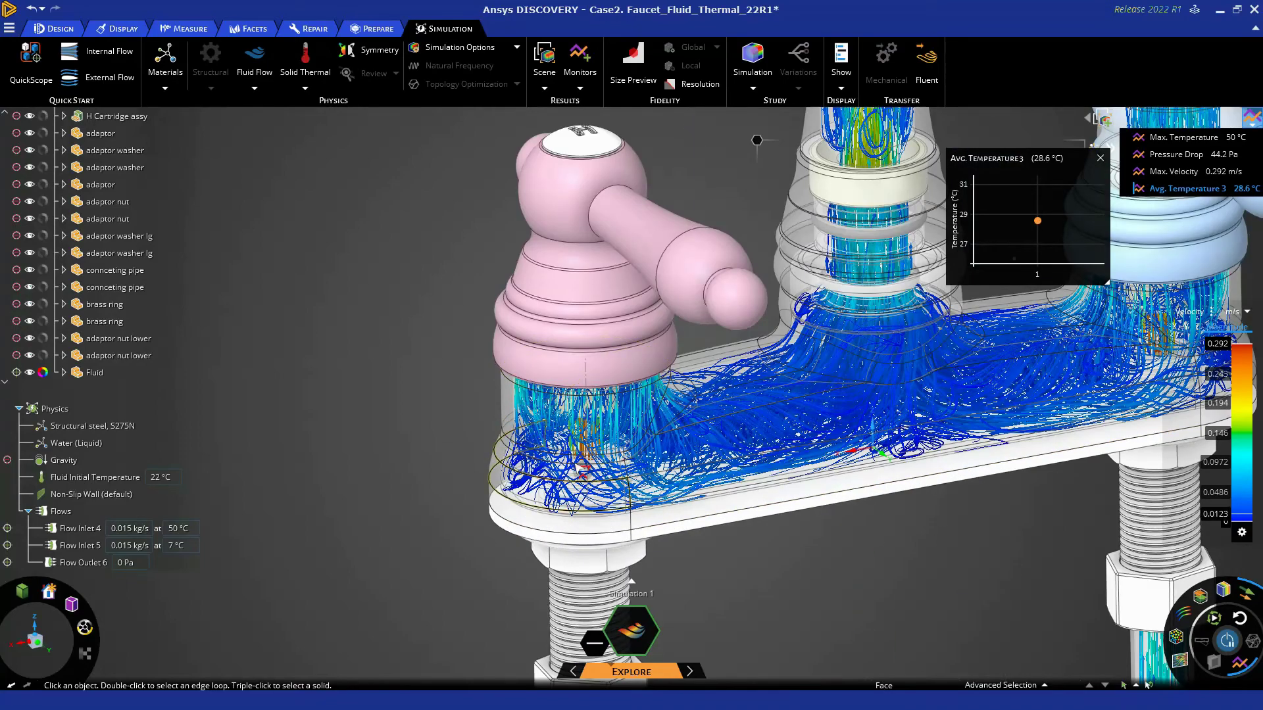
pyautogui.scroll(-2, 594, 478)
pyautogui.scroll(5, 745, 459)
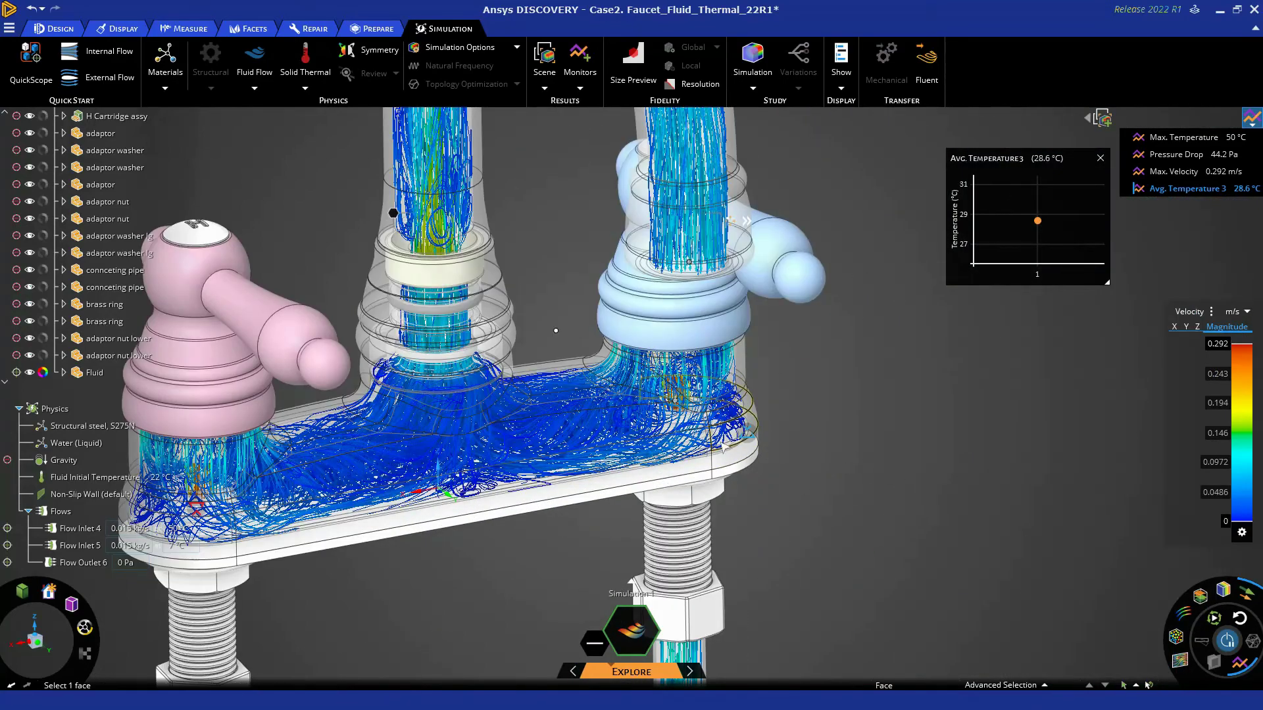
pyautogui.scroll(-4, 742, 439)
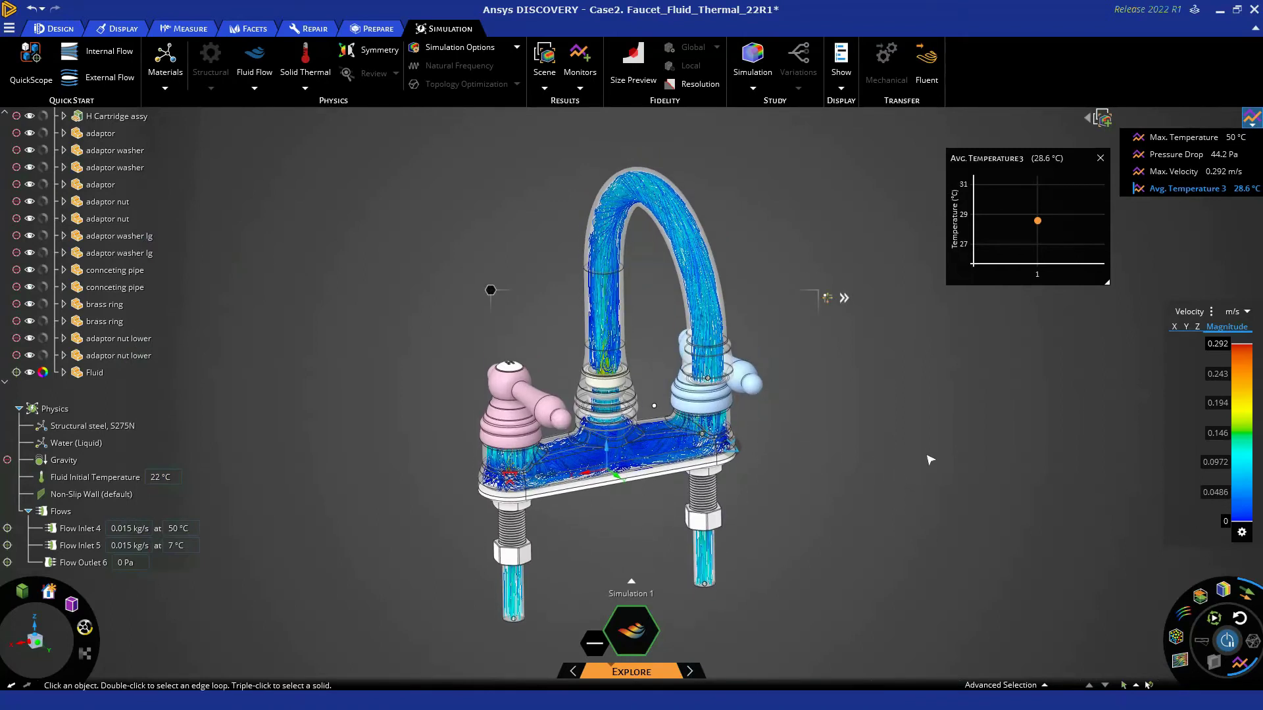
# Step: Reposition the average temperature chart and switch the fluid vectors from velocity to the Temperature result
pyautogui.moveTo(1028, 156); pyautogui.dragTo(1005, 137)
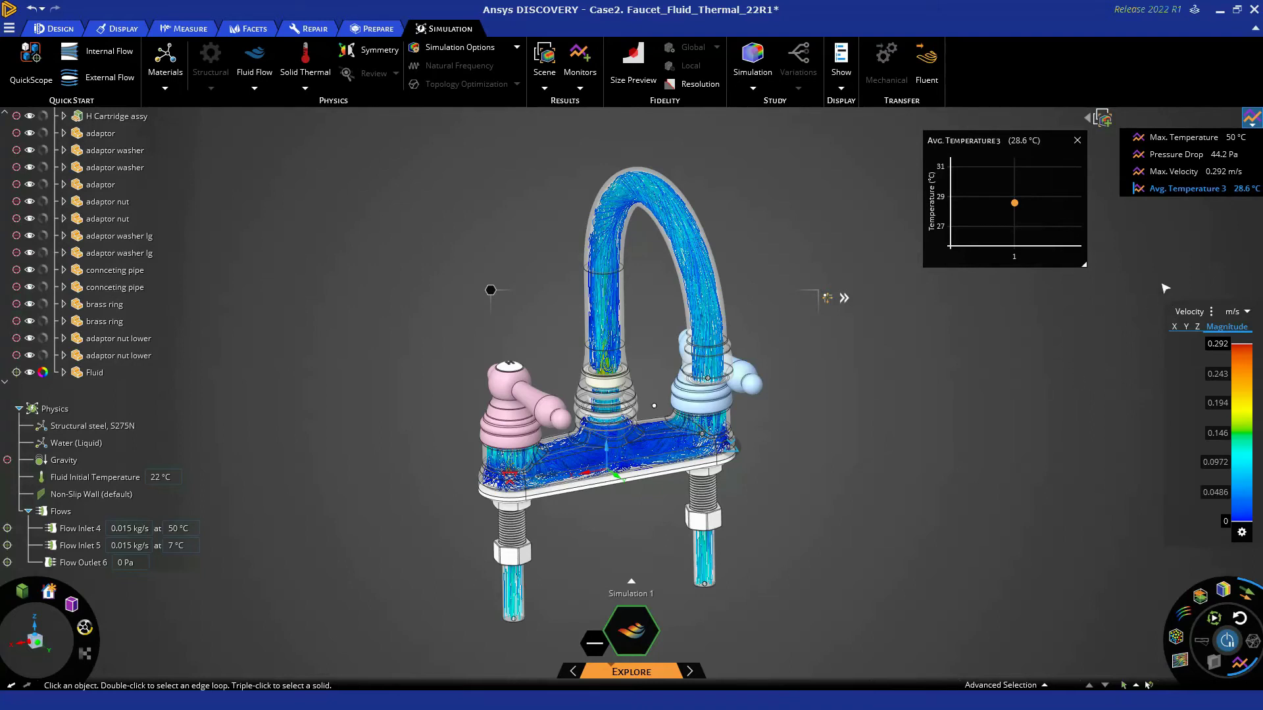
pyautogui.click(1213, 312)
pyautogui.click(1198, 358)
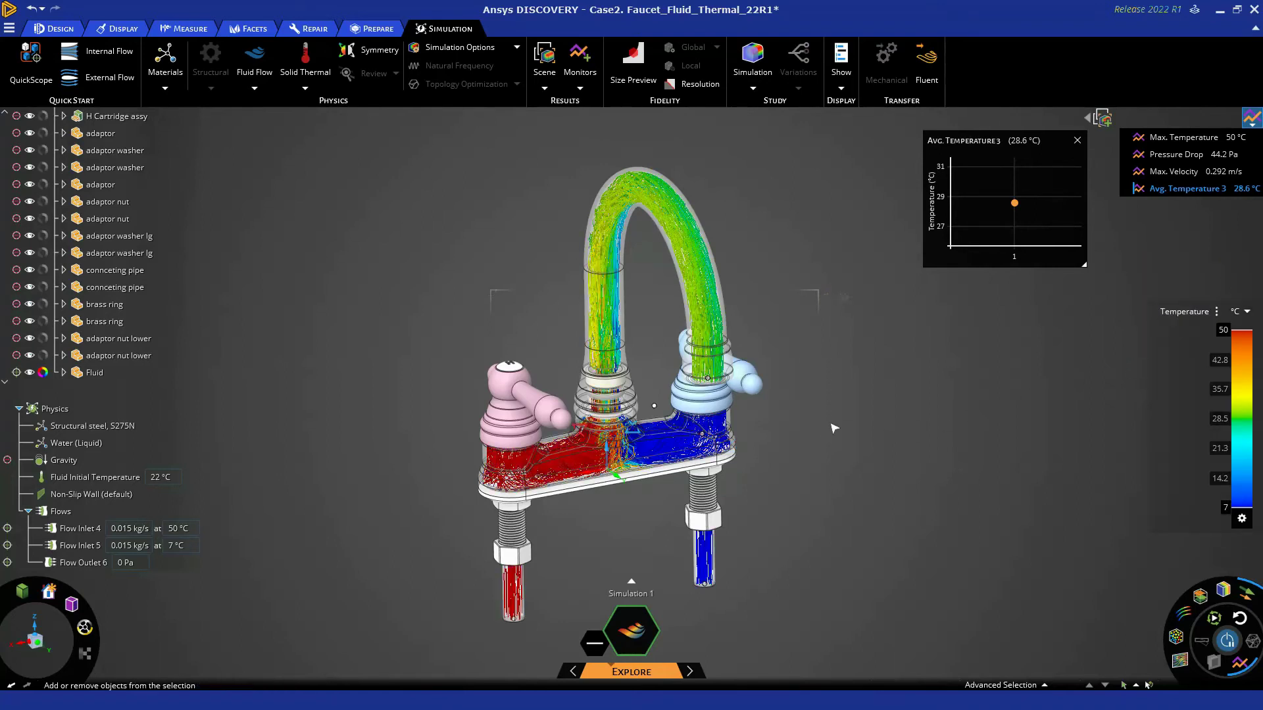
# Step: Examine the temperature vectors at the spout outlet from below and compare them across the whole faucet
pyautogui.keyDown('shift'); pyautogui.moveTo(825, 433); pyautogui.dragTo(853, 425, button='middle'); pyautogui.keyUp('shift')
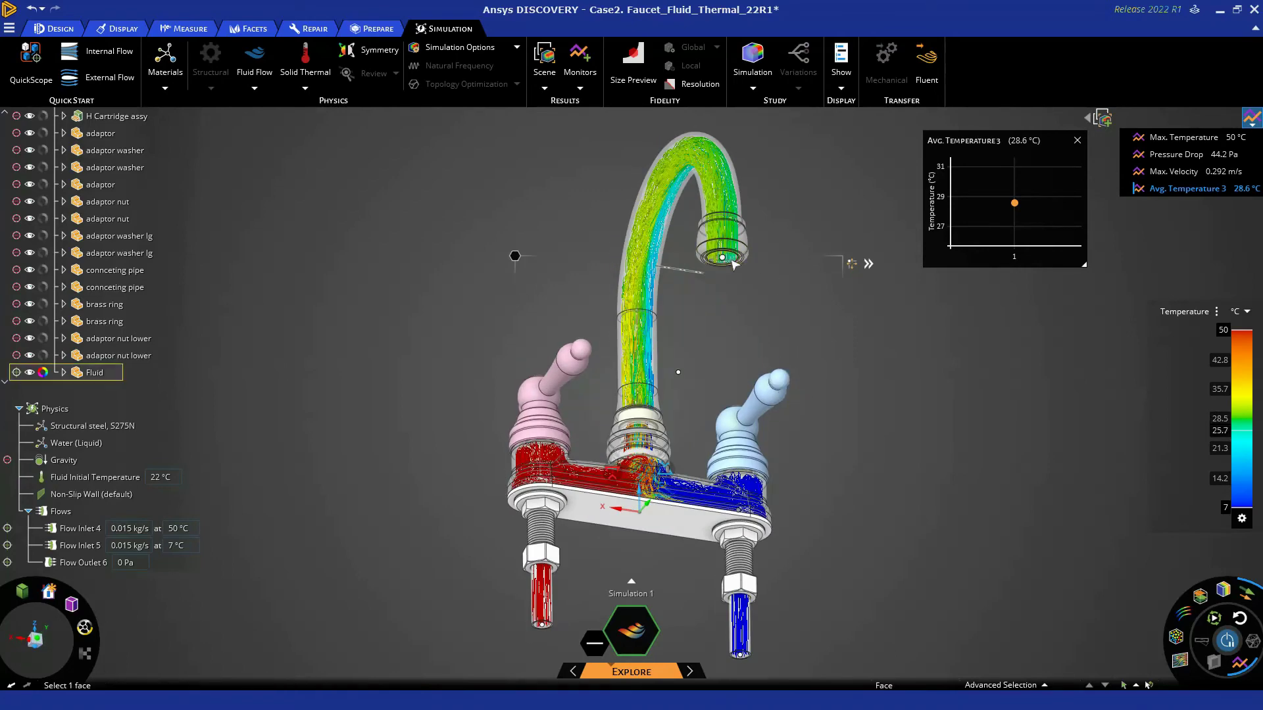
pyautogui.scroll(5, 788, 305)
pyautogui.scroll(-2, 826, 327)
pyautogui.scroll(-4, 826, 327)
pyautogui.moveTo(855, 409); pyautogui.dragTo(823, 437, button='middle')
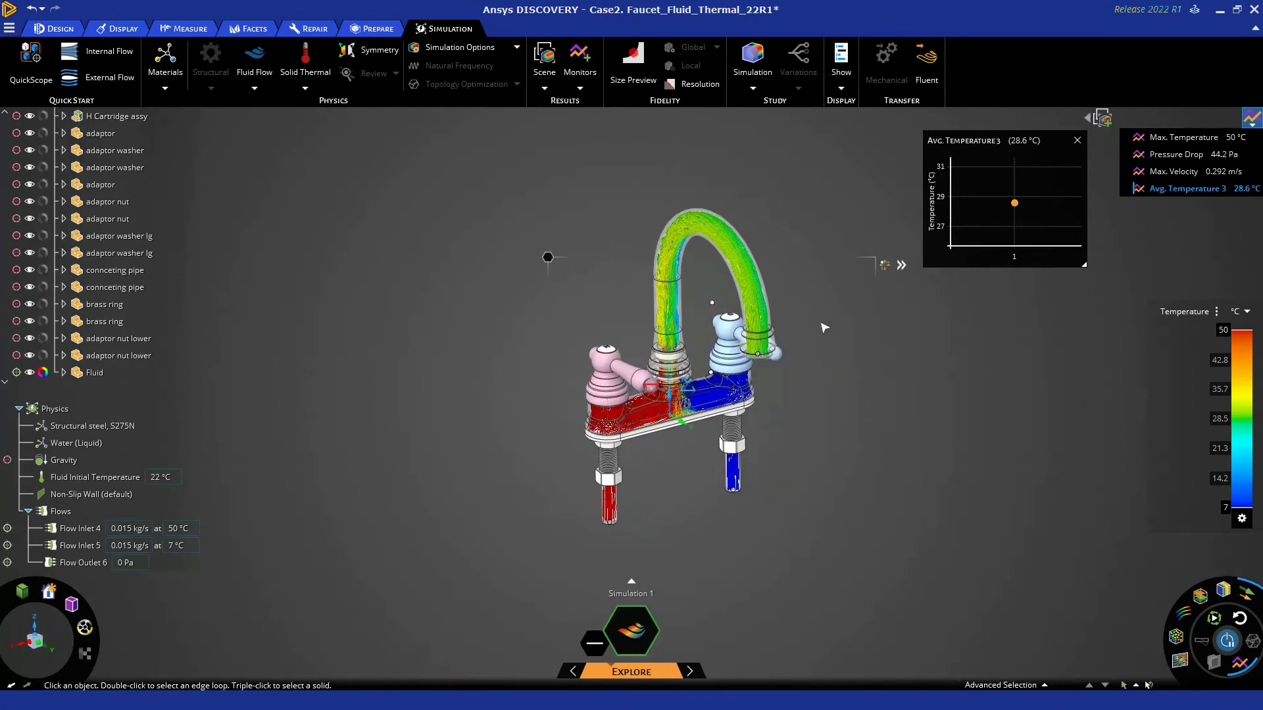
# Step: Move the average temperature chart clear of the faucet and save the temperature vector display as a scene
pyautogui.moveTo(1010, 144); pyautogui.dragTo(1021, 158)
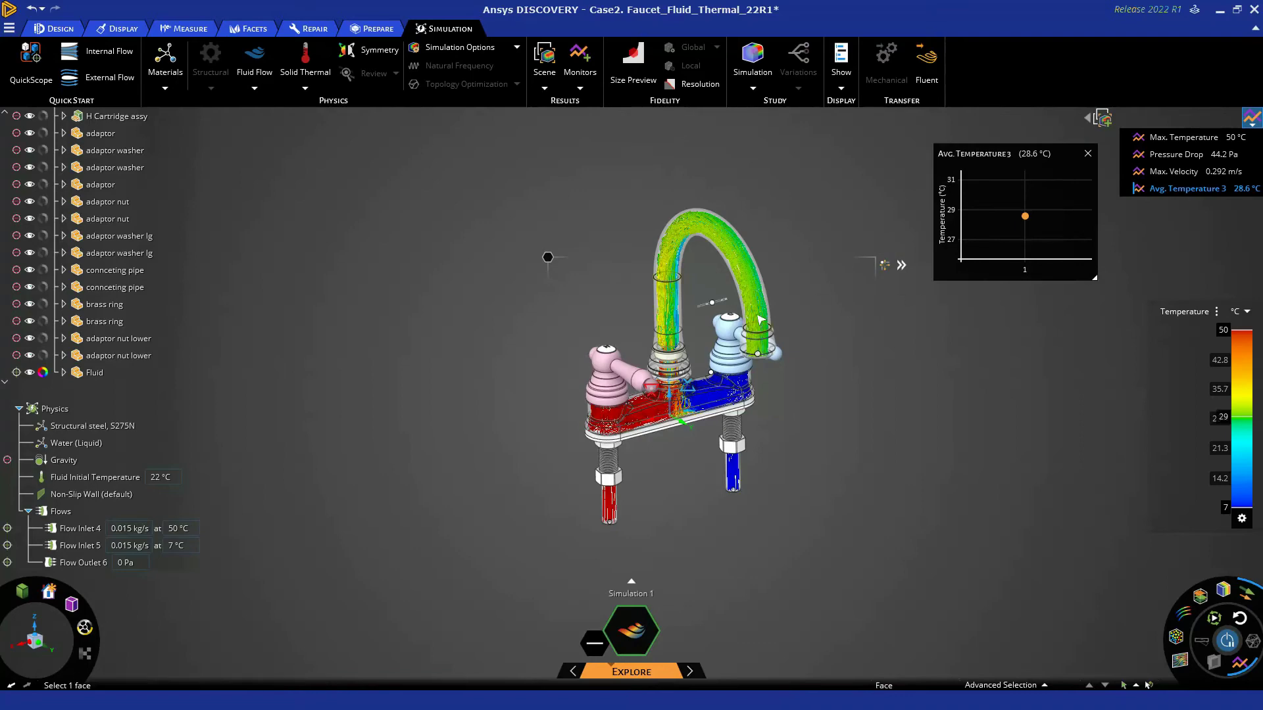
pyautogui.scroll(3, 758, 321)
pyautogui.scroll(-4, 758, 320)
pyautogui.scroll(3, 792, 337)
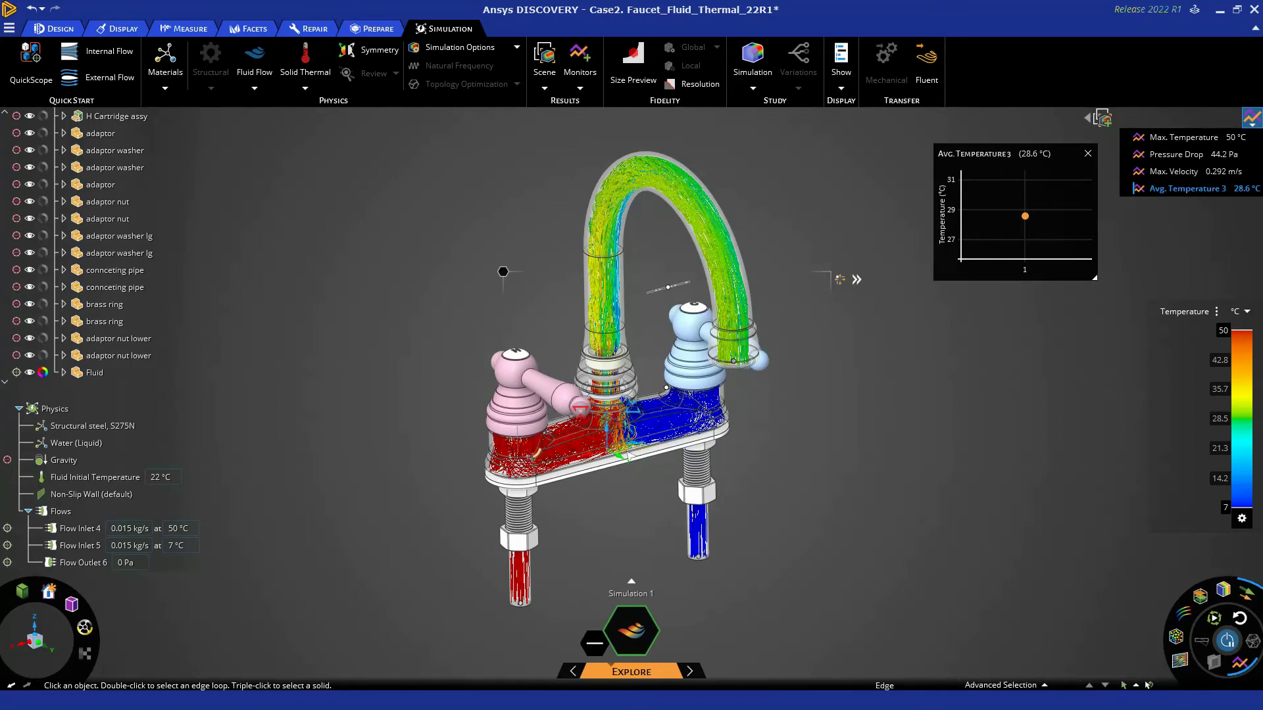
pyautogui.moveTo(995, 151); pyautogui.dragTo(974, 184)
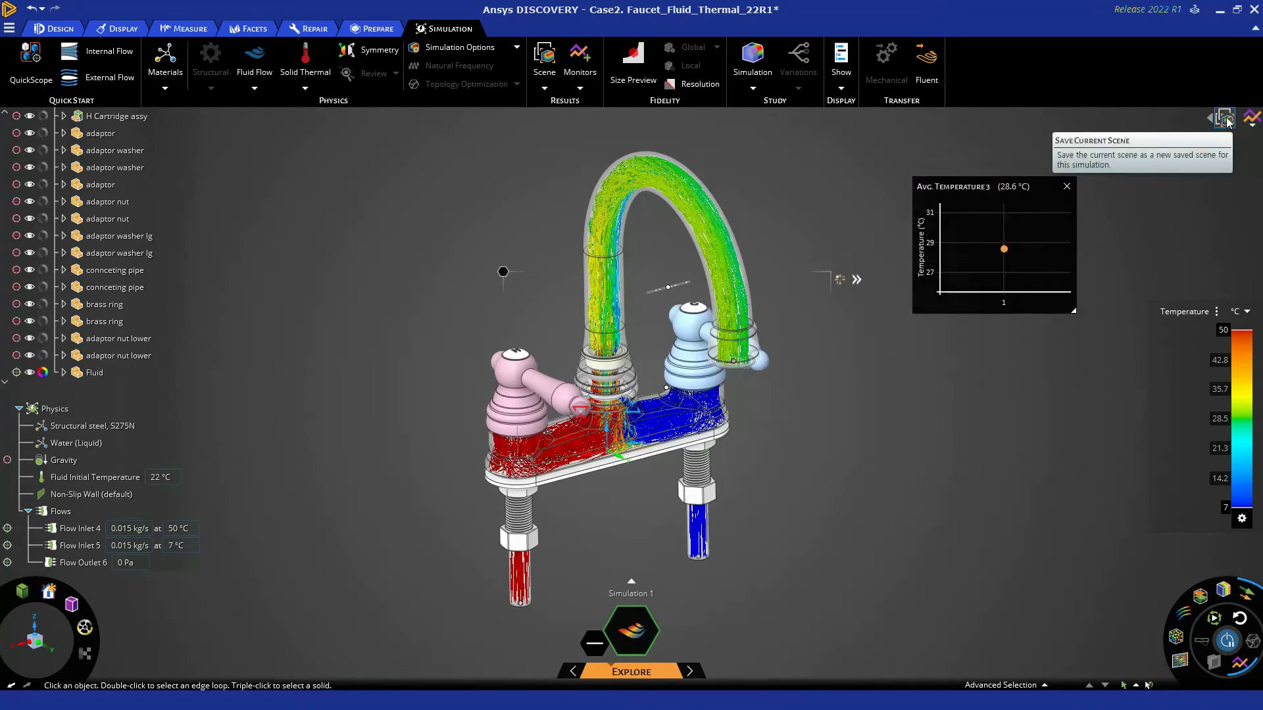
# Step: Display the fluid's velocity magnitude as particles and save this view as another scene
pyautogui.click(1216, 312)
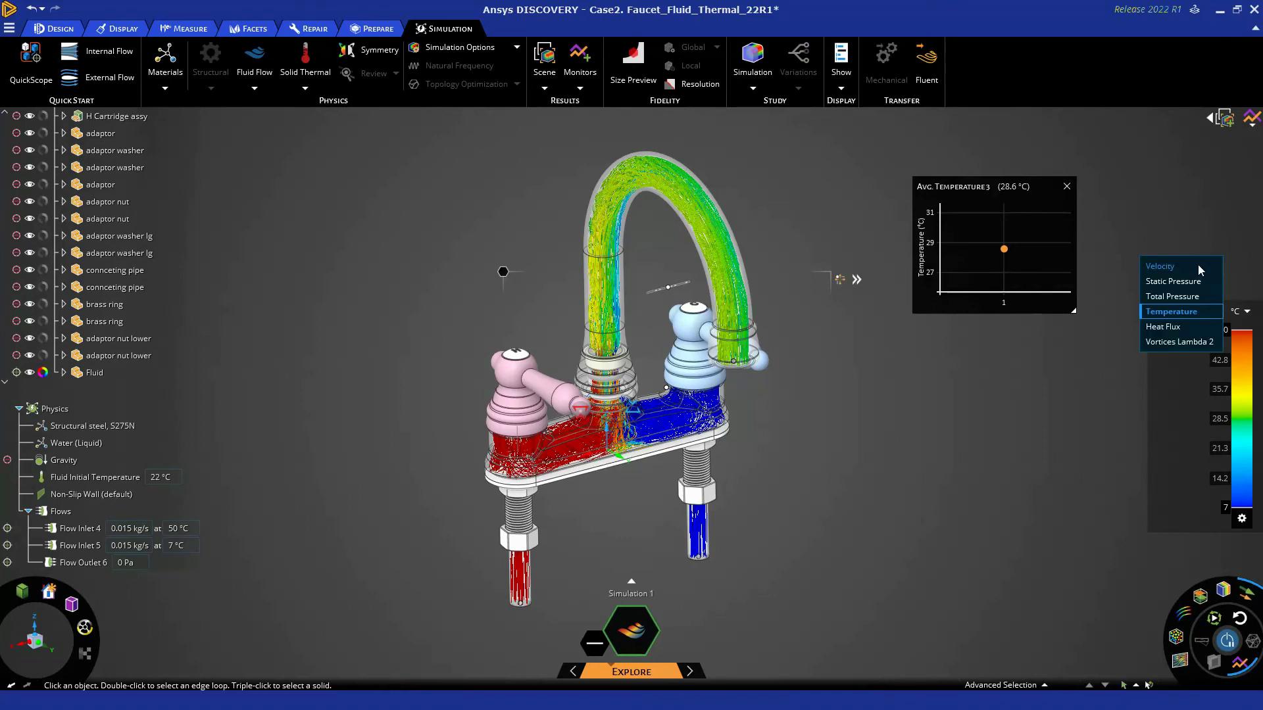
pyautogui.click(1184, 266)
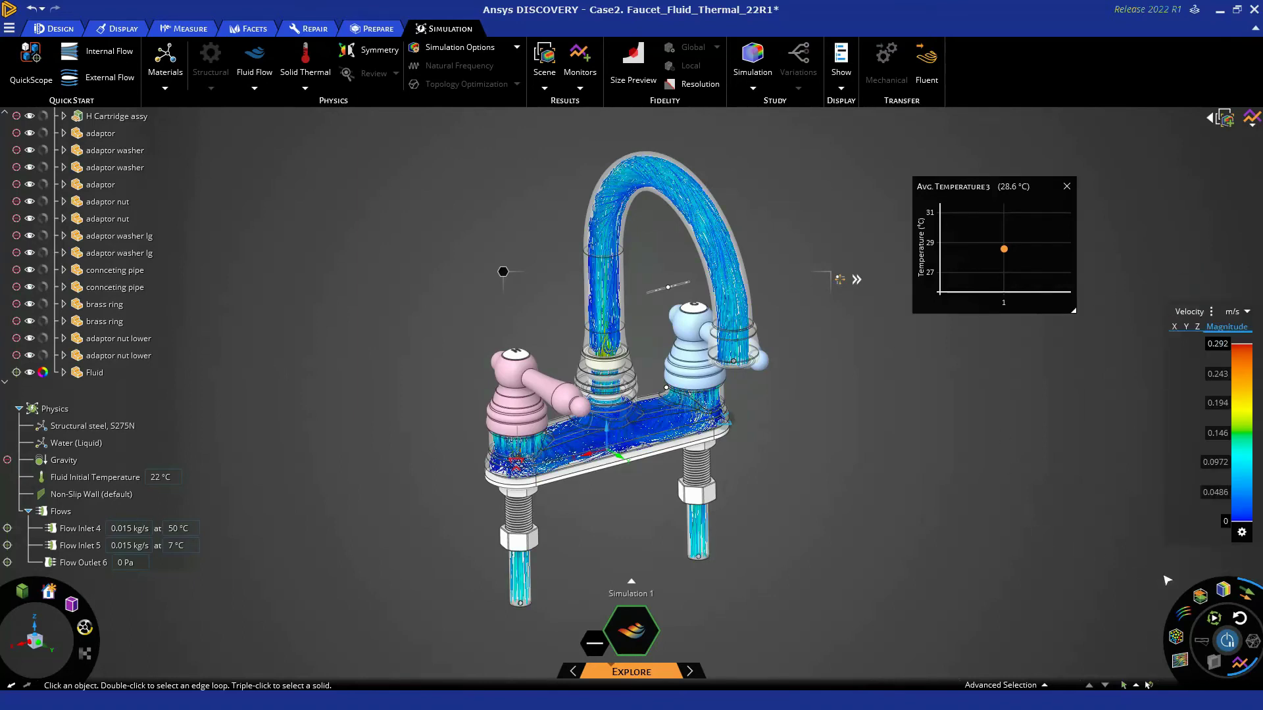
pyautogui.click(1176, 638)
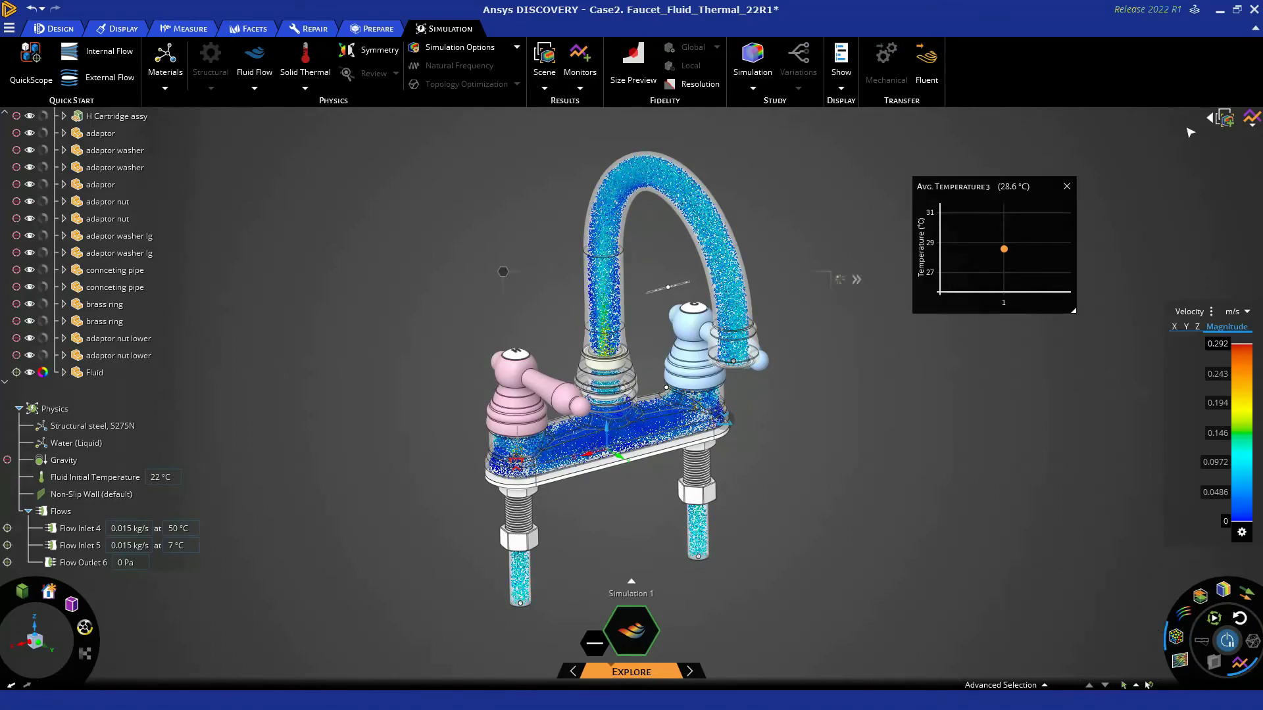
# Step: Open the Max. Velocity monitor chart beside the model and close the Avg. Temperature 3 chart
pyautogui.click(1251, 117)
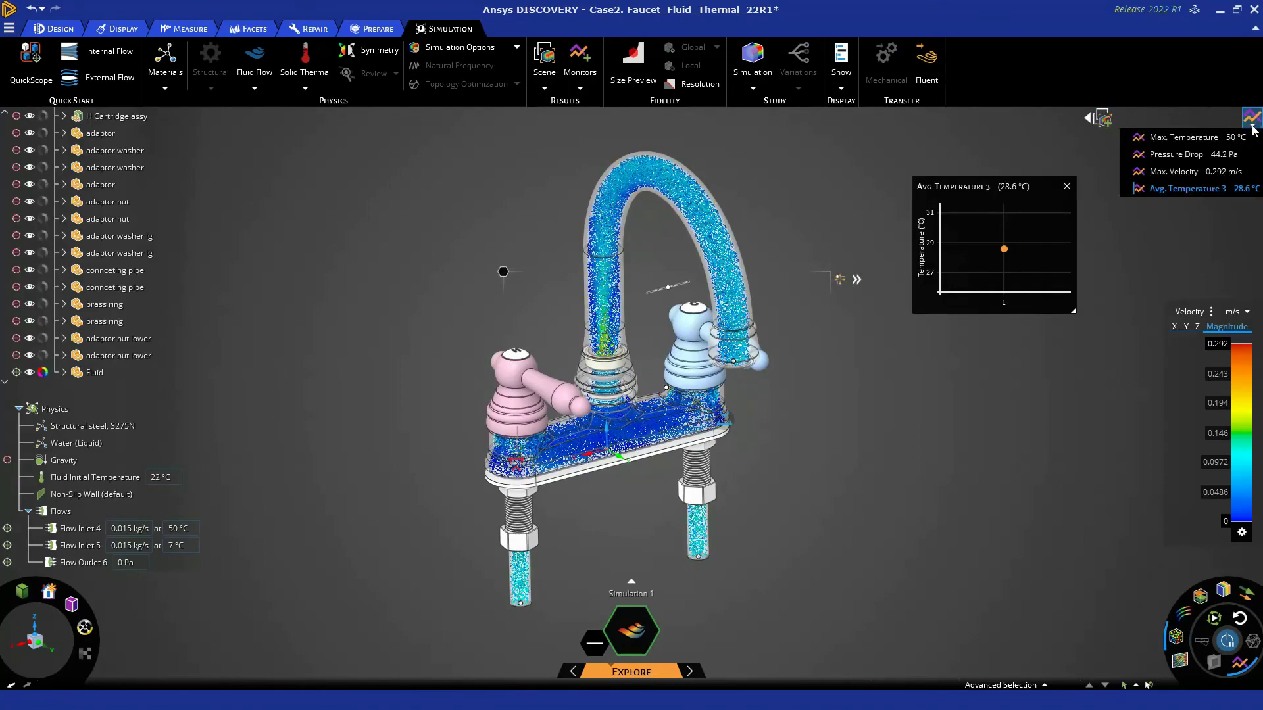
pyautogui.click(1176, 171)
pyautogui.moveTo(937, 177); pyautogui.dragTo(772, 133)
pyautogui.moveTo(948, 251); pyautogui.dragTo(986, 350)
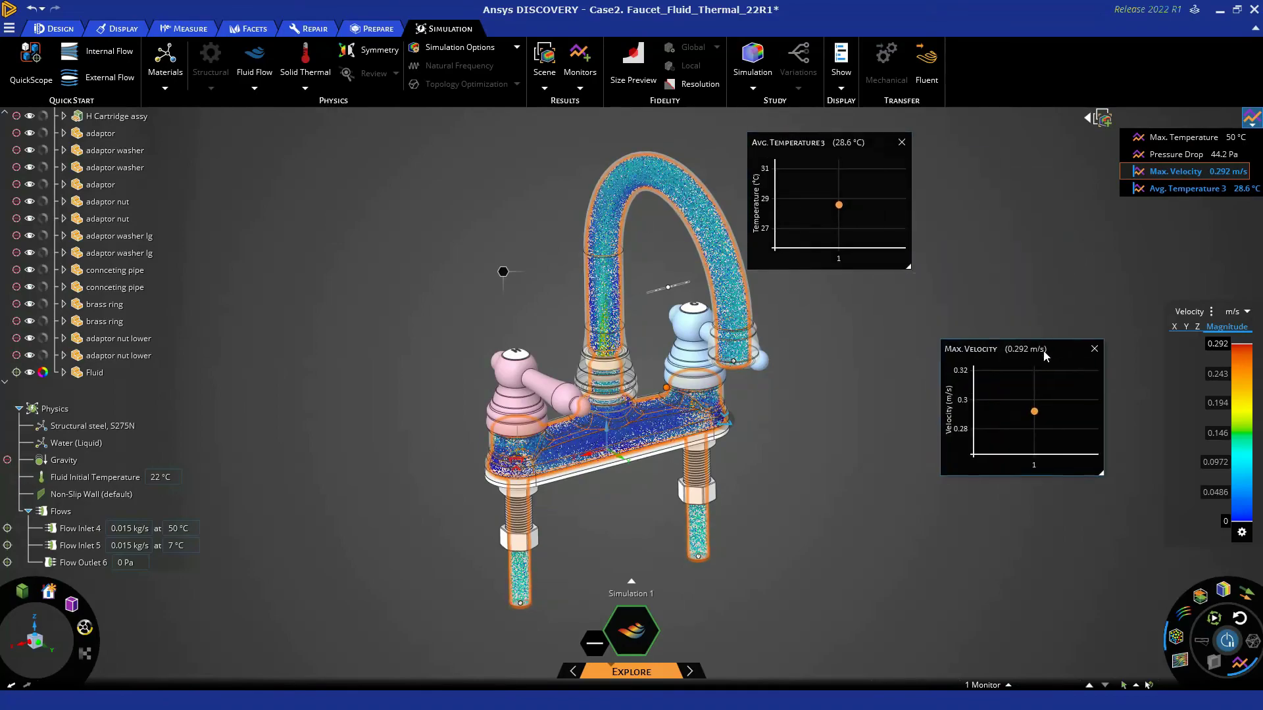
pyautogui.click(901, 142)
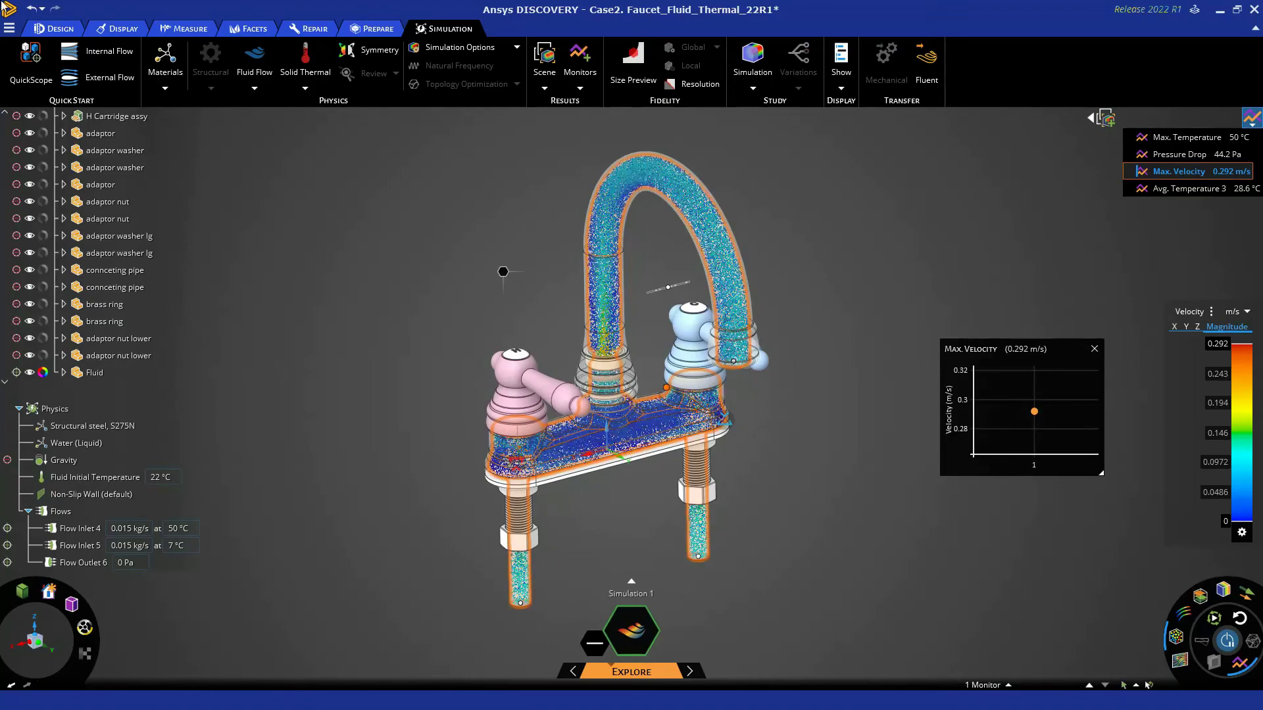
# Step: Create a simulation report and save it to the desktop as the web page Case2. Faucet_Fluid_Thermal_22R1.htm
pyautogui.click(10, 29)
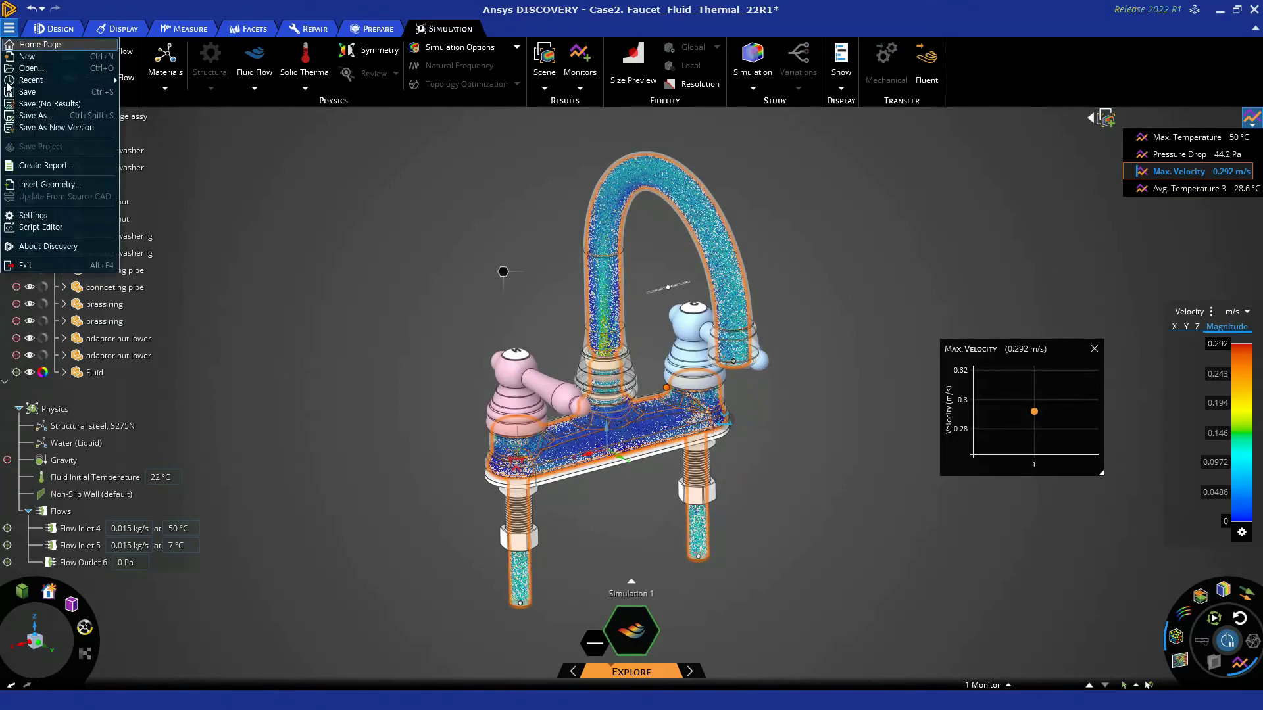
pyautogui.click(52, 167)
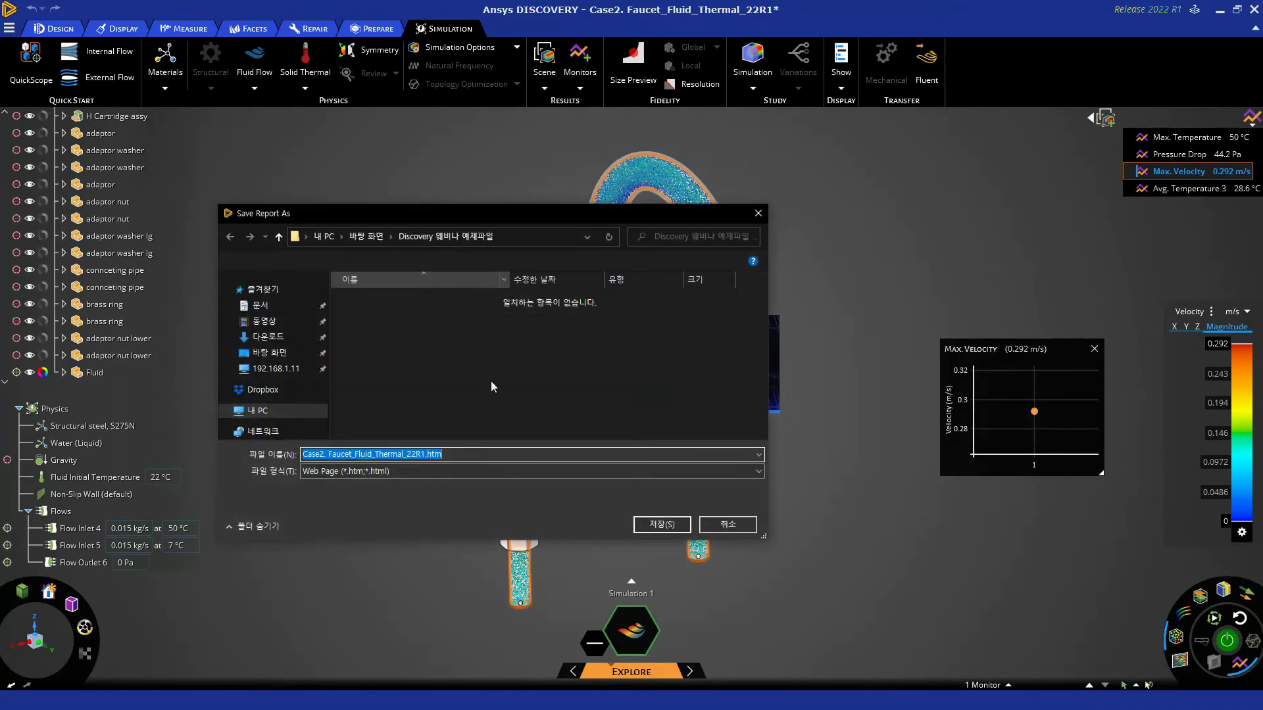
pyautogui.click(264, 431)
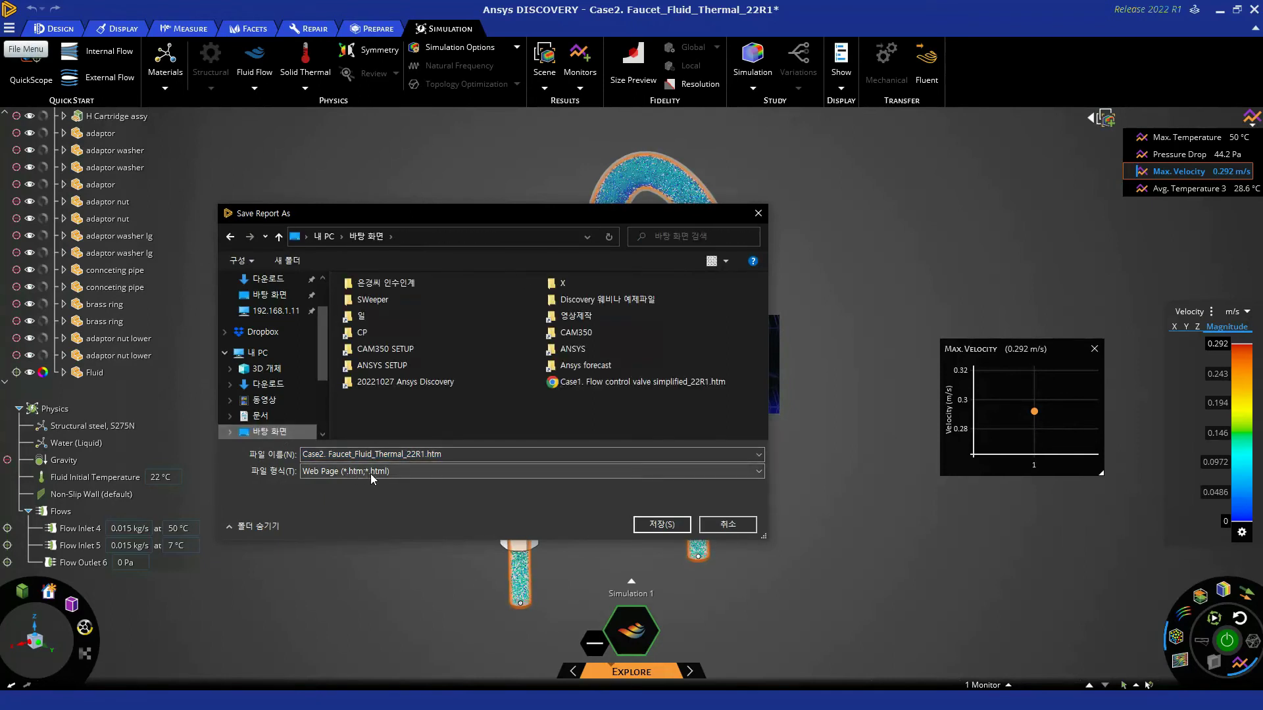
pyautogui.click(674, 523)
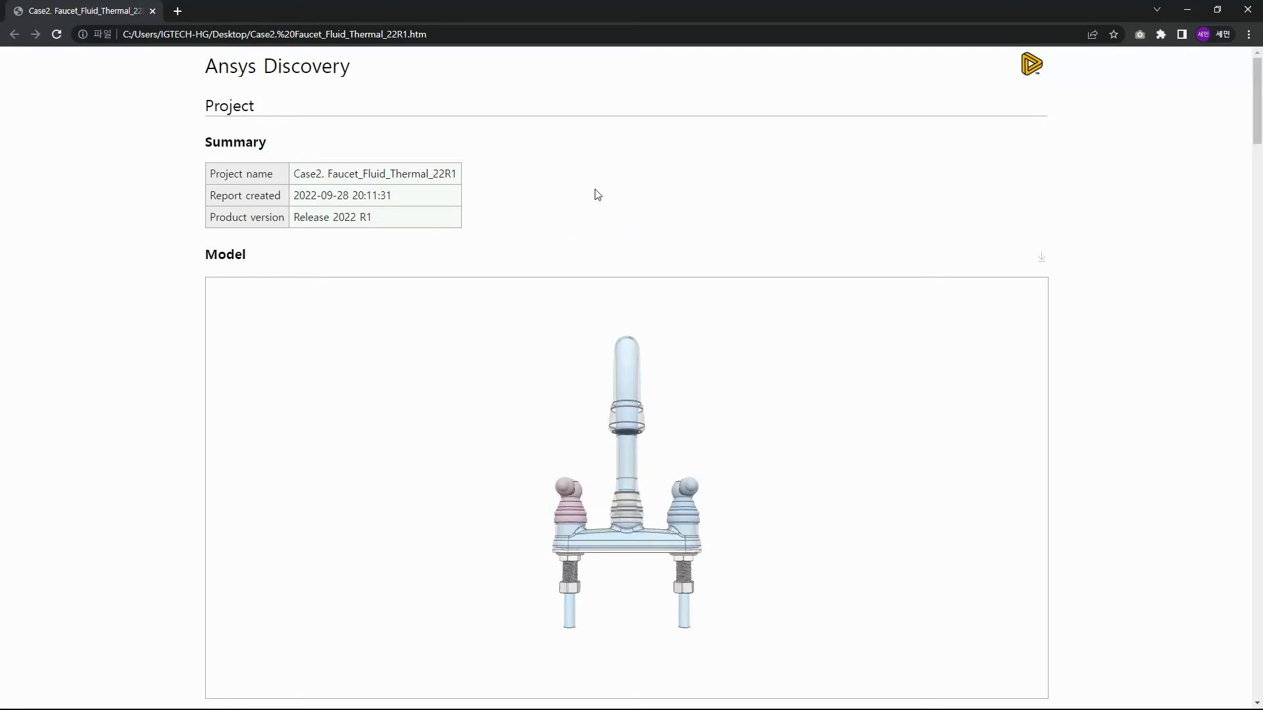
# Step: Review the report's project summary, rotatable model, geometry list and the bodies removed from physics
pyautogui.moveTo(301, 176); pyautogui.dragTo(499, 189)
pyautogui.click(311, 198)
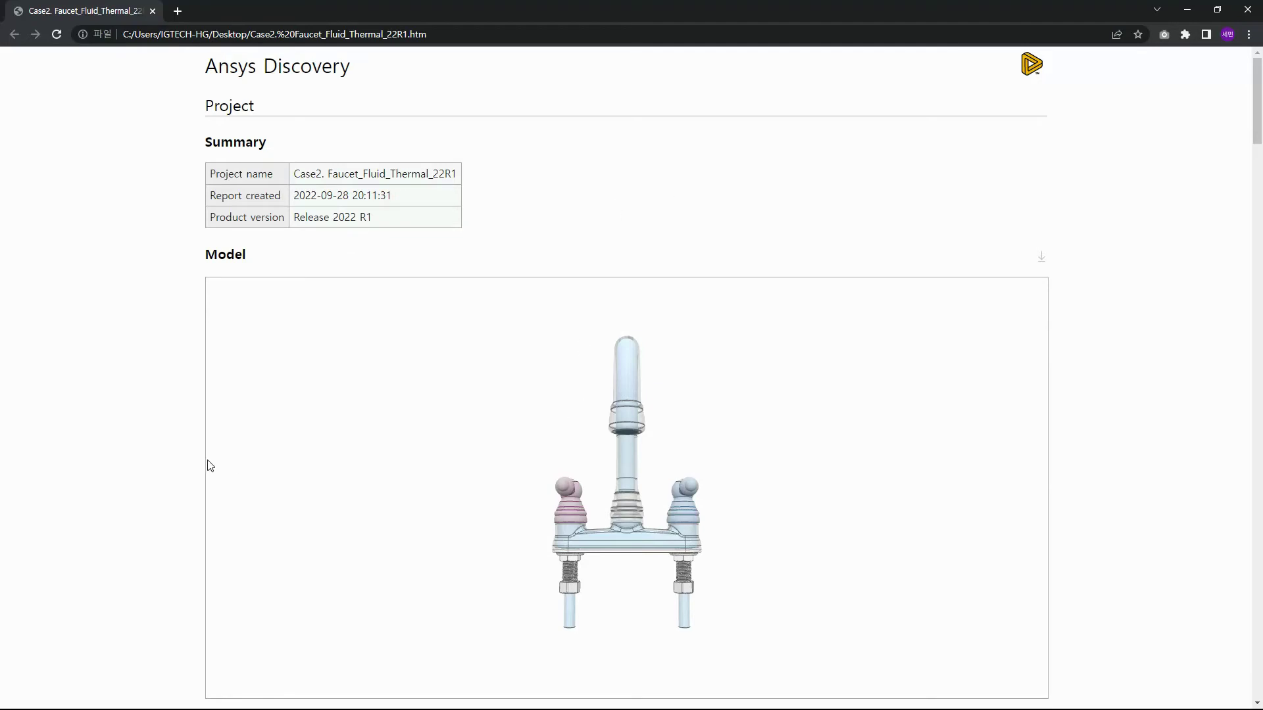
pyautogui.moveTo(527, 451); pyautogui.dragTo(259, 451)
pyautogui.scroll(-7, 259, 452)
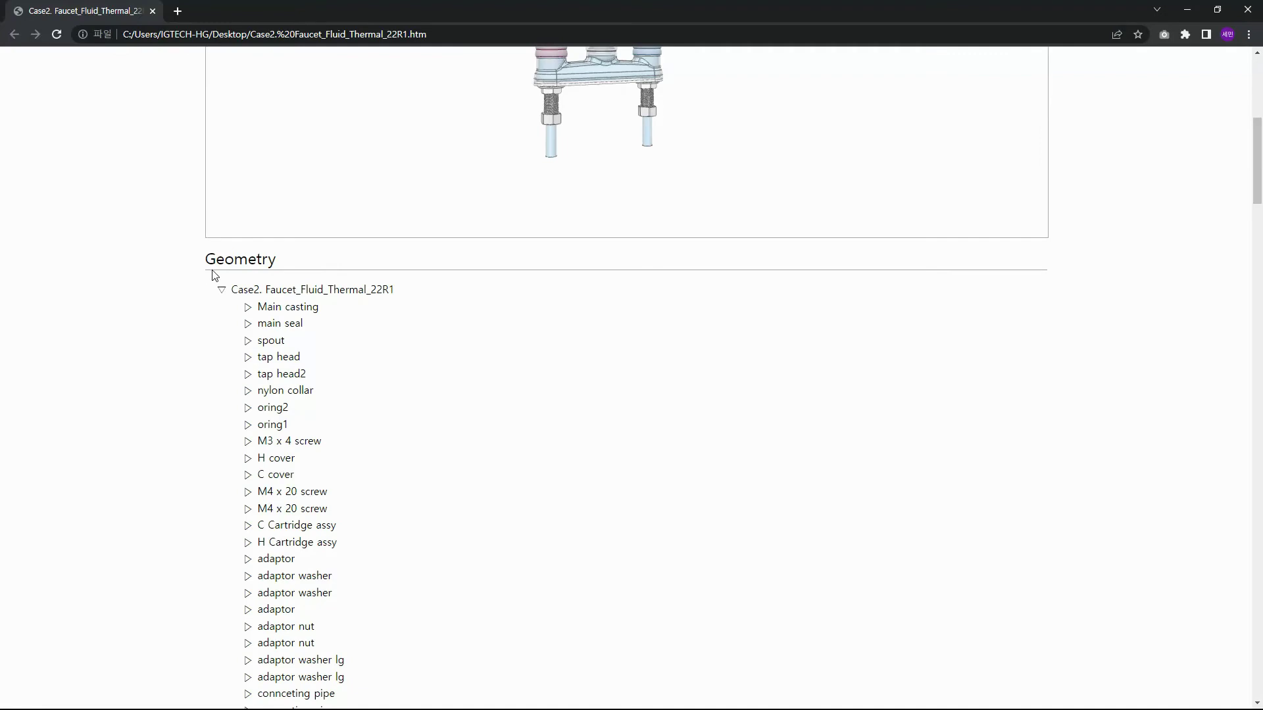
pyautogui.scroll(-8, 127, 262)
pyautogui.scroll(-3, 105, 362)
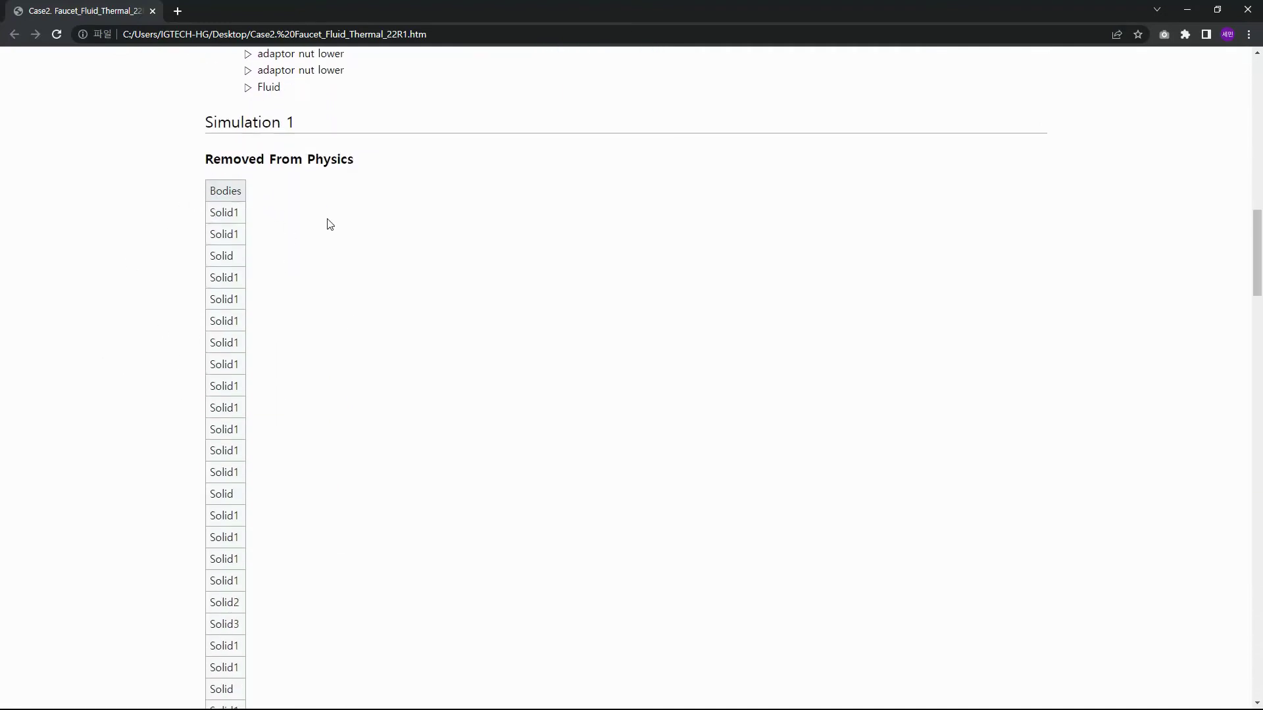
pyautogui.scroll(-8, 296, 209)
pyautogui.scroll(-3, 307, 284)
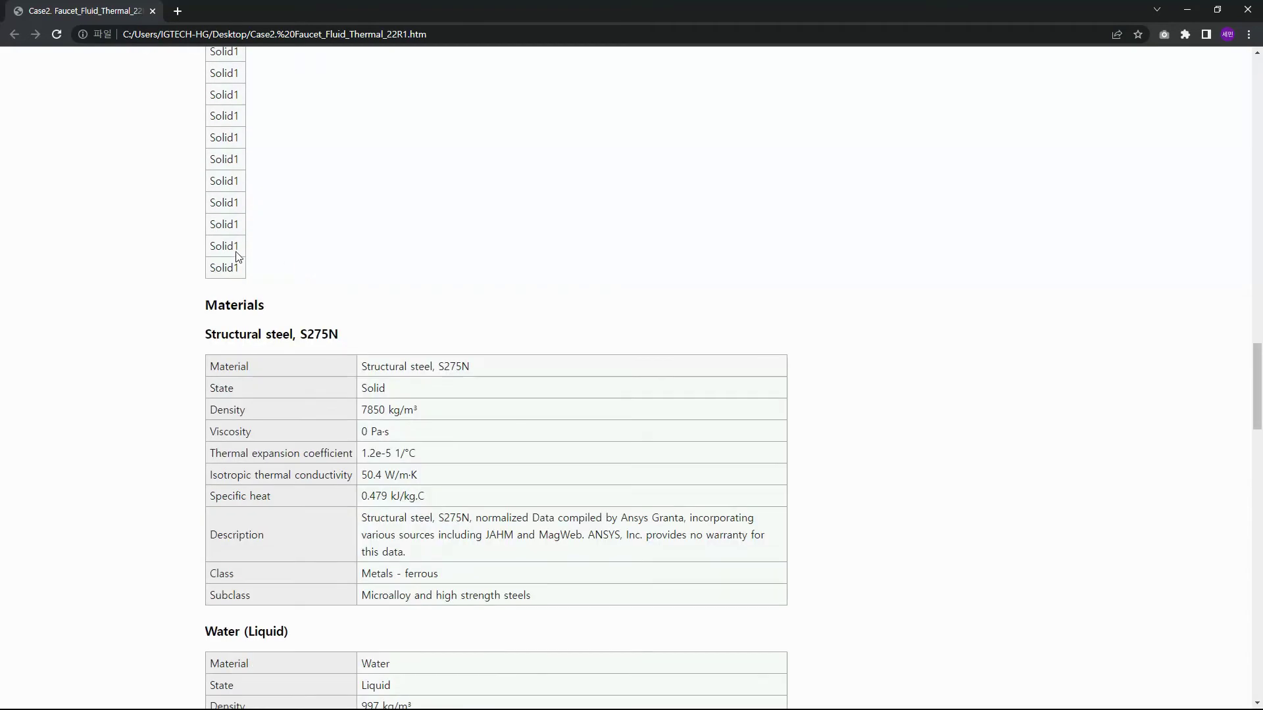
# Step: Review the report's properties for Structural steel, S275N and Water (Liquid), and its flow inlet, wall, outlet and temperature conditions
pyautogui.scroll(-2, 164, 283)
pyautogui.scroll(-2, 197, 361)
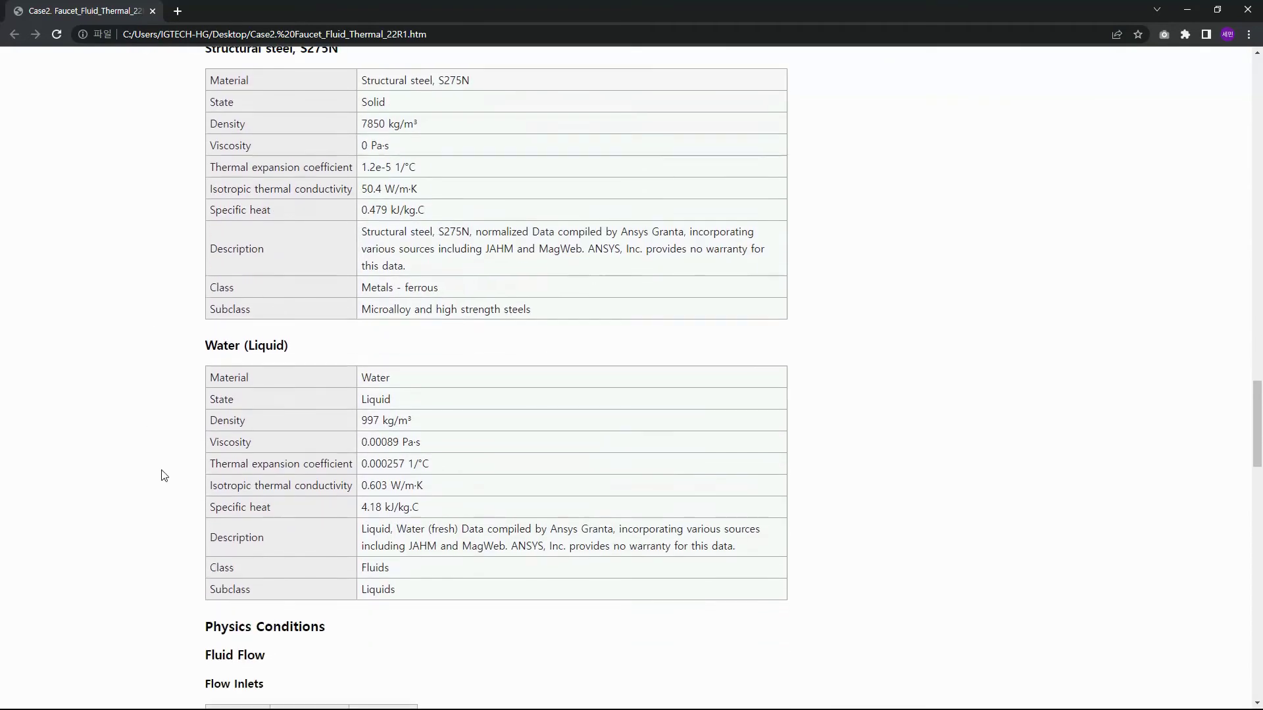
pyautogui.scroll(-6, 394, 438)
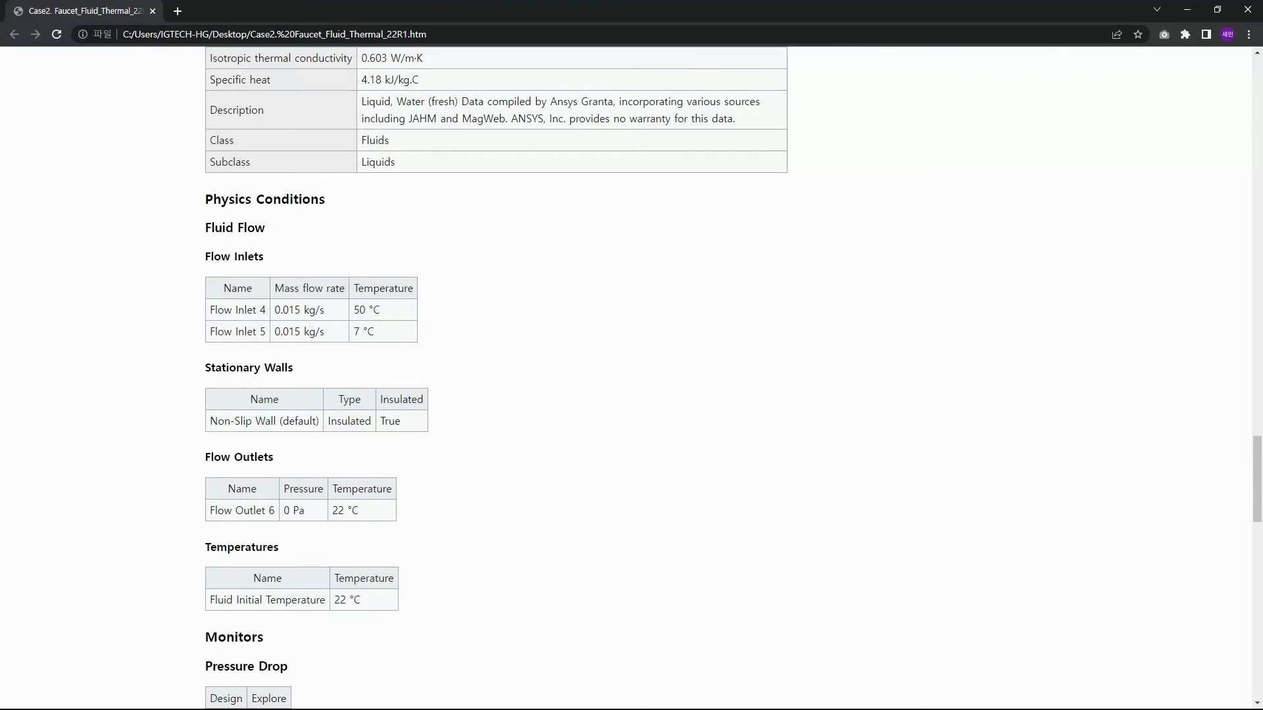
pyautogui.scroll(-1, 332, 395)
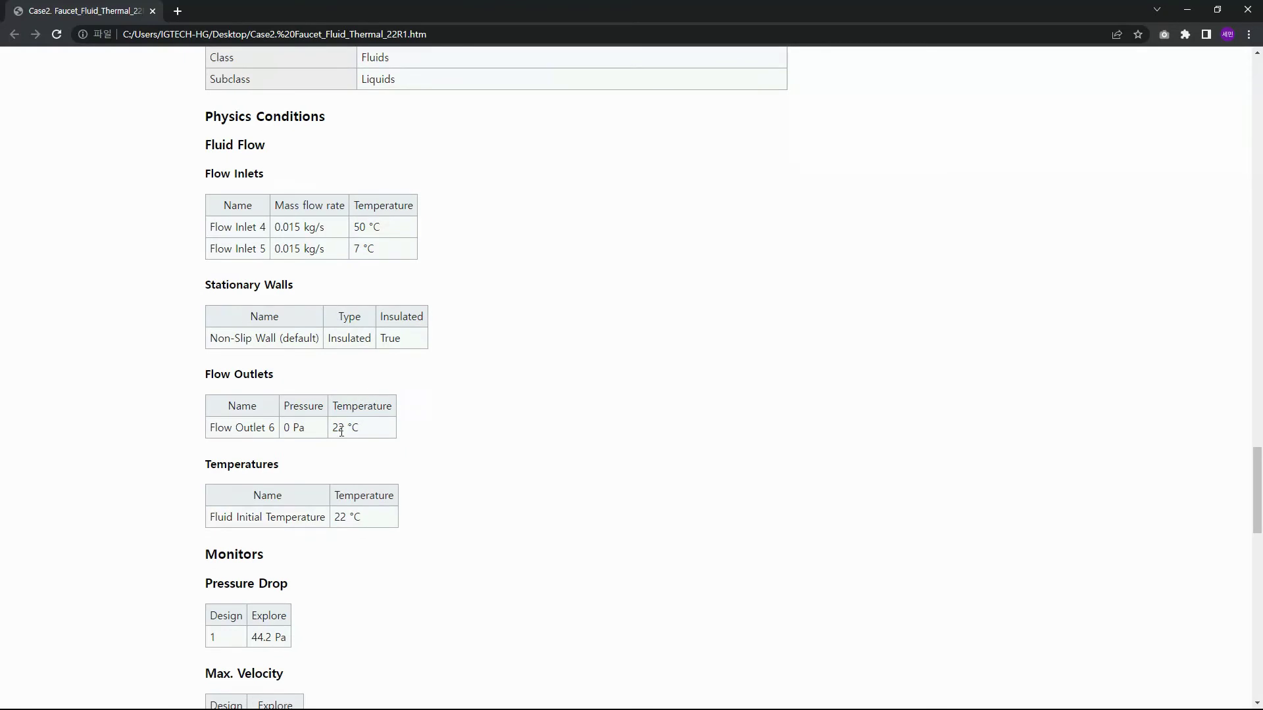
pyautogui.moveTo(287, 428); pyautogui.dragTo(333, 436)
pyautogui.click(333, 437)
pyautogui.scroll(-3, 535, 415)
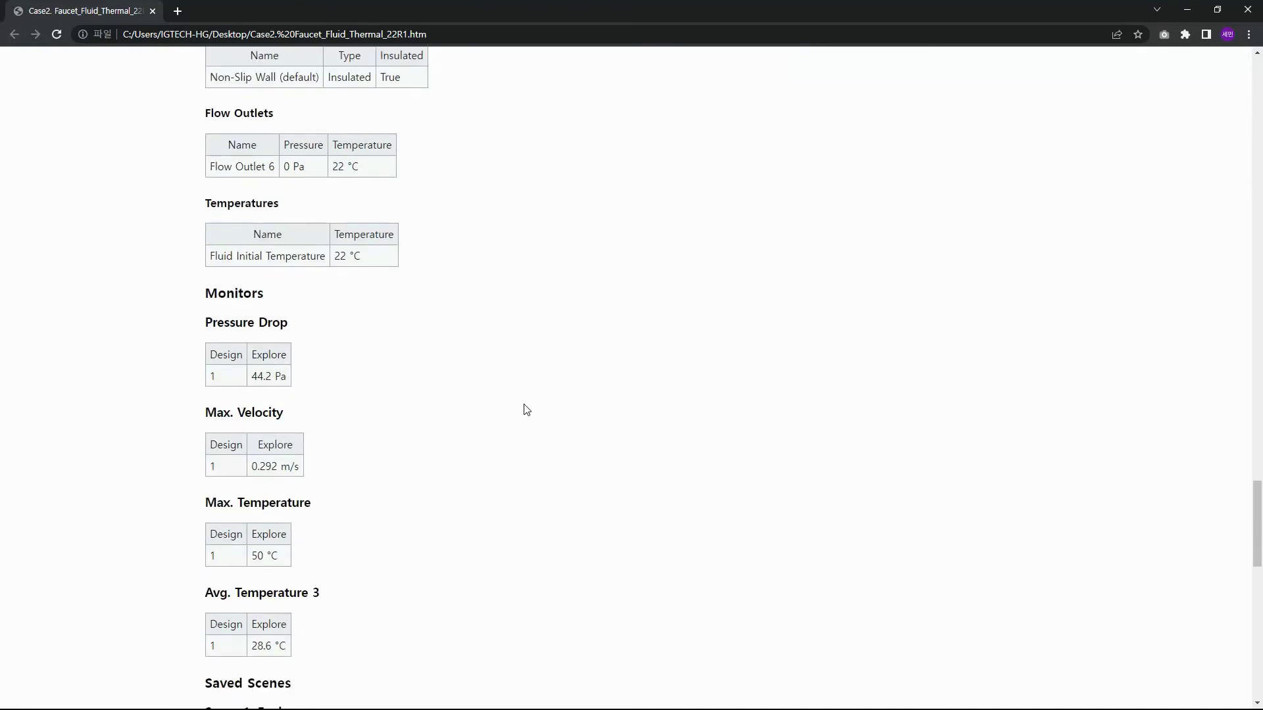
# Step: Review the report's monitor results for pressure drop, maximum velocity, maximum temperature and average outlet temperature
pyautogui.scroll(-1, 293, 388)
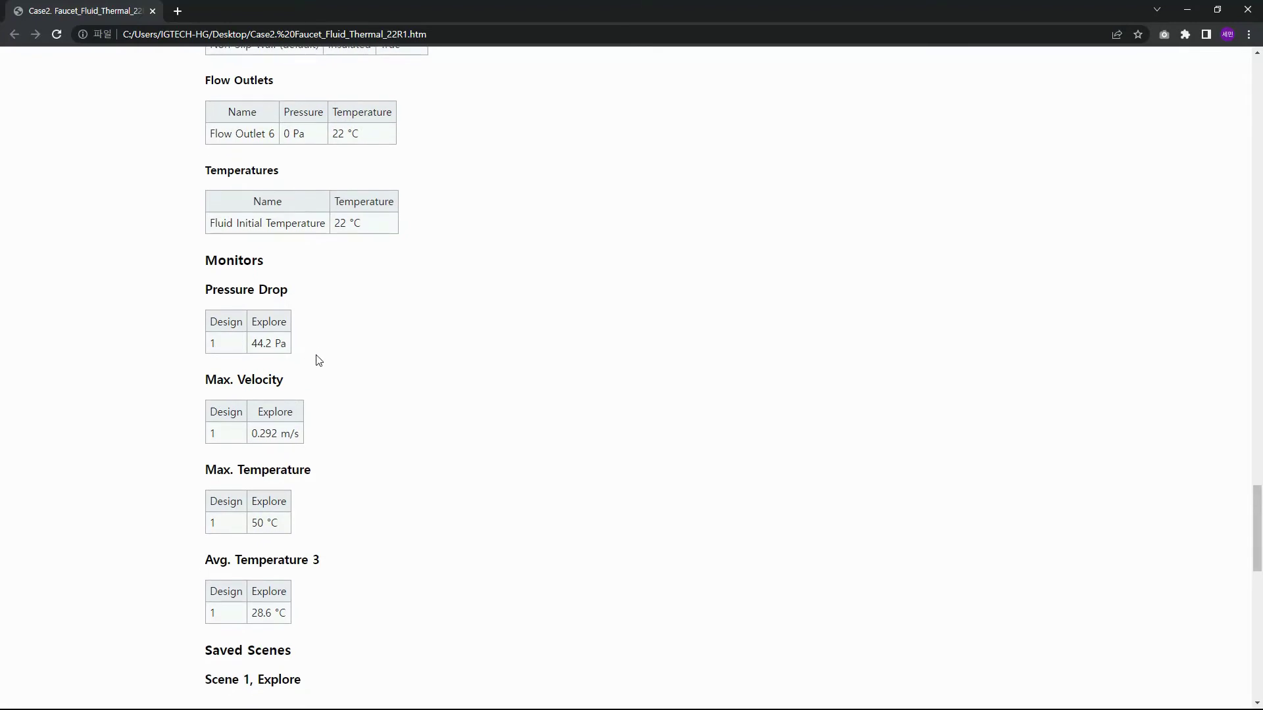
pyautogui.scroll(-1, 313, 355)
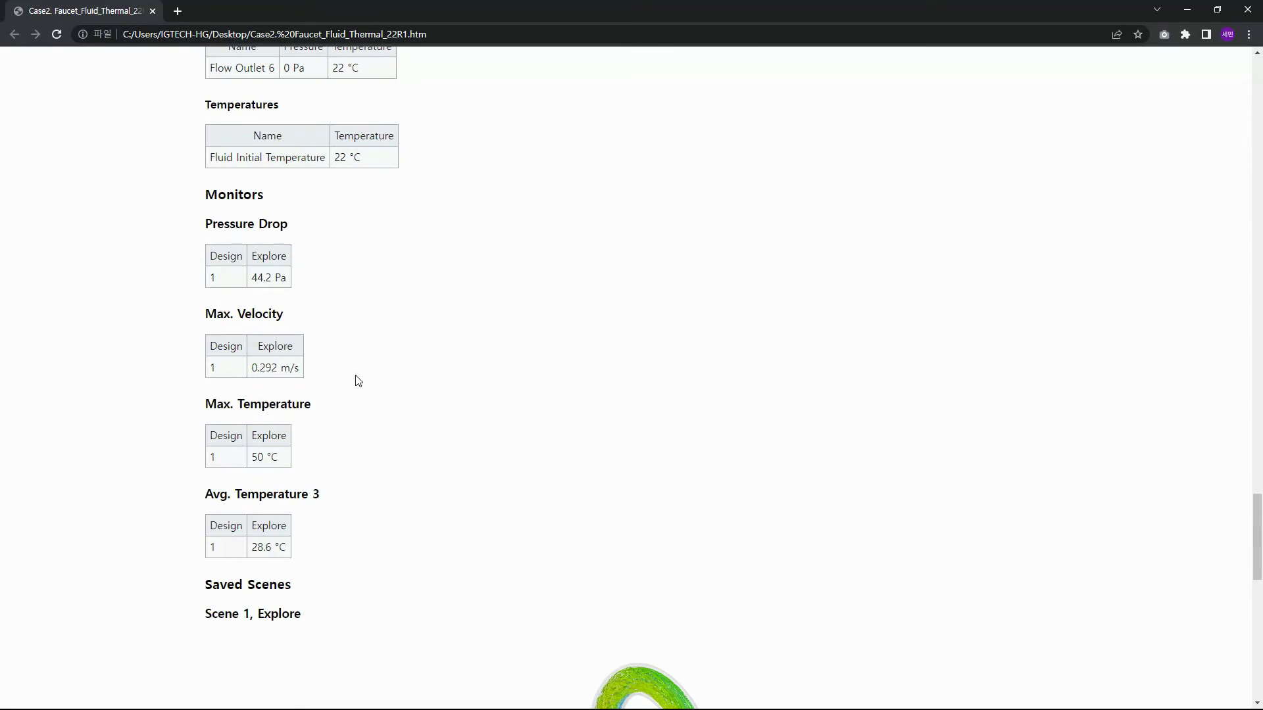
pyautogui.scroll(-1, 357, 381)
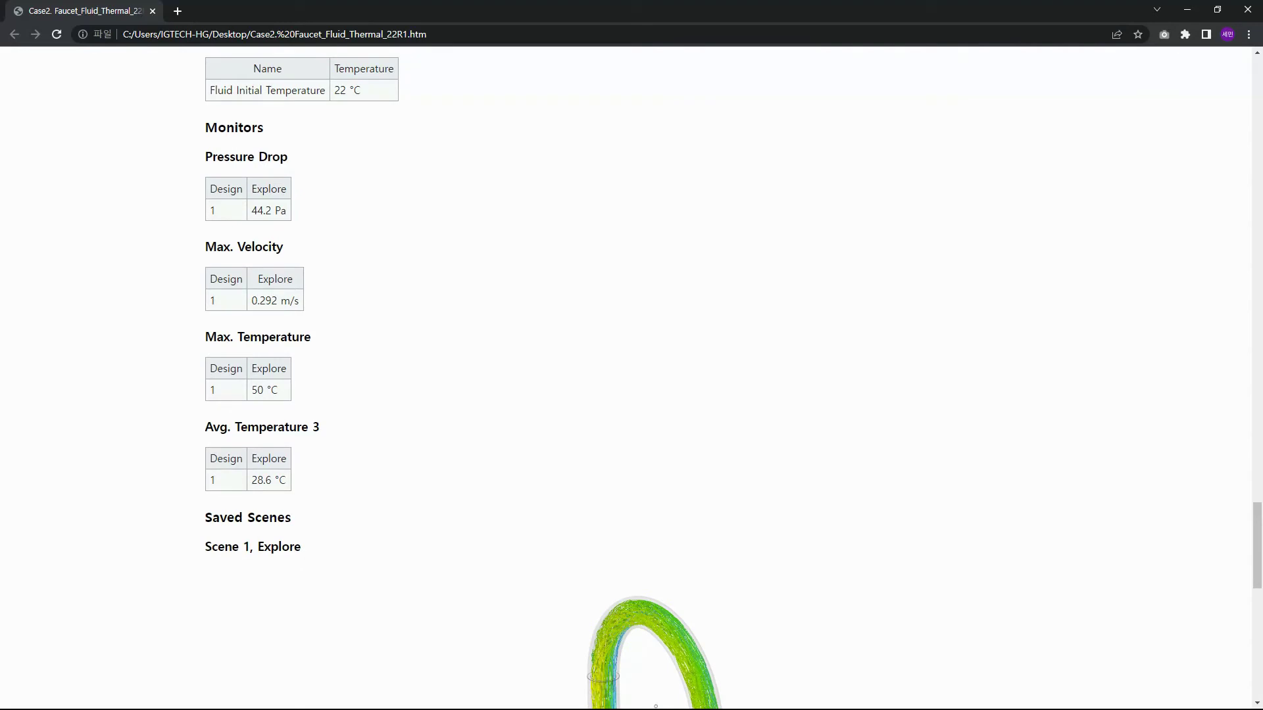
pyautogui.scroll(-1, 255, 374)
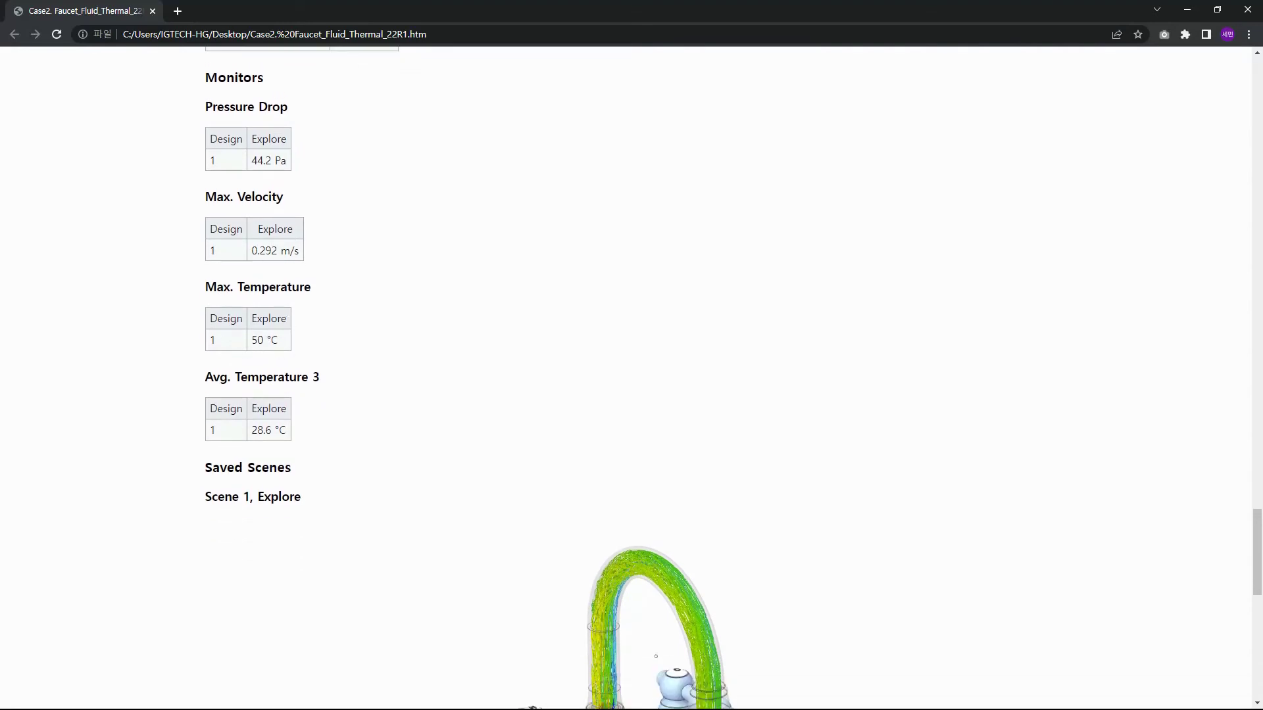
pyautogui.scroll(-3, 285, 336)
pyautogui.scroll(2, 285, 335)
pyautogui.doubleClick(253, 358)
pyautogui.click(248, 362)
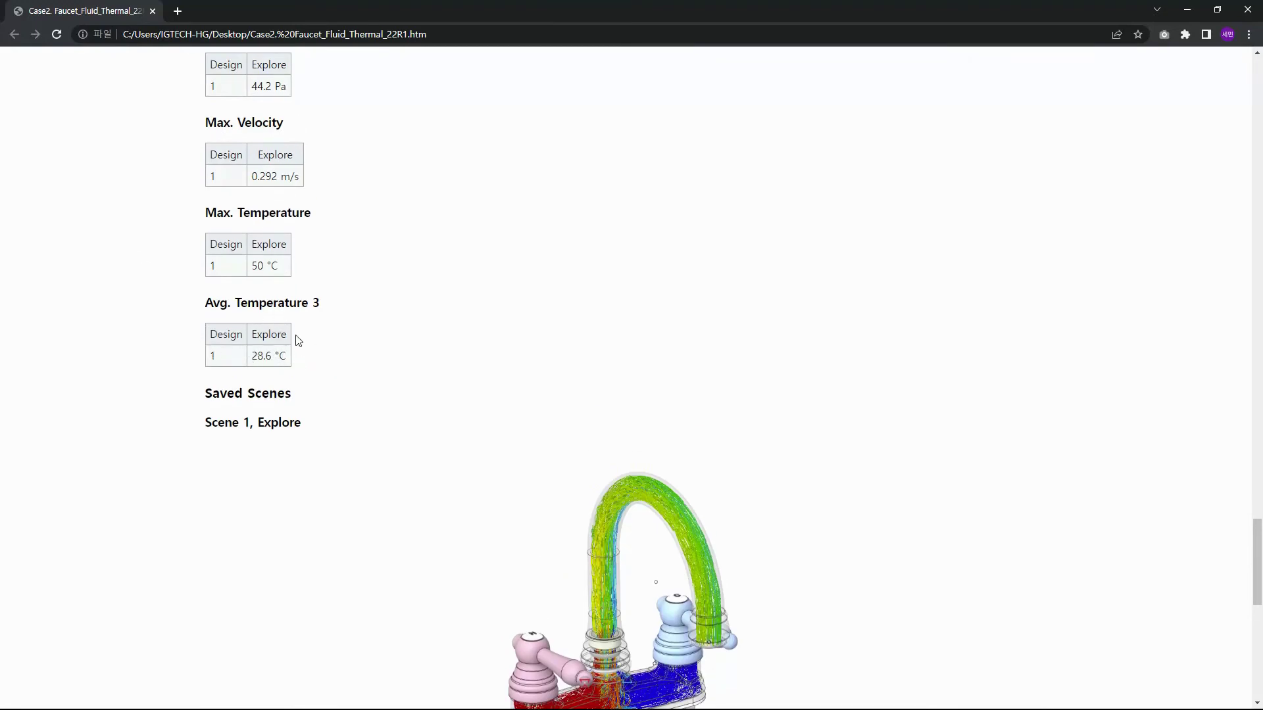
# Step: Examine the saved temperature and velocity scenes in the report, and skim back through the whole document
pyautogui.scroll(-4, 298, 342)
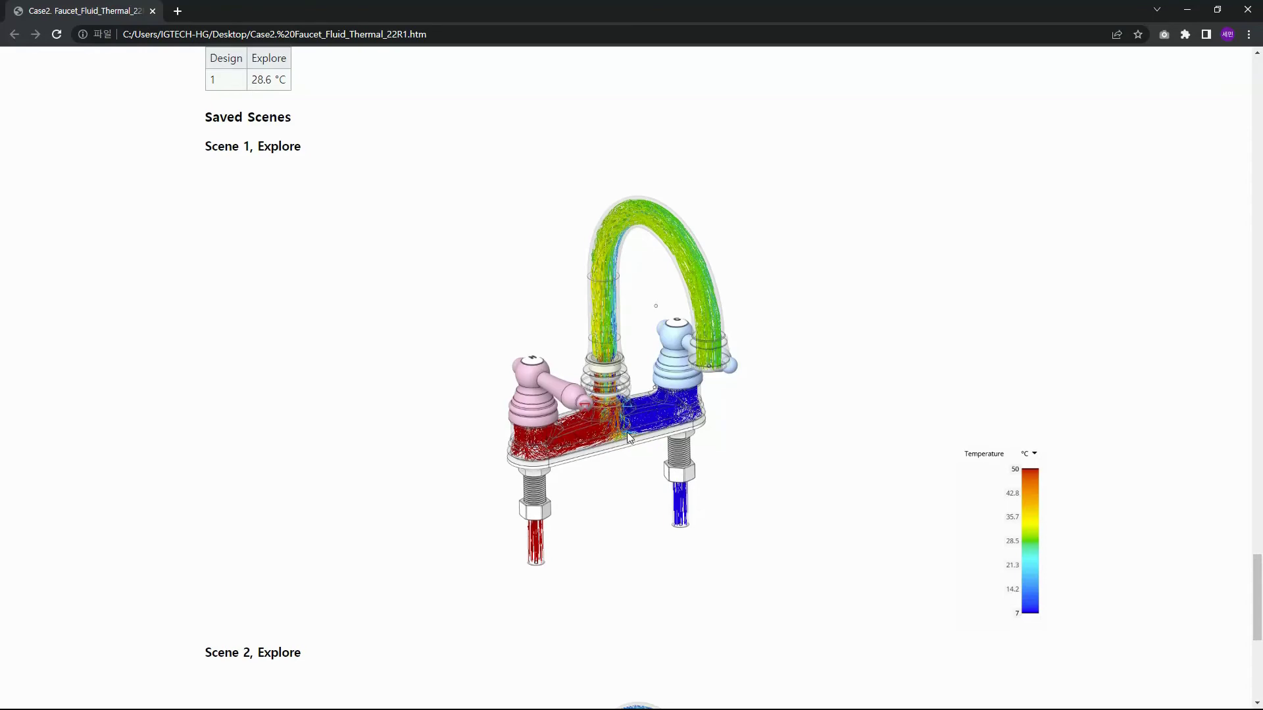
pyautogui.scroll(-6, 628, 436)
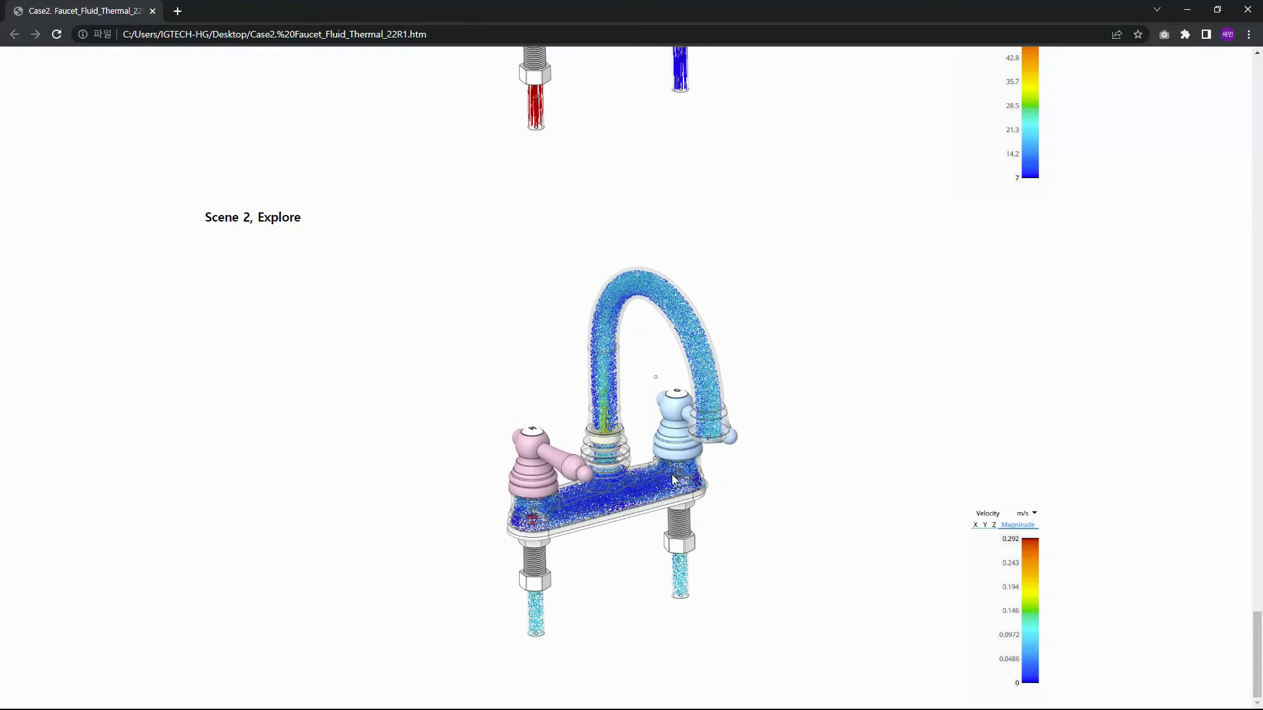
pyautogui.scroll(7, 672, 475)
pyautogui.scroll(20, 676, 471)
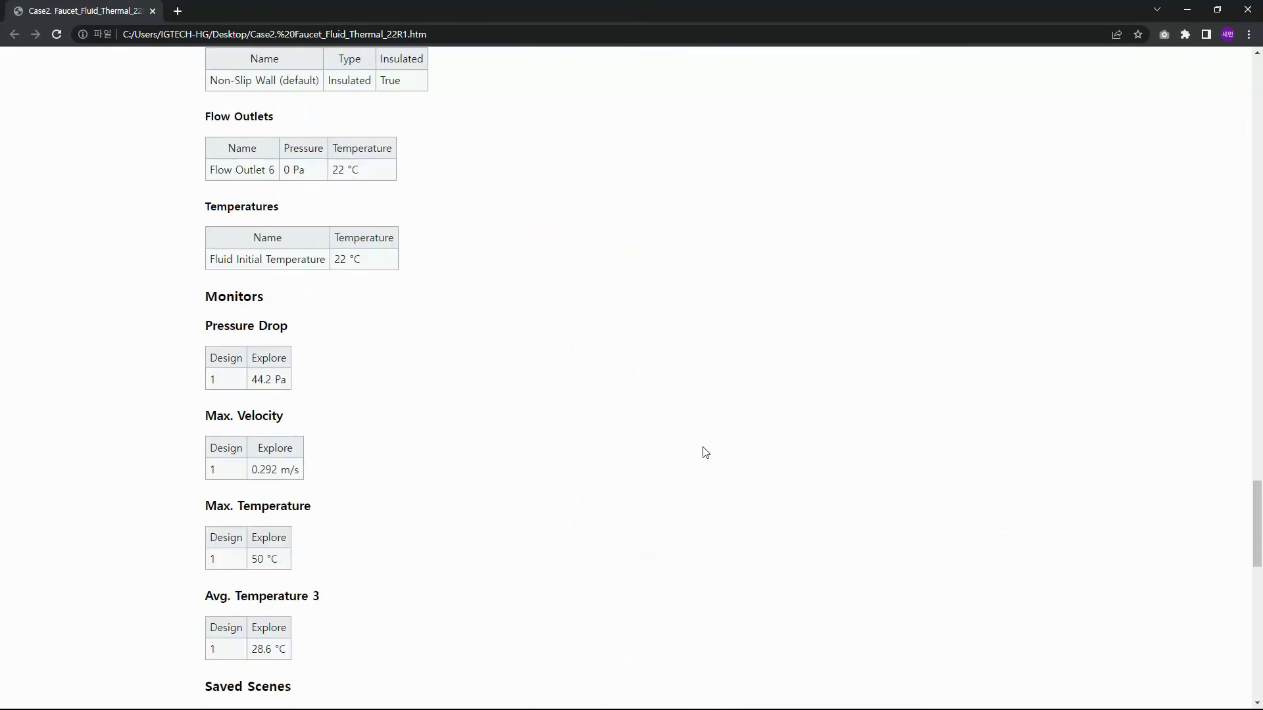
pyautogui.scroll(20, 708, 445)
pyautogui.scroll(-20, 861, 432)
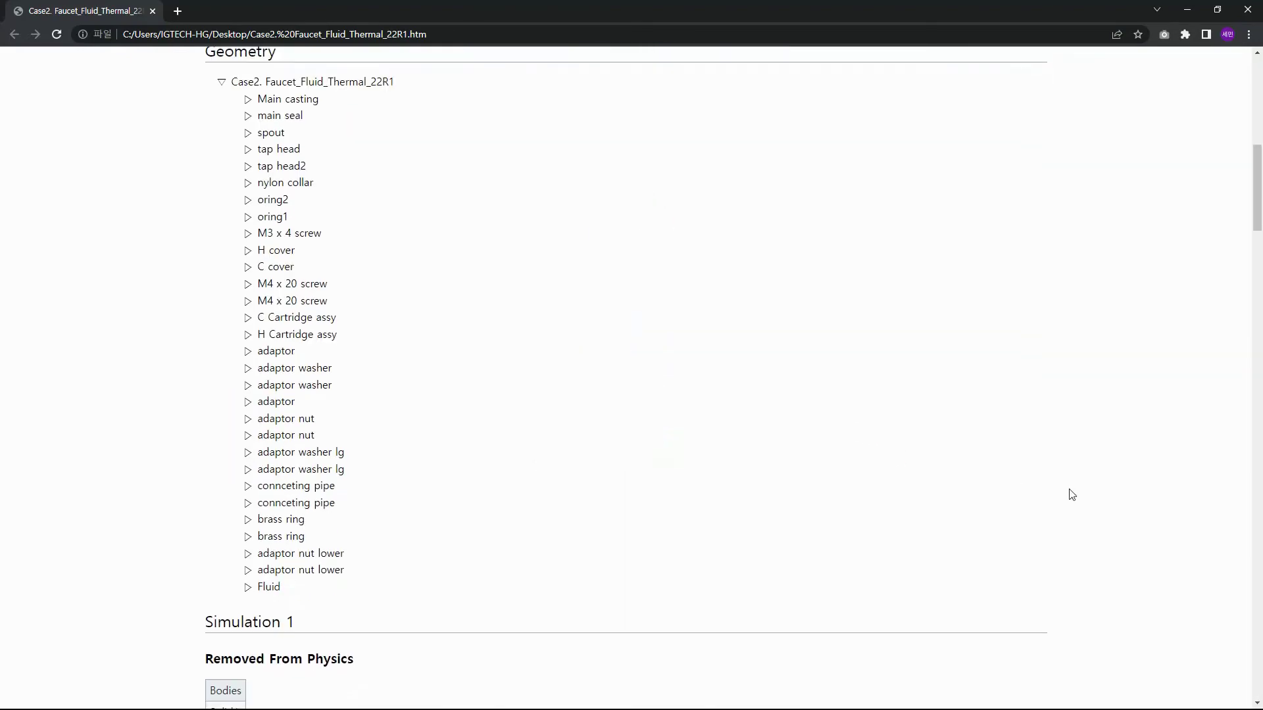
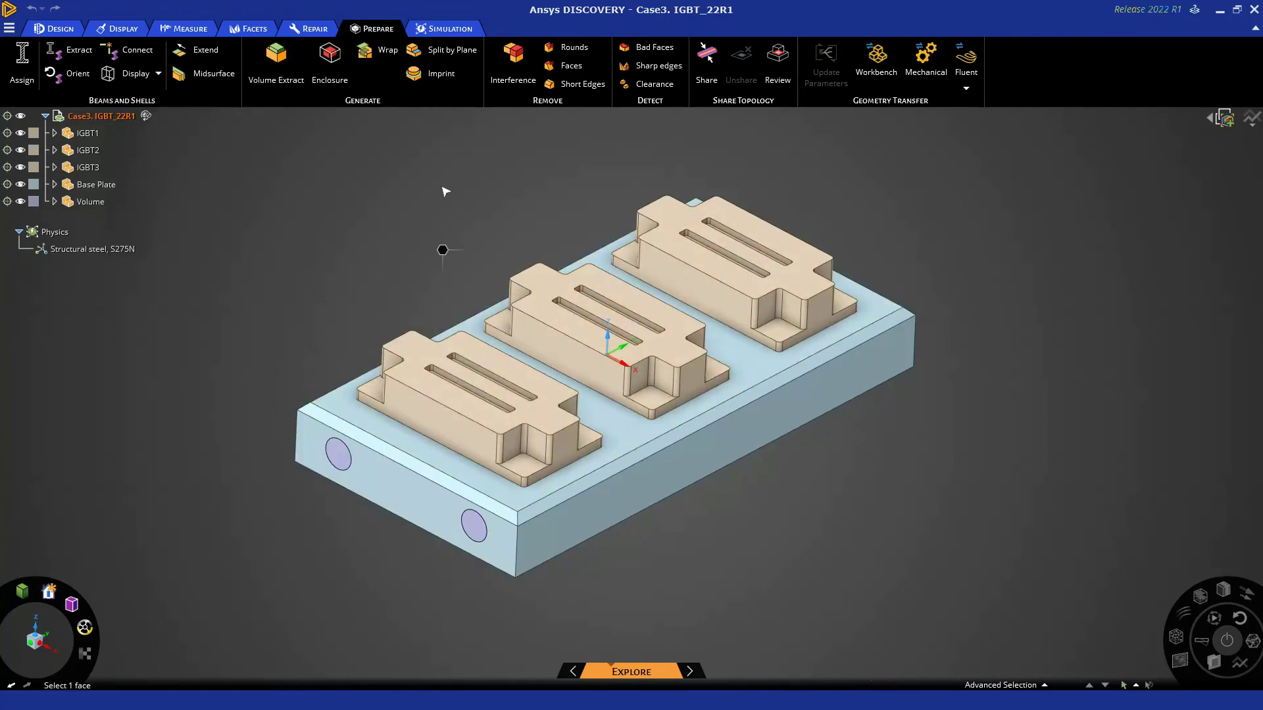
# Step: Add a fluid flow inlet on the left circular channel opening in the base plate's end, with a mass flow rate of 0.1 kg/s
pyautogui.click(447, 28)
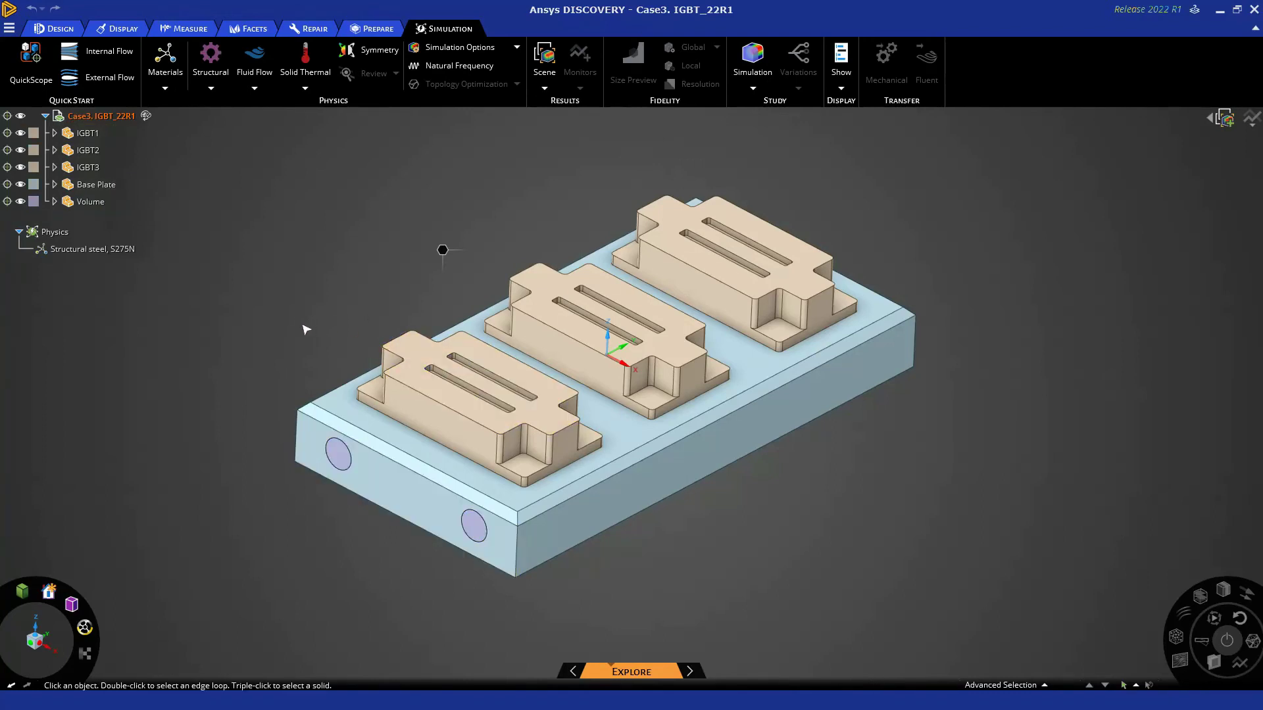
pyautogui.click(339, 460)
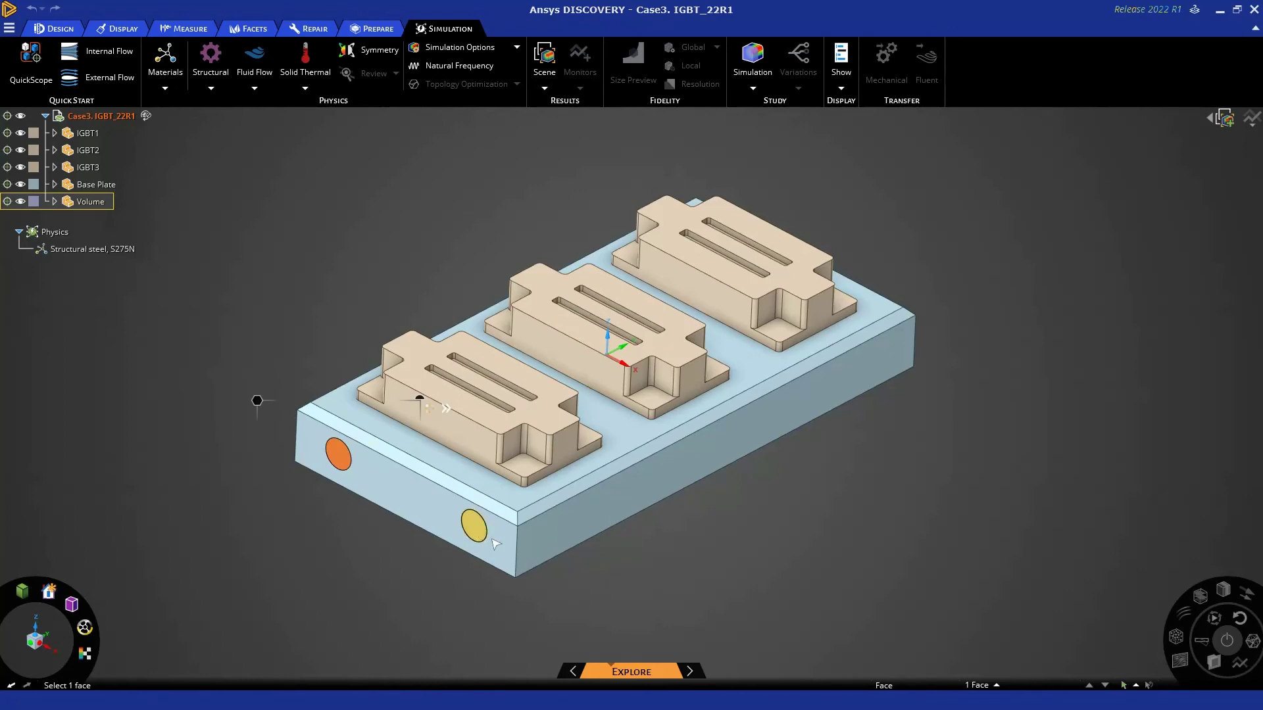
pyautogui.click(401, 206)
pyautogui.click(250, 63)
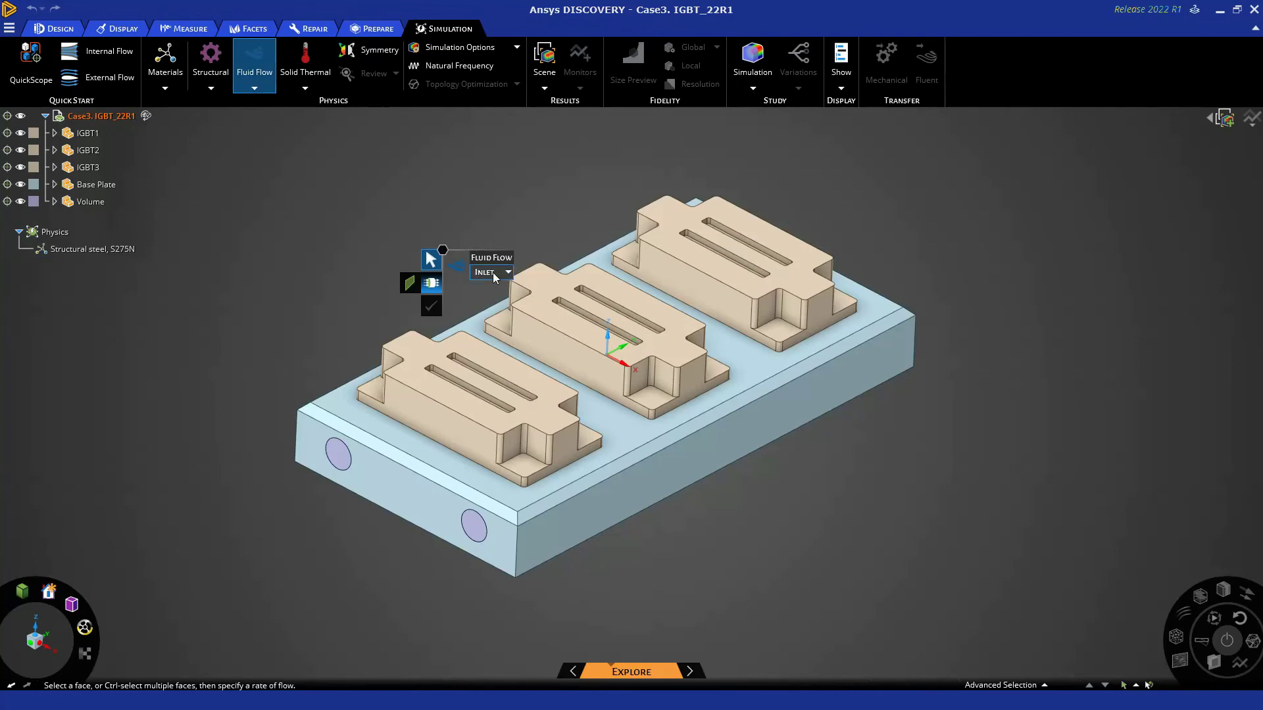
pyautogui.click(338, 457)
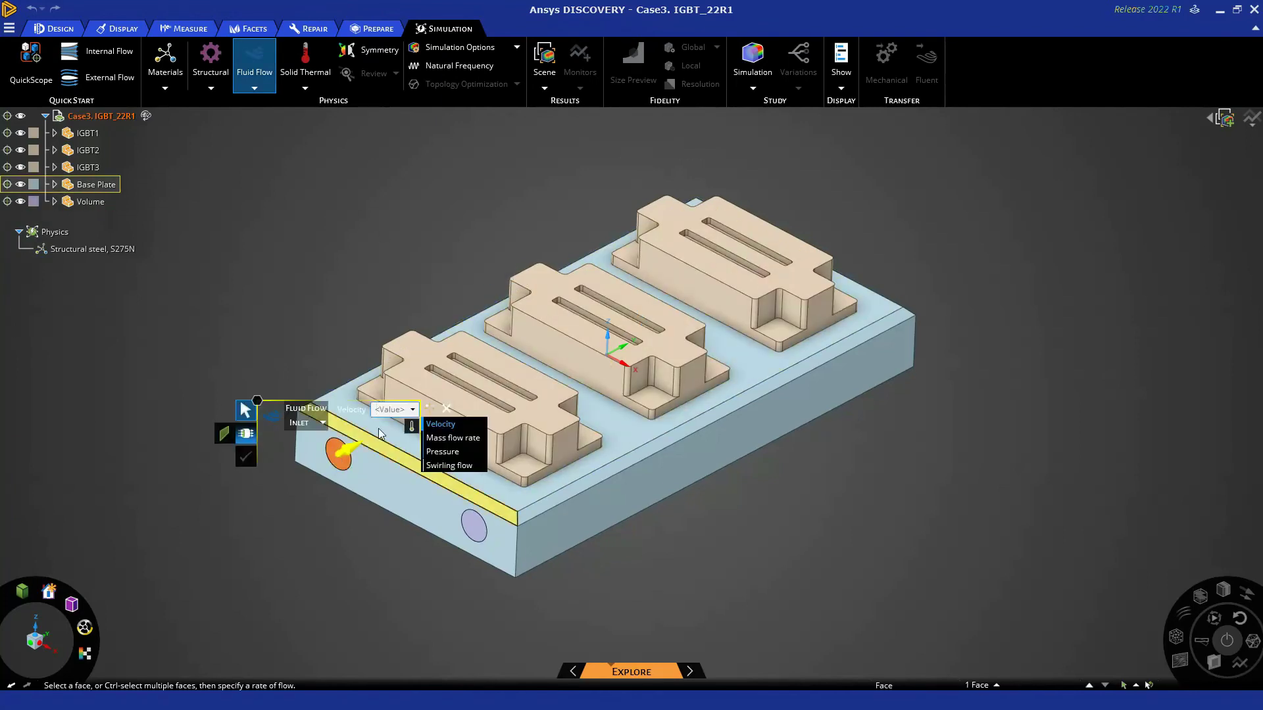
pyautogui.click(438, 439)
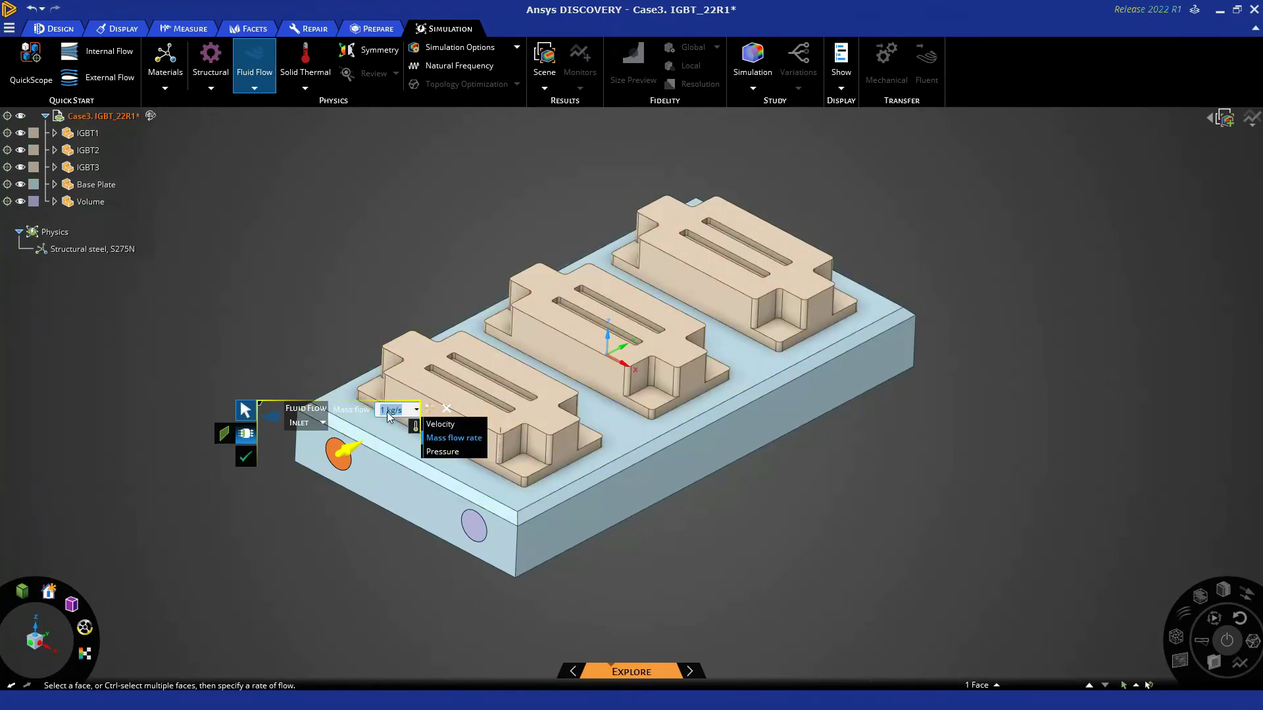
pyautogui.write('0.')
pyautogui.press('Return')
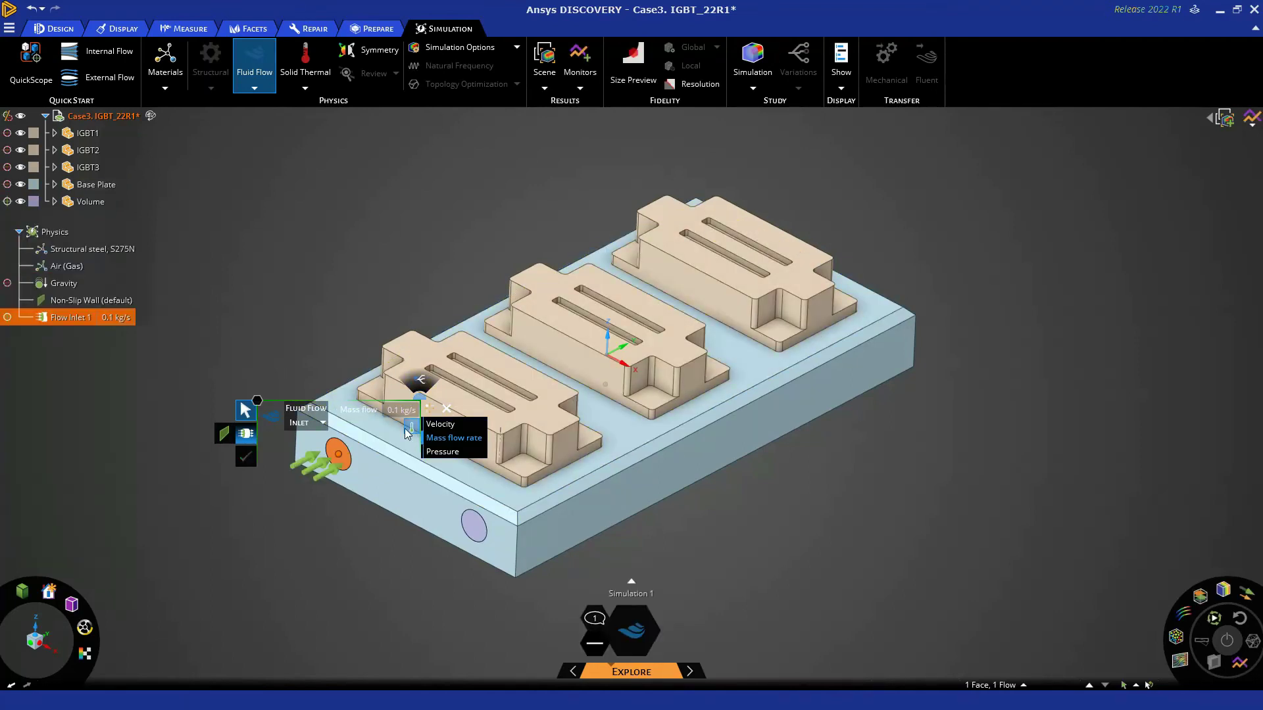
# Step: Enable the inlet's temperature setting and set the incoming flow to 10 °C
pyautogui.click(411, 426)
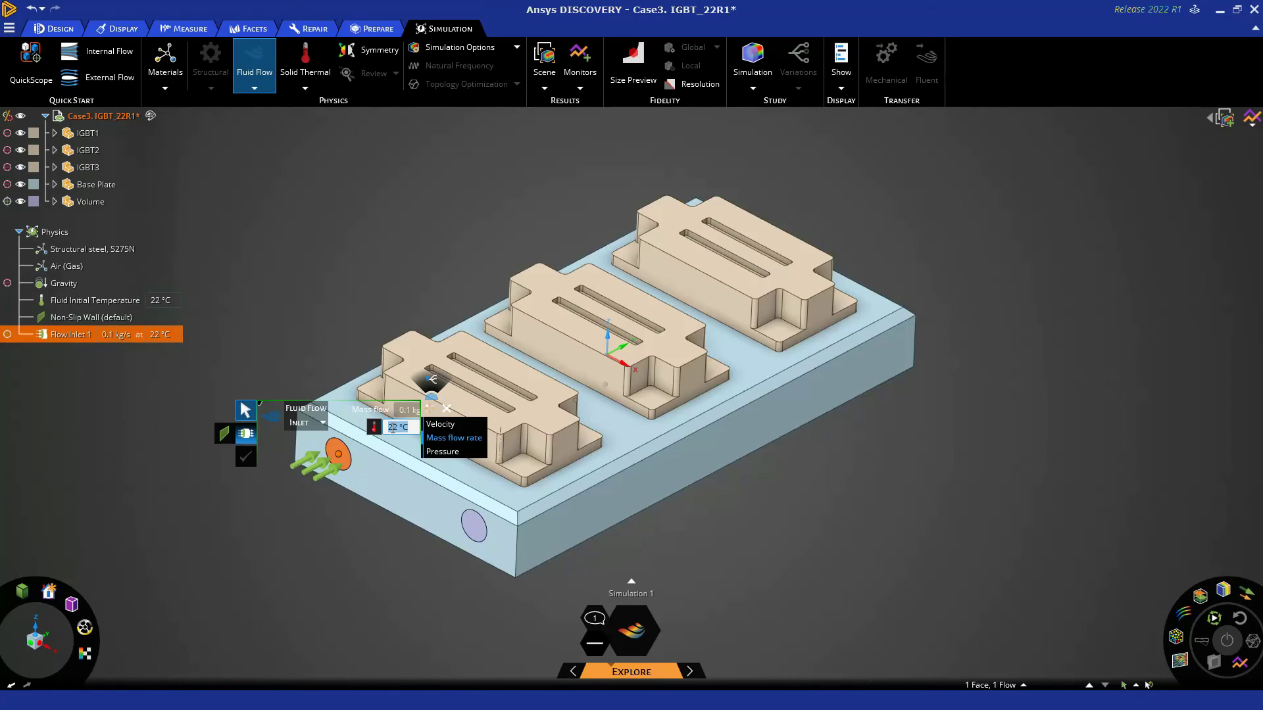
pyautogui.write('10')
pyautogui.press('Tab')
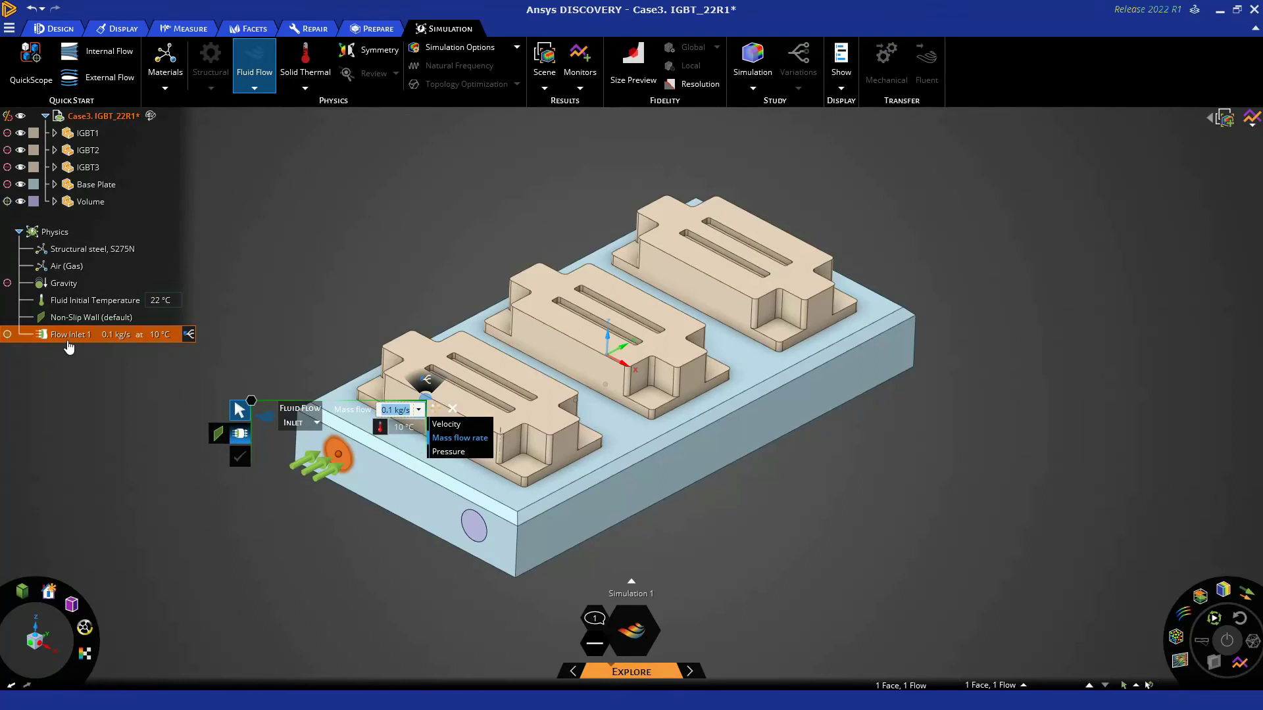
pyautogui.click(267, 558)
# Step: Add a fluid flow outlet with 0 Pa pressure on the right circular channel opening of the base plate
pyautogui.click(509, 272)
pyautogui.click(498, 303)
pyautogui.click(474, 530)
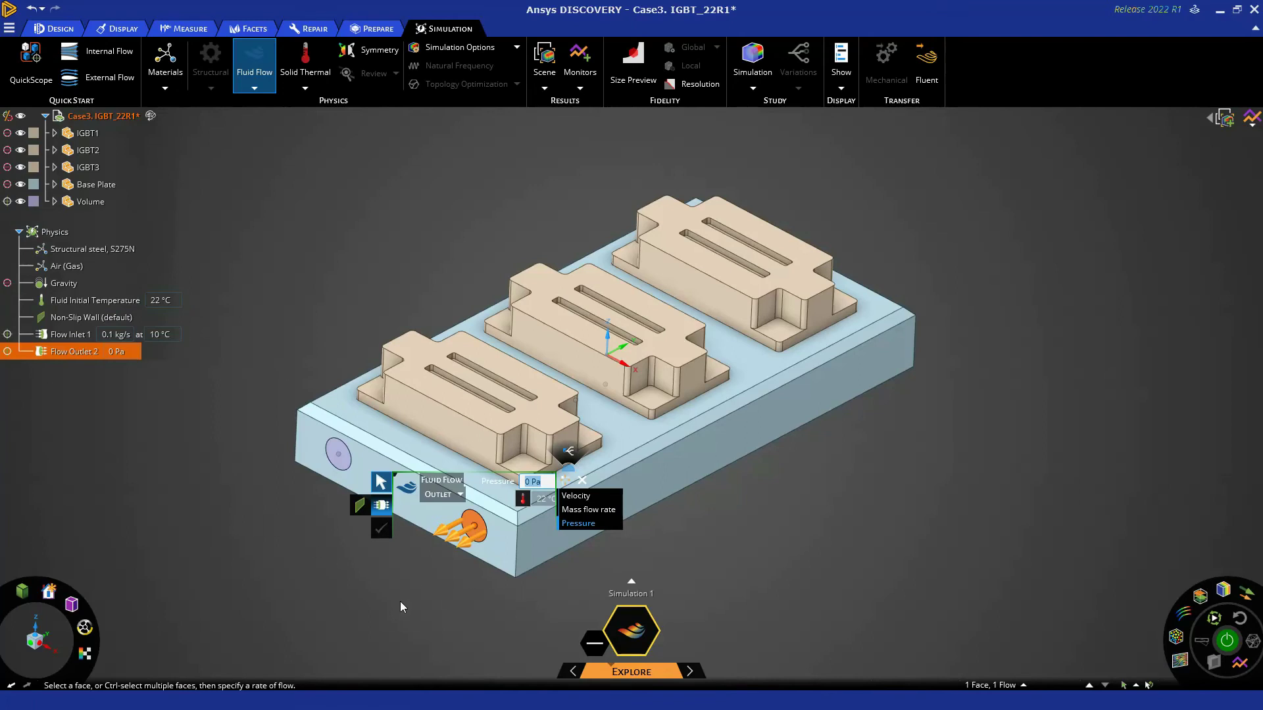
pyautogui.press('Escape')
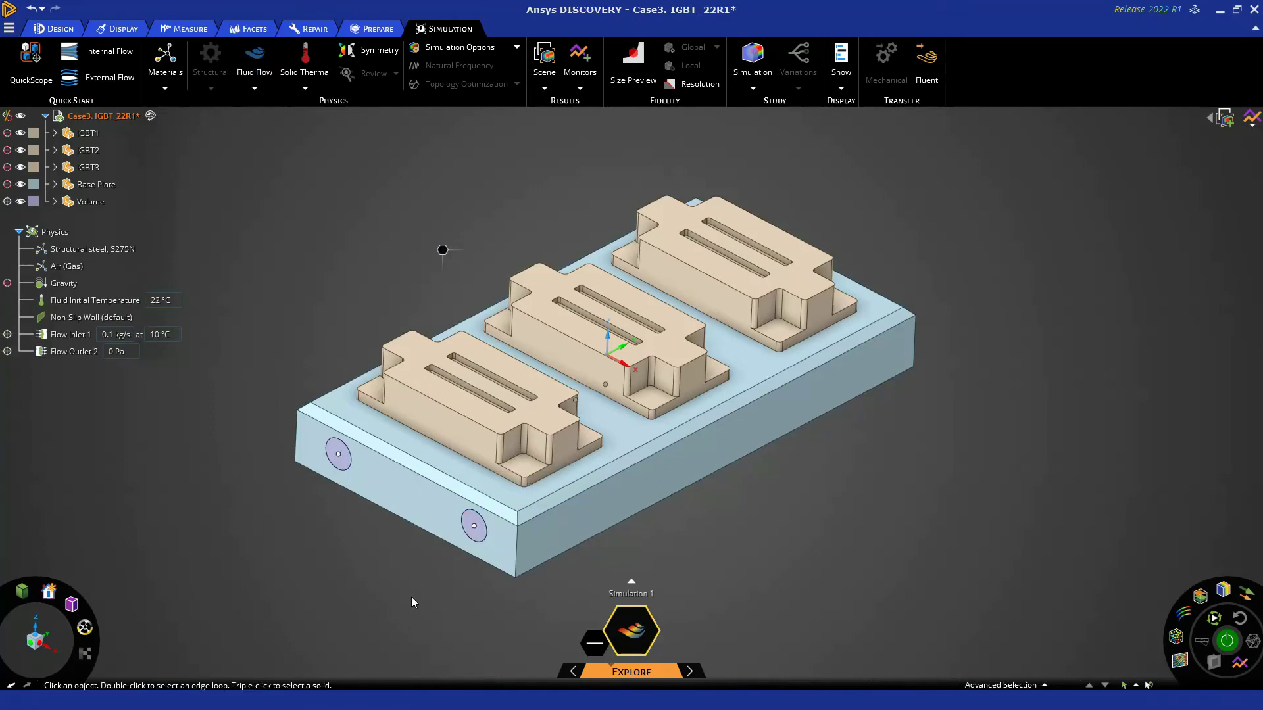
# Step: Apply a solid thermal heat condition to the whole IGBT1 body with a total heat of 200 W
pyautogui.keyDown('shift'); pyautogui.moveTo(420, 588); pyautogui.dragTo(499, 574, button='middle'); pyautogui.keyUp('shift')
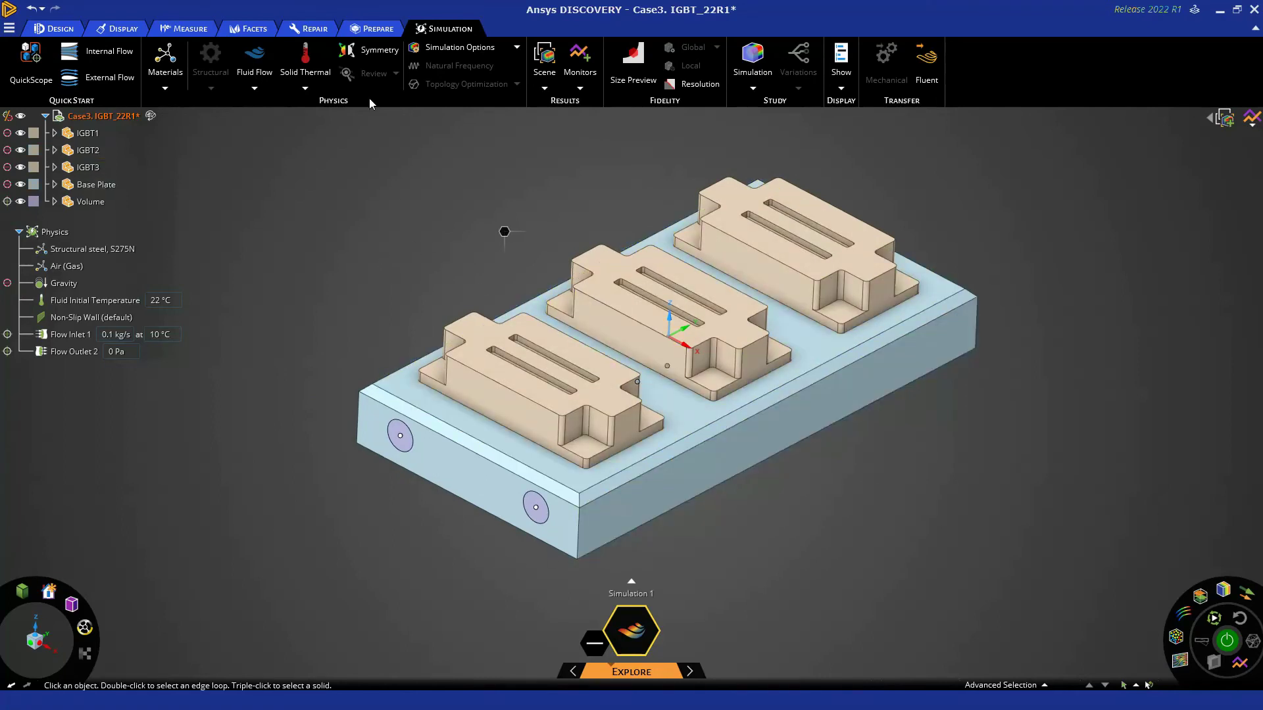
pyautogui.click(305, 59)
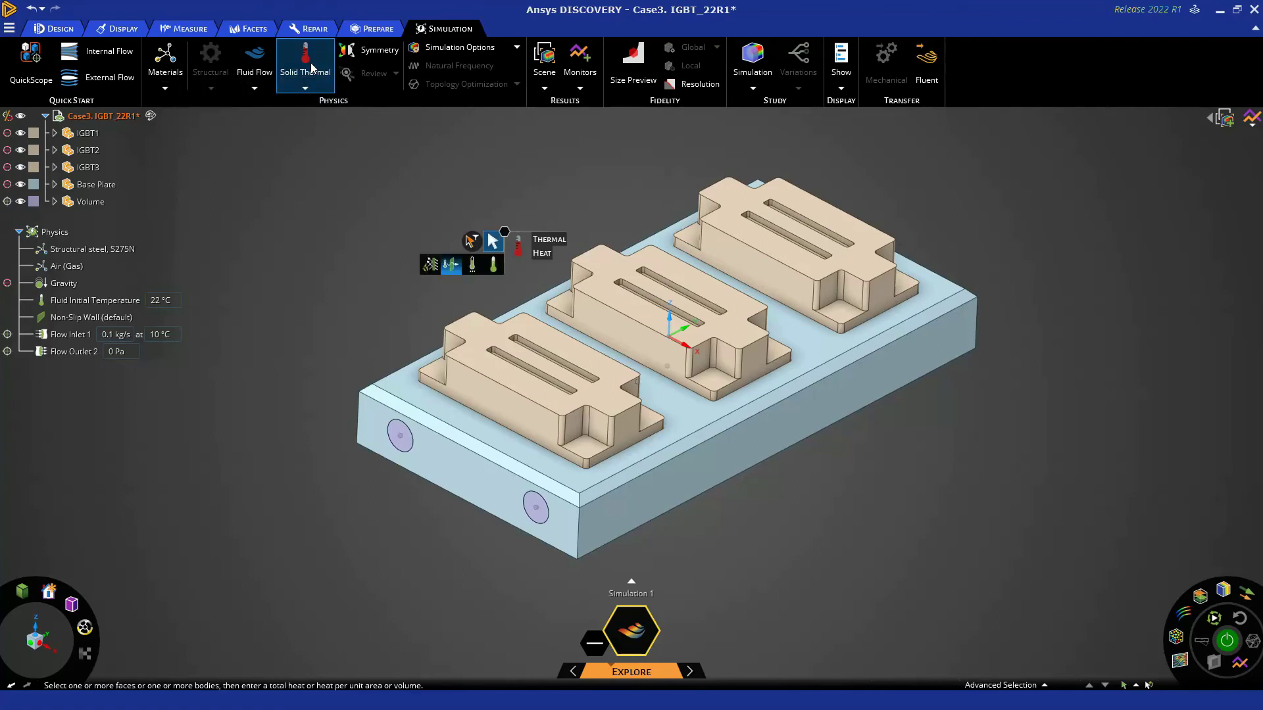
pyautogui.click(452, 266)
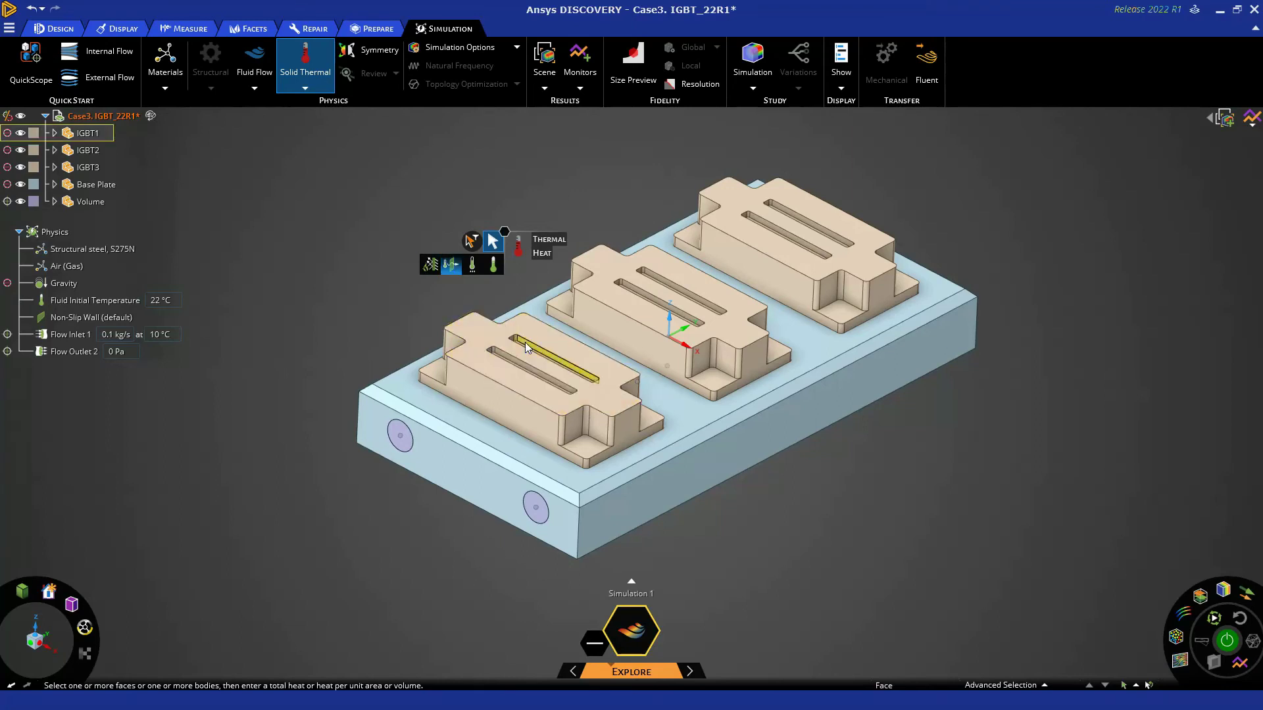
pyautogui.click(485, 336)
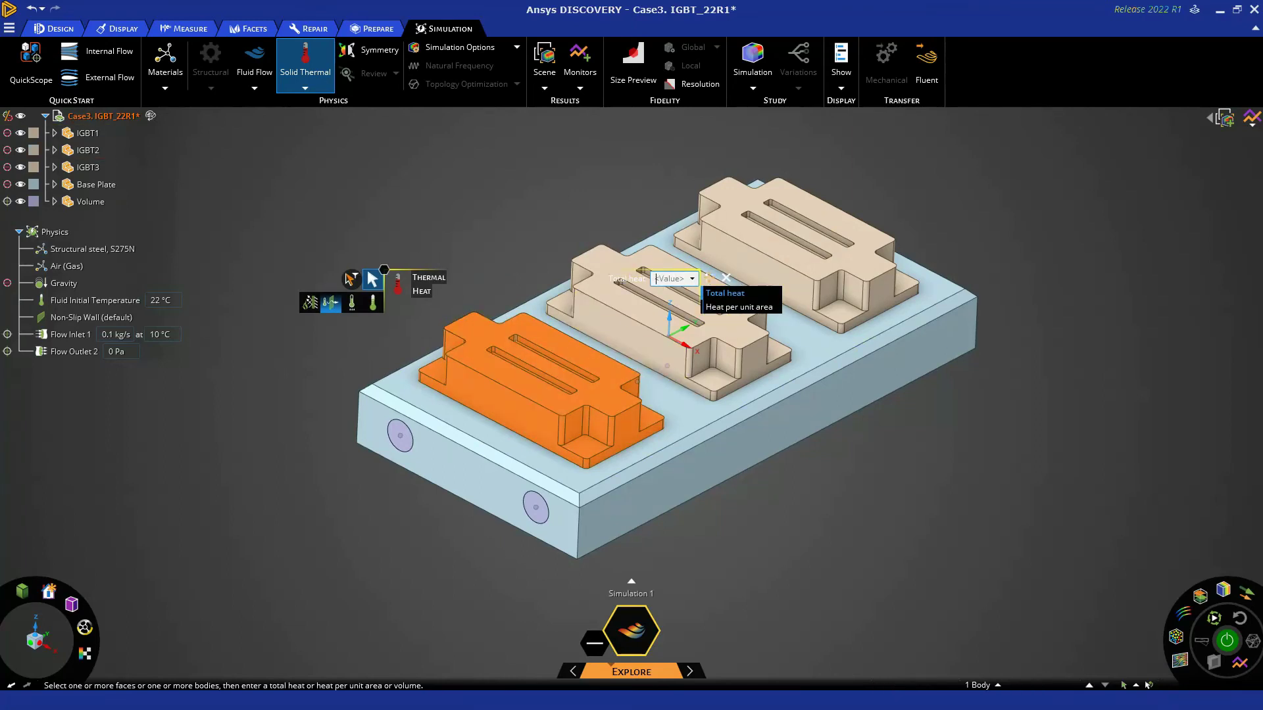
pyautogui.click(693, 280)
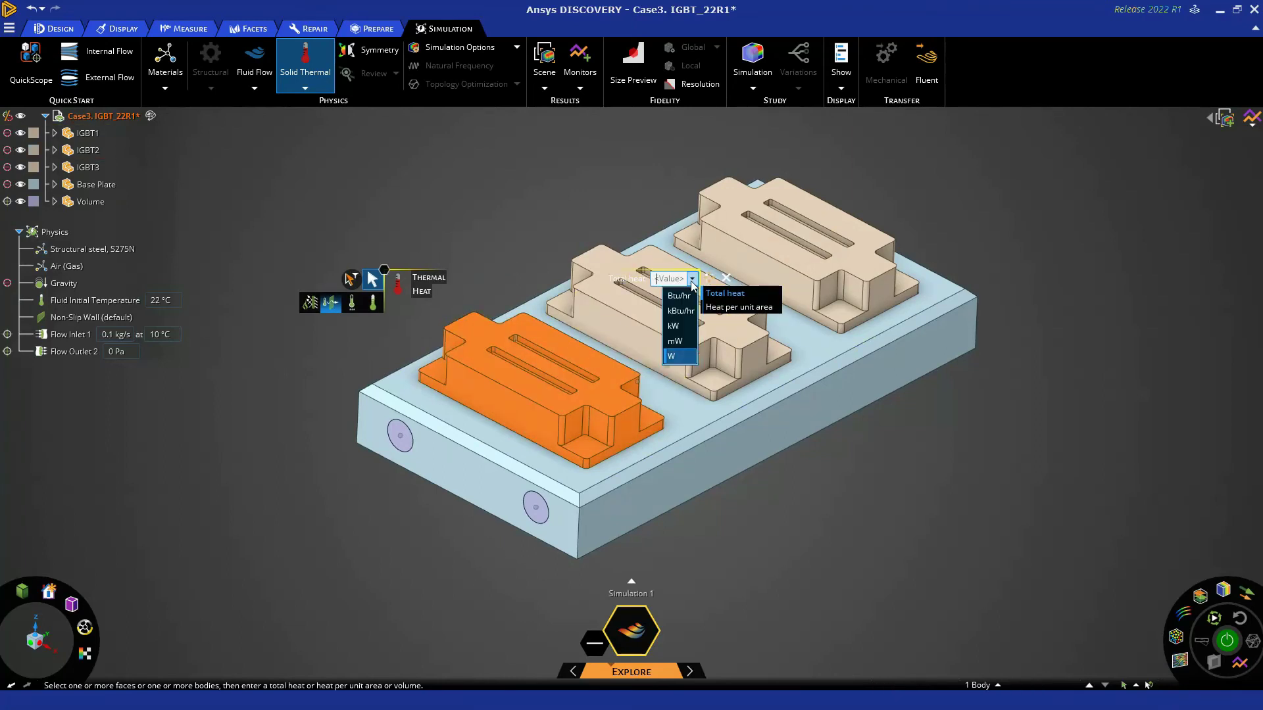
pyautogui.click(681, 356)
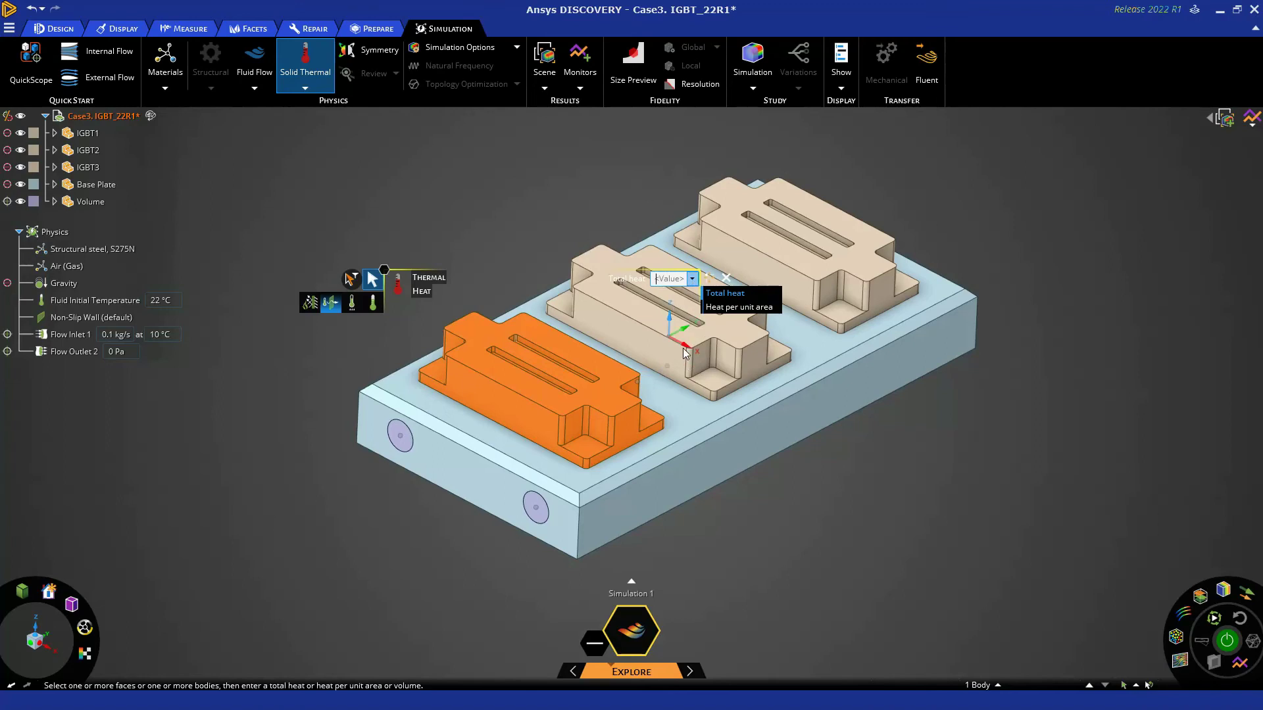
pyautogui.write('200 W')
pyautogui.click(560, 370)
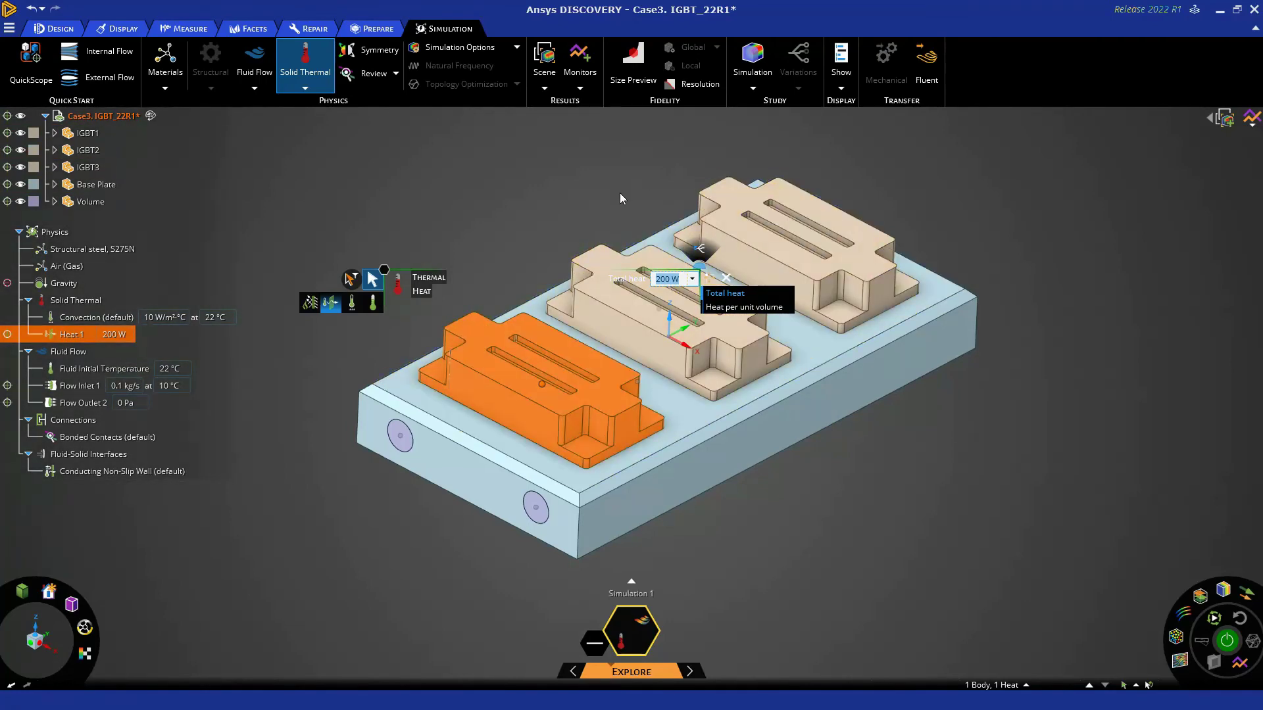
# Step: Apply the same 200 W total heat to the IGBT2 and IGBT3 bodies
pyautogui.click(611, 306)
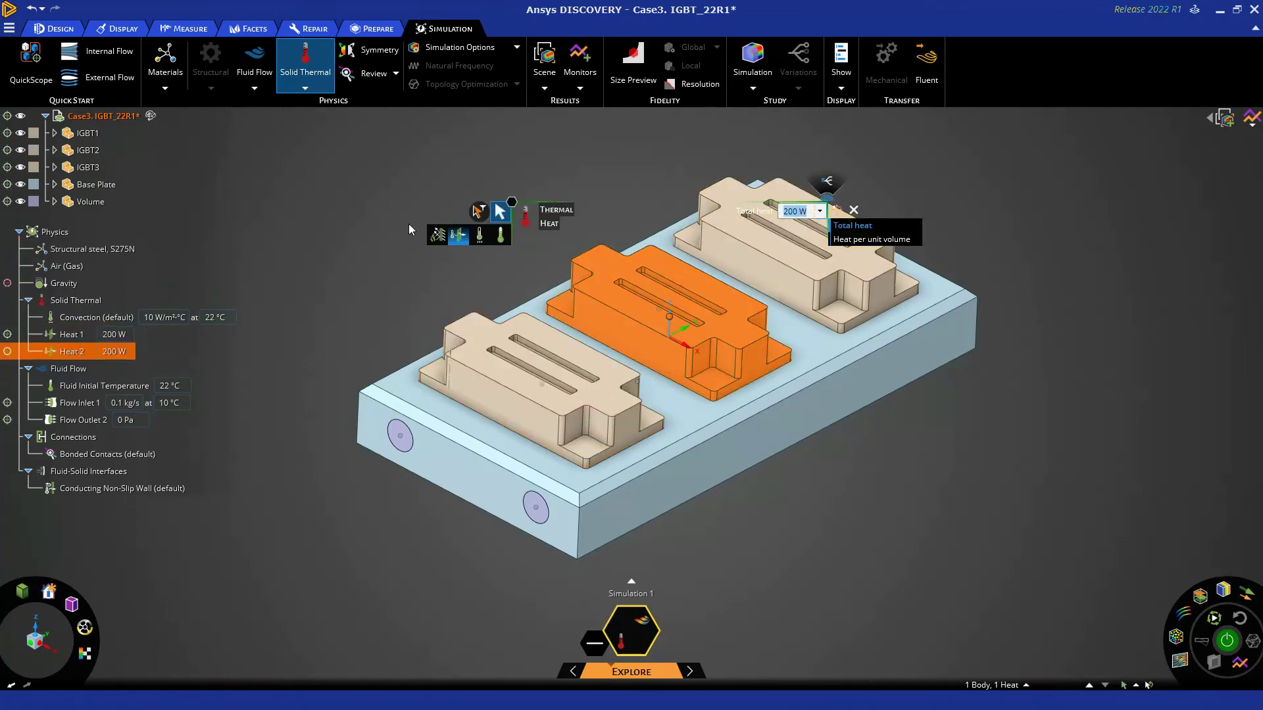
pyautogui.click(779, 244)
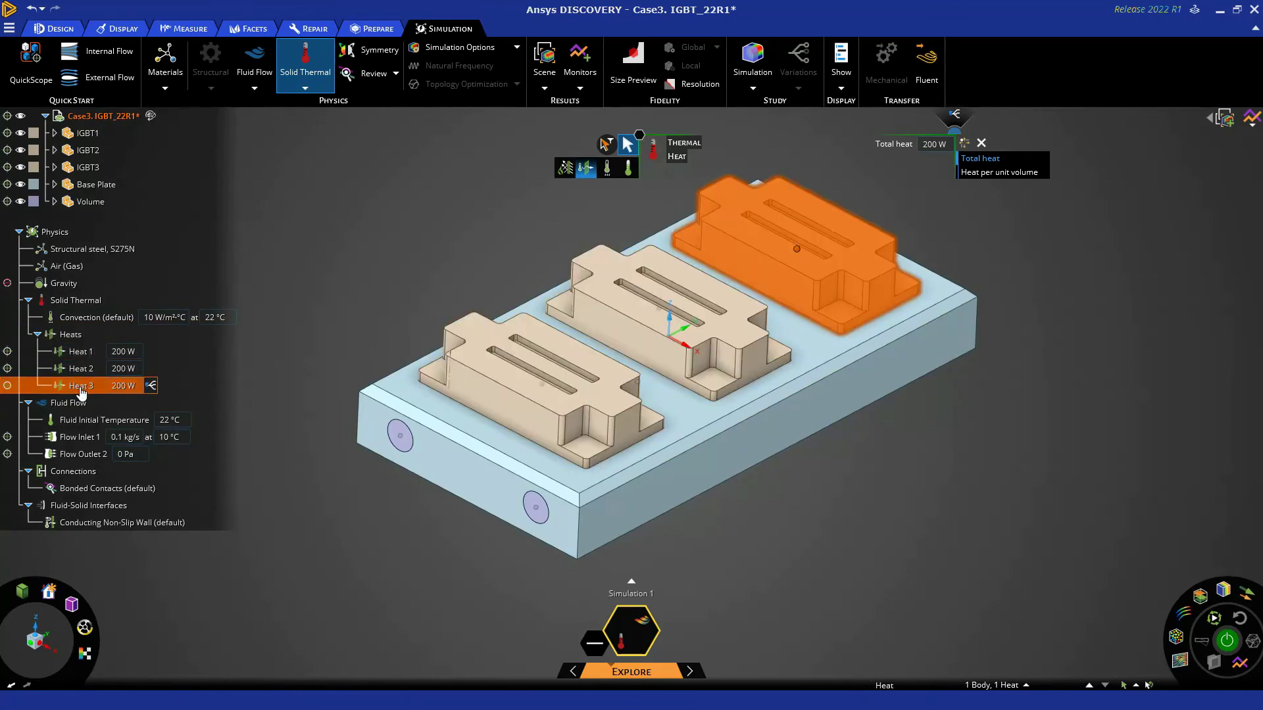
pyautogui.click(373, 236)
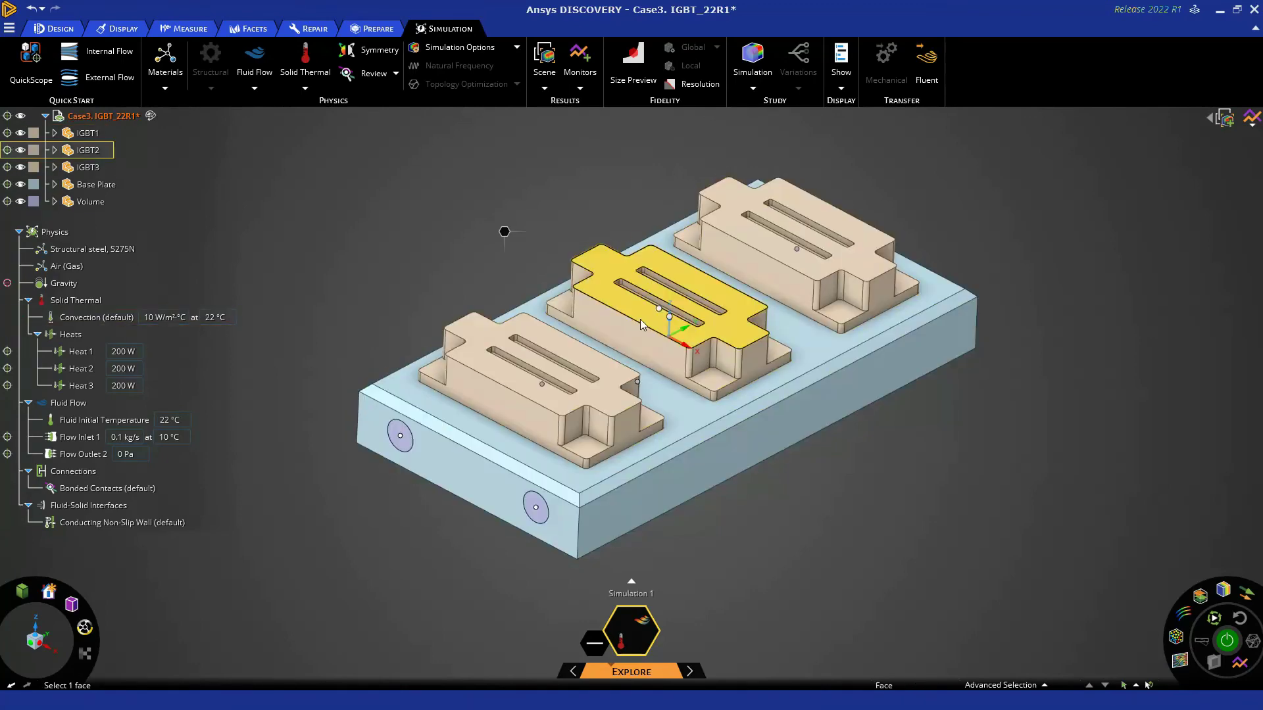
# Step: Assign the material Silicon, pure to the three IGBT bodies together
pyautogui.tripleClick(569, 359)
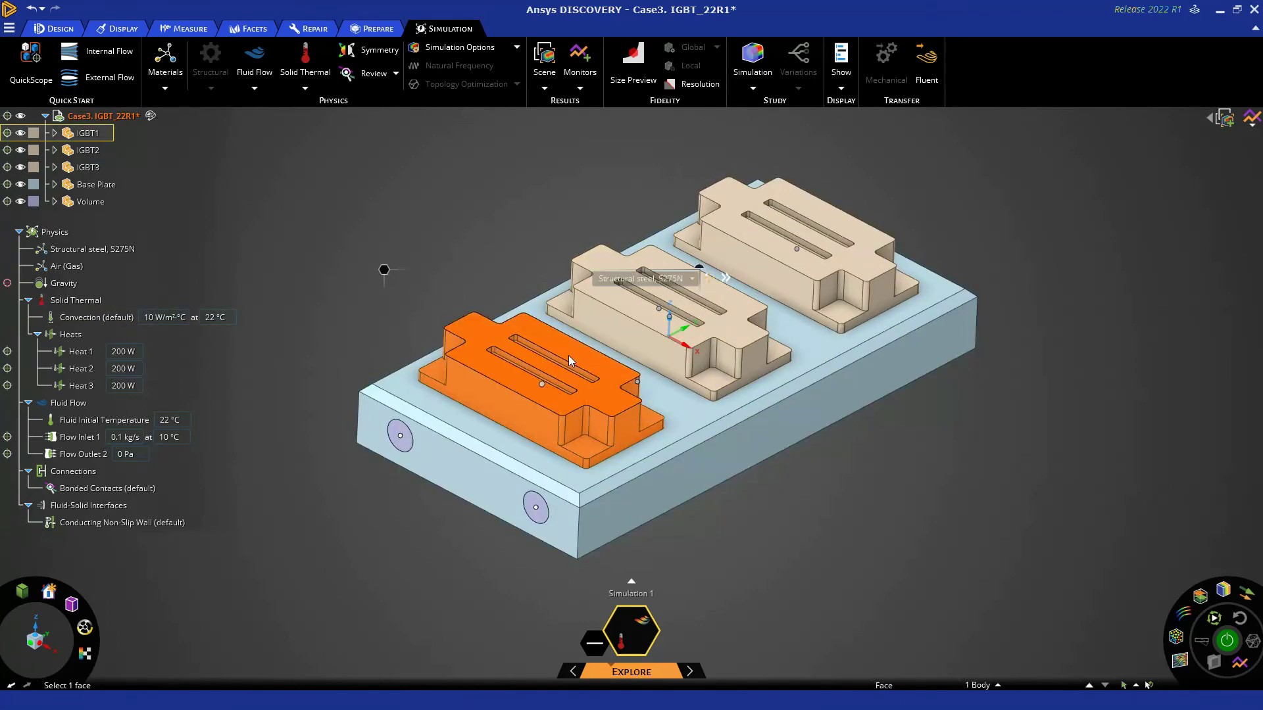
pyautogui.keyDown('ctrl'); pyautogui.tripleClick(655, 315); pyautogui.keyUp('ctrl')
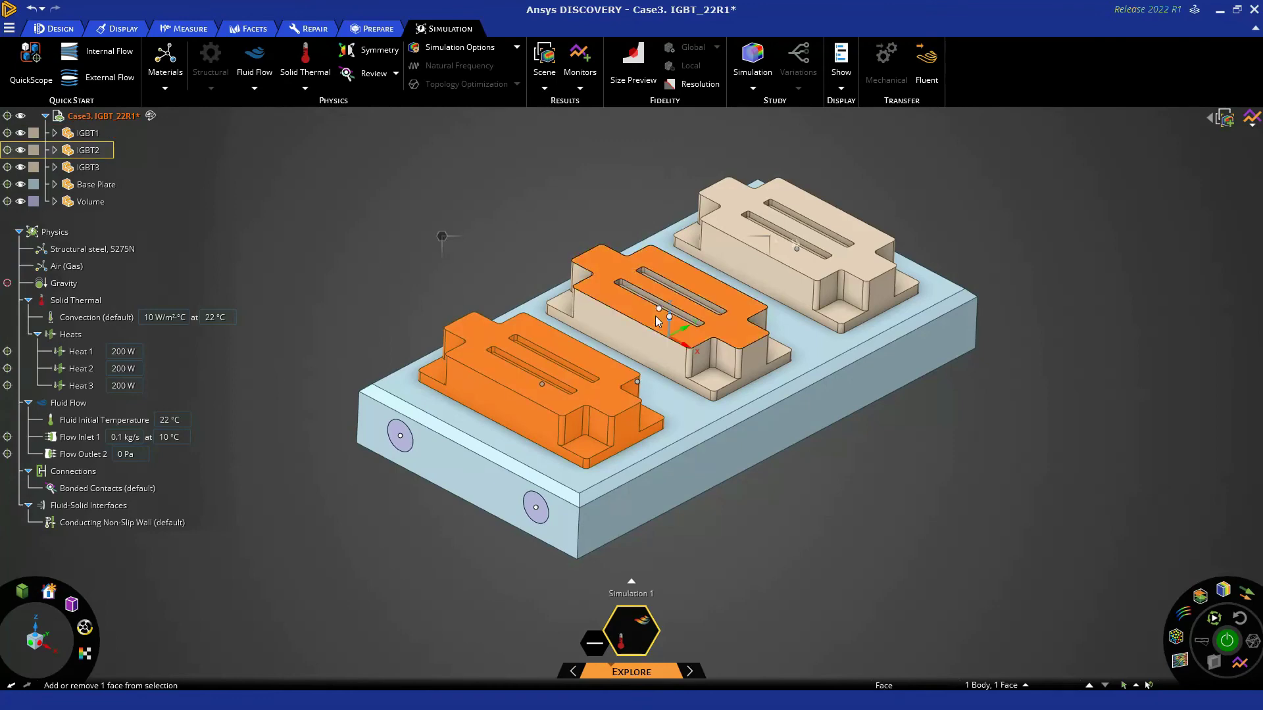
pyautogui.keyDown('ctrl'); pyautogui.tripleClick(790, 258); pyautogui.keyUp('ctrl')
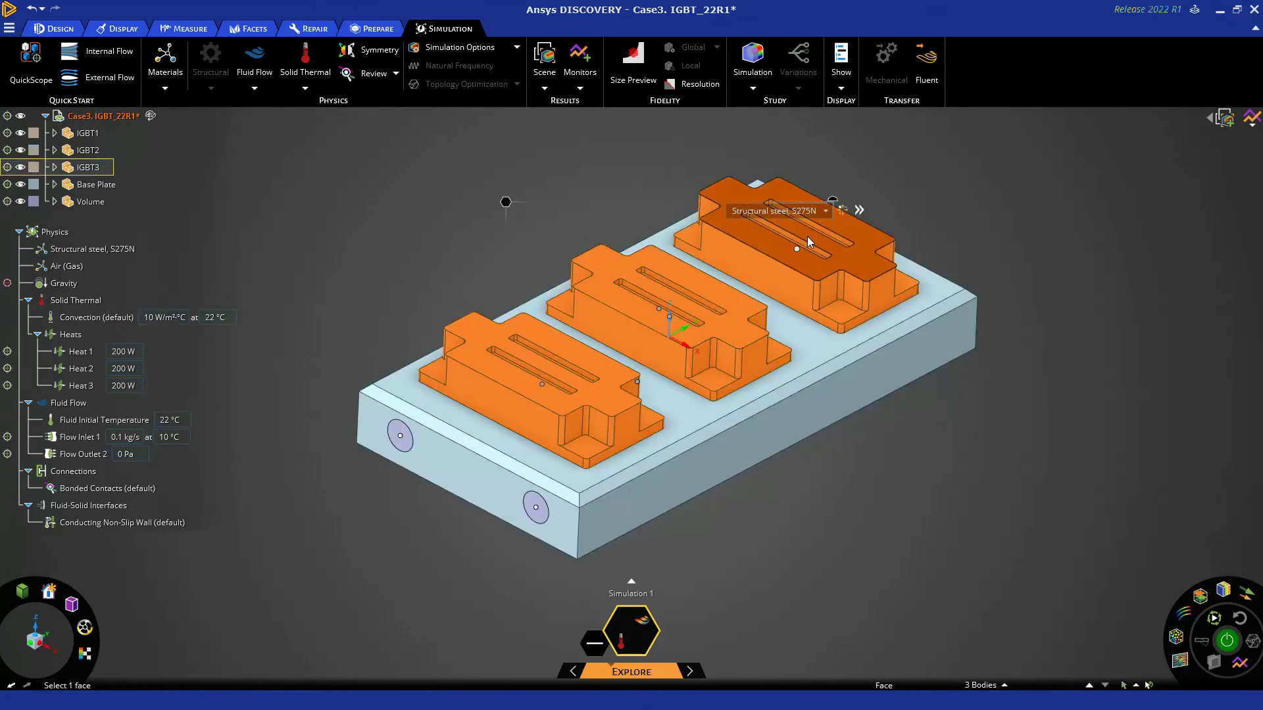
pyautogui.click(826, 211)
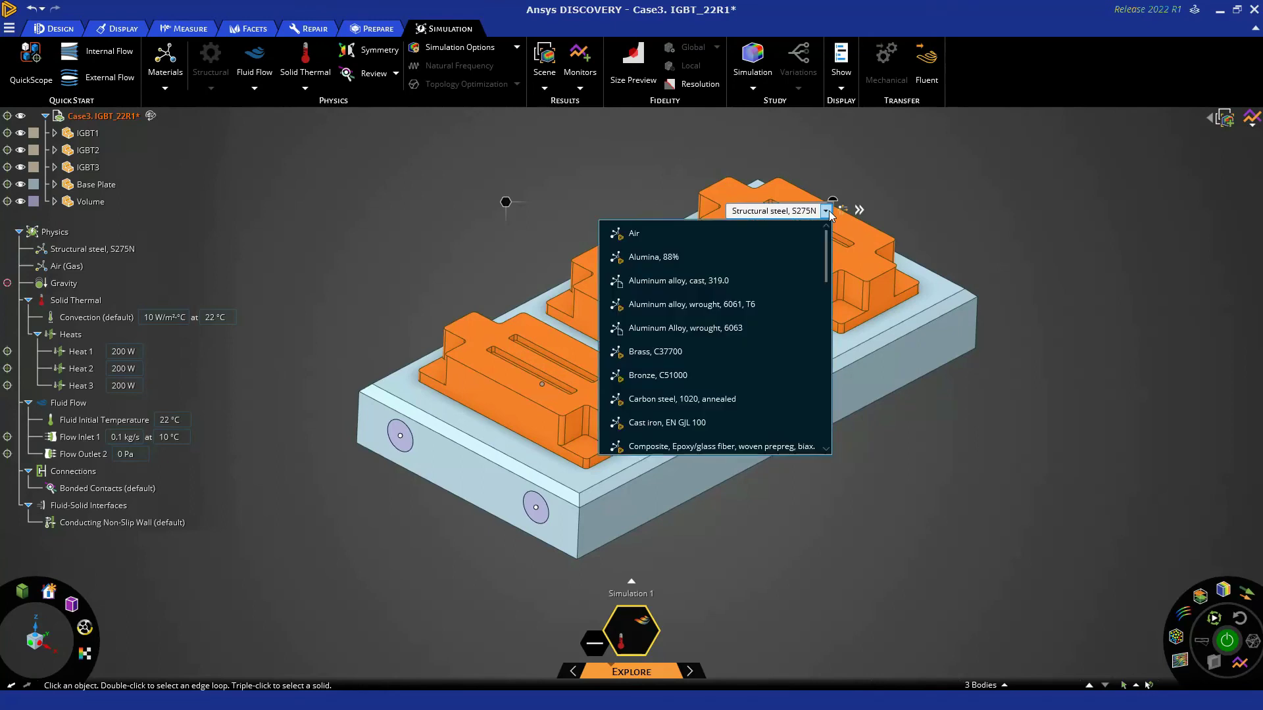
pyautogui.scroll(-8, 763, 316)
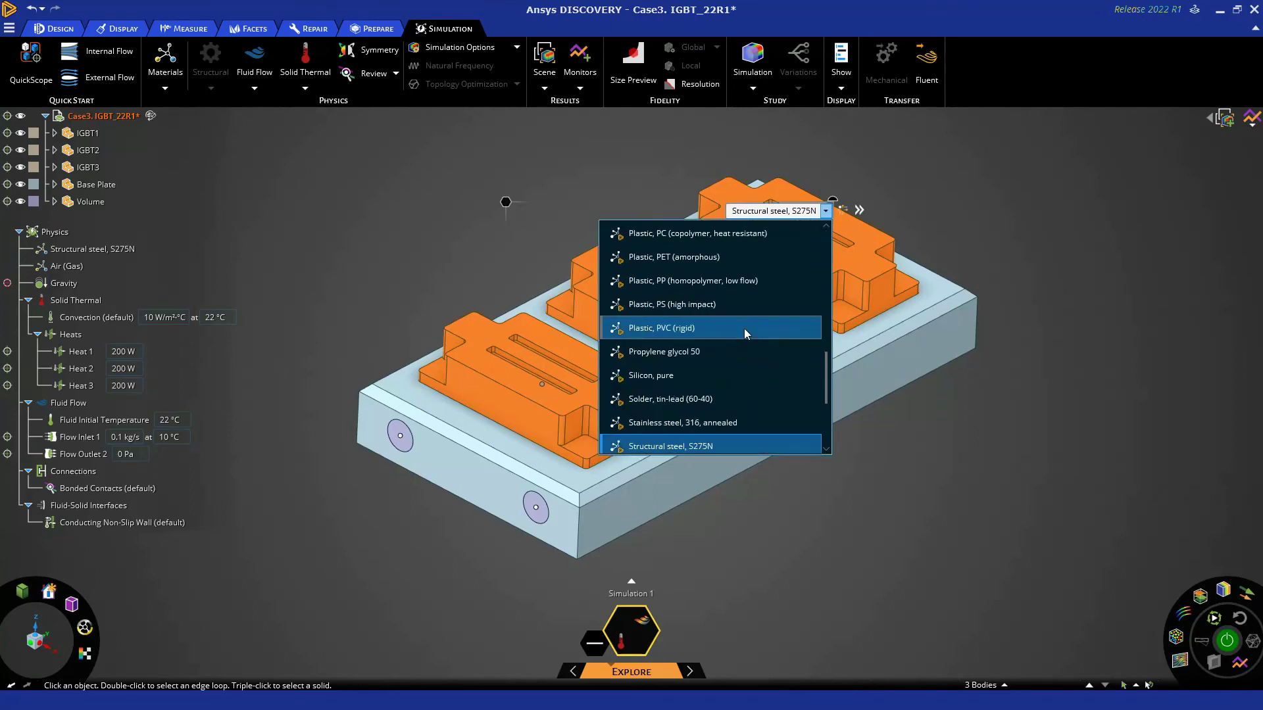
pyautogui.scroll(-1, 744, 331)
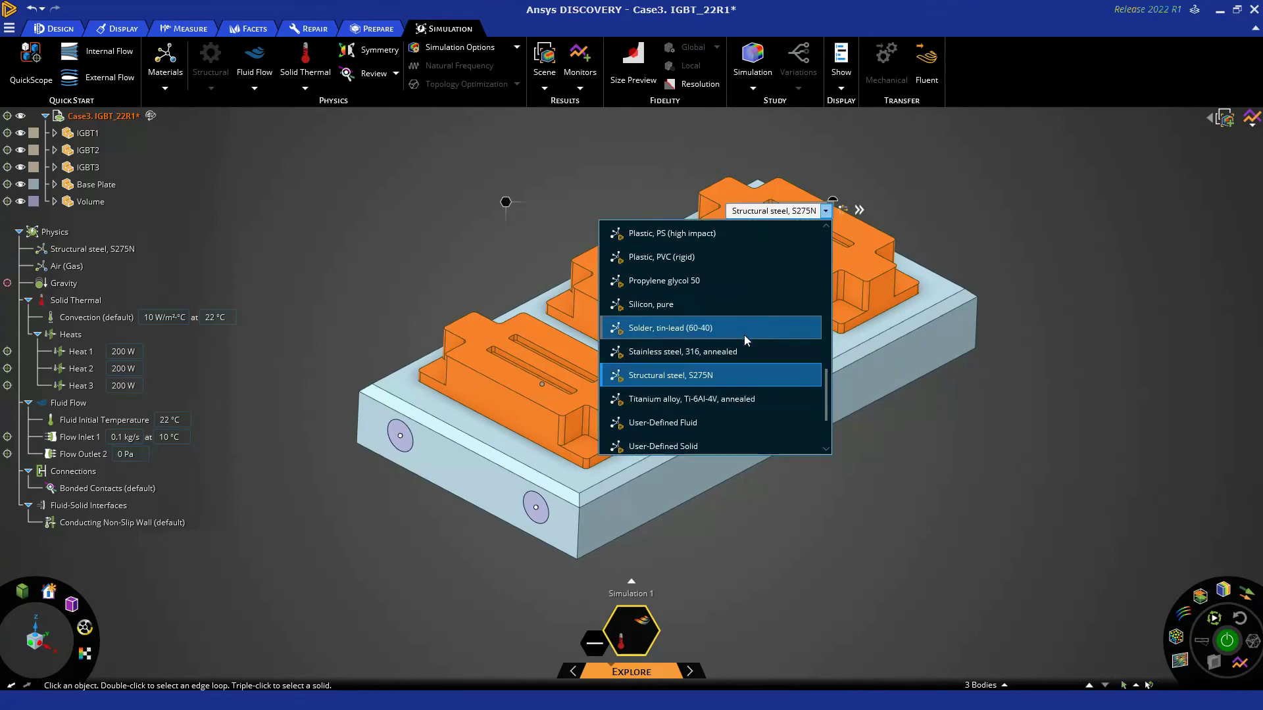
pyautogui.click(729, 304)
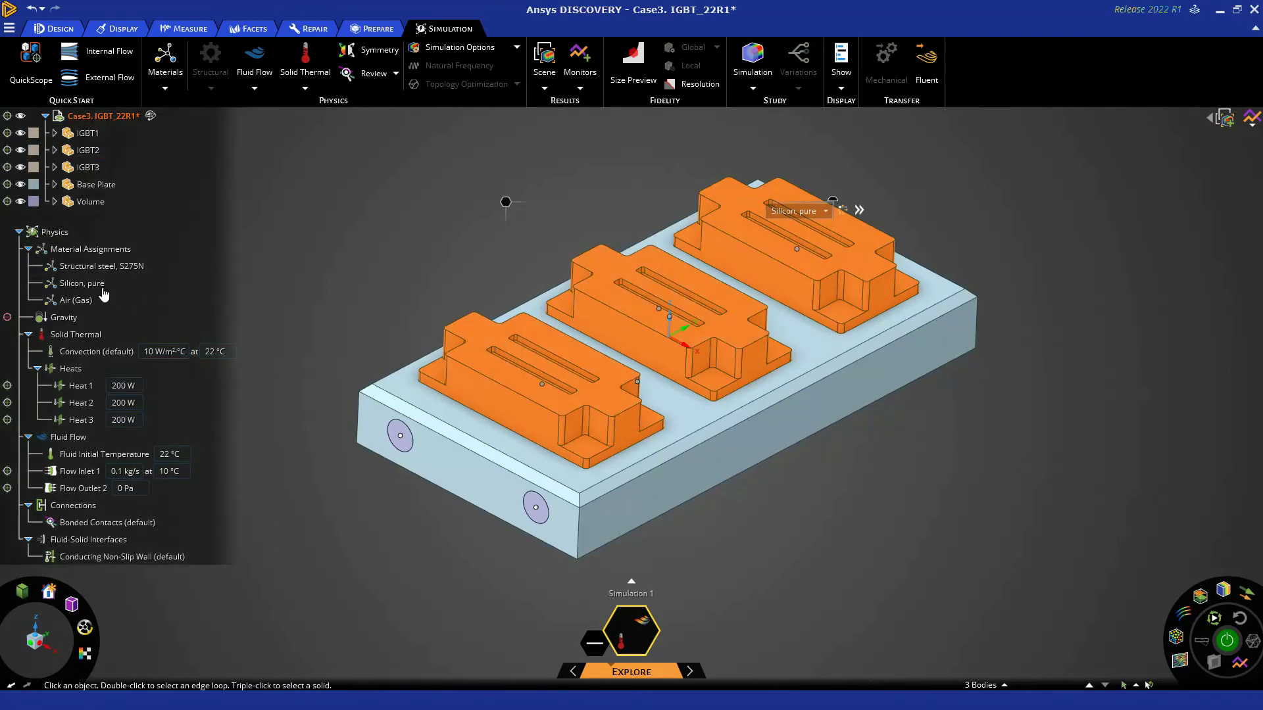
pyautogui.click(384, 247)
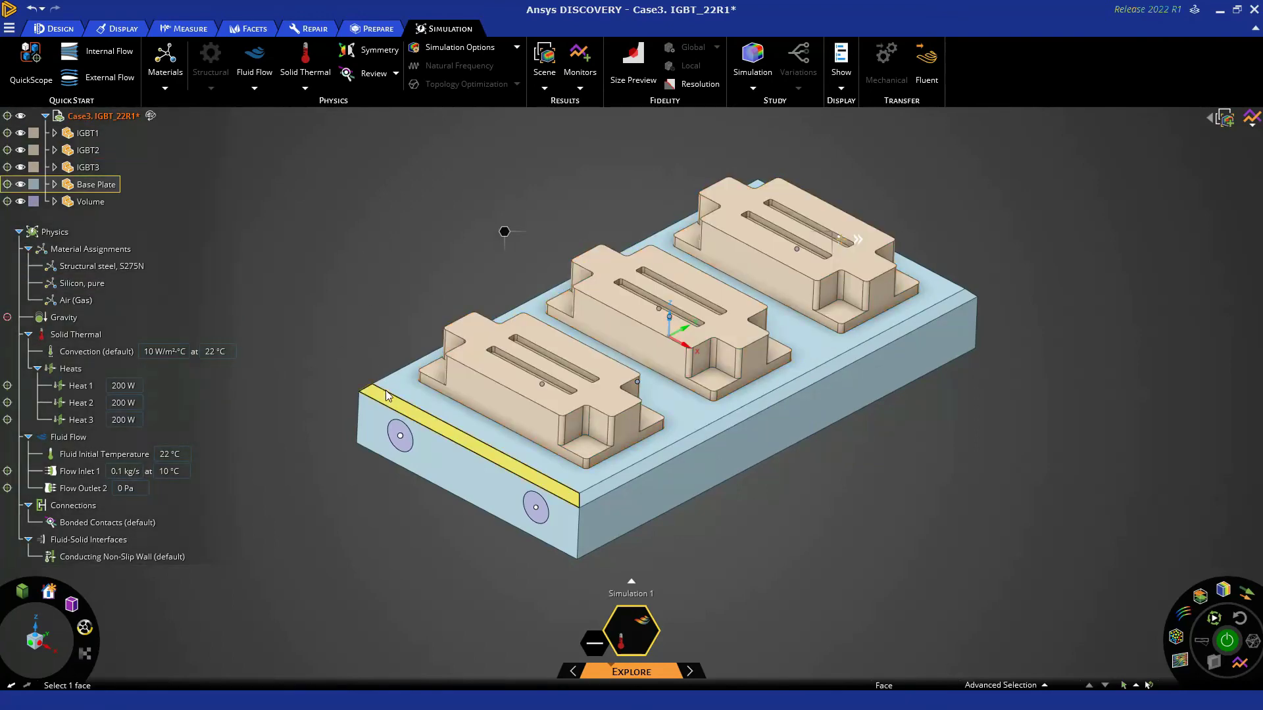
# Step: Check which material is assigned to the Base Plate body
pyautogui.tripleClick(397, 381)
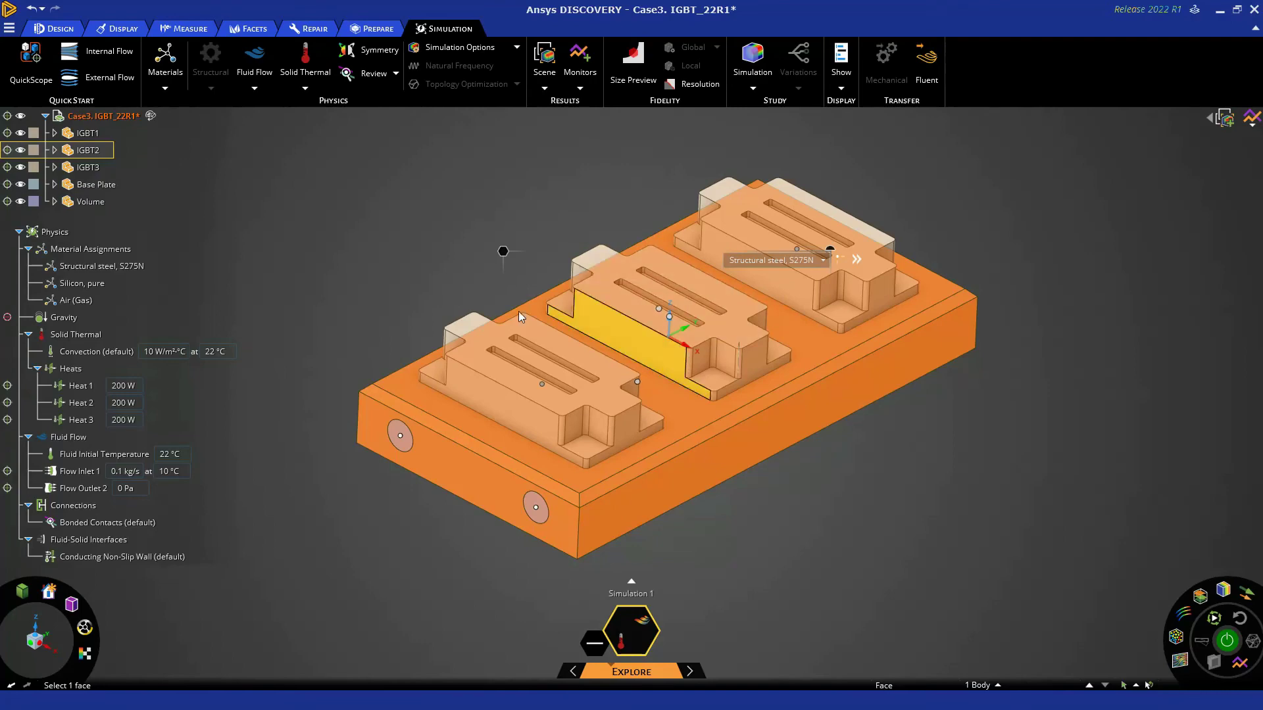
pyautogui.click(96, 268)
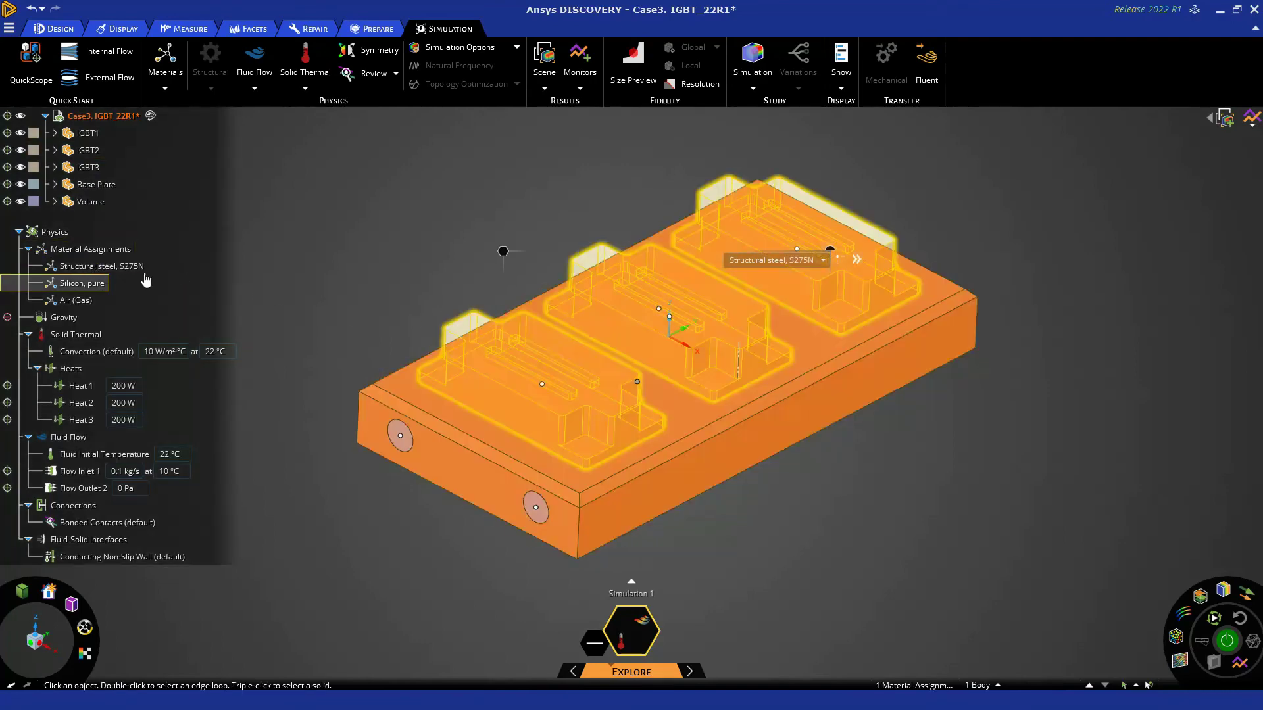
pyautogui.click(78, 301)
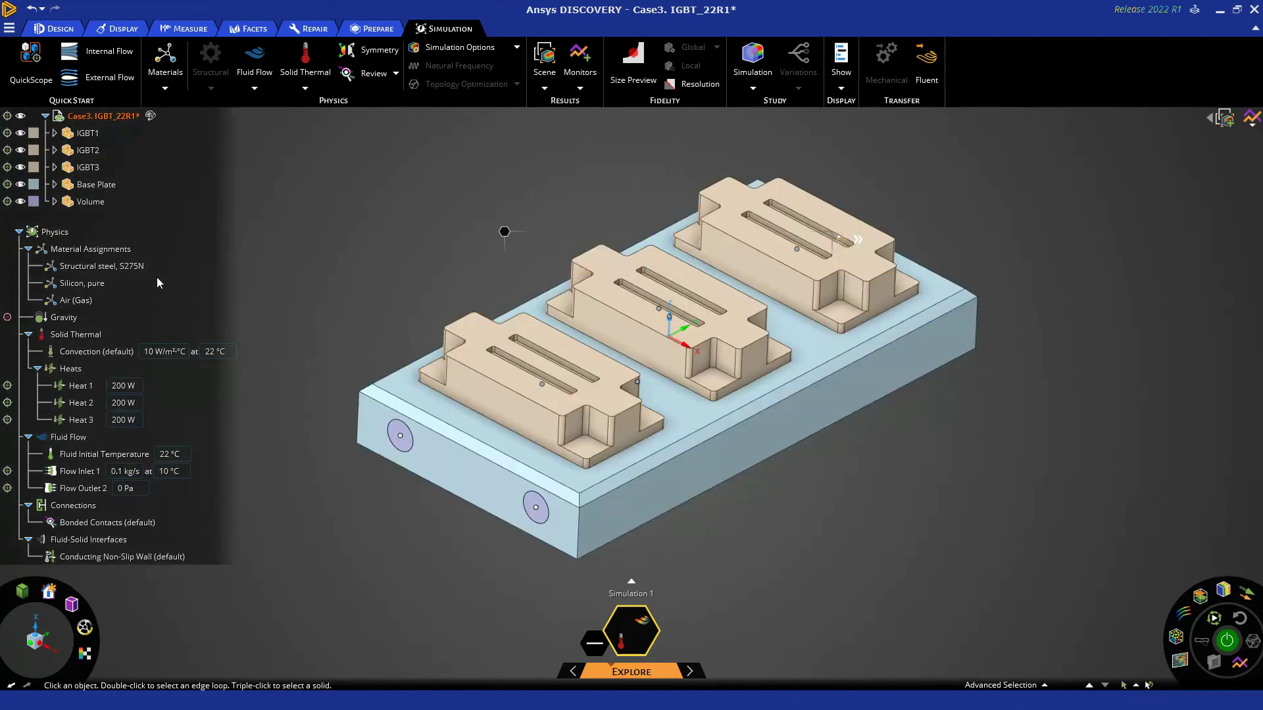
# Step: Change the fluid volume's material from air to Water (Liquid)
pyautogui.doubleClick(79, 303)
pyautogui.click(775, 277)
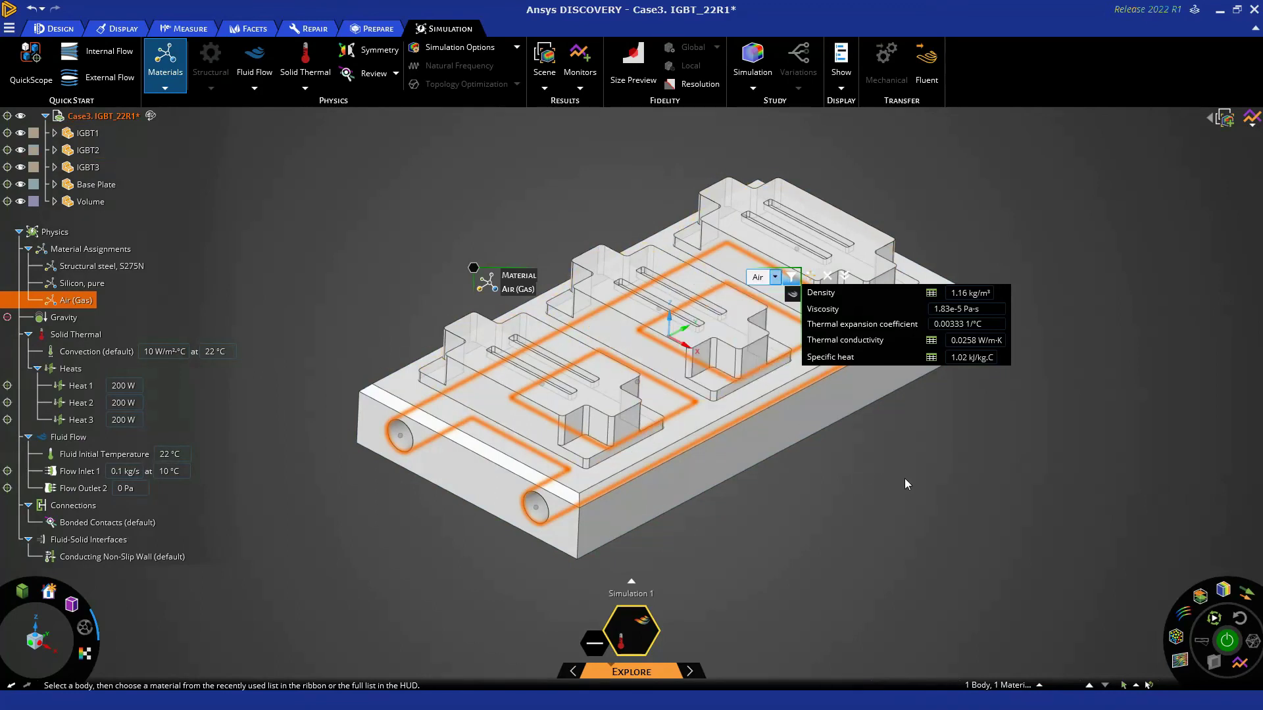
pyautogui.click(428, 267)
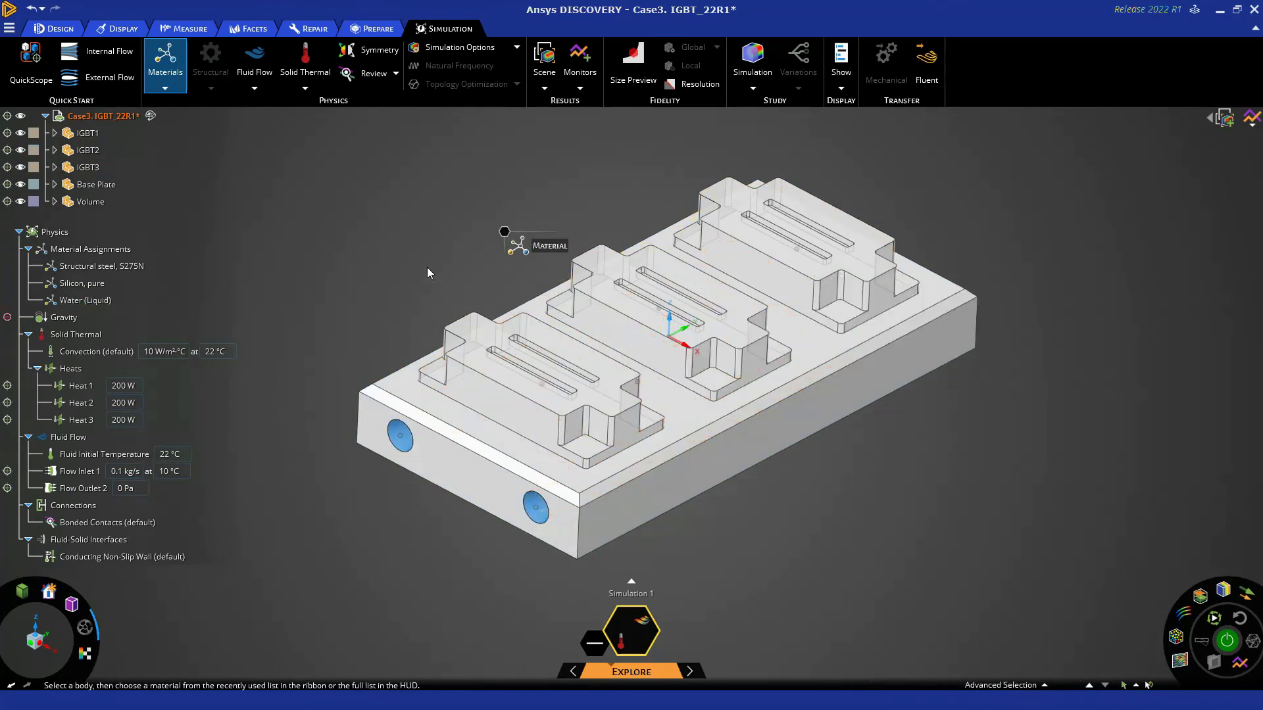
pyautogui.press('Escape')
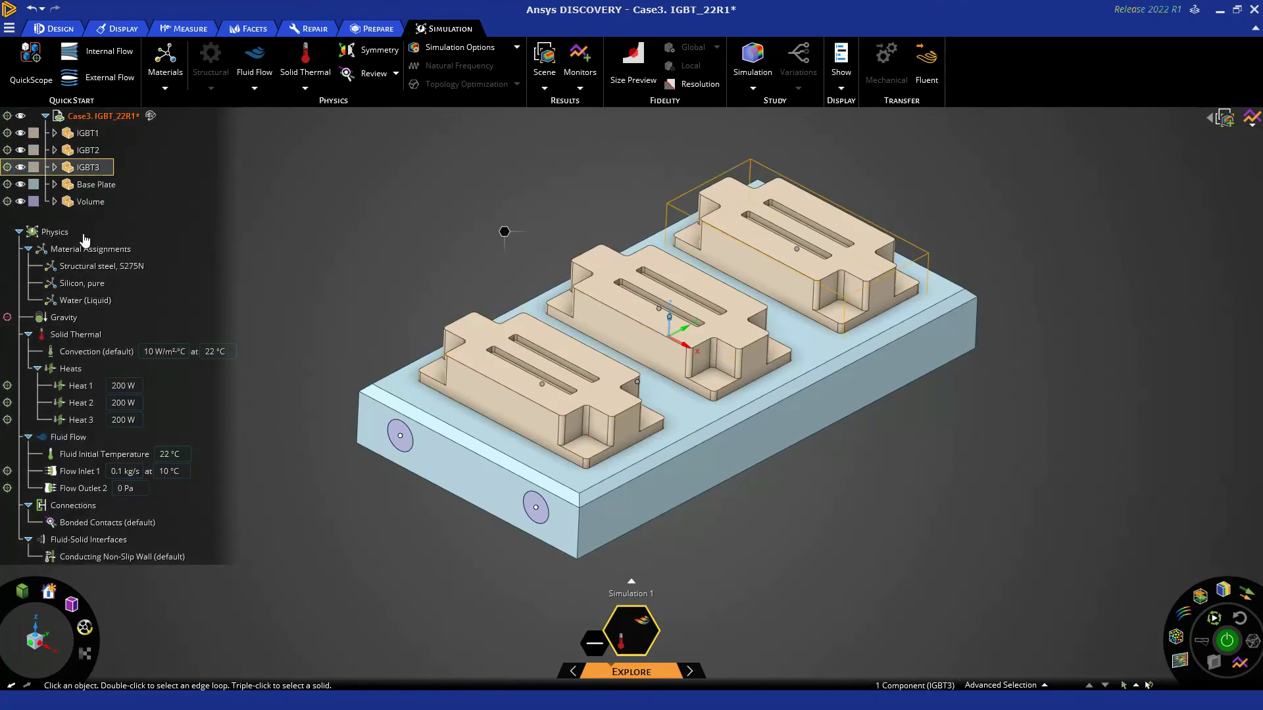
pyautogui.click(820, 510)
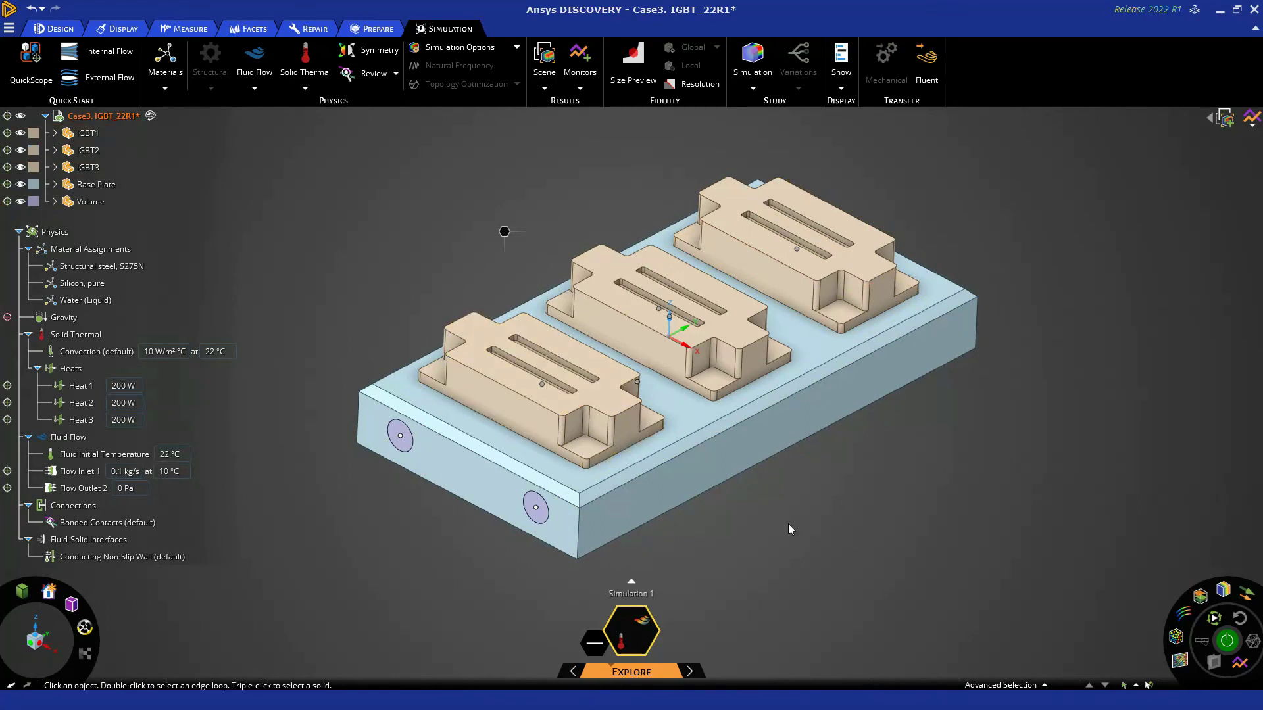
# Step: Run Simulation 1, the steady-state thermal fluid flow and solid thermal study, in the Explore stage
pyautogui.click(644, 629)
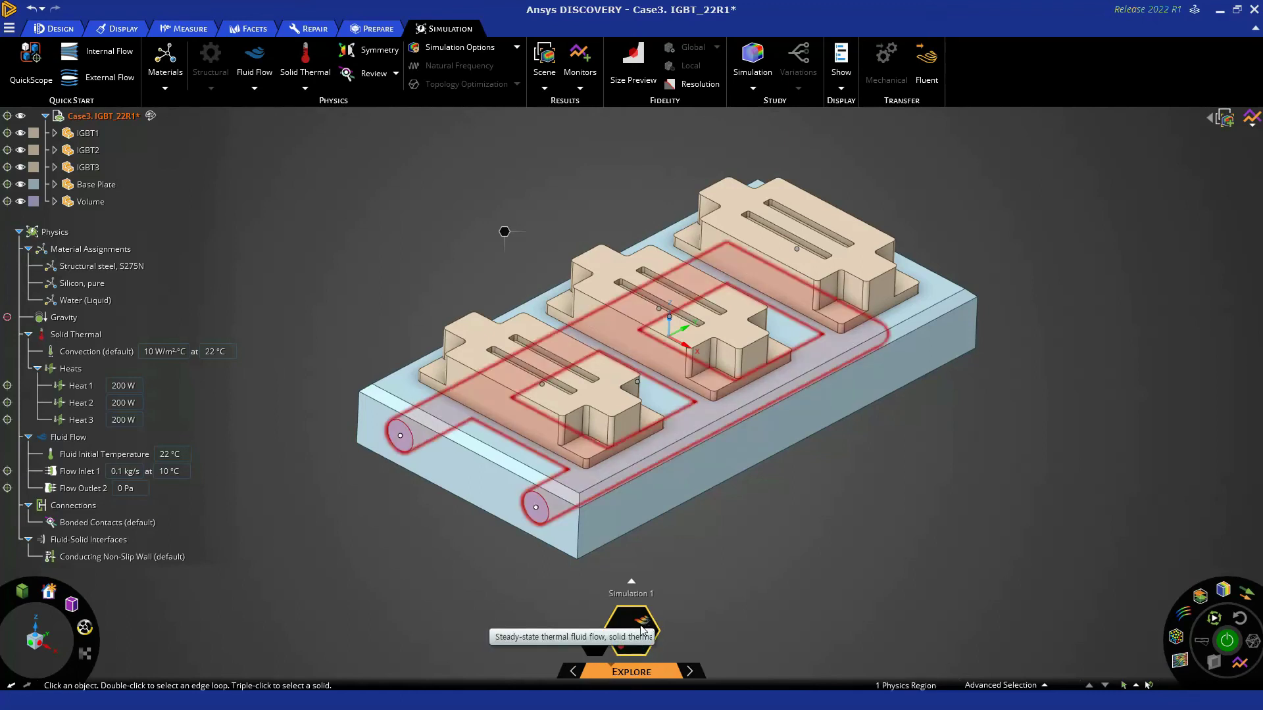
pyautogui.click(763, 581)
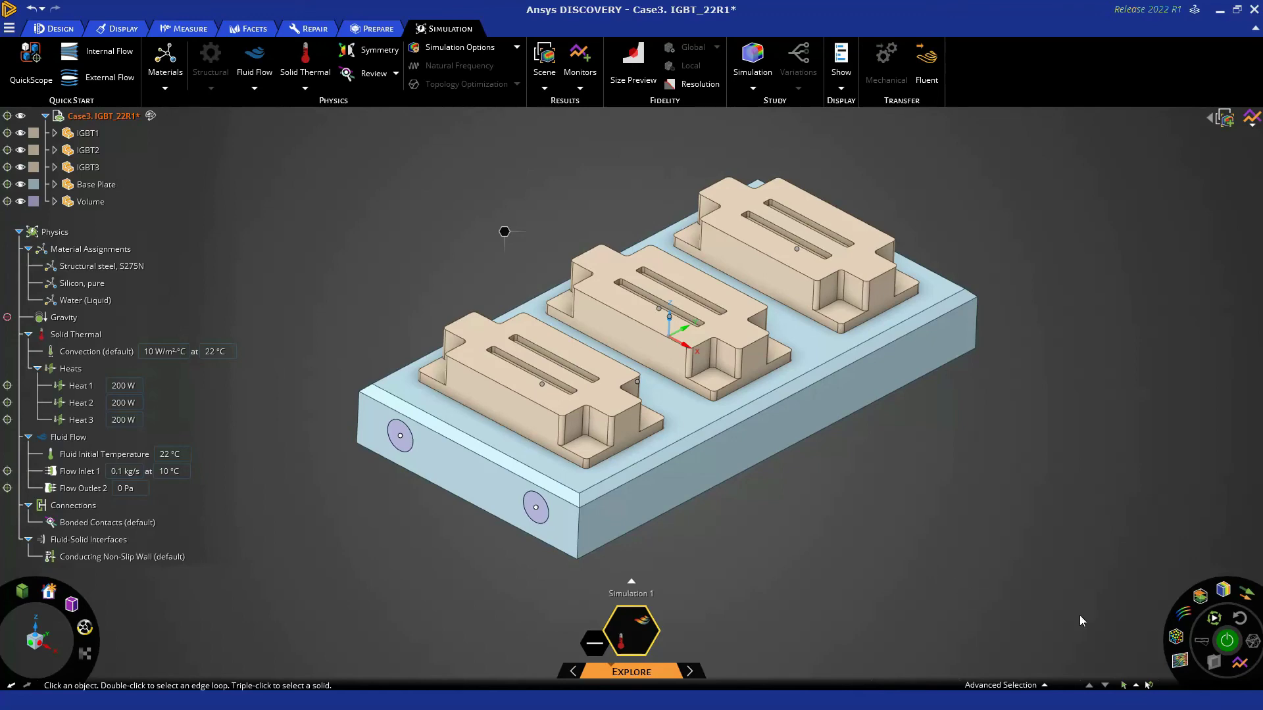
pyautogui.click(1225, 641)
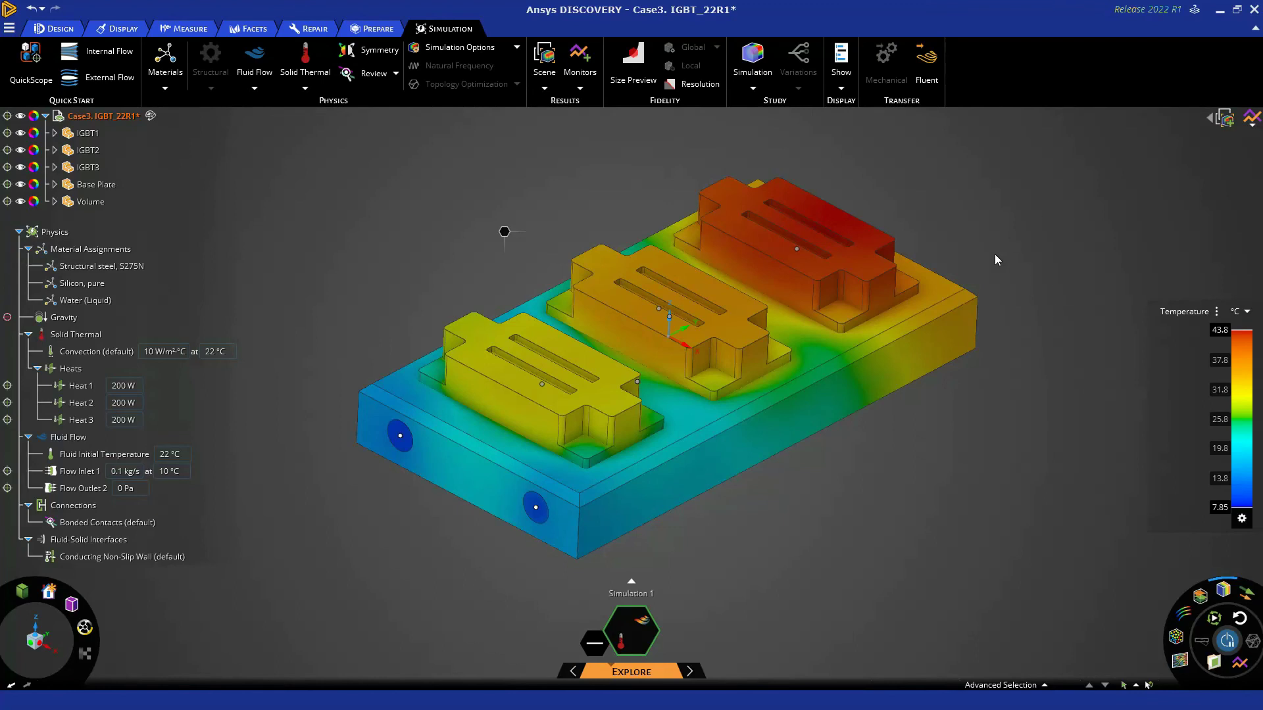
# Step: Examine the temperature distribution over the three IGBT bodies and the base plate
pyautogui.scroll(-4, 983, 263)
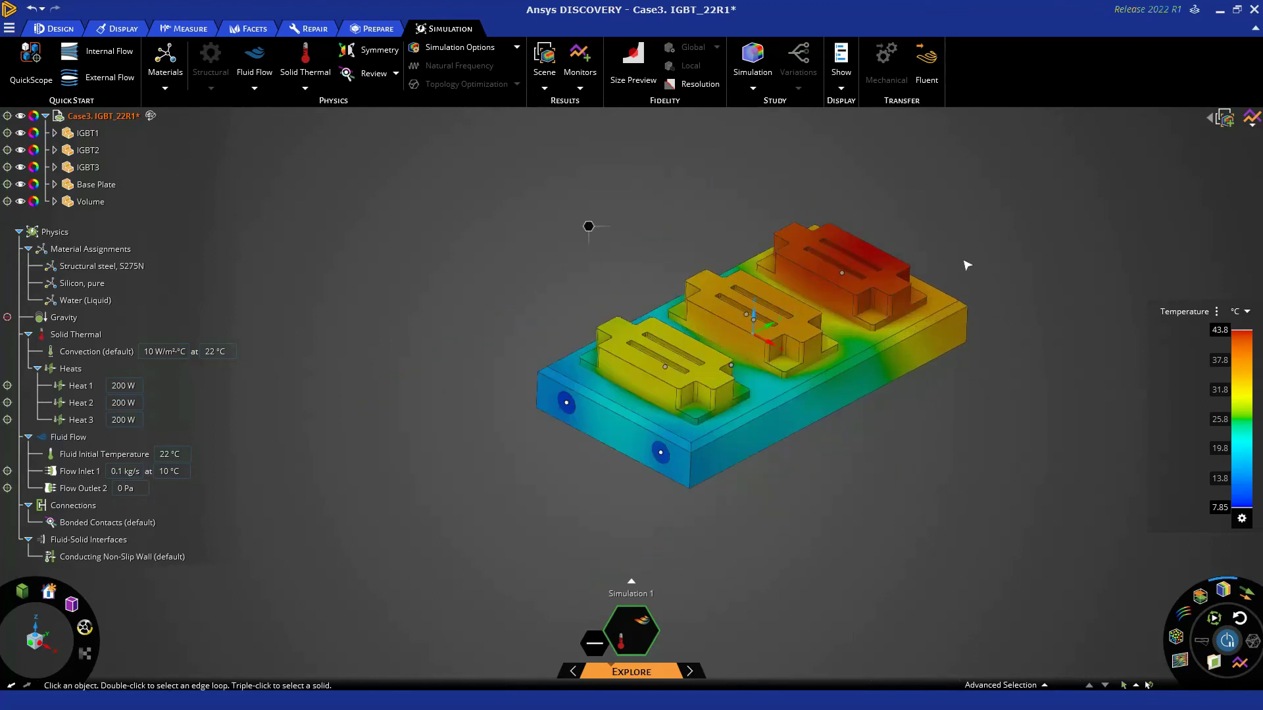
pyautogui.scroll(5, 966, 265)
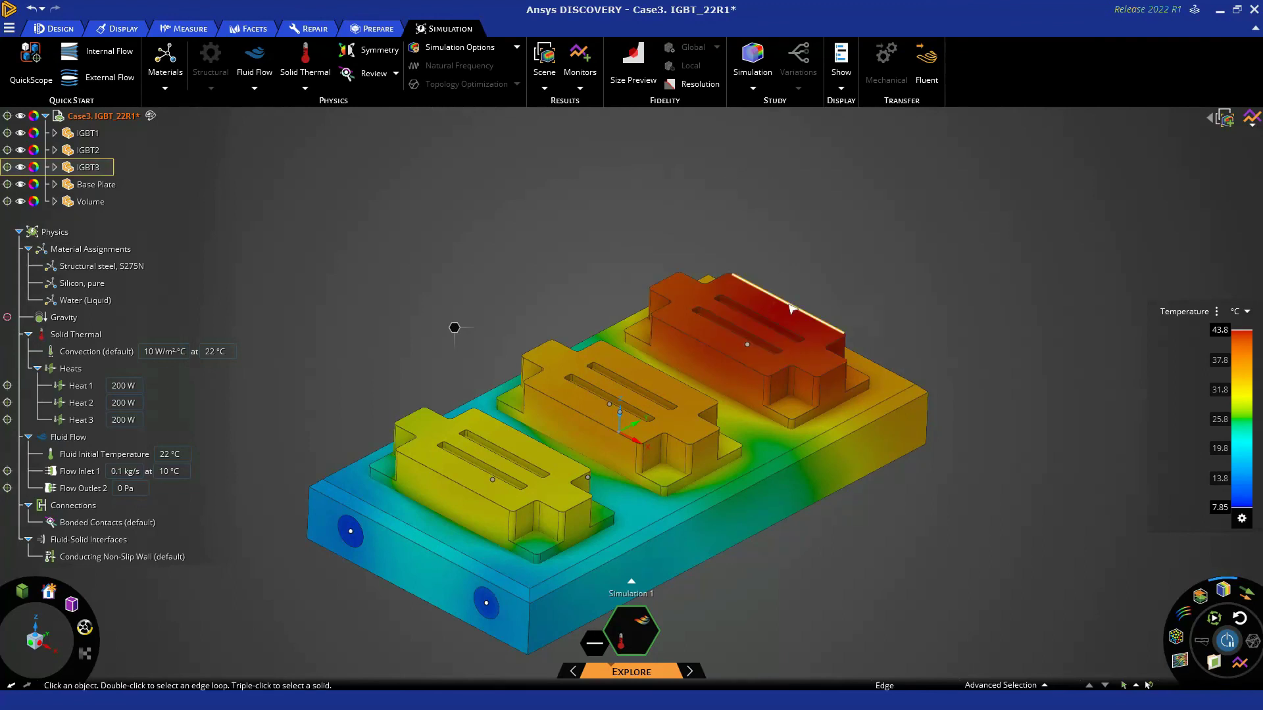
pyautogui.scroll(-1, 602, 444)
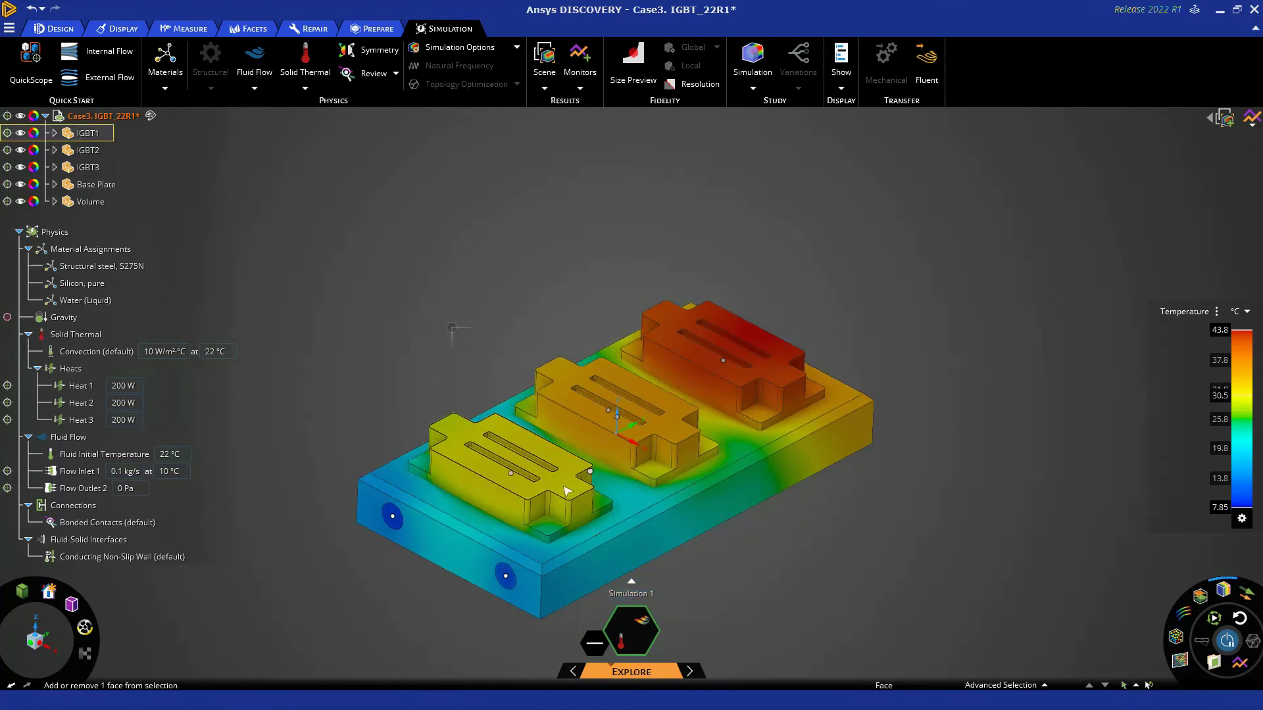
pyautogui.keyDown('shift'); pyautogui.moveTo(706, 520); pyautogui.dragTo(595, 448, button='middle'); pyautogui.keyUp('shift')
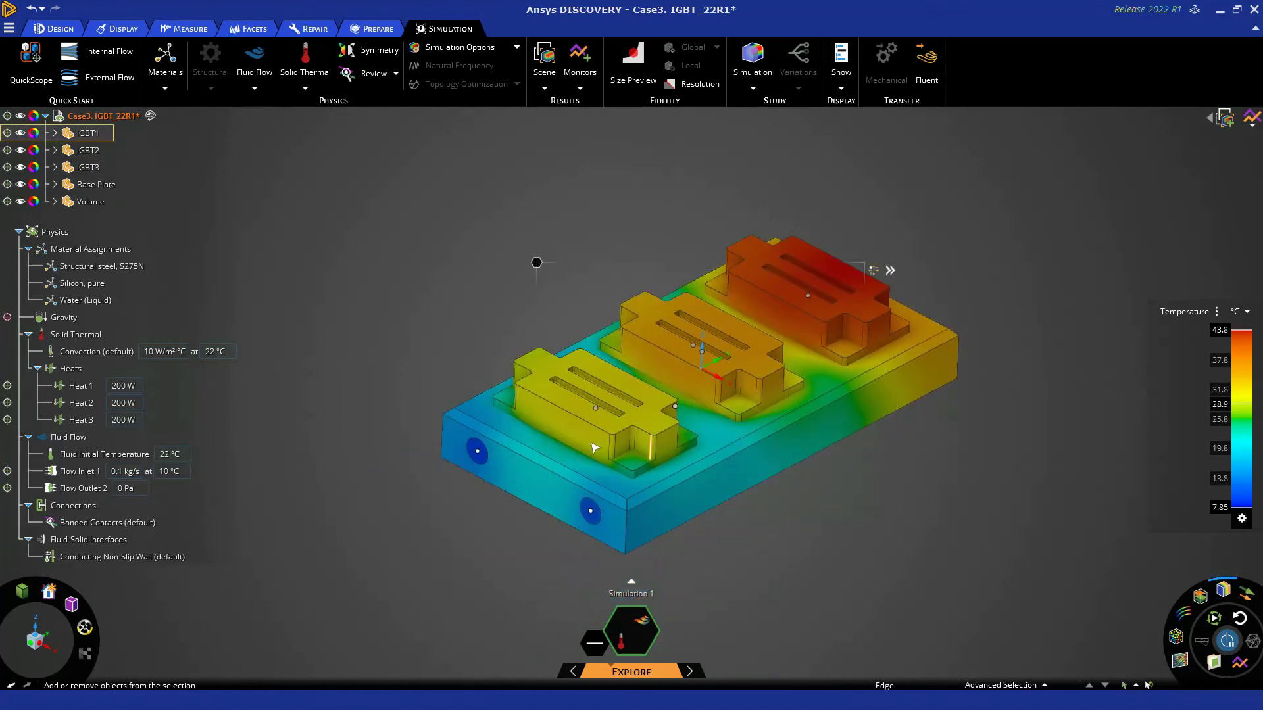
pyautogui.scroll(1, 596, 448)
pyautogui.scroll(-1, 691, 437)
pyautogui.scroll(1, 655, 399)
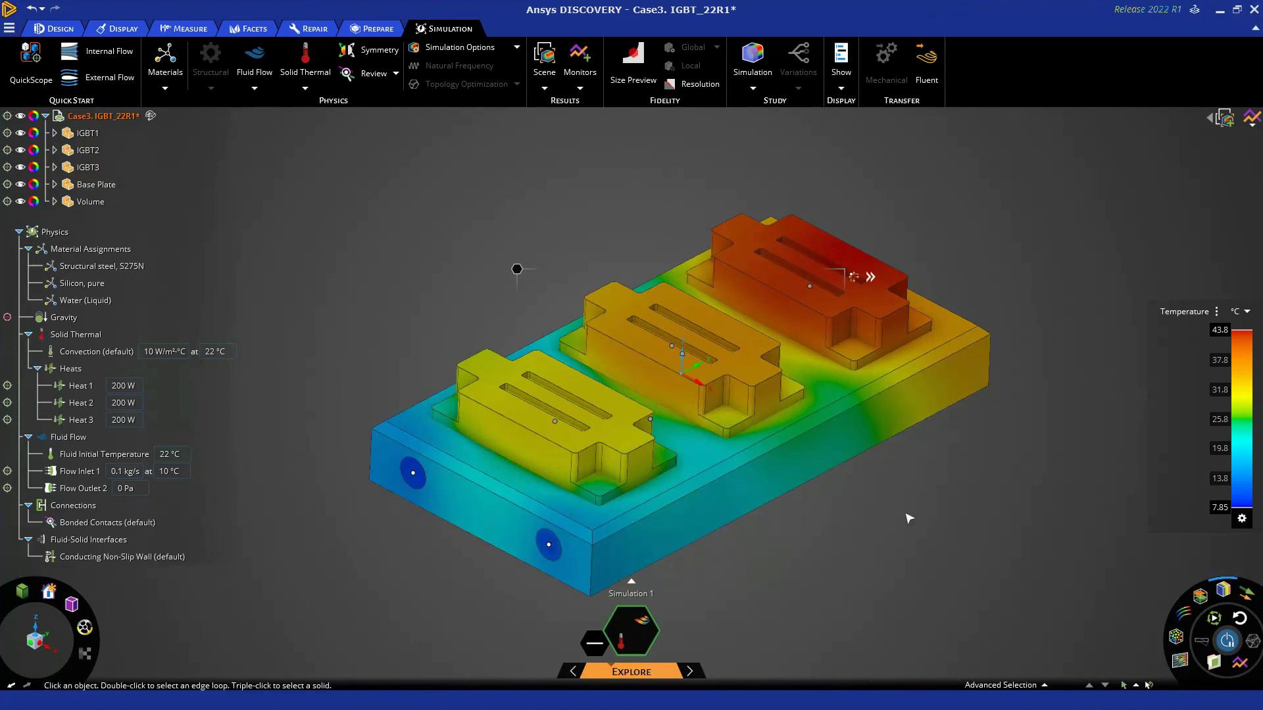
# Step: Display flow particles and cut the results with a section plane rotated upright along the base plate's length
pyautogui.click(1175, 640)
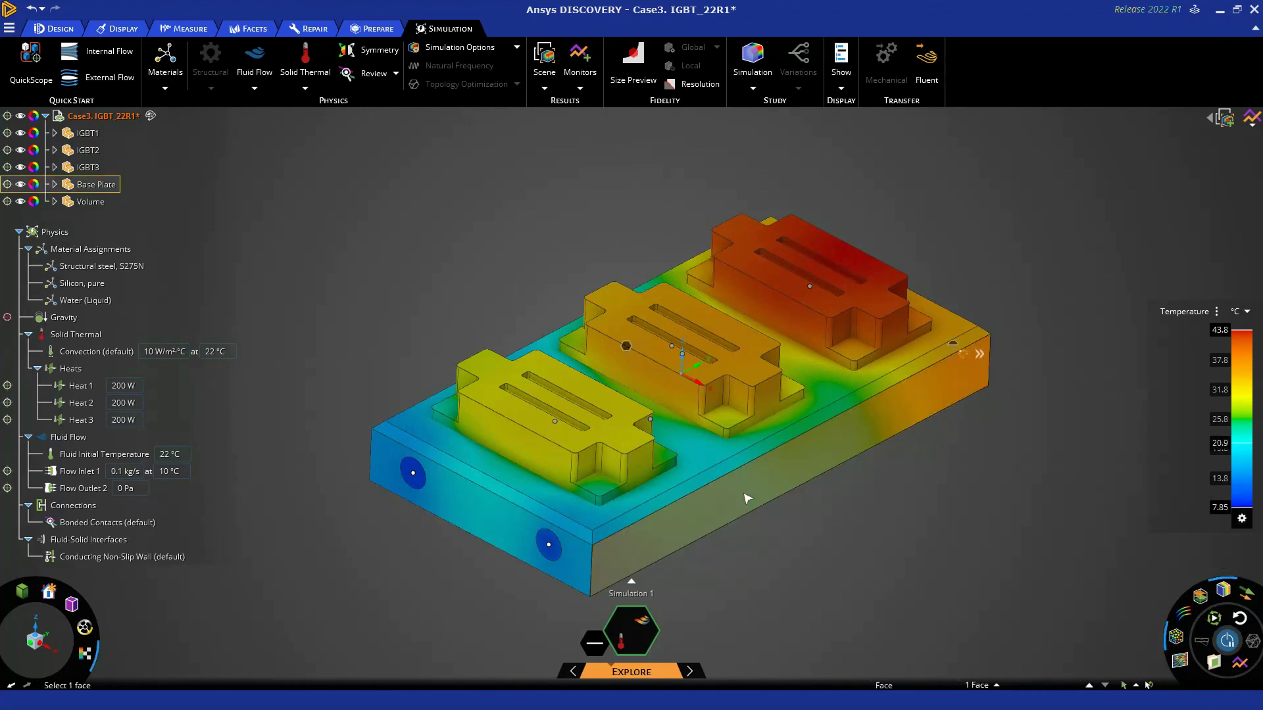
pyautogui.click(1214, 663)
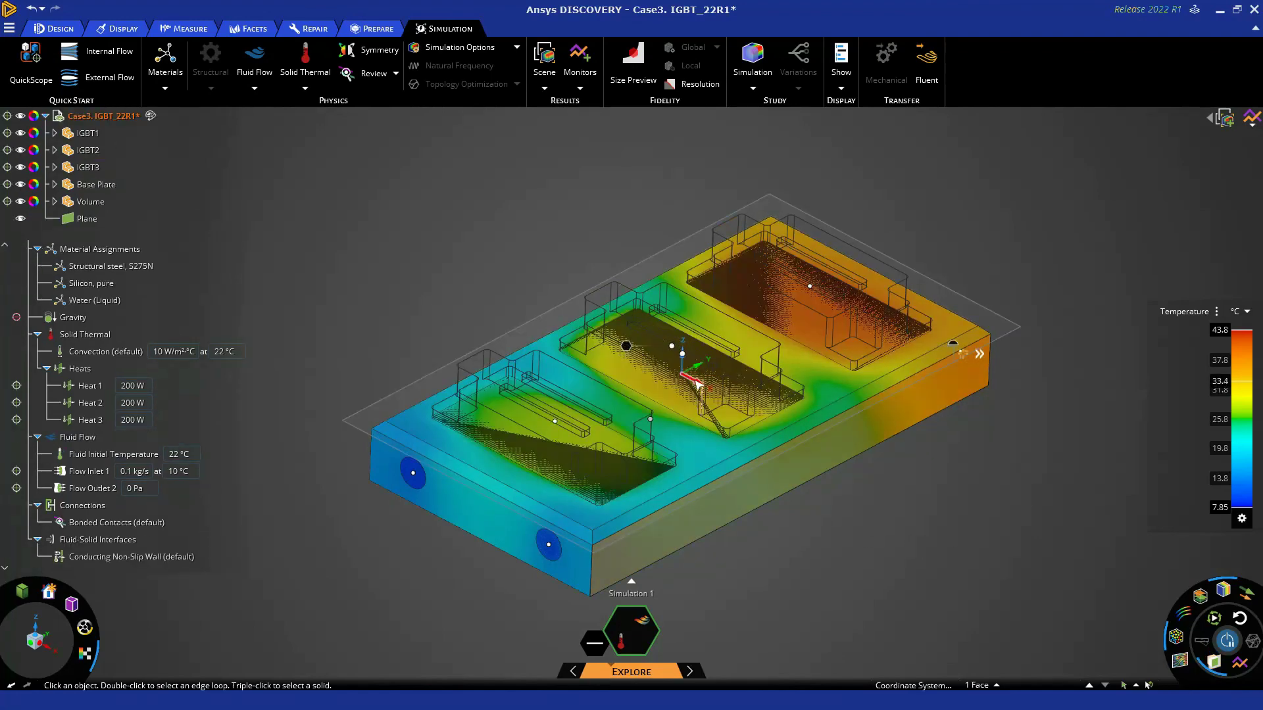
pyautogui.moveTo(697, 381); pyautogui.dragTo(713, 415)
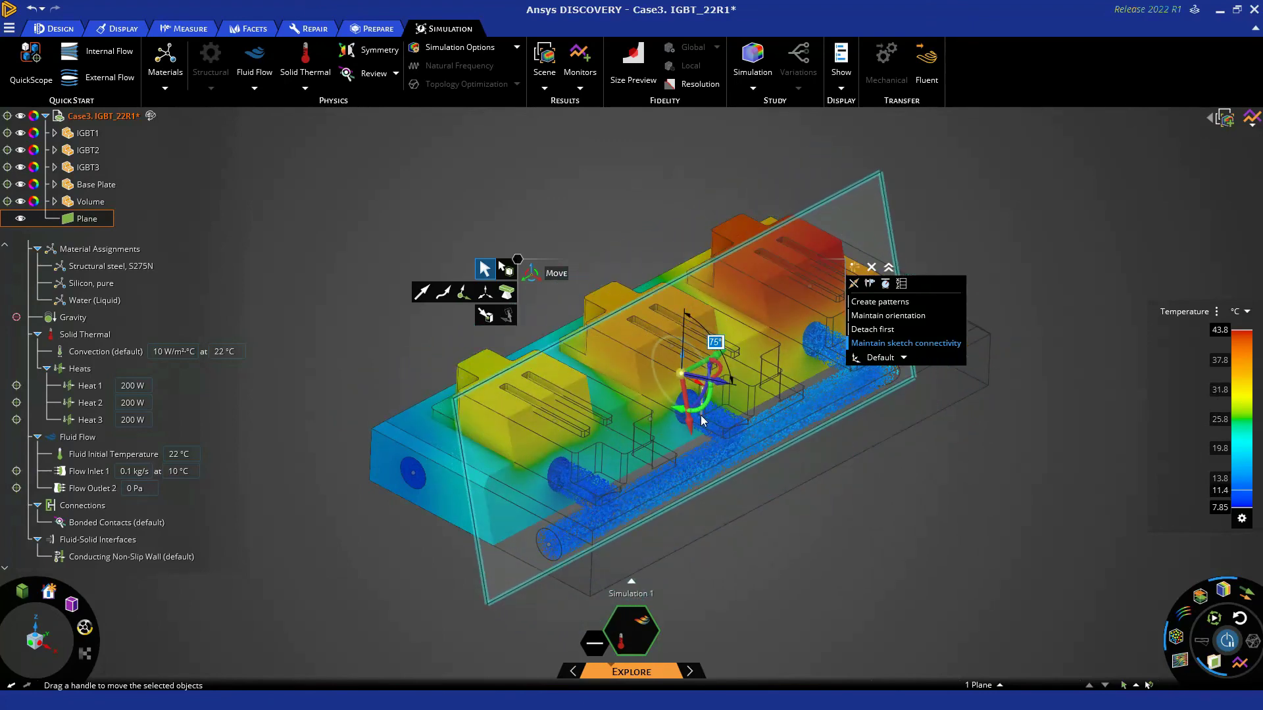
pyautogui.press('Return')
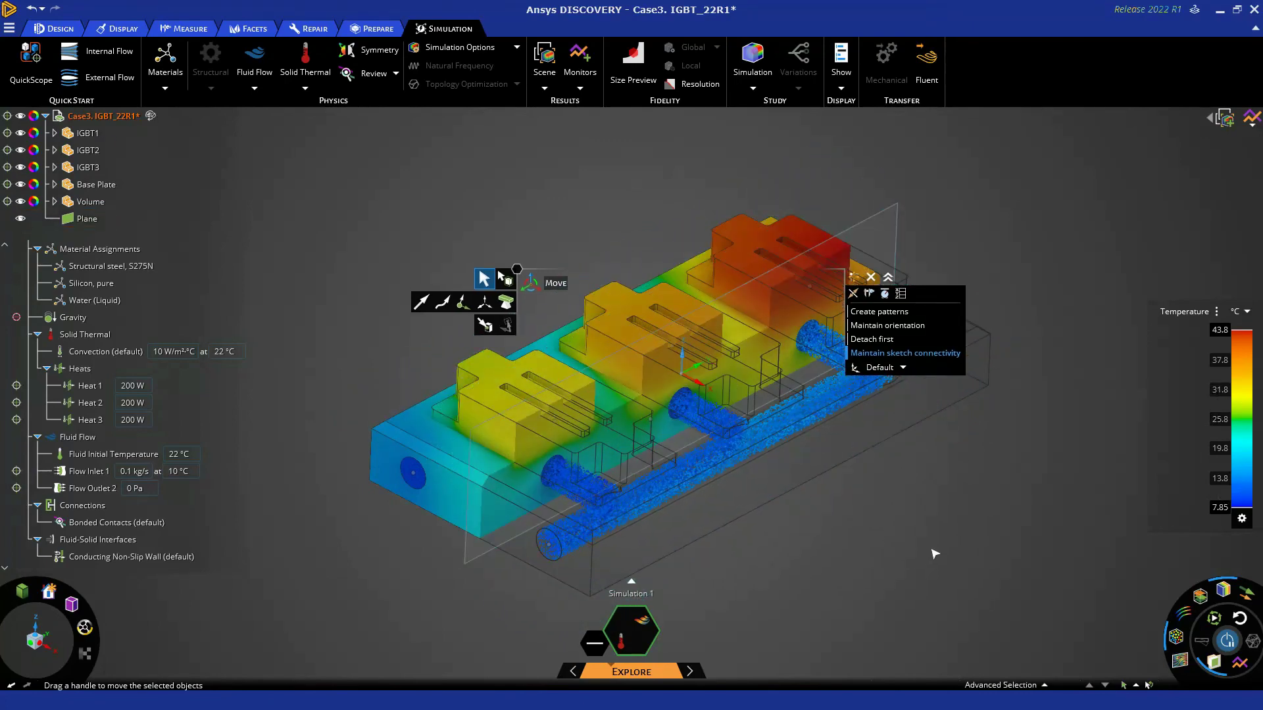
pyautogui.click(515, 268)
pyautogui.moveTo(523, 257); pyautogui.dragTo(920, 170, button='middle')
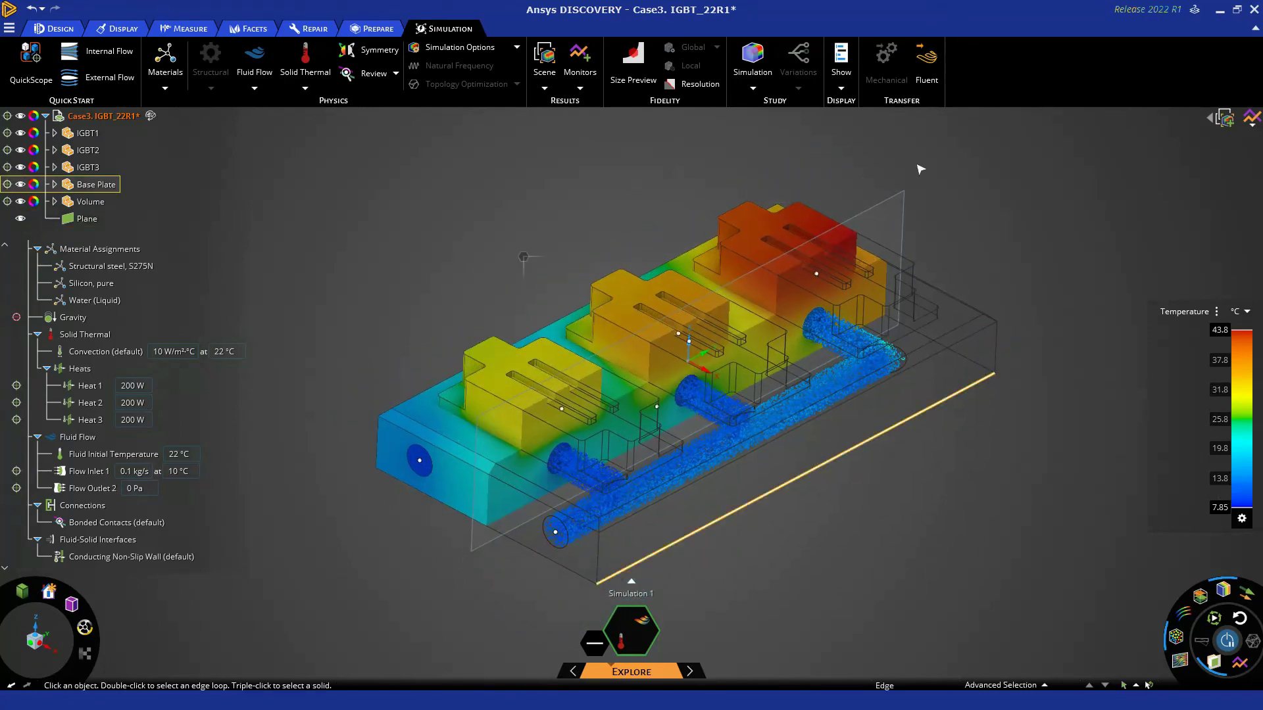
# Step: Inspect the coolant channels and the full model by toggling the section plane's visibility
pyautogui.click(896, 201)
pyautogui.press('m')
pyautogui.hotkey('ctrl', 'h')
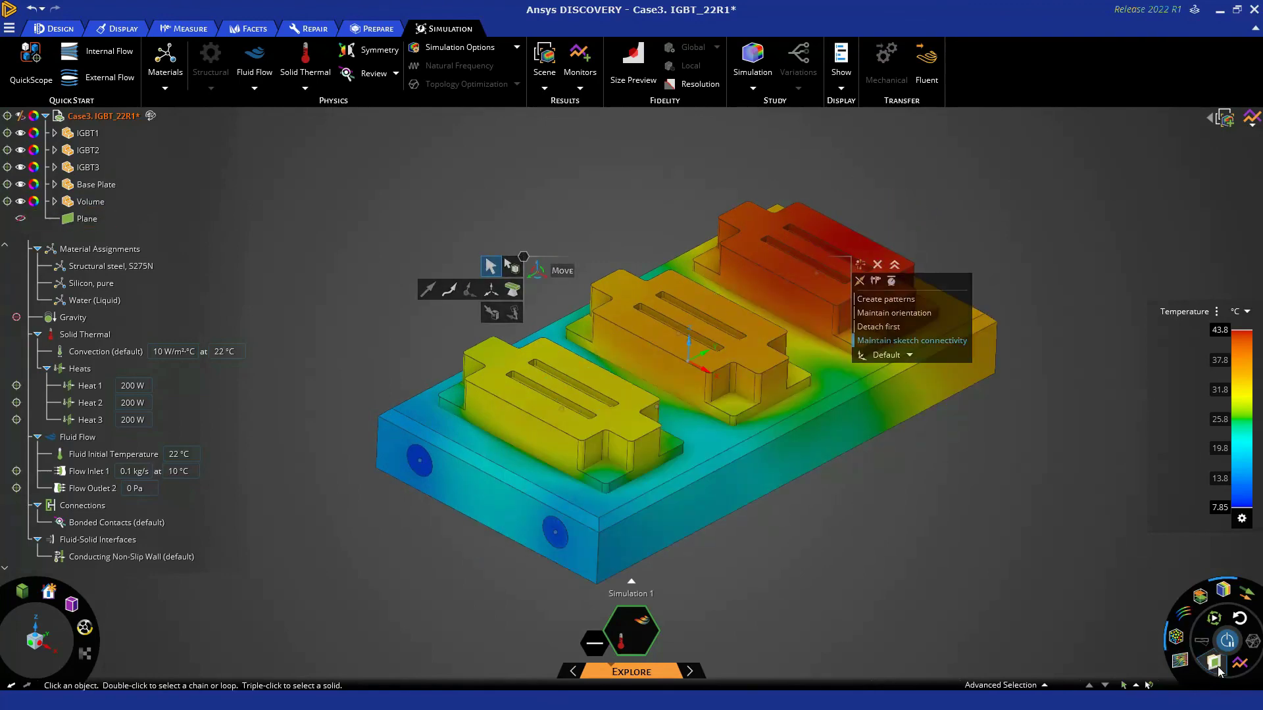
pyautogui.scroll(5, 903, 433)
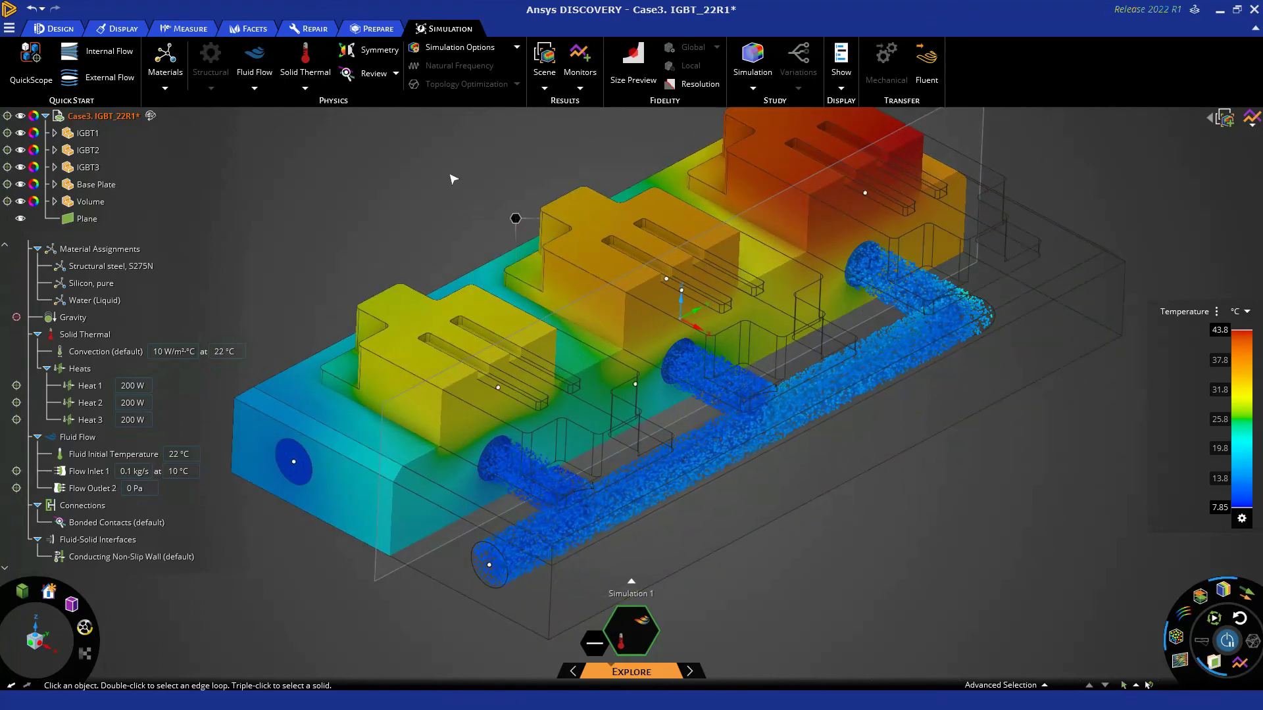
pyautogui.scroll(-3, 513, 215)
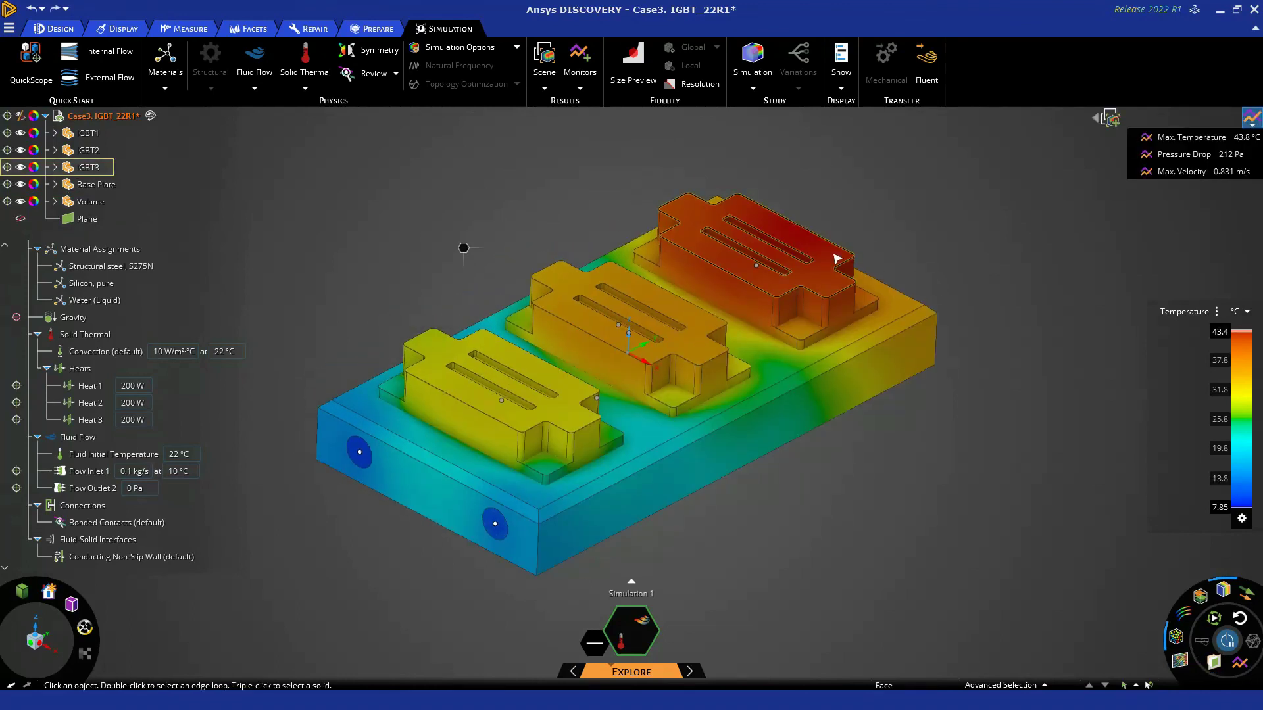
# Step: Add a Maximum Temperature monitor on the IGBT3 body and place its chart beside the monitor list
pyautogui.click(792, 235)
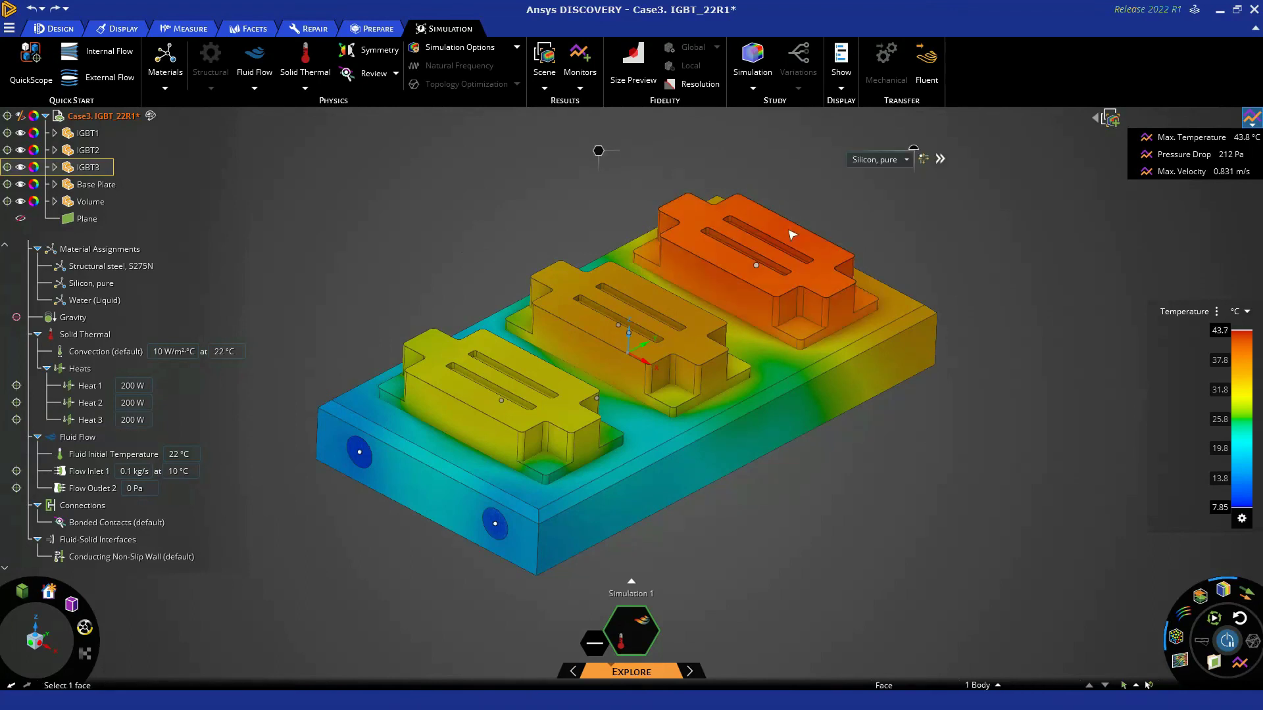
pyautogui.click(580, 62)
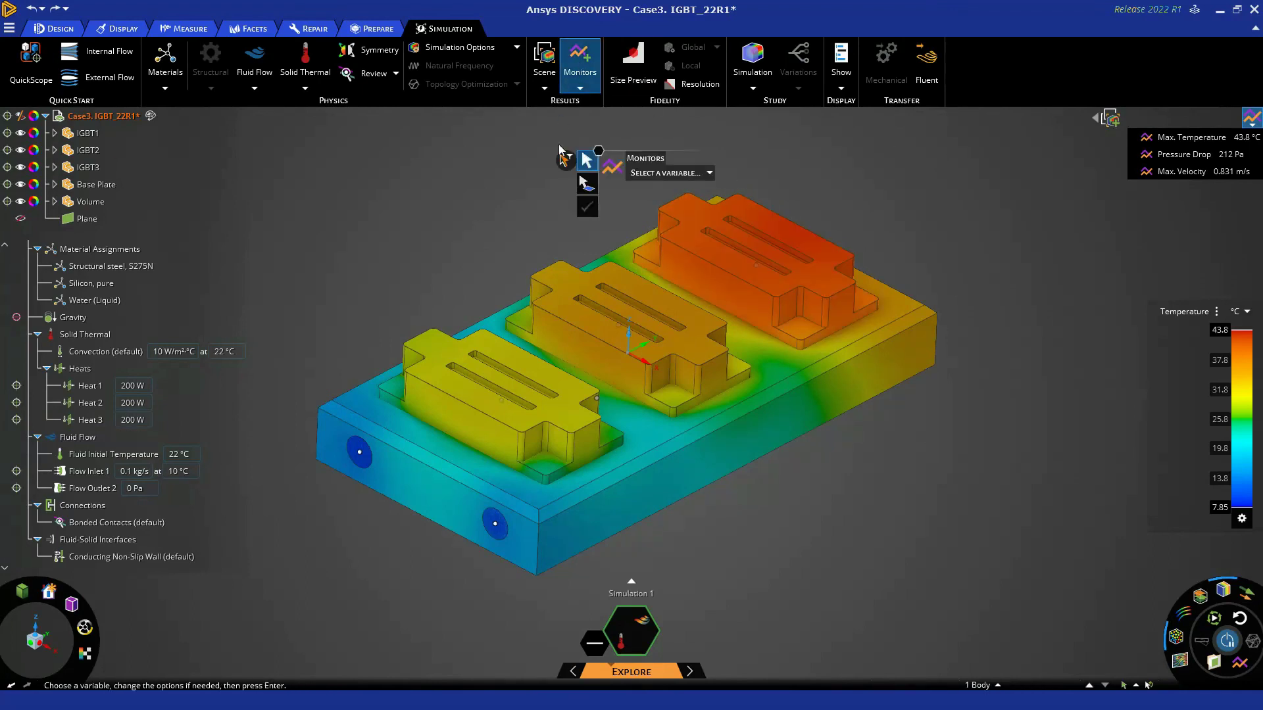
pyautogui.click(658, 175)
pyautogui.click(666, 232)
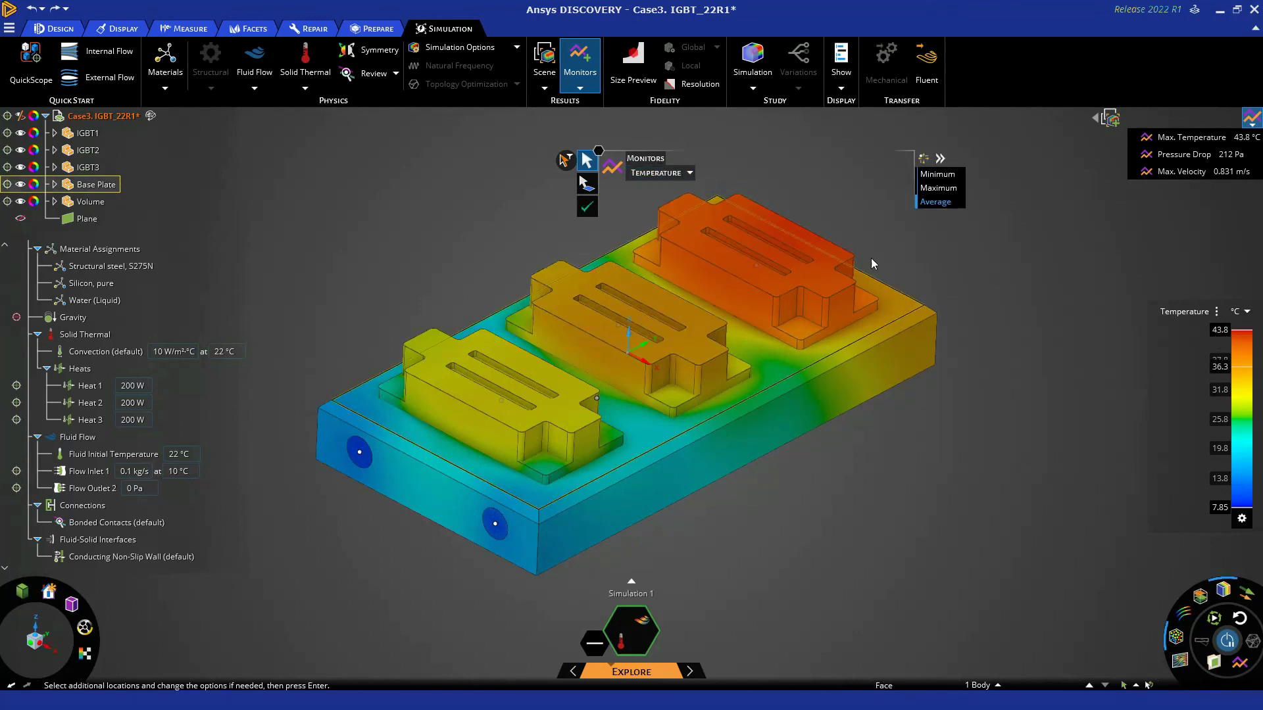
pyautogui.click(928, 189)
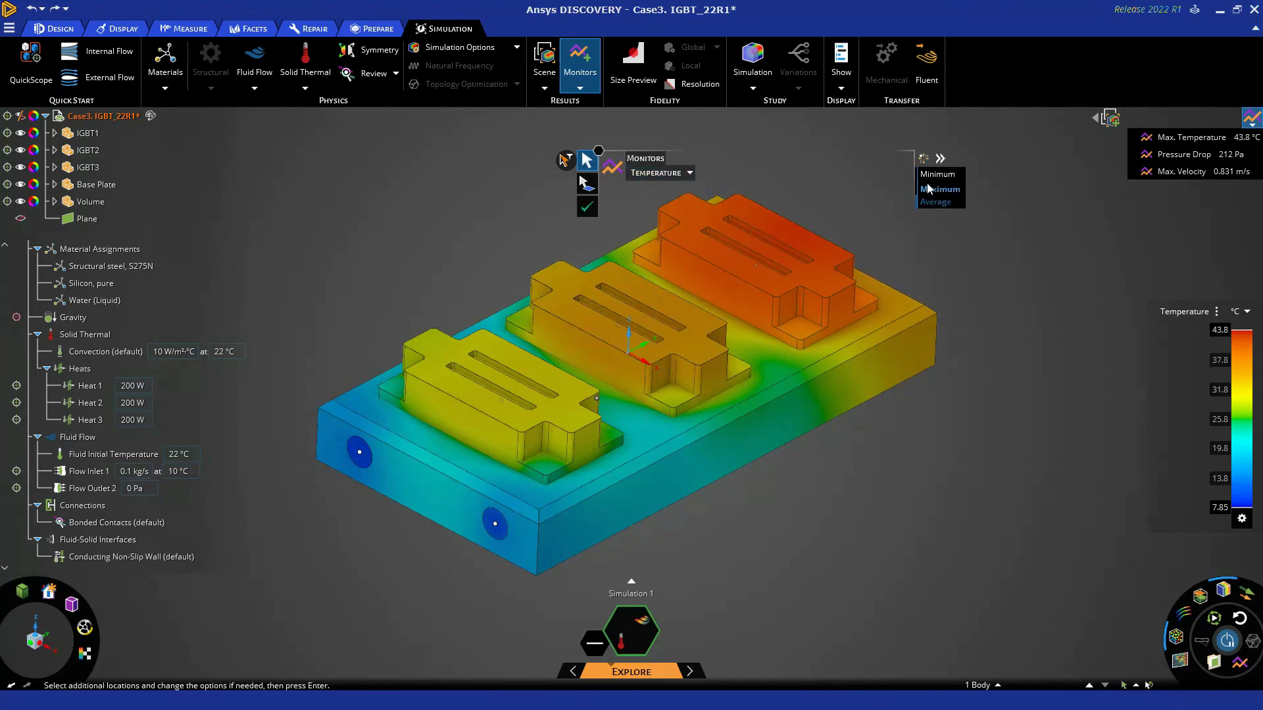
pyautogui.click(596, 208)
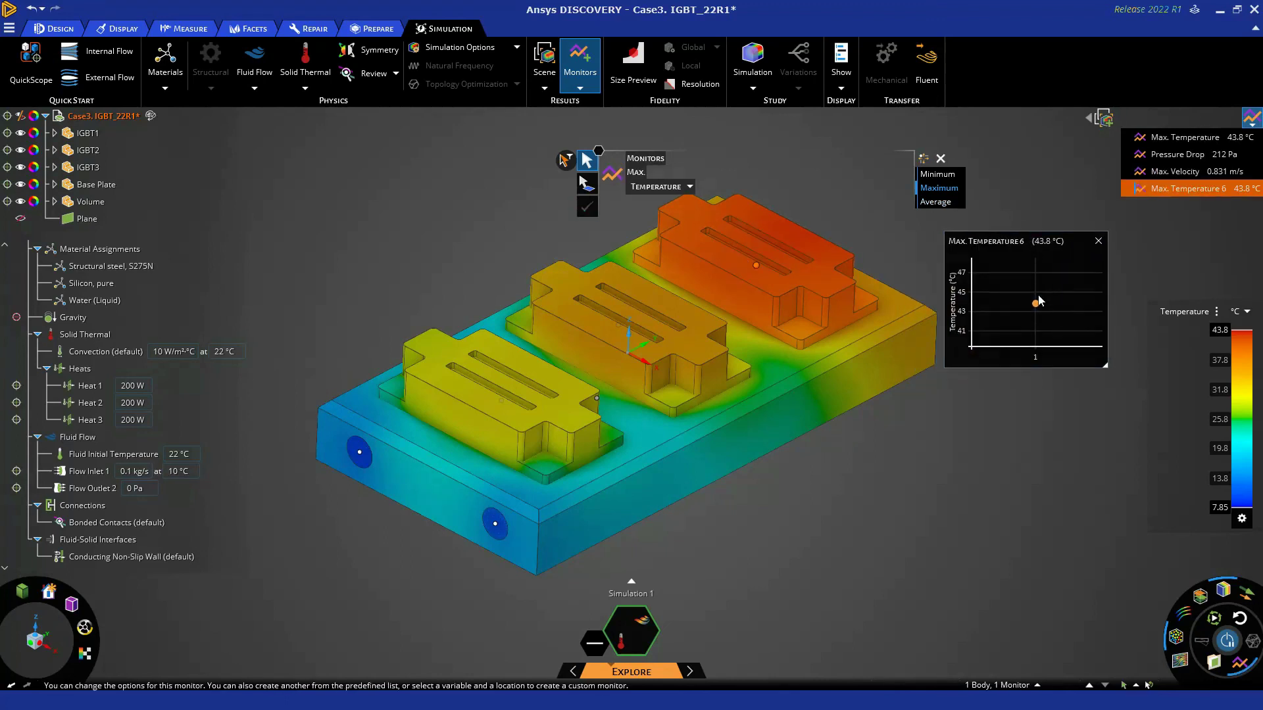
pyautogui.moveTo(1028, 337)
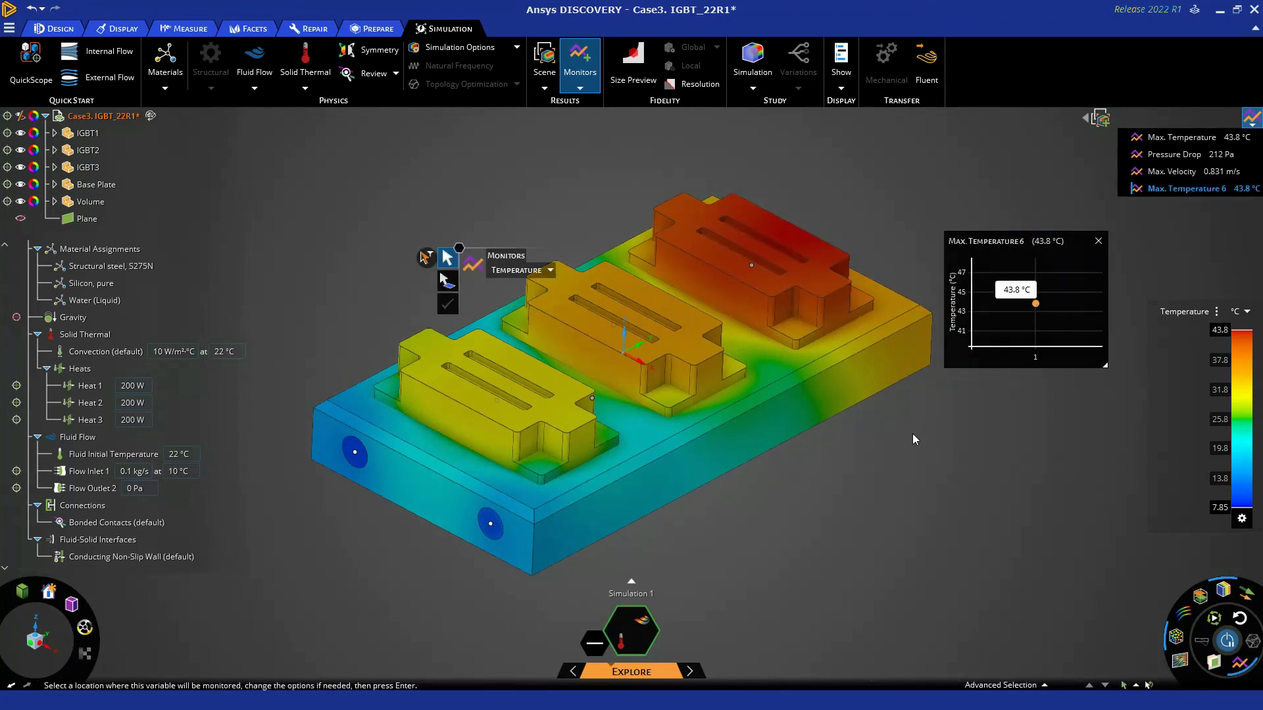
pyautogui.press('Escape')
pyautogui.moveTo(1001, 243); pyautogui.dragTo(1002, 160)
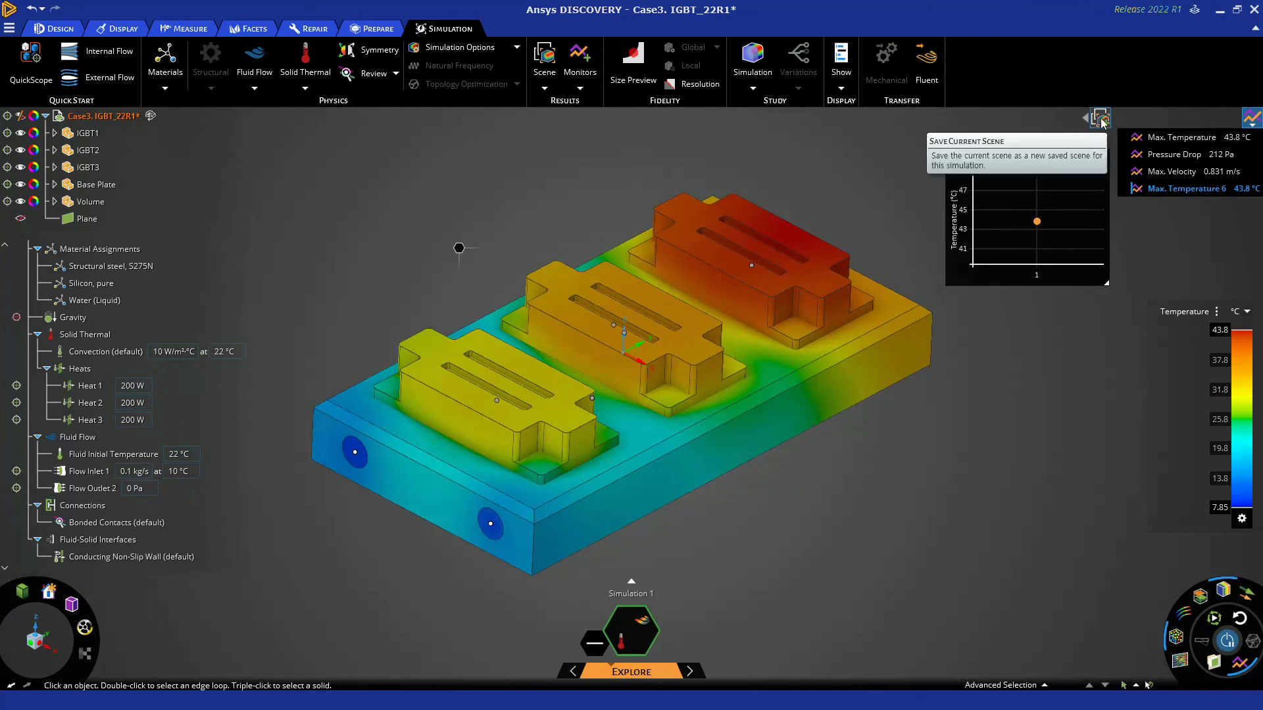
# Step: Show the section through the coolant channels again and slightly increase the flow particles' animation speed
pyautogui.click(815, 413)
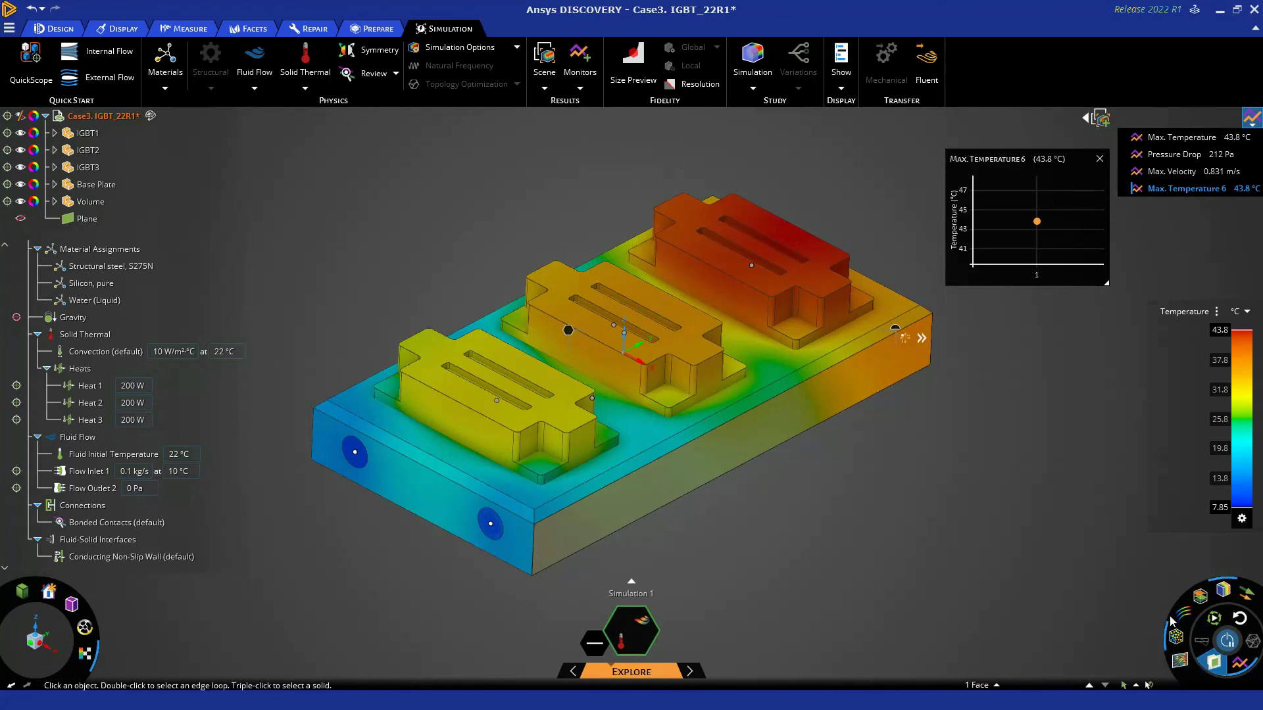
pyautogui.click(899, 575)
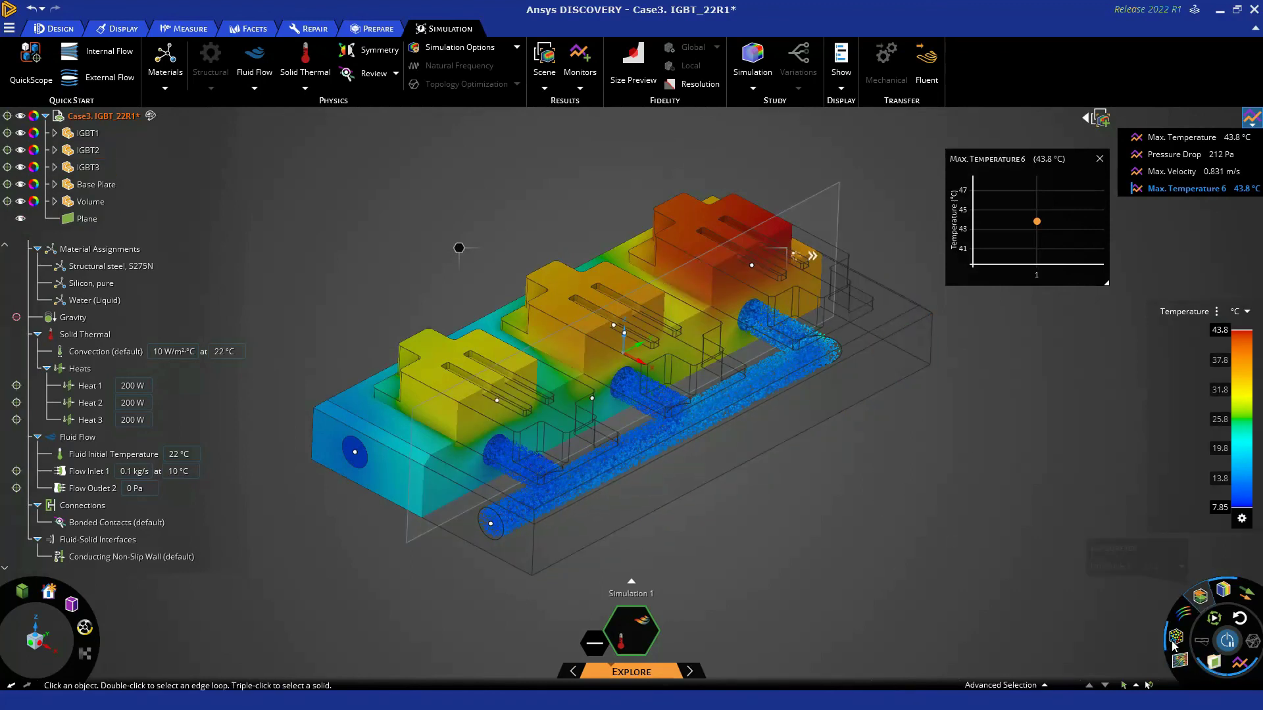
pyautogui.moveTo(1175, 636)
pyautogui.moveTo(1088, 627); pyautogui.dragTo(1097, 628)
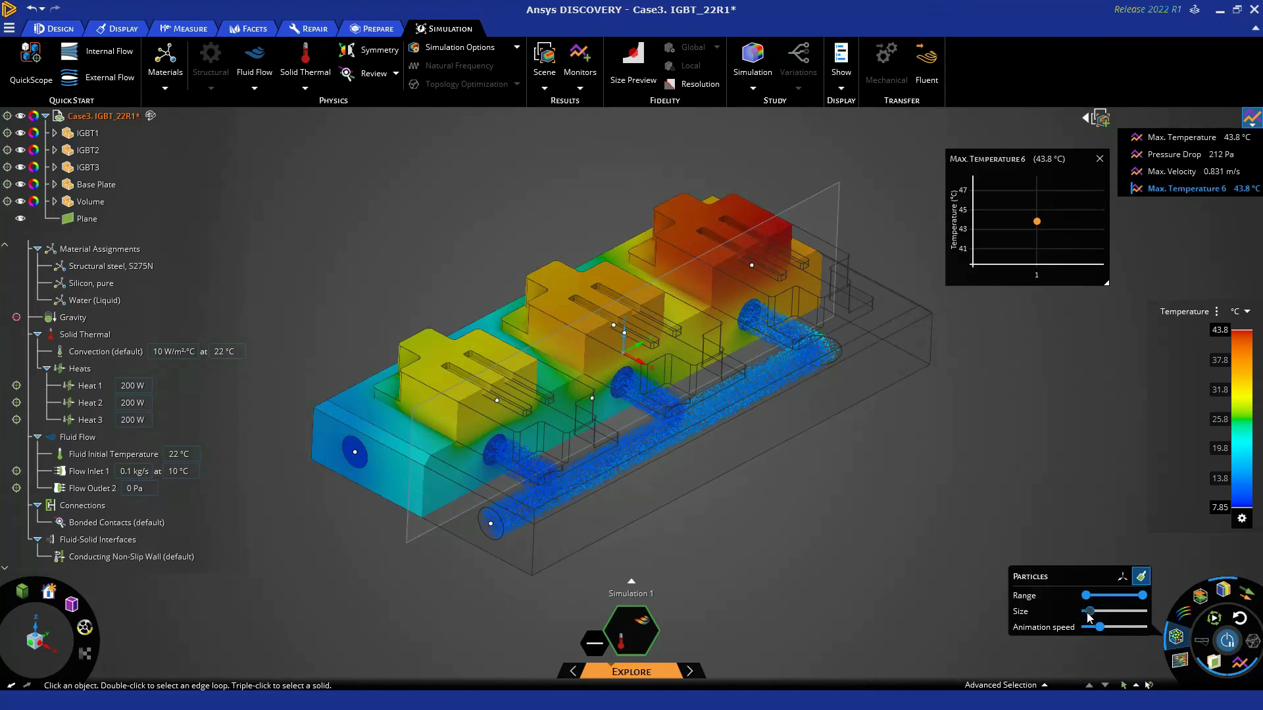
pyautogui.keyDown('ctrl'); pyautogui.moveTo(810, 494); pyautogui.dragTo(842, 488, button='middle'); pyautogui.keyUp('ctrl')
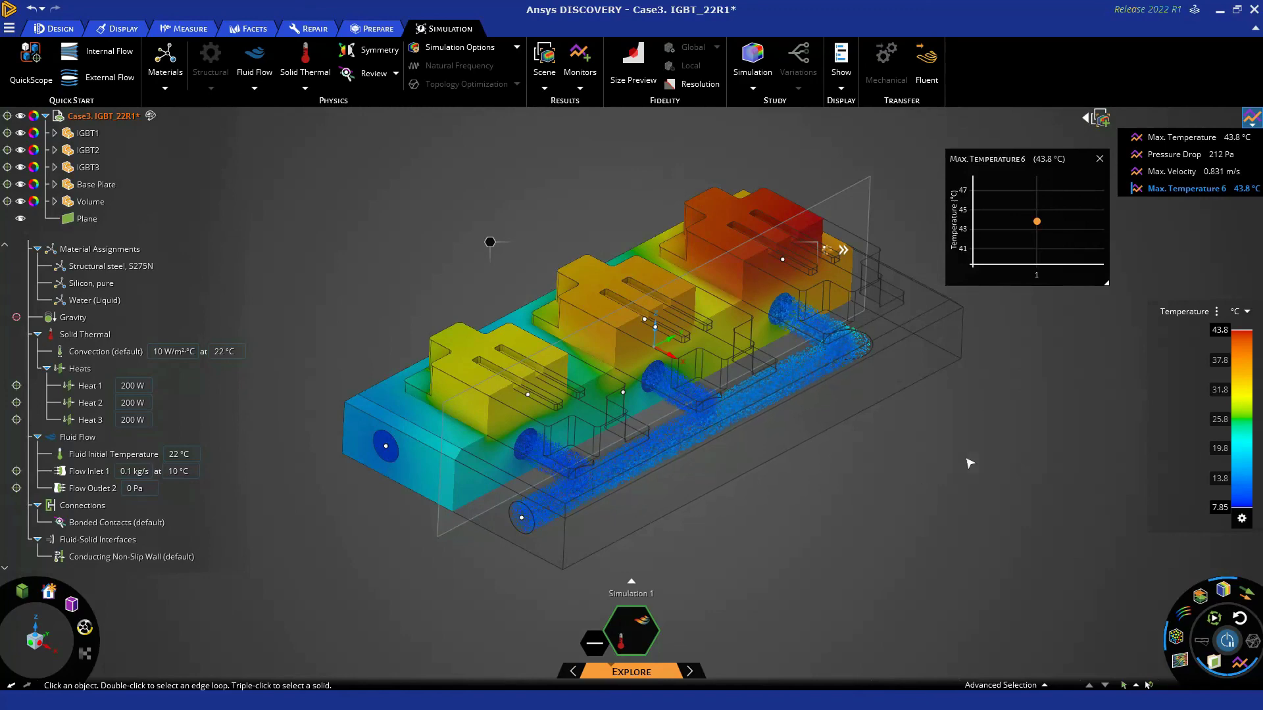
# Step: Close the monitor chart and create a Web Page report named Case3. IGBT_22R1.htm on the desktop
pyautogui.click(1099, 159)
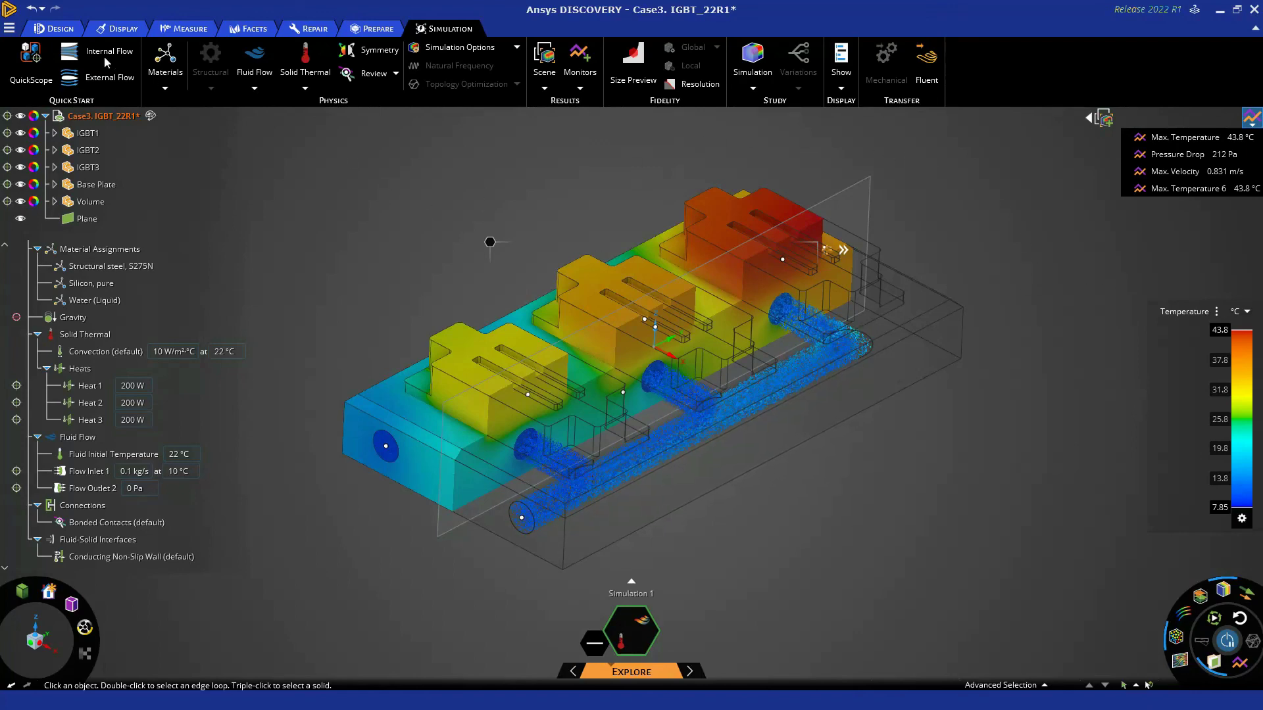
pyautogui.click(9, 29)
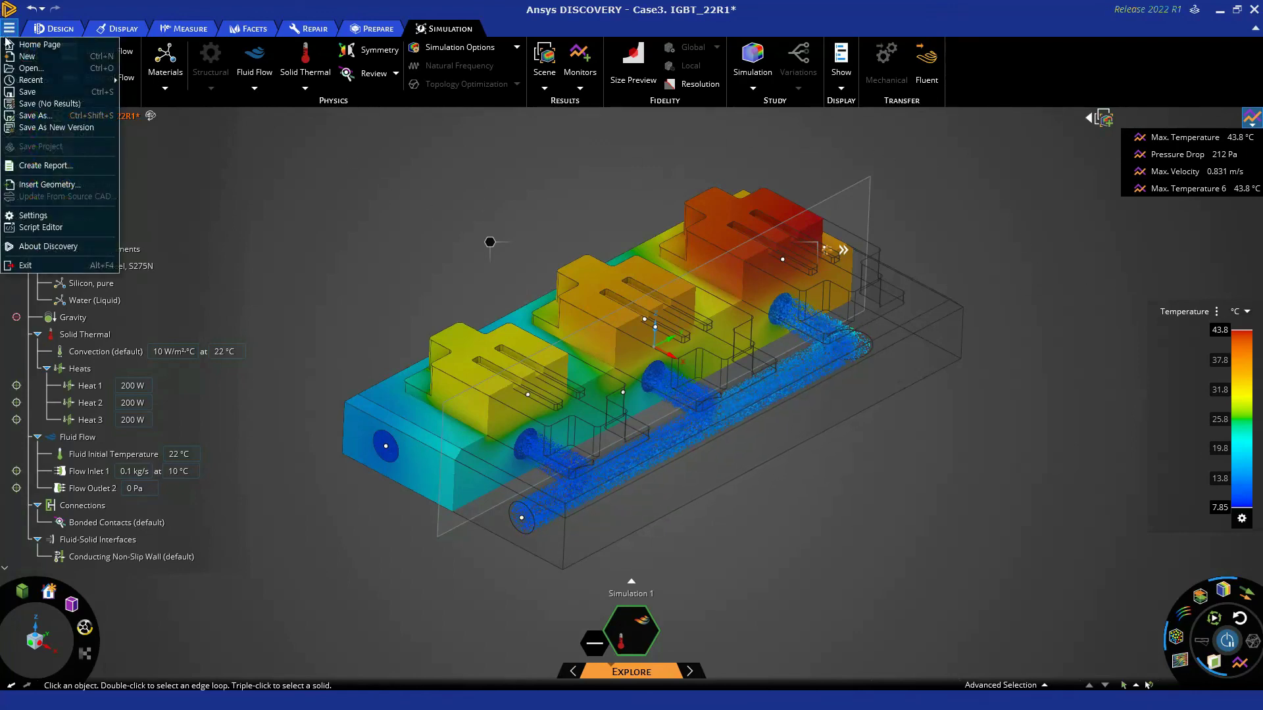
pyautogui.click(44, 166)
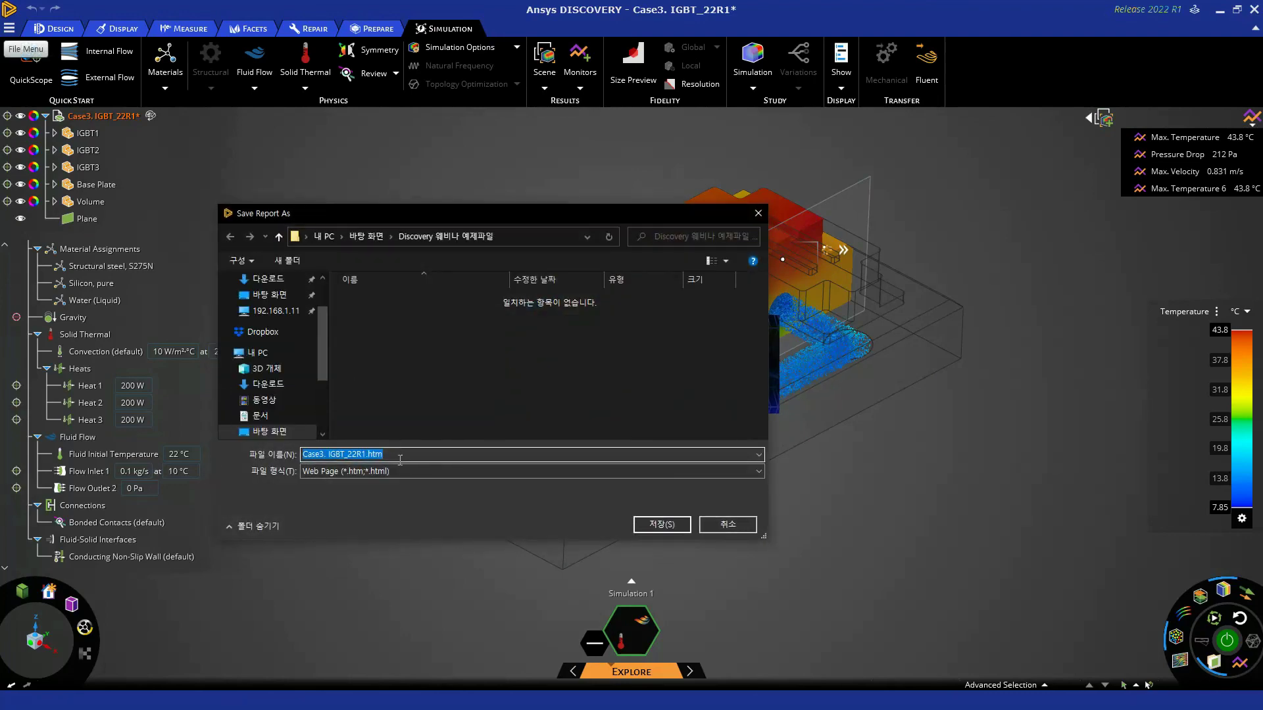
pyautogui.click(273, 431)
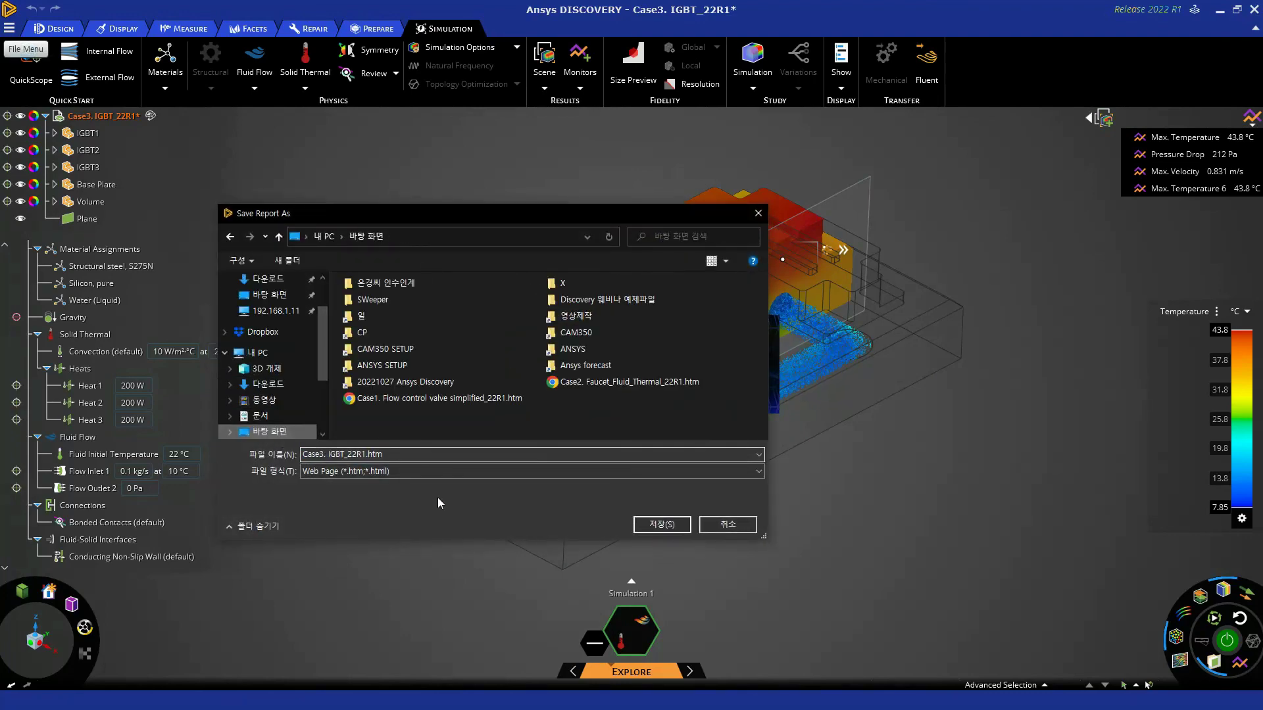
pyautogui.click(464, 471)
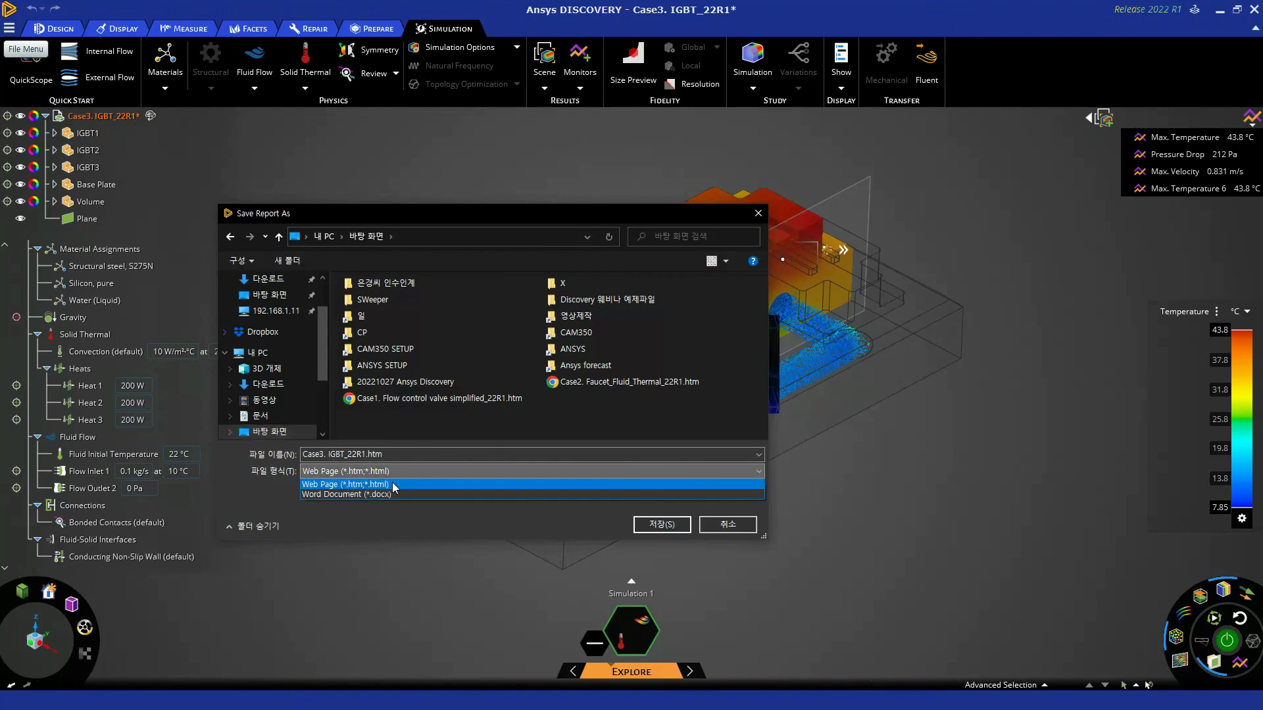
pyautogui.click(388, 485)
pyautogui.click(659, 524)
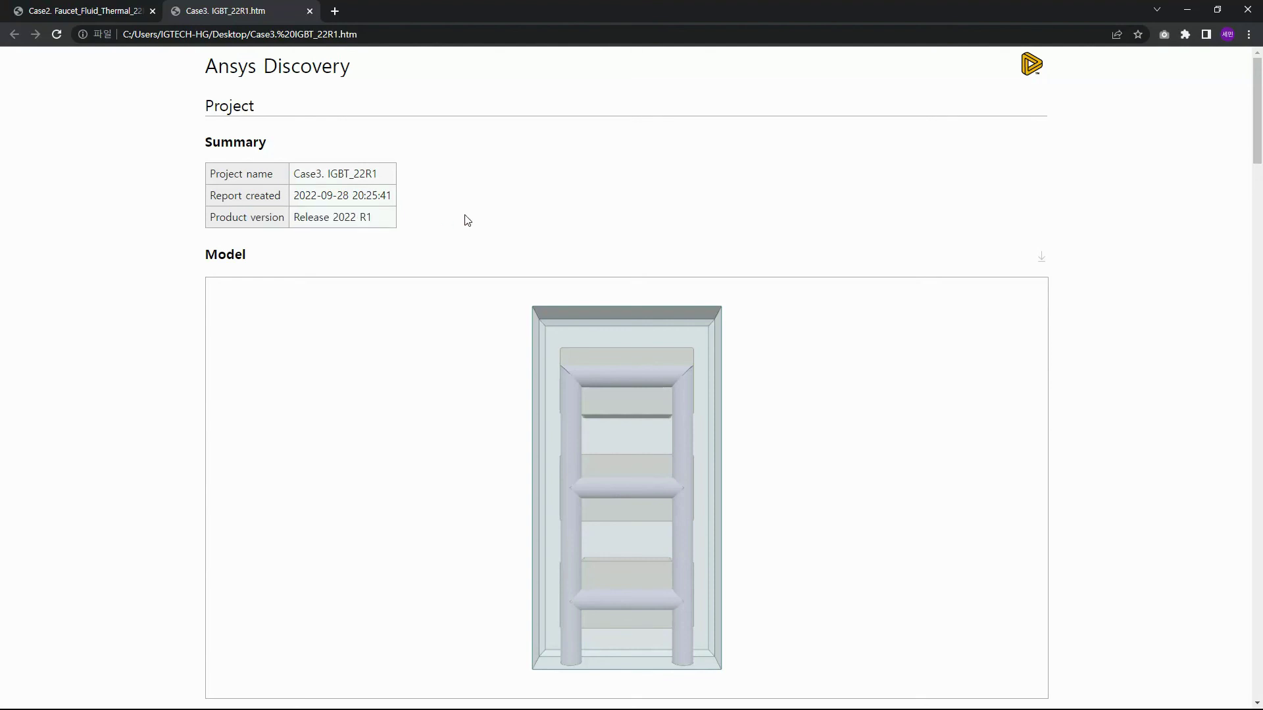
# Step: Rotate the report's interactive 3D model to inspect the three IGBT bodies on the base plate
pyautogui.scroll(-4, 875, 200)
pyautogui.scroll(1, 846, 239)
pyautogui.moveTo(633, 201); pyautogui.dragTo(895, 336)
pyautogui.scroll(1, 1147, 321)
pyautogui.moveTo(718, 346); pyautogui.dragTo(637, 435)
pyautogui.scroll(-3, 1135, 415)
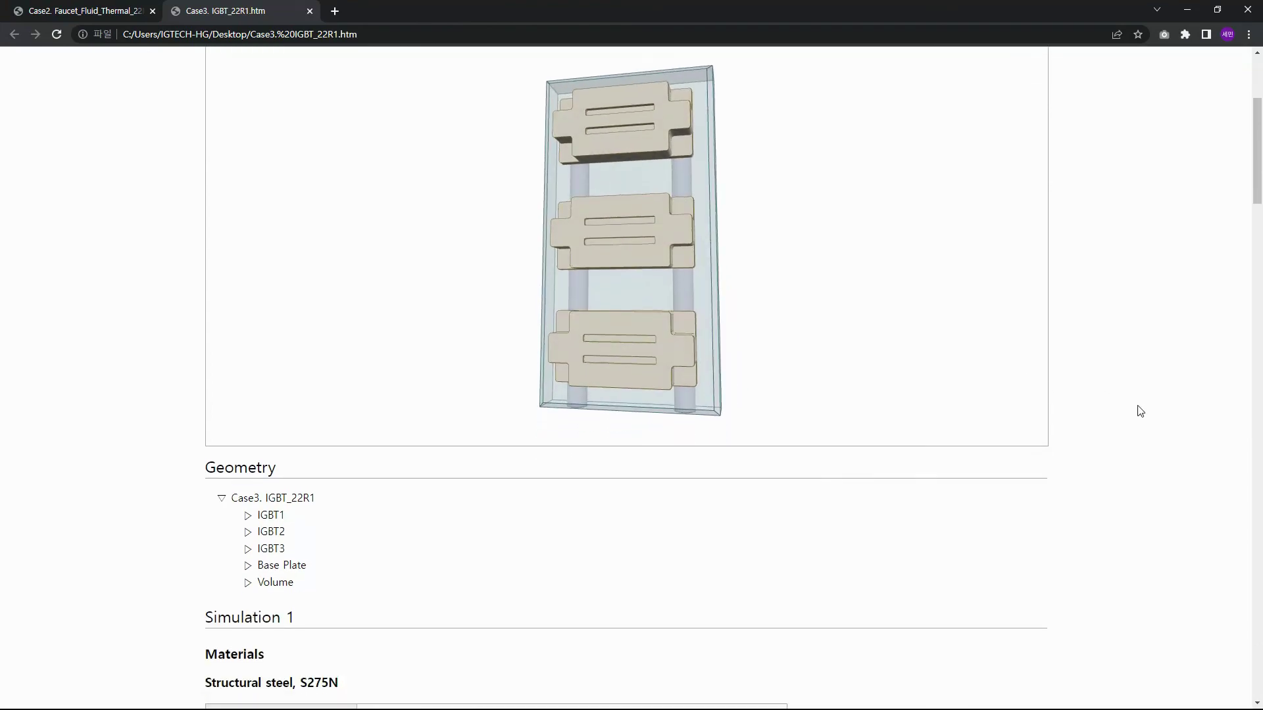
pyautogui.scroll(1, 789, 391)
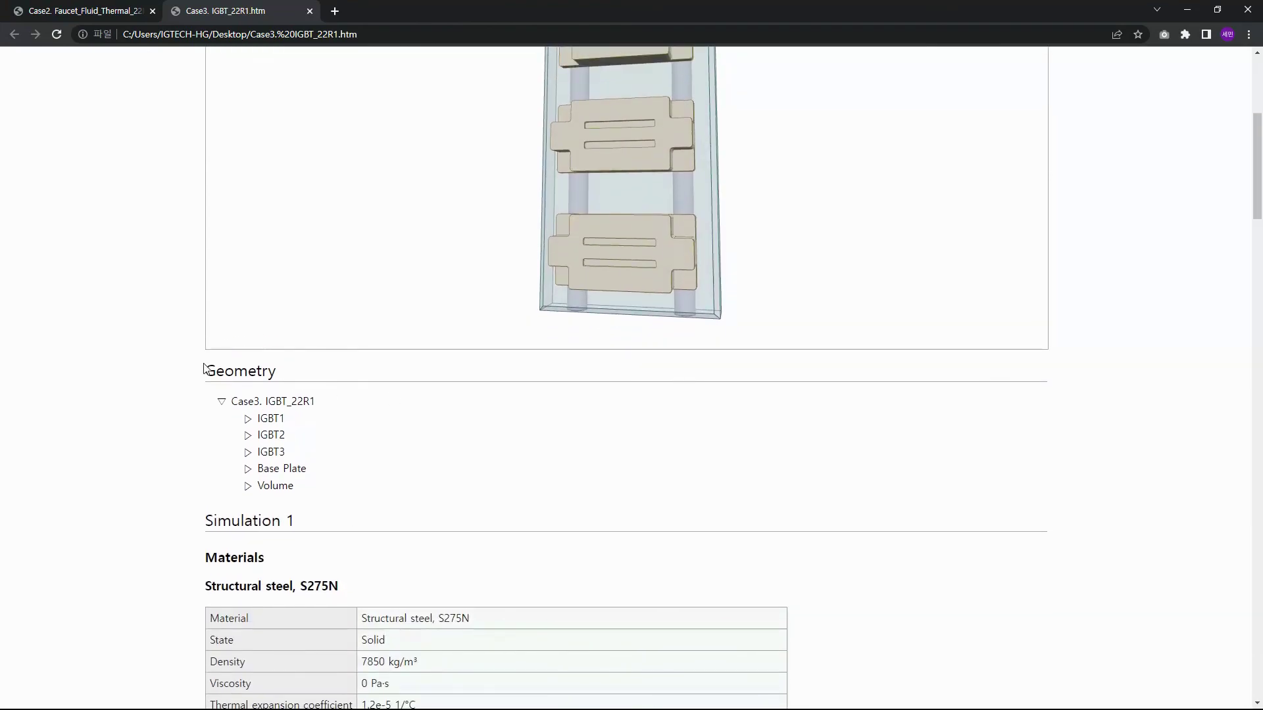
# Step: Read the report's geometry tree, material property tables, and fluid flow and solid thermal conditions
pyautogui.scroll(-4, 222, 432)
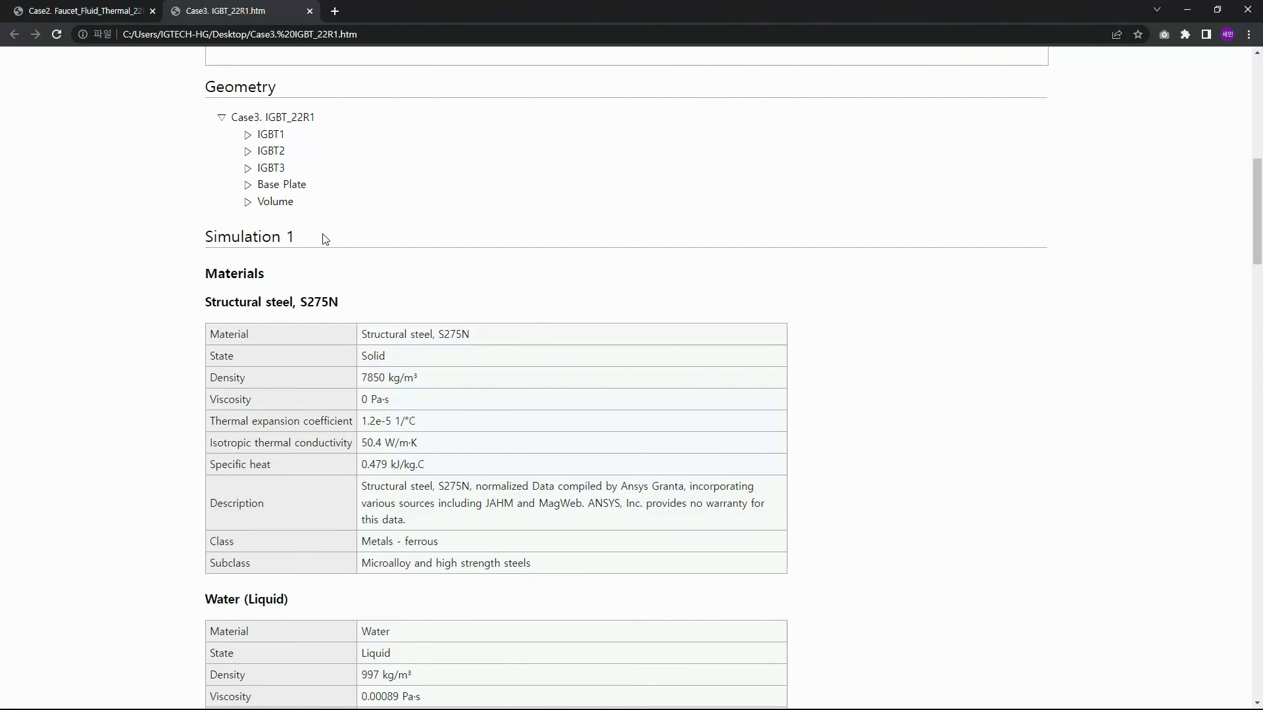
pyautogui.scroll(-13, 353, 628)
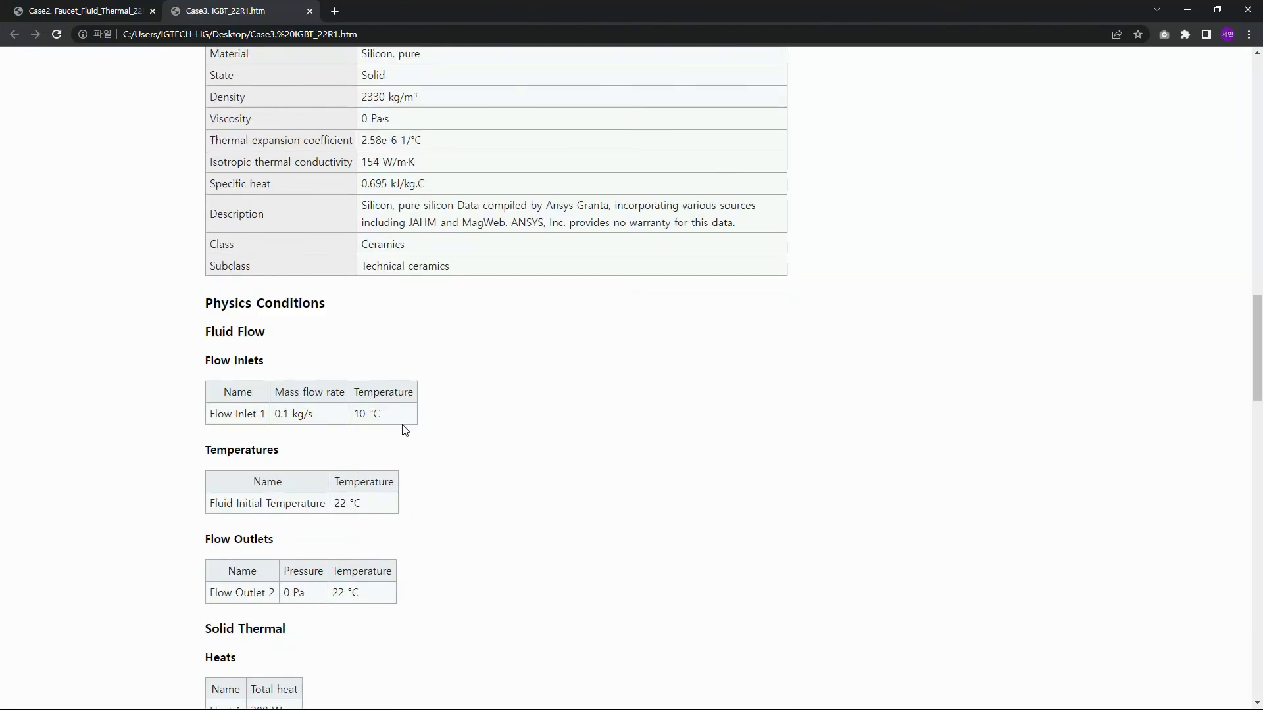
pyautogui.scroll(-2, 389, 344)
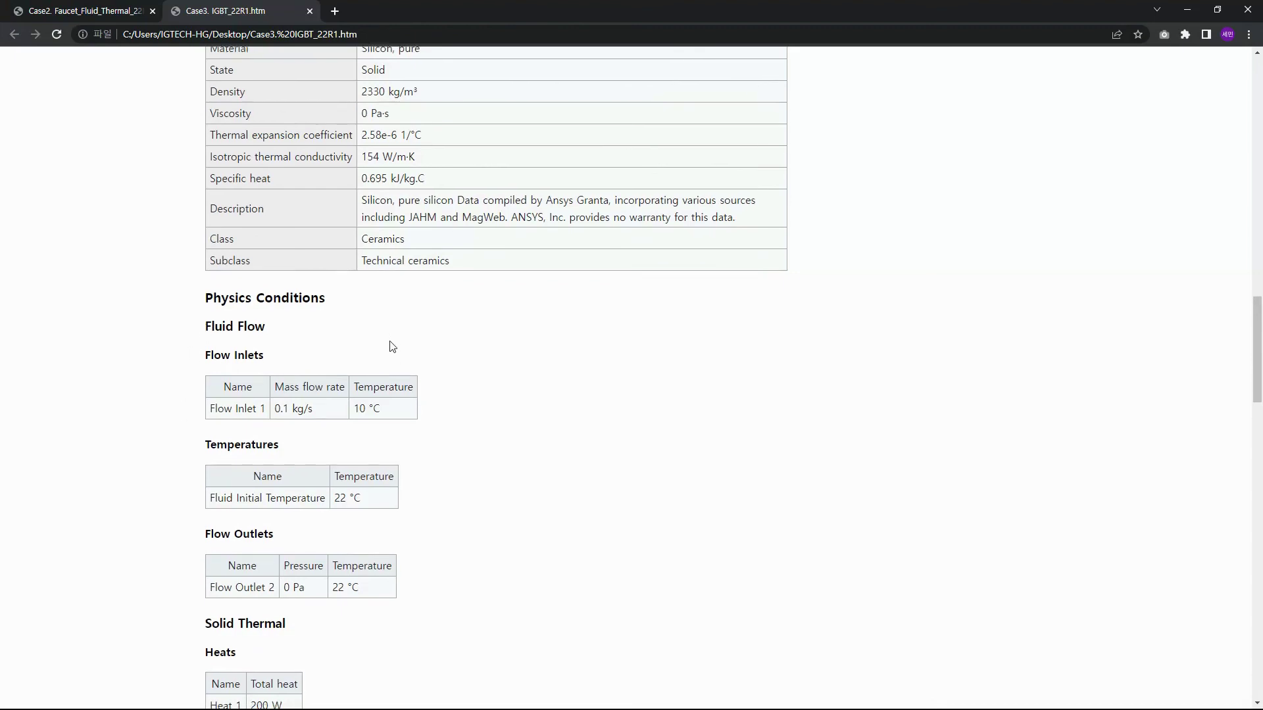
pyautogui.scroll(-1, 264, 453)
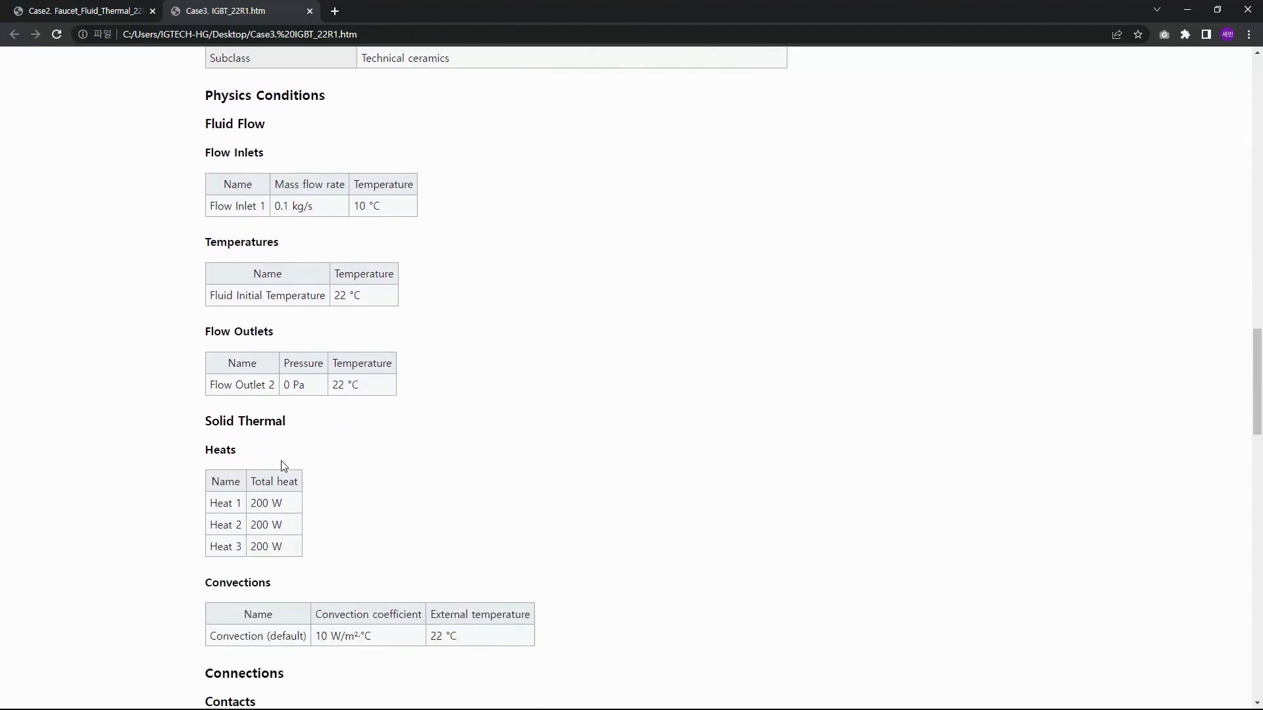
pyautogui.scroll(-2, 294, 437)
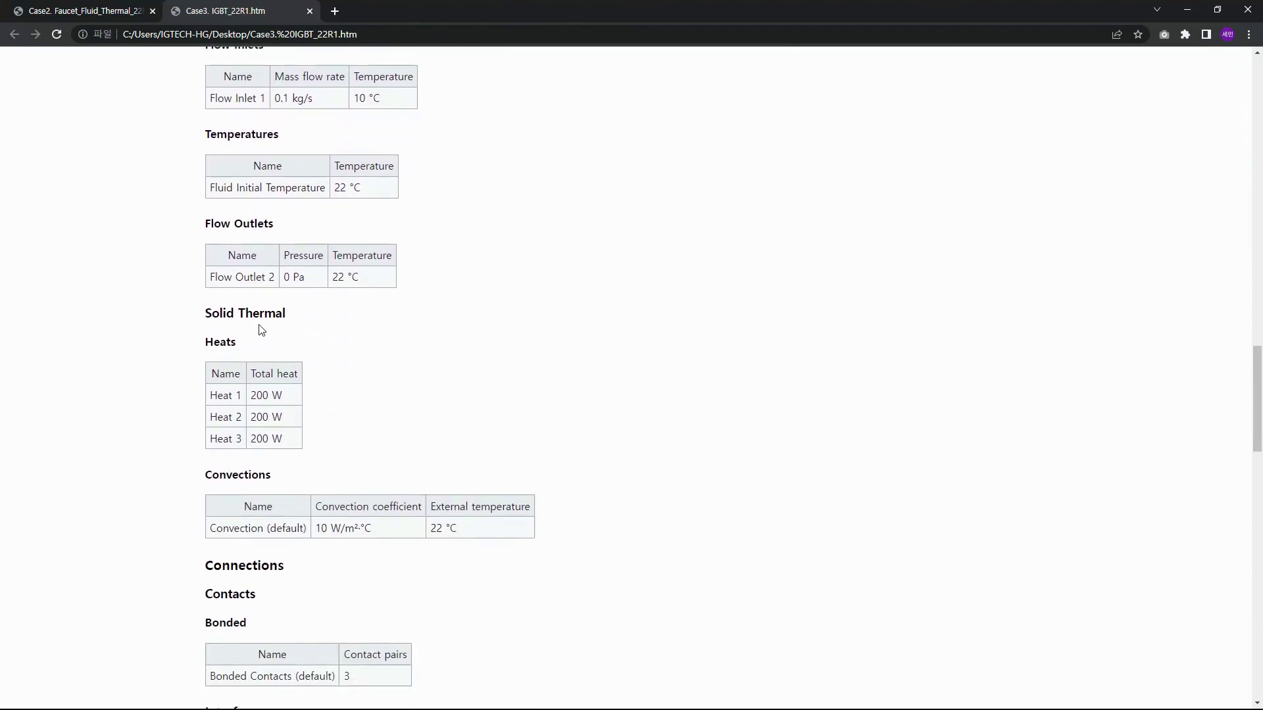
# Step: Review the report's contacts, fluid-solid interfaces, monitor results and the temperature images of both saved scenes
pyautogui.scroll(-3, 261, 329)
pyautogui.scroll(-4, 271, 392)
pyautogui.scroll(-2, 557, 368)
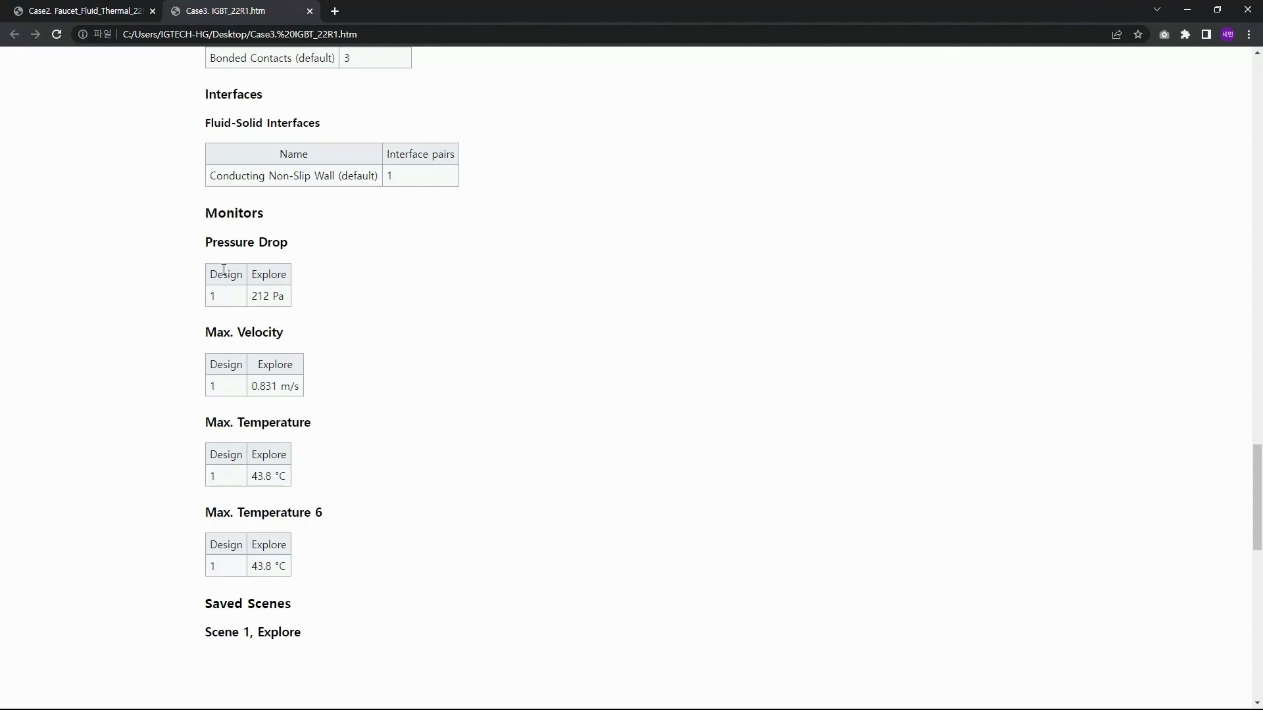
pyautogui.scroll(-6, 407, 469)
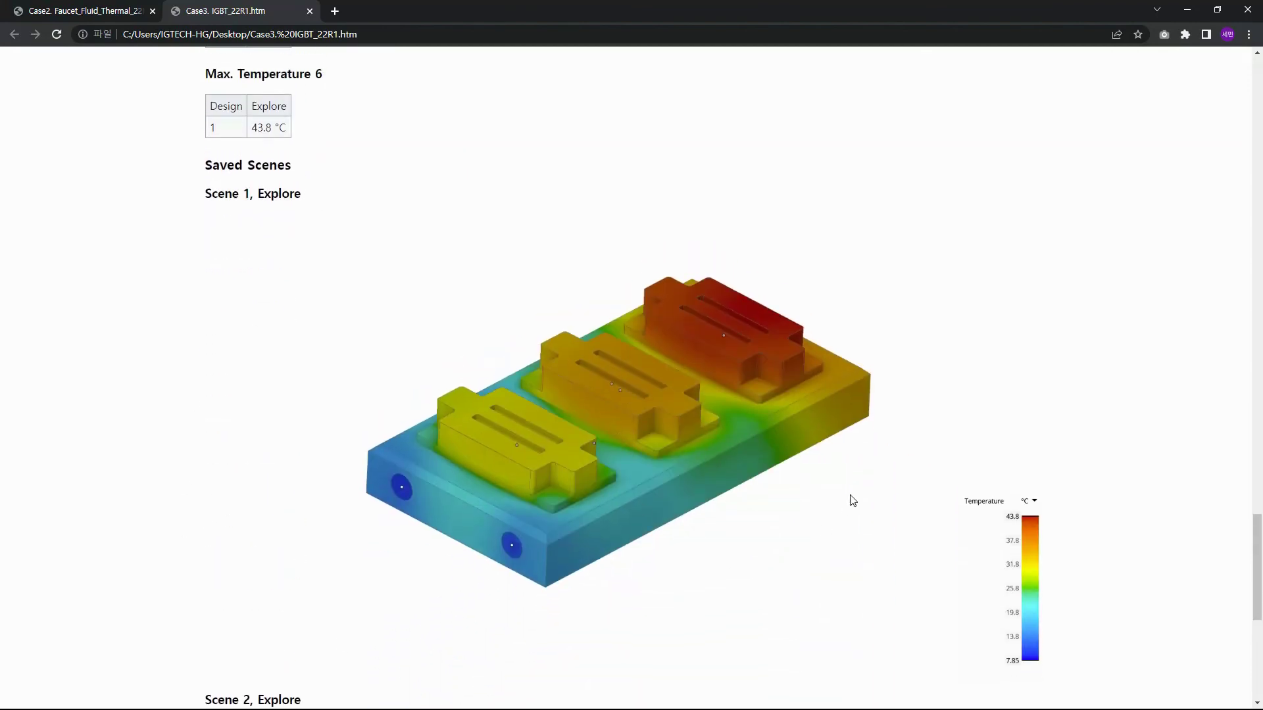
pyautogui.scroll(-1, 855, 494)
pyautogui.scroll(-5, 708, 397)
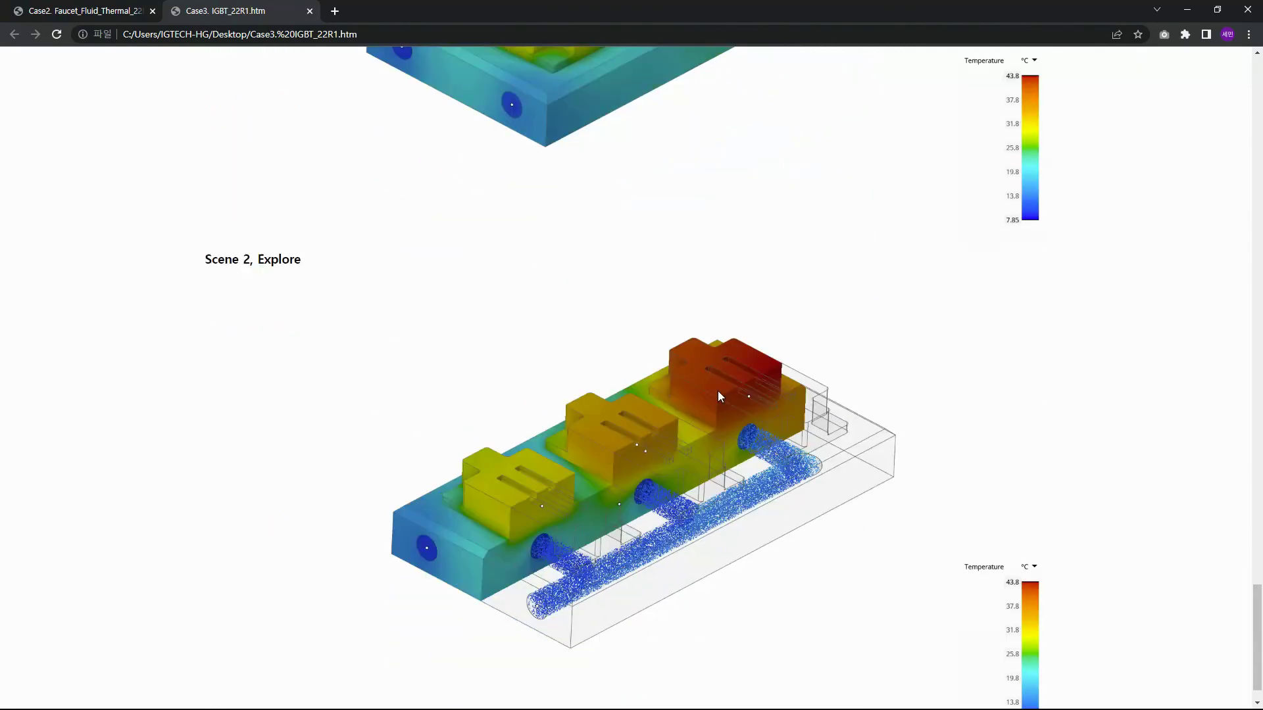
pyautogui.scroll(-1, 721, 402)
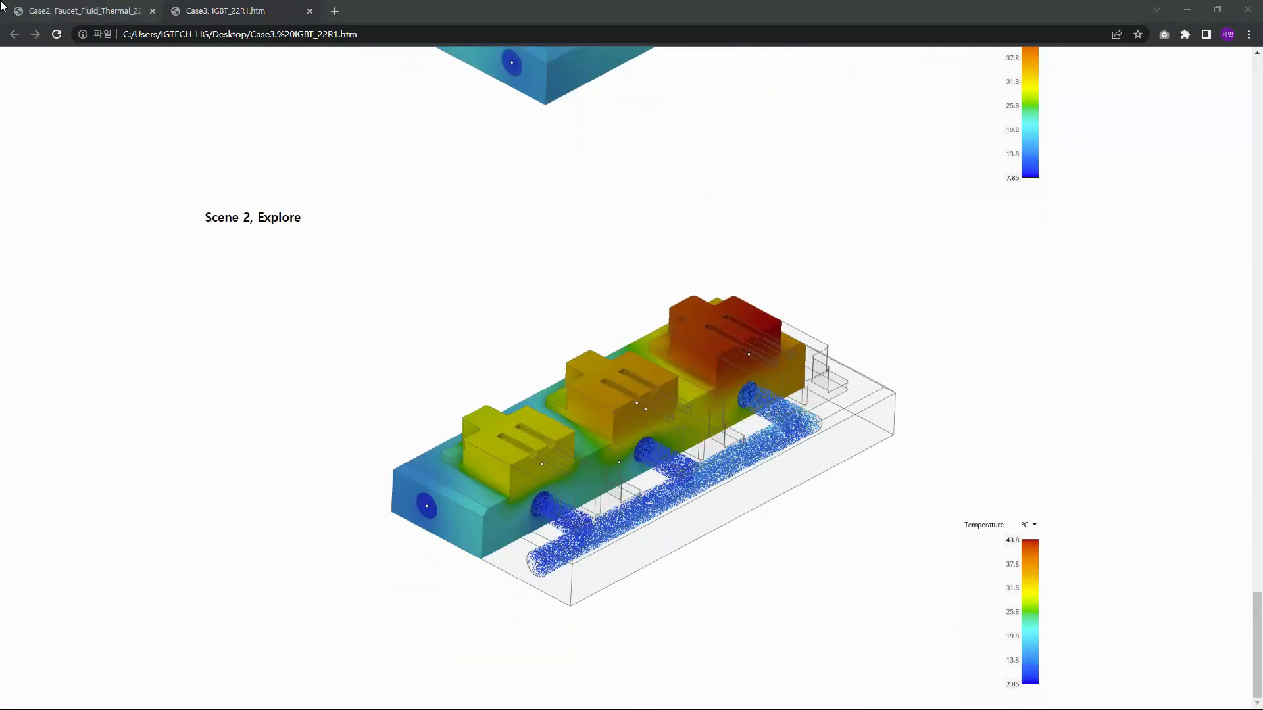
pyautogui.click(1131, 451)
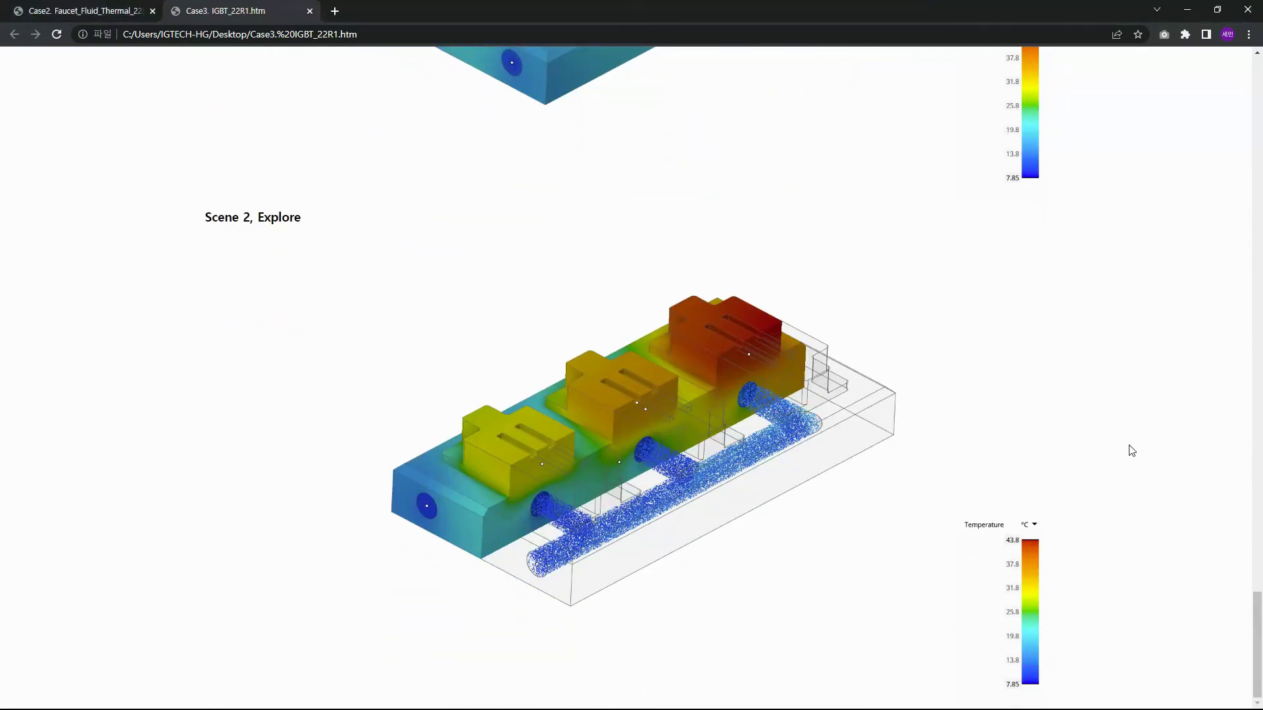
# Step: Skim the report again from its beginning through the material tables, and switch to the presentation's summary slide on the three cases
pyautogui.scroll(20, 1127, 436)
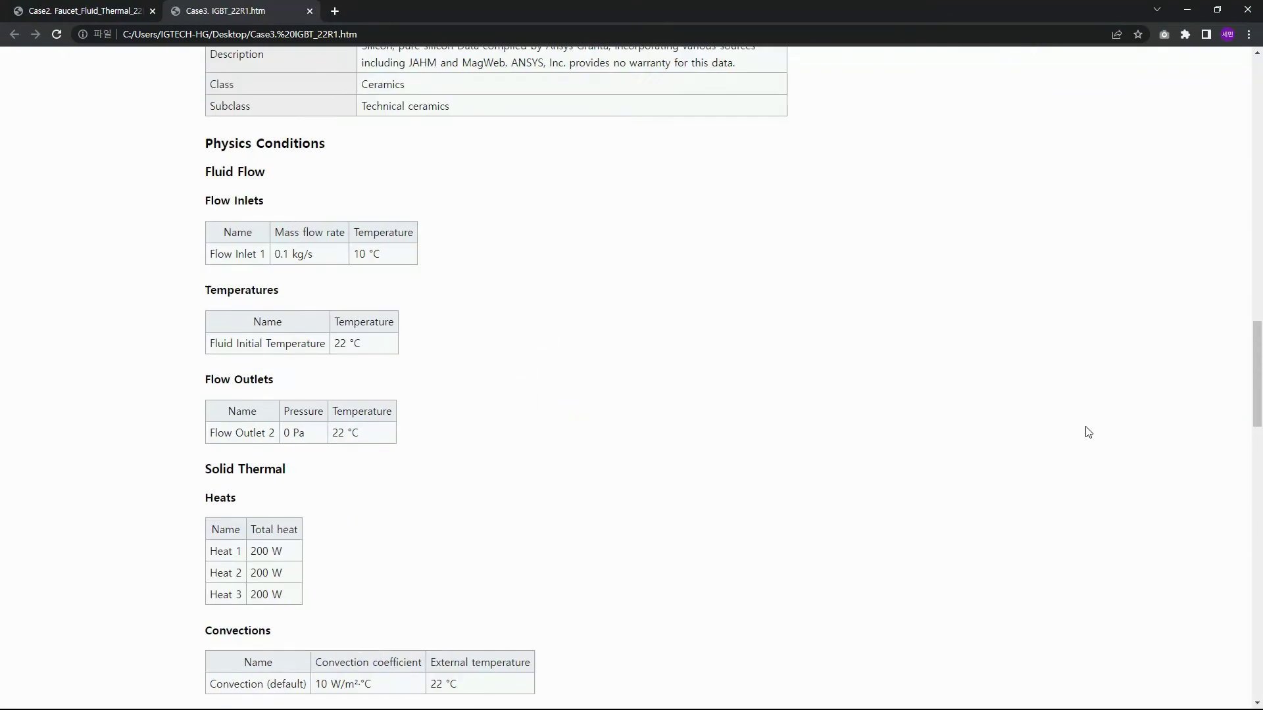
pyautogui.scroll(15, 1072, 425)
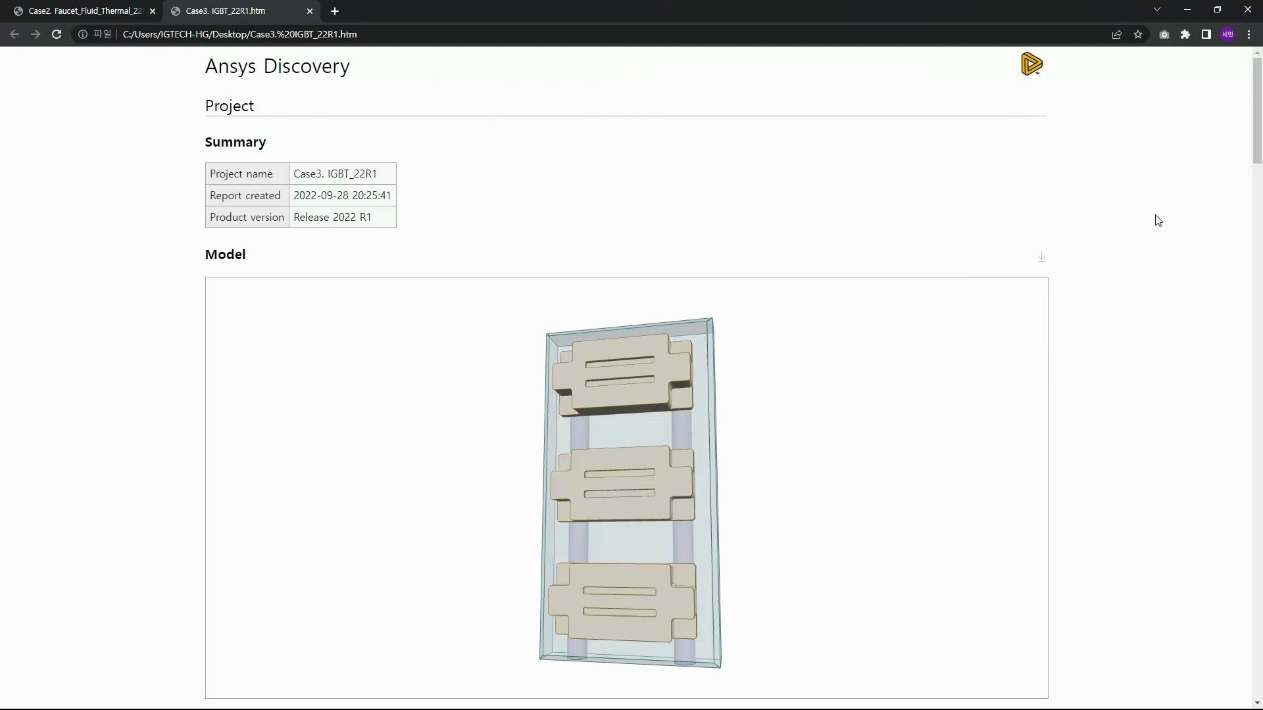
pyautogui.scroll(-3, 1162, 290)
pyautogui.scroll(-10, 1163, 292)
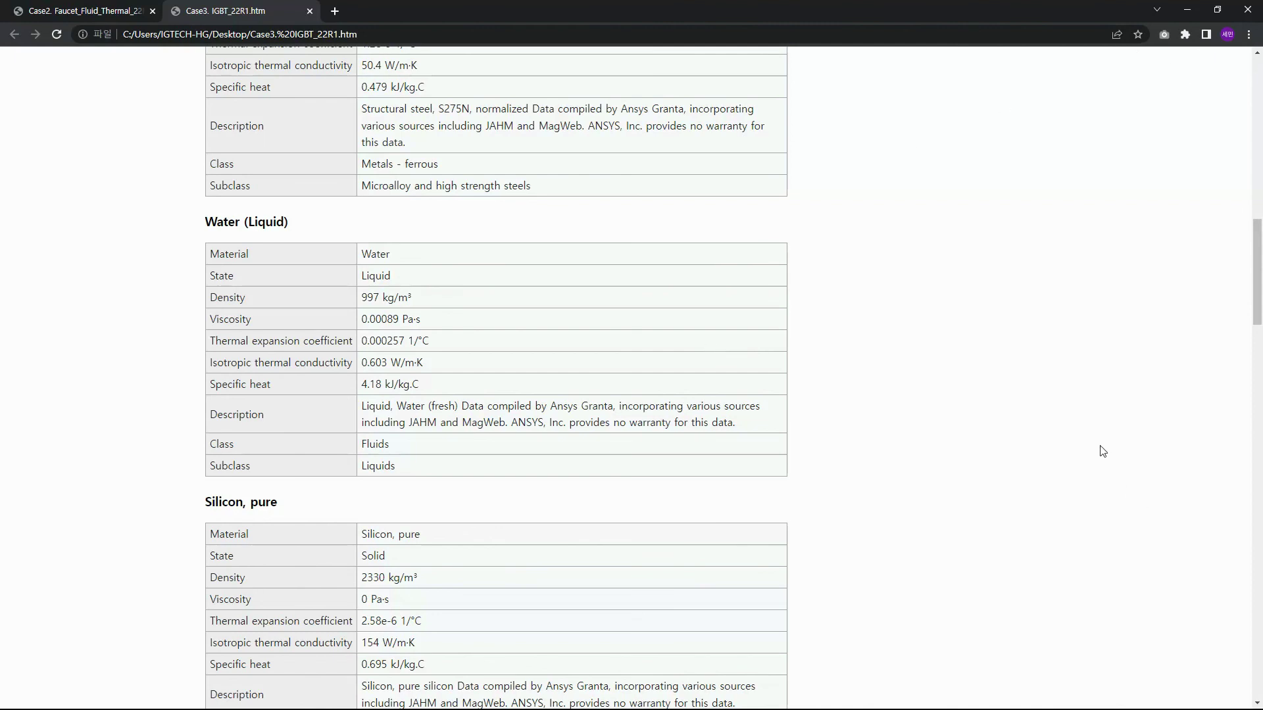
pyautogui.hotkey('alt', 'Tab')
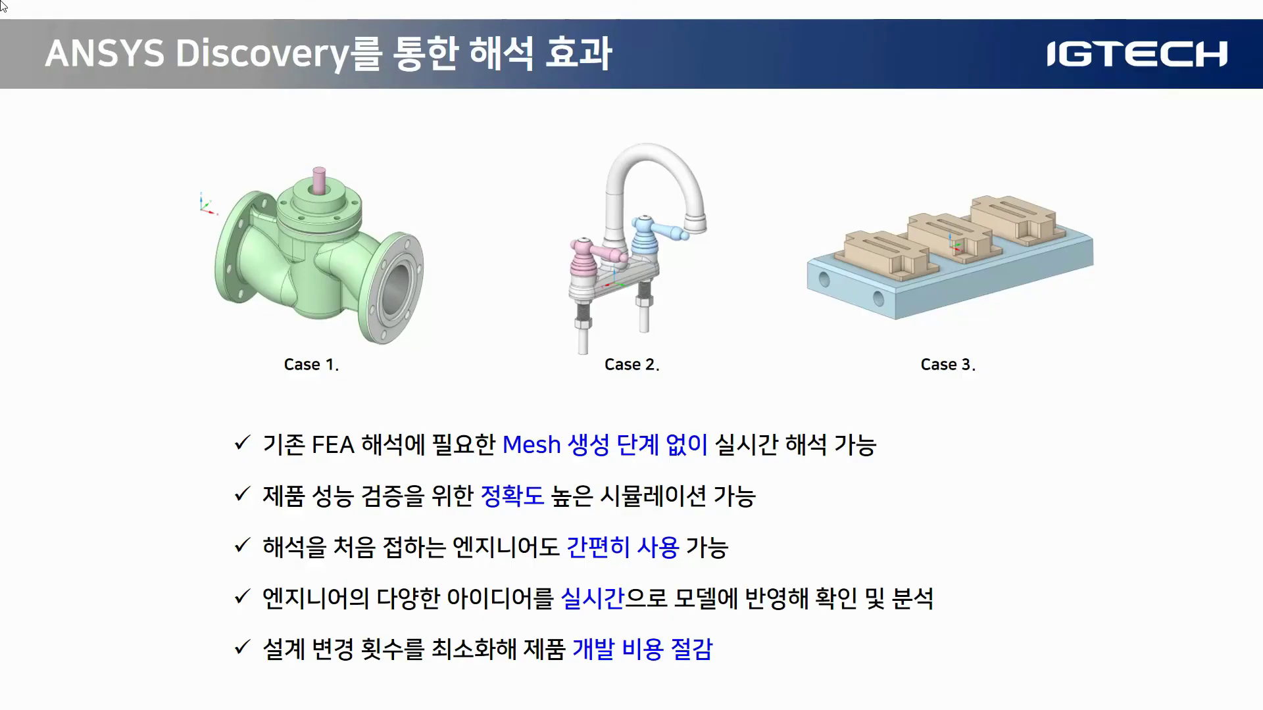